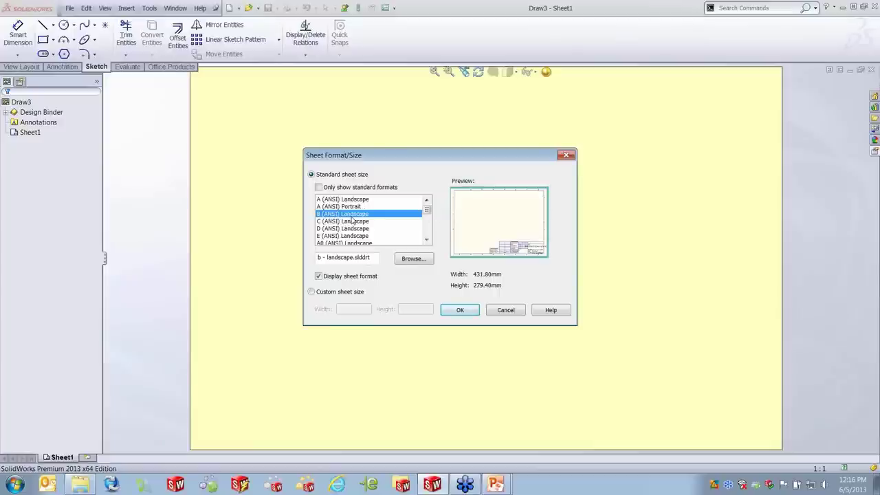
Create the drawing on a B (ANSI) Landscape sheet with the sheet format displayed
left_click(459, 310)
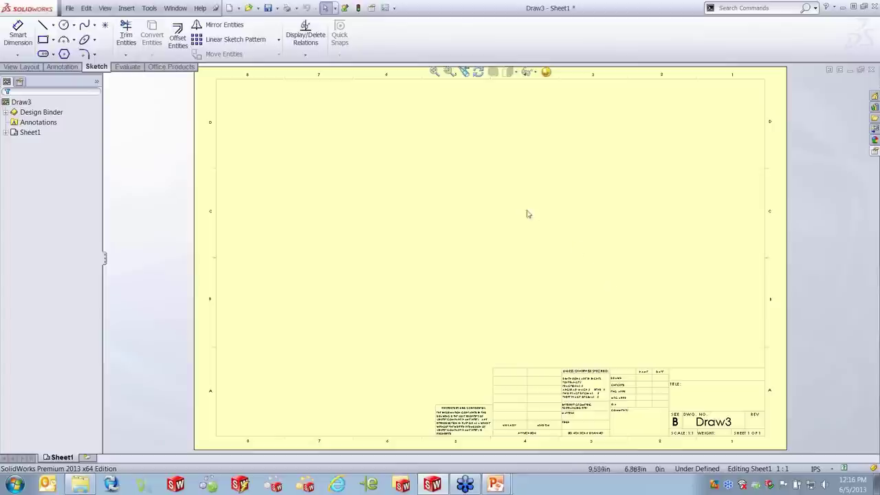
key("f")
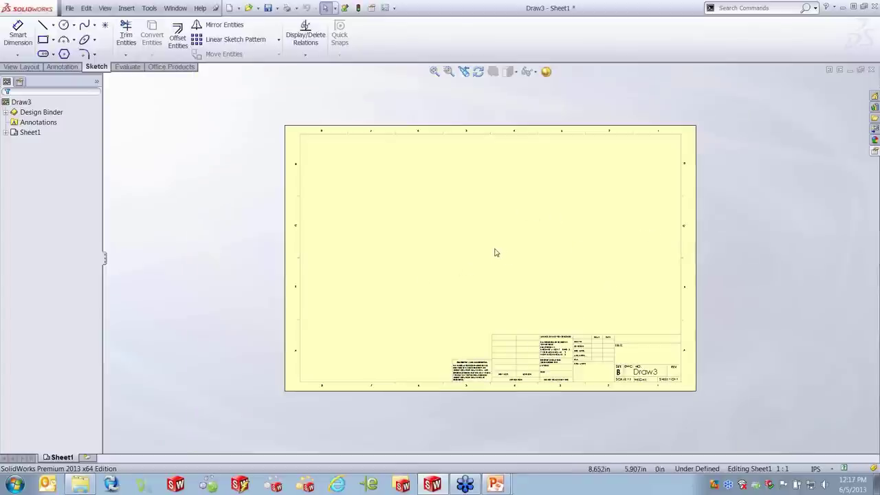
Edit the sheet format and delete the entire existing border, zone marks and title block
right_click(520, 220)
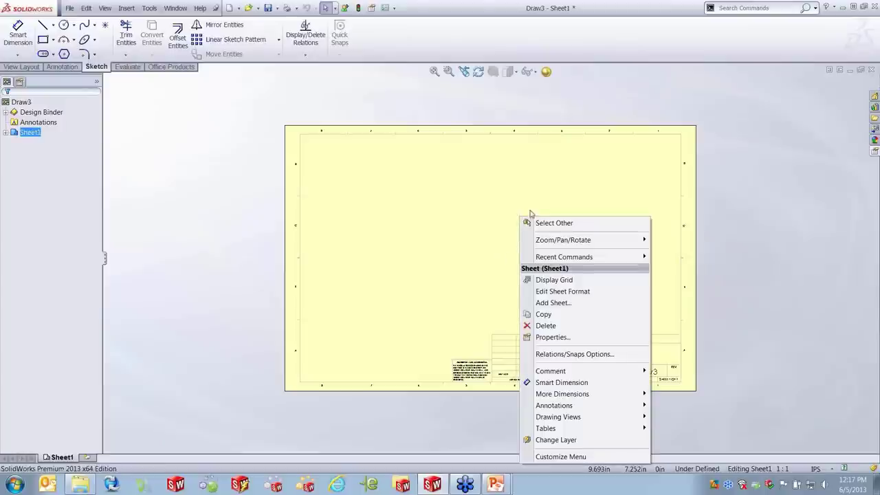
left_click(585, 292)
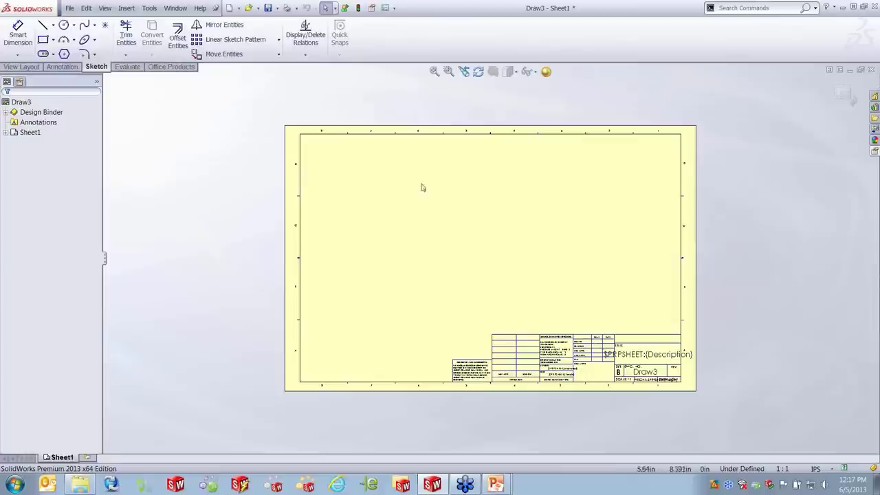
left_click_drag(234, 105, 737, 418)
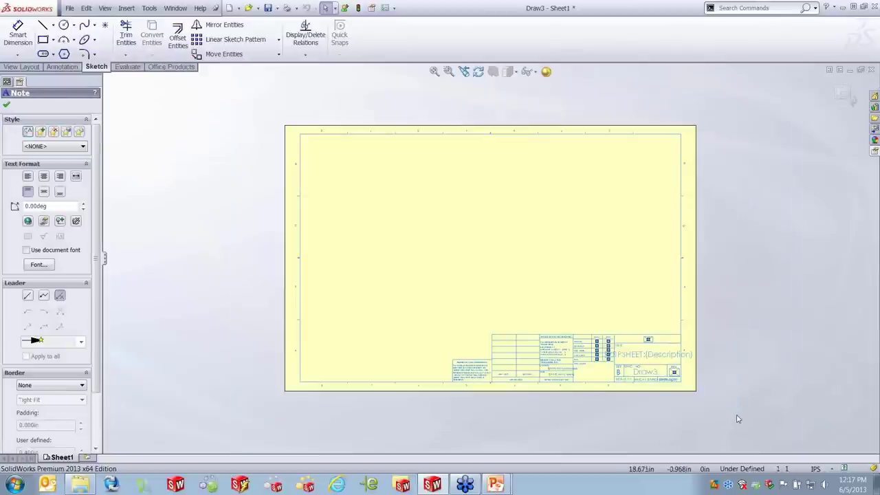
key("Delete")
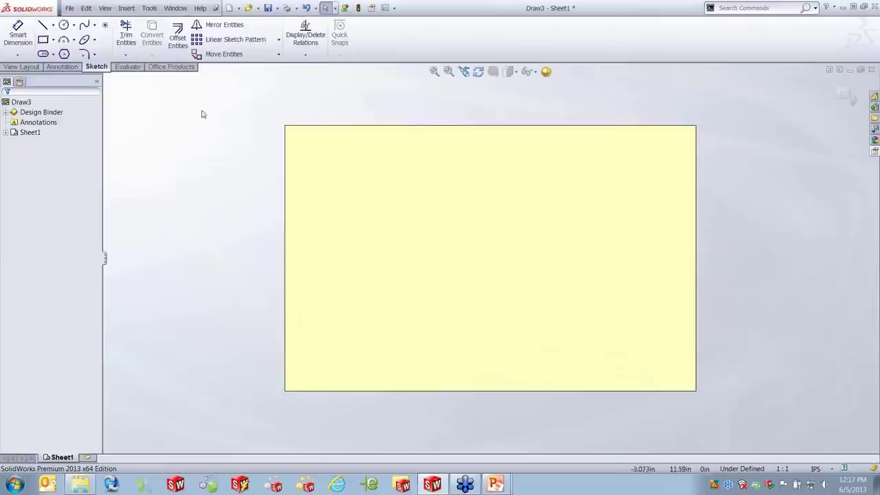
Sketch a border rectangle just inside the sheet edges, starting at about X 0.87 in, Y 10.36 in near the upper-left sheet corner
left_click(44, 40)
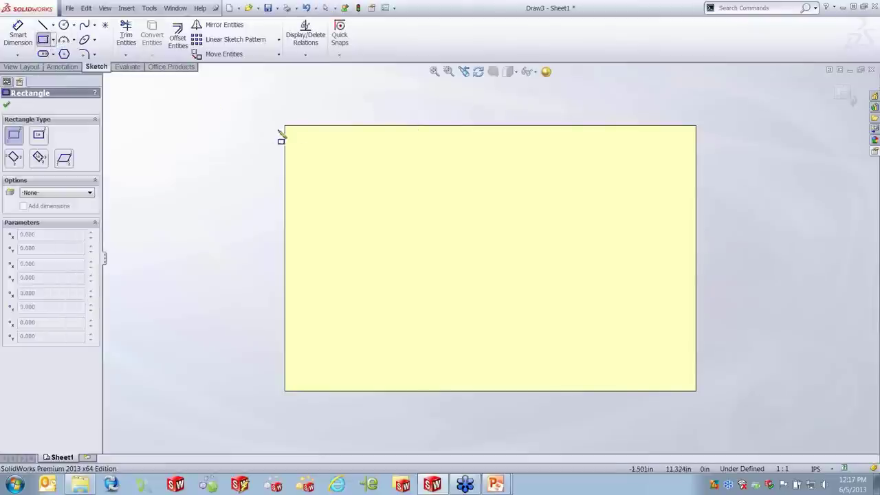
left_click(306, 142)
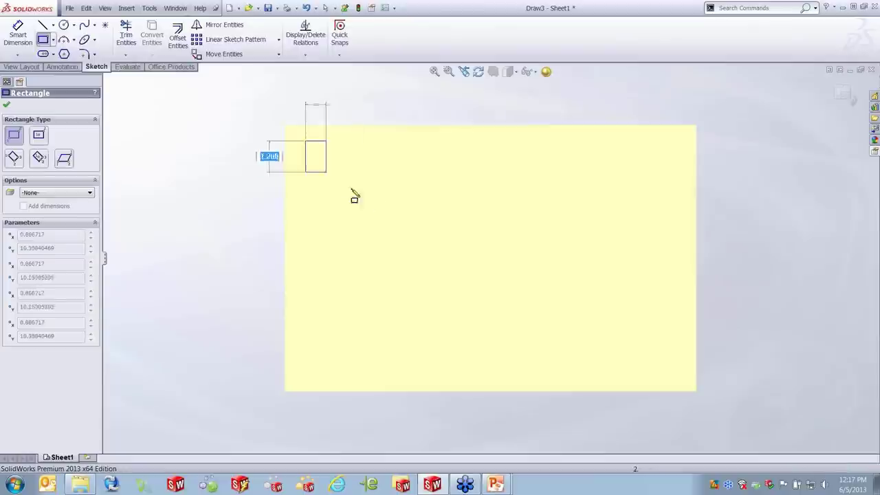
left_click(680, 375)
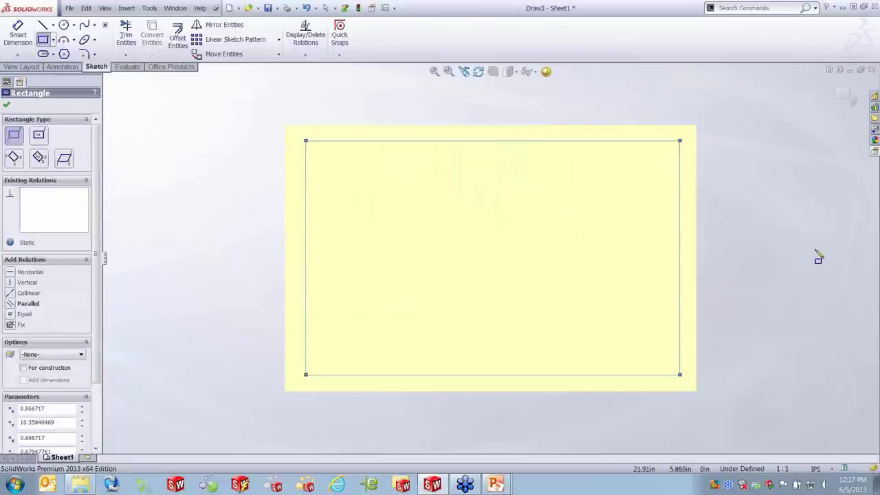
key("Escape")
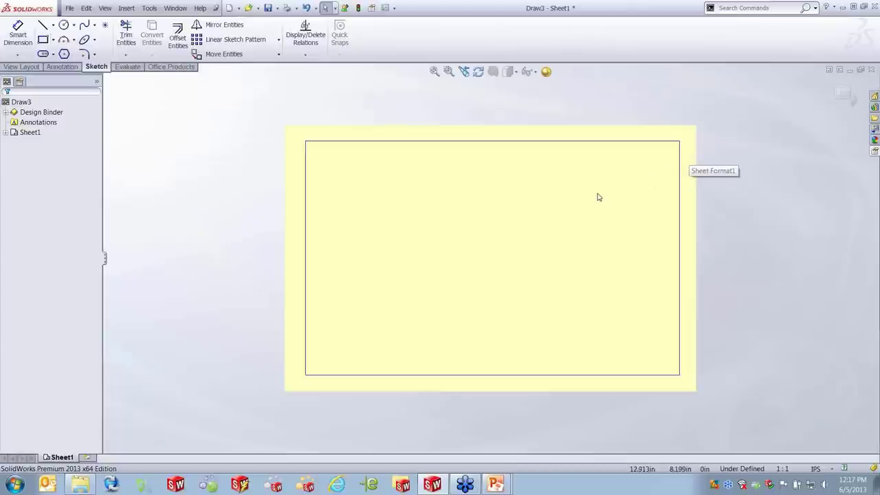
Display the grid on the sheet format
double_click(596, 235)
right_click(596, 235)
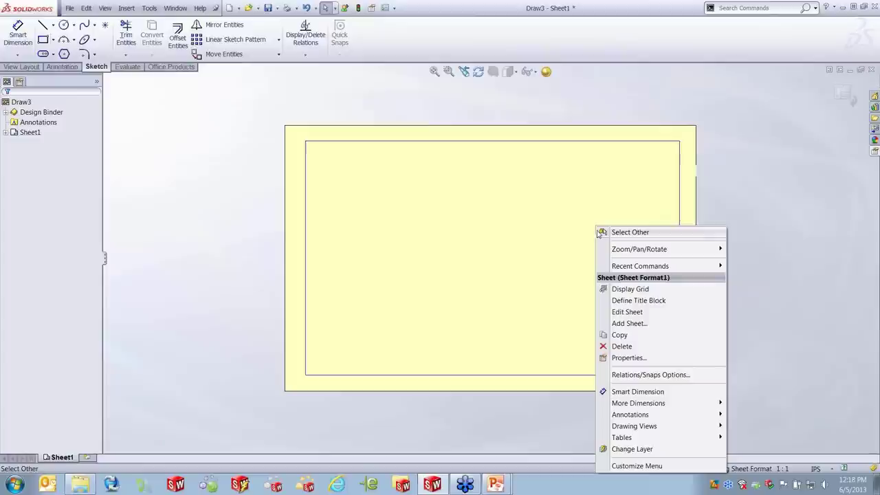
left_click(643, 289)
scroll(691, 367, "down", 2)
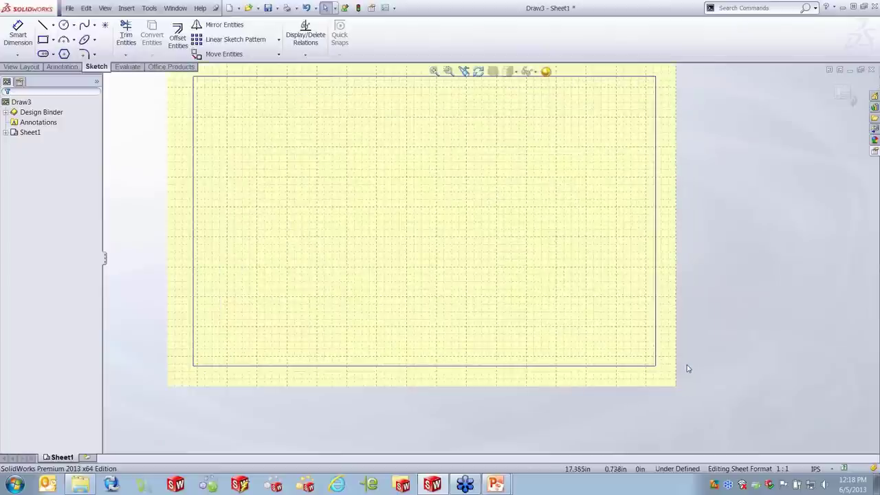
scroll(664, 355, "down", 3)
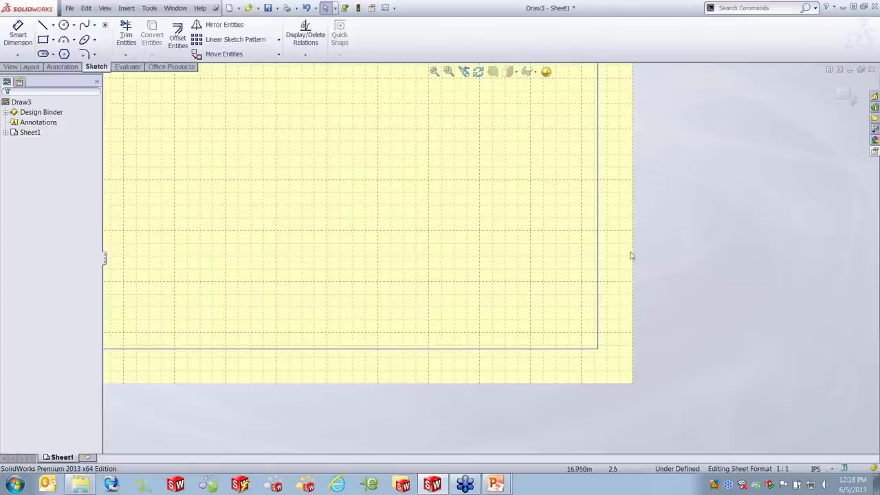
In the document's Grid/Snap properties, set 8 minor lines per major, keeping the 1.000 in major grid spacing
left_click(395, 8)
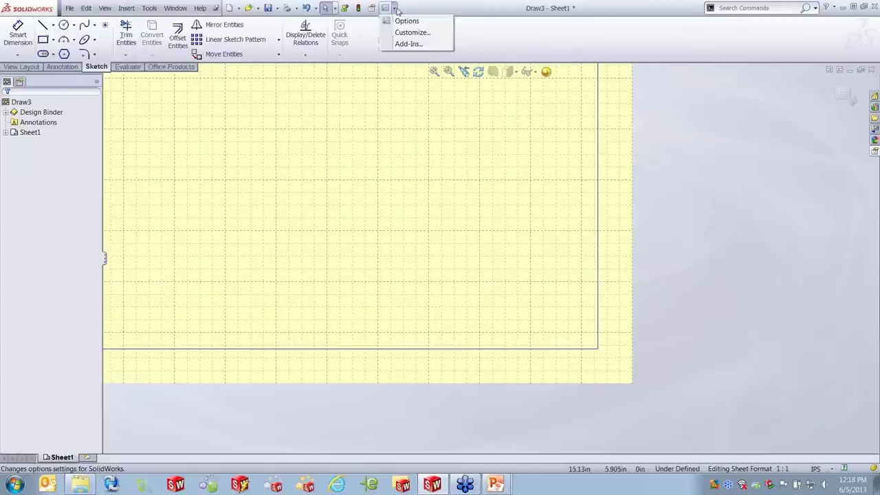
left_click(407, 20)
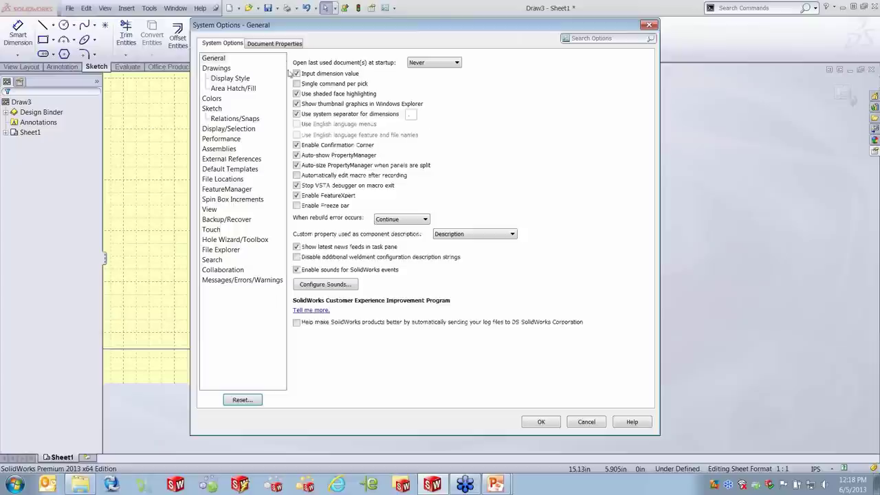
left_click(273, 44)
left_click(217, 149)
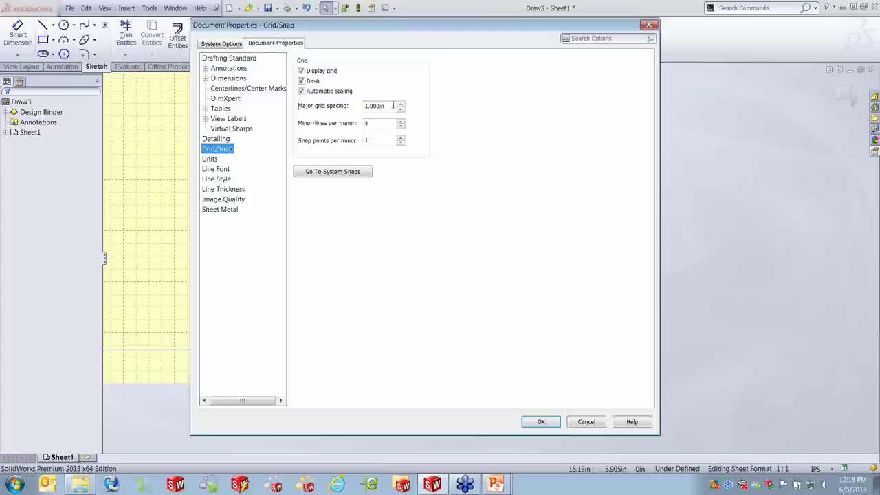
left_click_drag(391, 105, 359, 123)
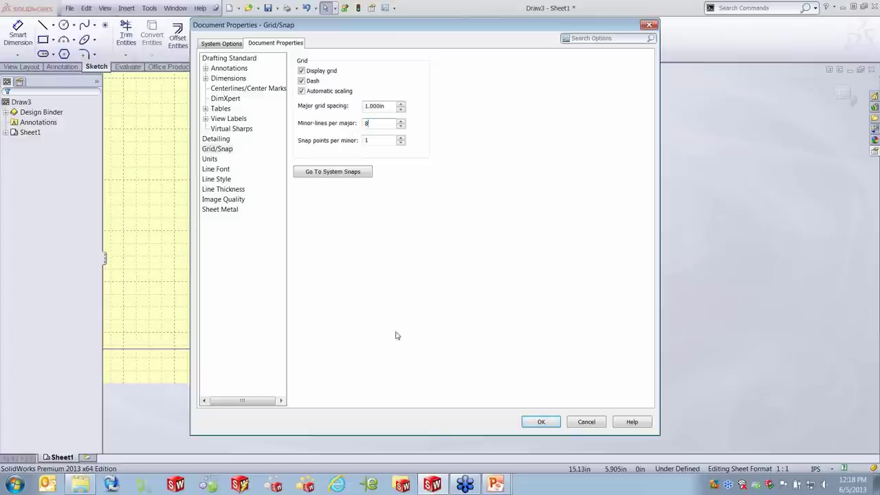
left_click(539, 421)
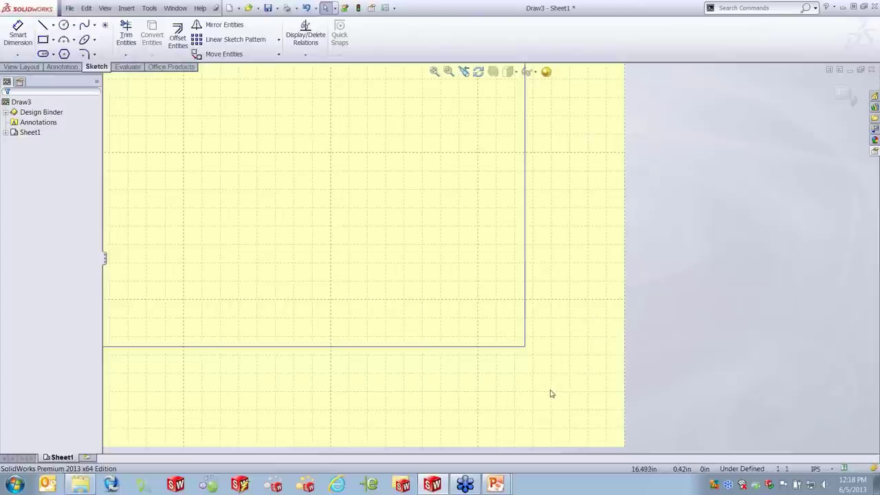
Move the border's lower-right corner onto the grid intersection at about X 16.50 in, Y 0.50 in
mouse_move(525, 350)
left_mouse_down()
mouse_move(551, 392)
mouse_move(551, 375)
left_mouse_up()
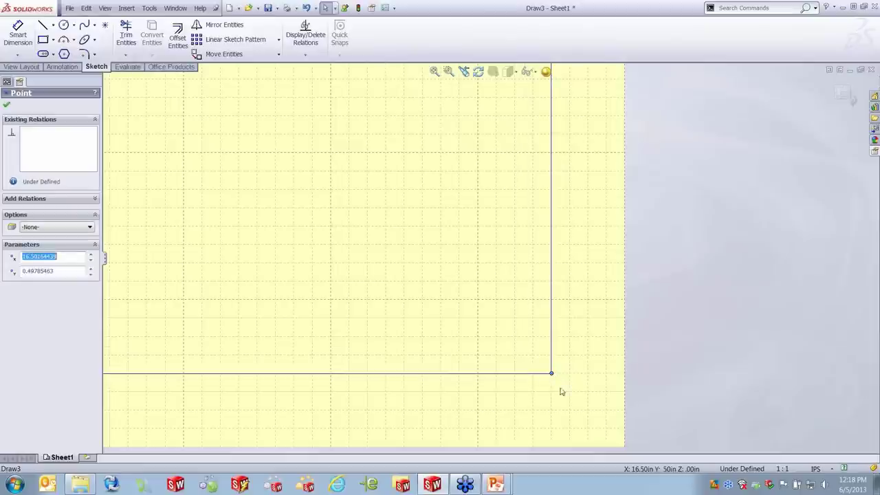
key("Escape")
Move the border's upper-right corner onto the grid intersection at about X 16.50 in, Y 10.50 in
scroll(575, 217, "up", 5)
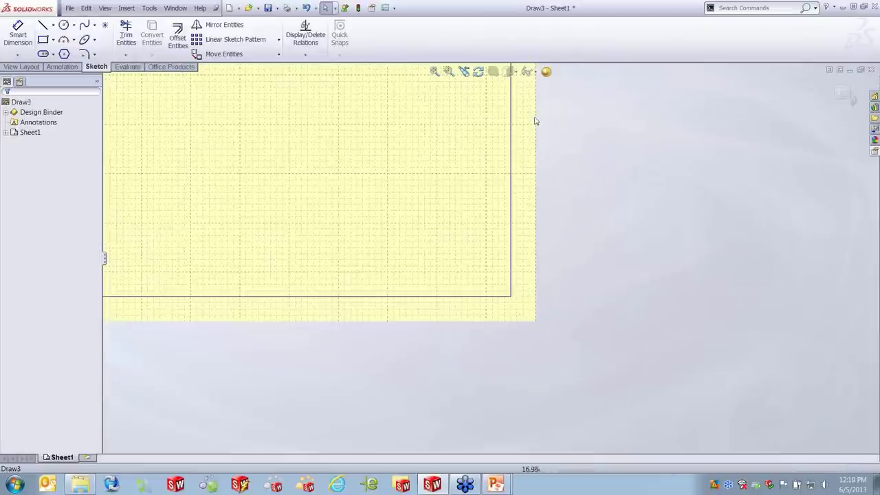
scroll(511, 131, "up", 2)
scroll(495, 183, "down", 6)
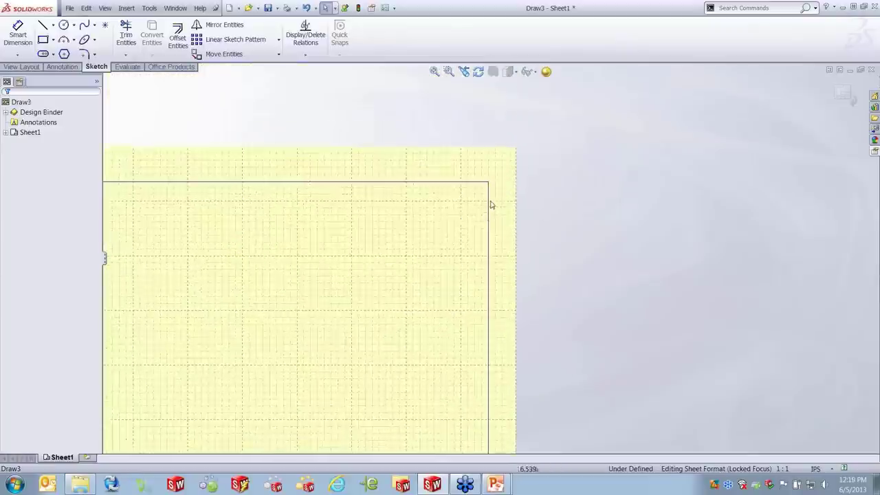
left_click(487, 189)
left_click_drag(486, 189, 488, 181)
scroll(489, 189, "down", 3)
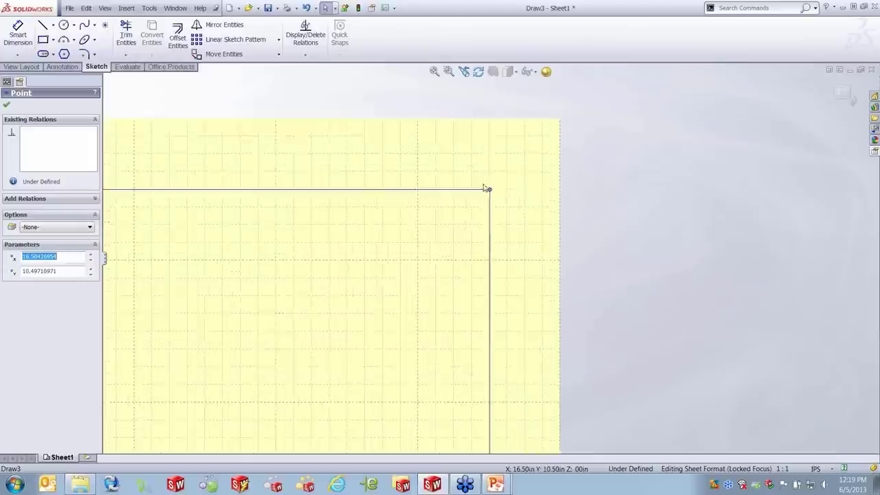
scroll(503, 226, "down", 2)
scroll(472, 218, "down", 2)
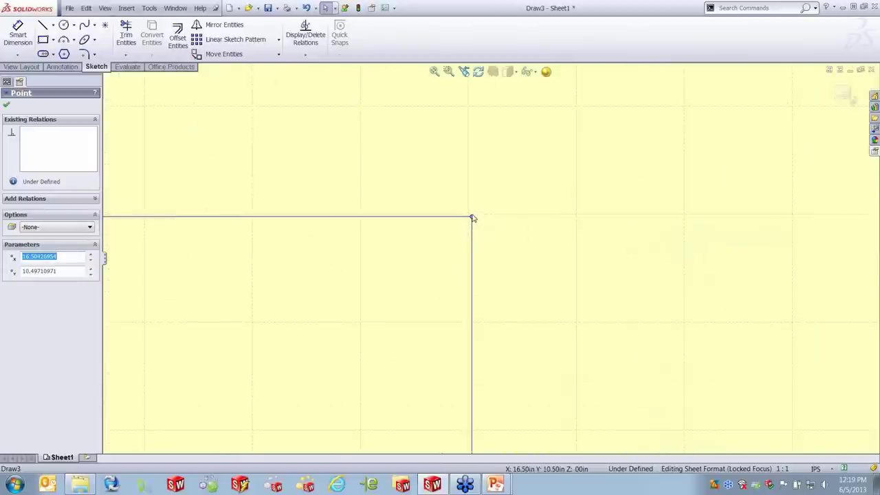
mouse_move(470, 217)
left_mouse_down()
mouse_move(462, 218)
mouse_move(471, 217)
left_mouse_up()
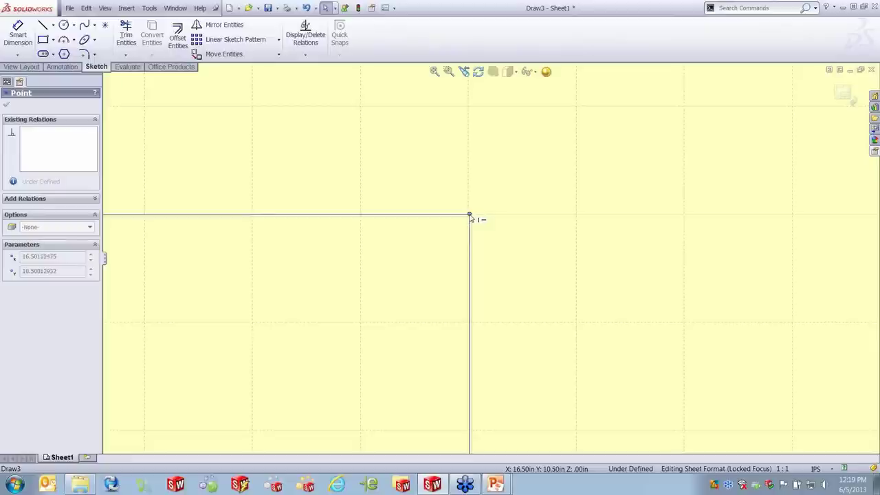
left_click(434, 307)
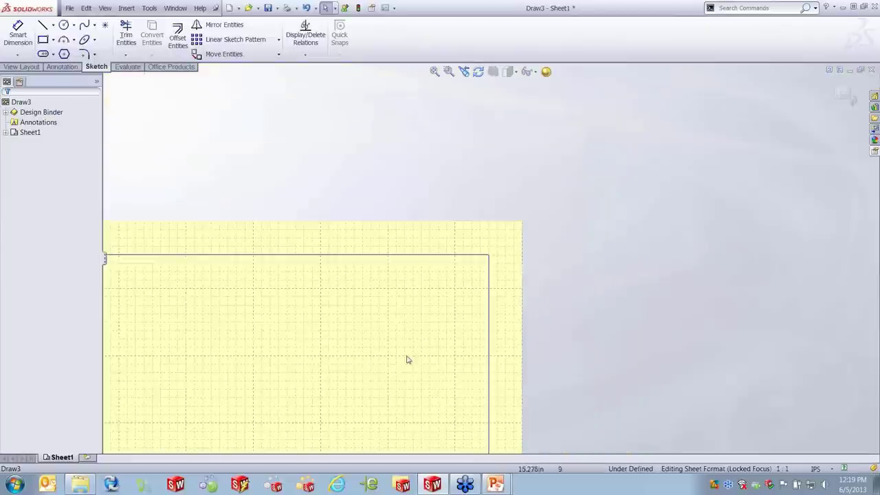
Sketch a title block outline in the border's lower-right corner: a horizontal line about 7.8 in long and a vertical line down to the border
scroll(432, 297, "down", 3)
scroll(432, 298, "up", 3)
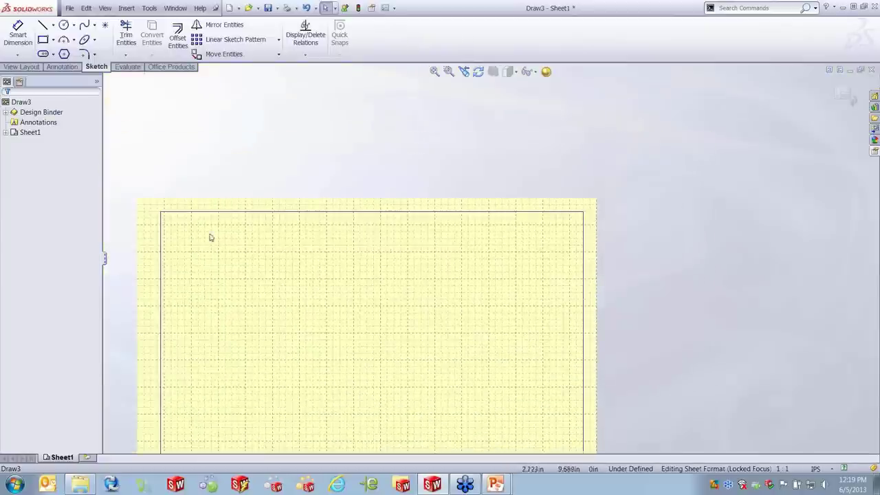
scroll(463, 324, "up", 2)
scroll(522, 398, "down", 3)
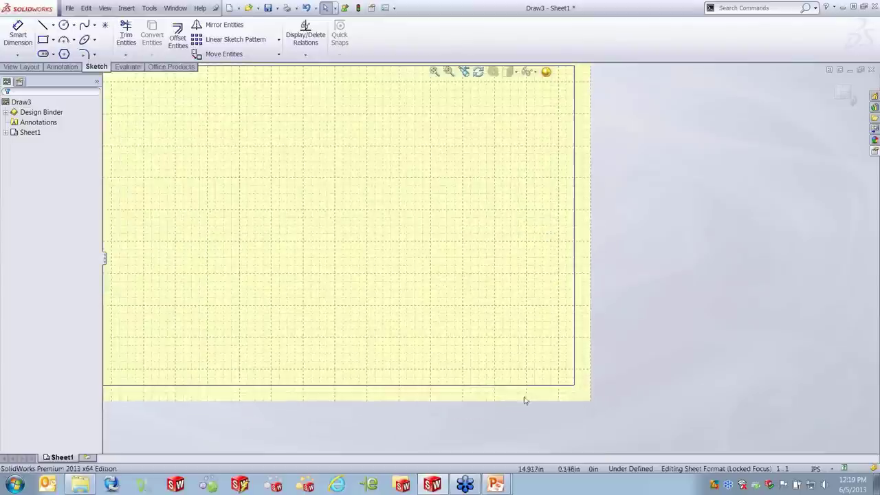
scroll(485, 334, "down", 1)
mouse_move(477, 324)
middle_mouse_down()
mouse_move(569, 327)
mouse_move(534, 294)
middle_mouse_up()
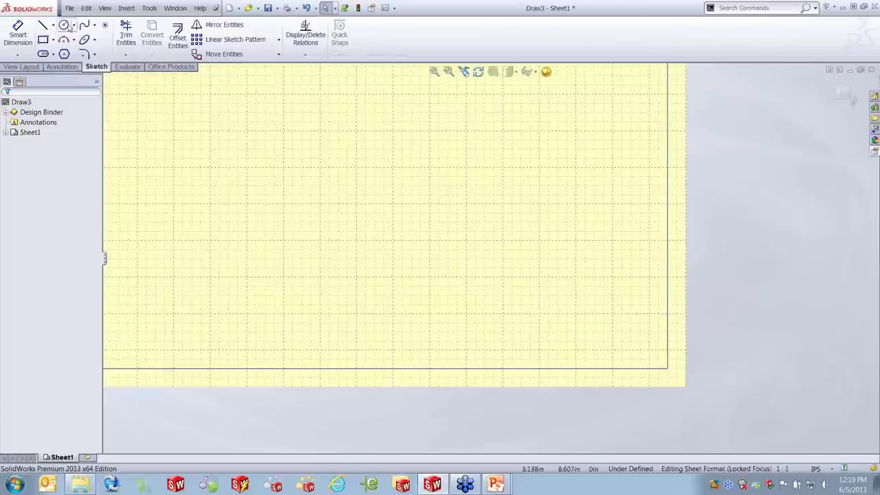
left_click(43, 25)
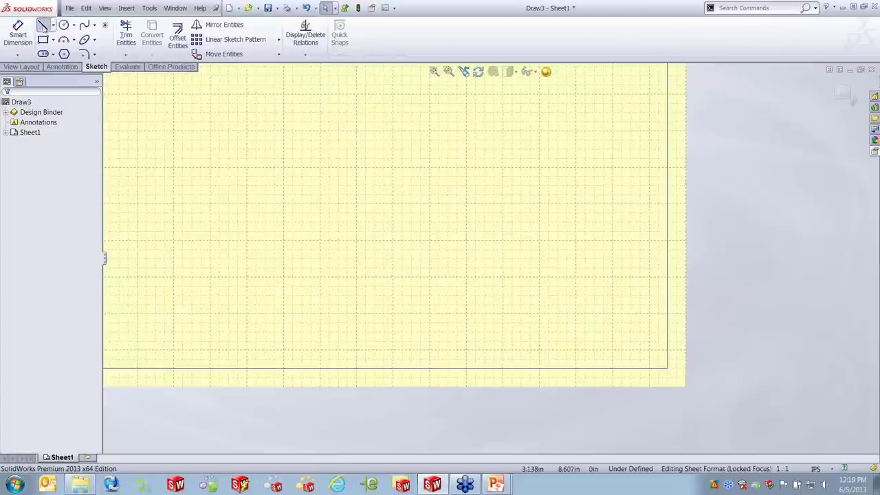
left_click(668, 300)
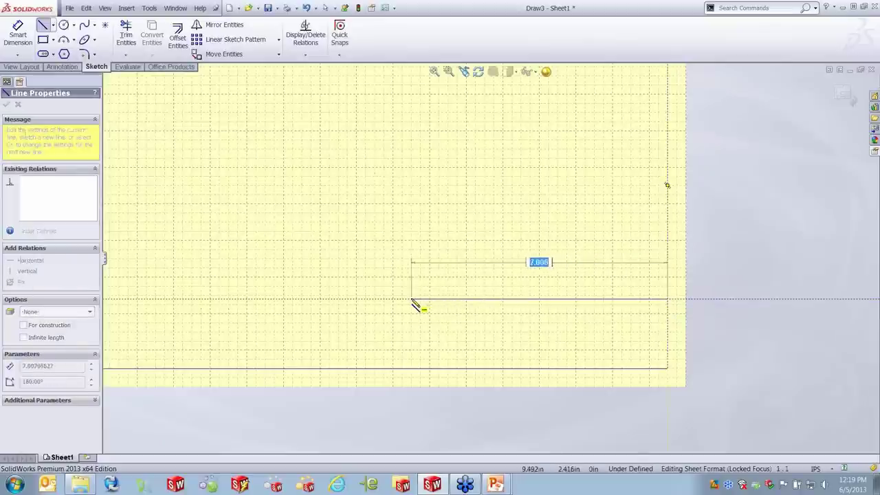
scroll(412, 304, "up", 3)
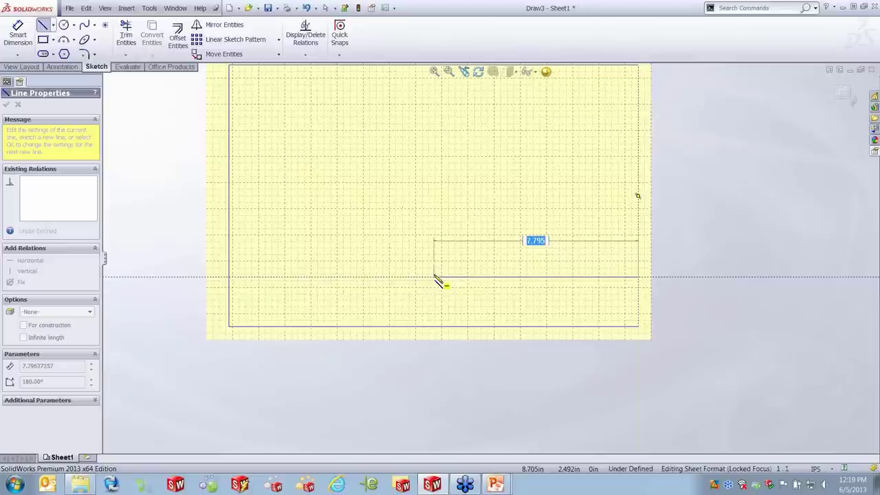
left_click(433, 277)
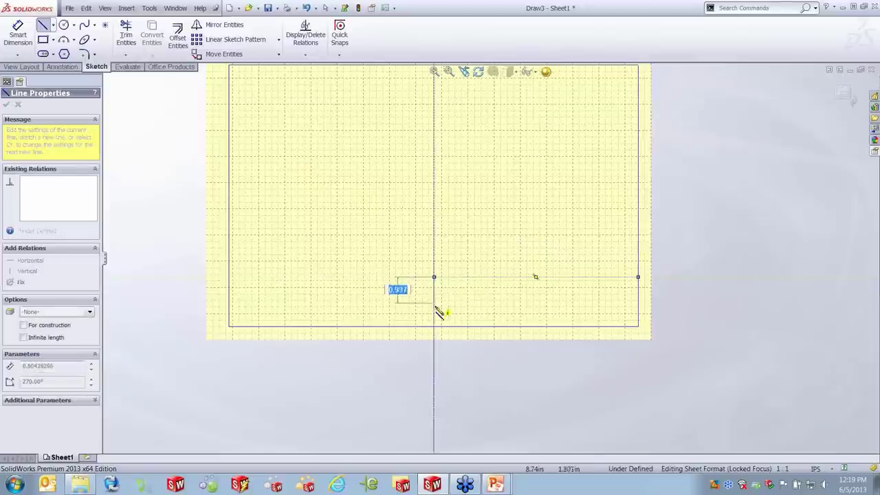
left_click(433, 325)
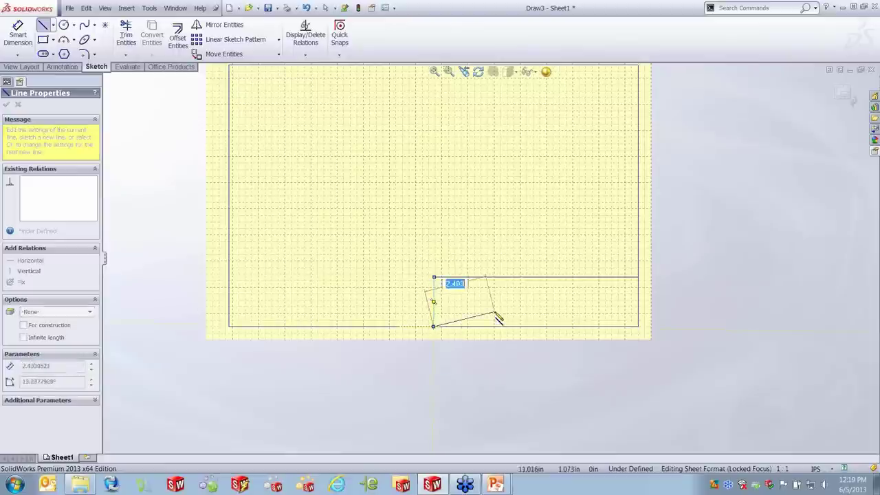
key("Escape")
Start a linear sketch pattern of the title block's top line, with a direction angle of 270 degrees and the instance count displayed
scroll(507, 307, "down", 3)
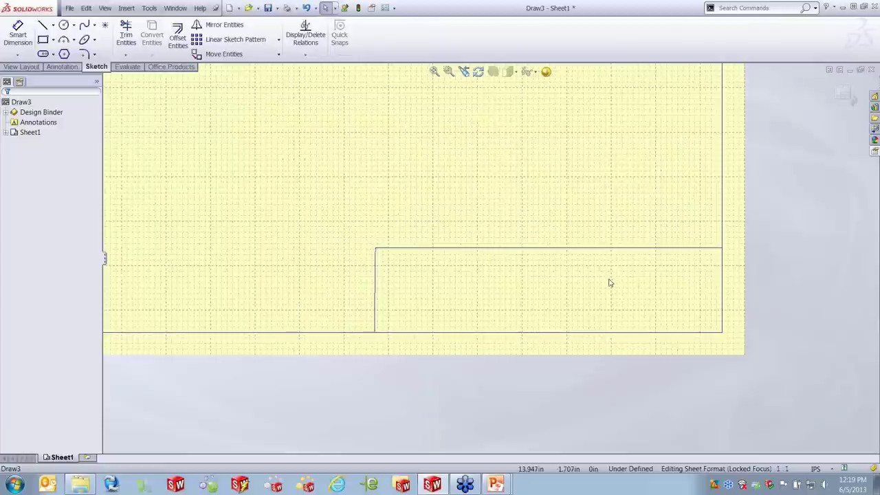
left_click(609, 250)
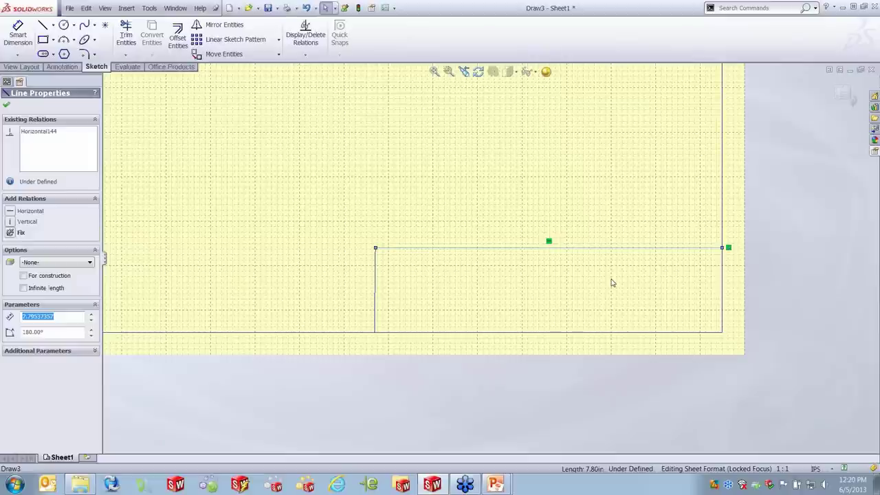
left_click(150, 8)
mouse_move(178, 178)
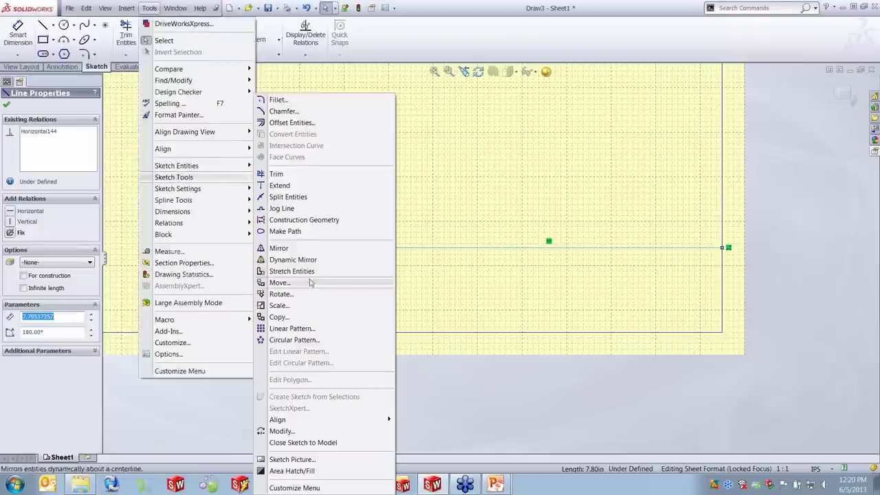
left_click(308, 329)
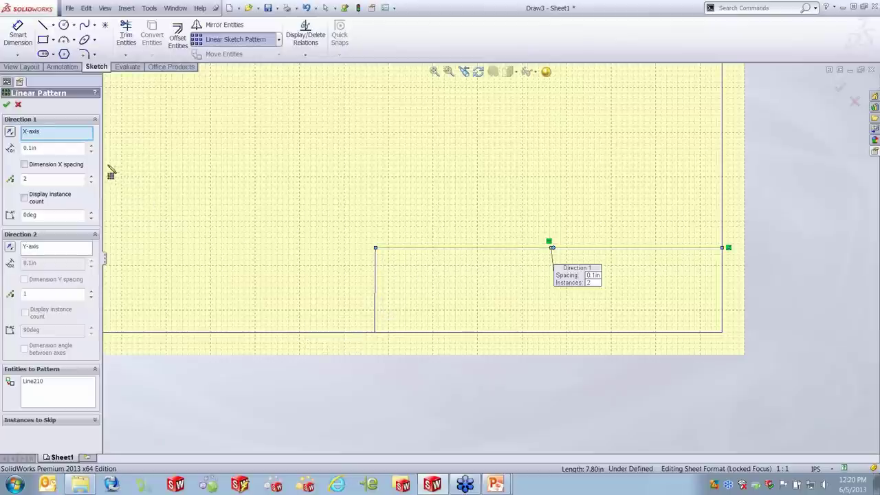
double_click(46, 217)
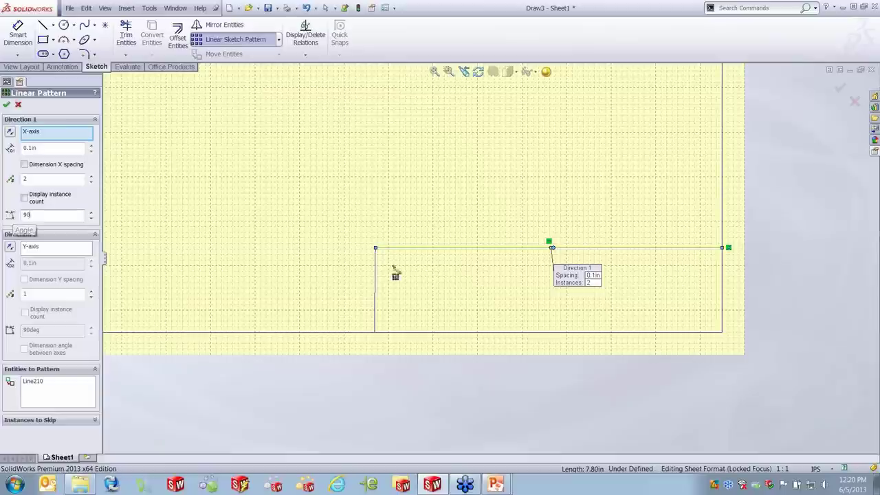
scroll(481, 257, "down", 2)
key("Return")
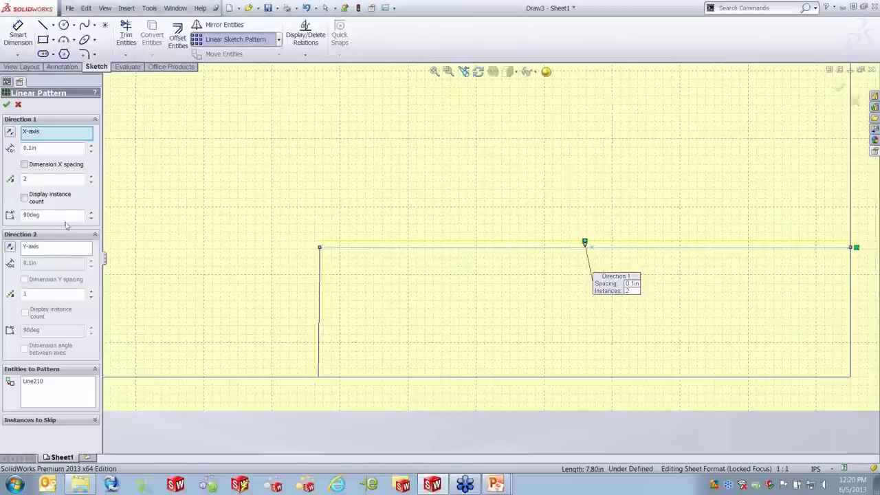
type("270")
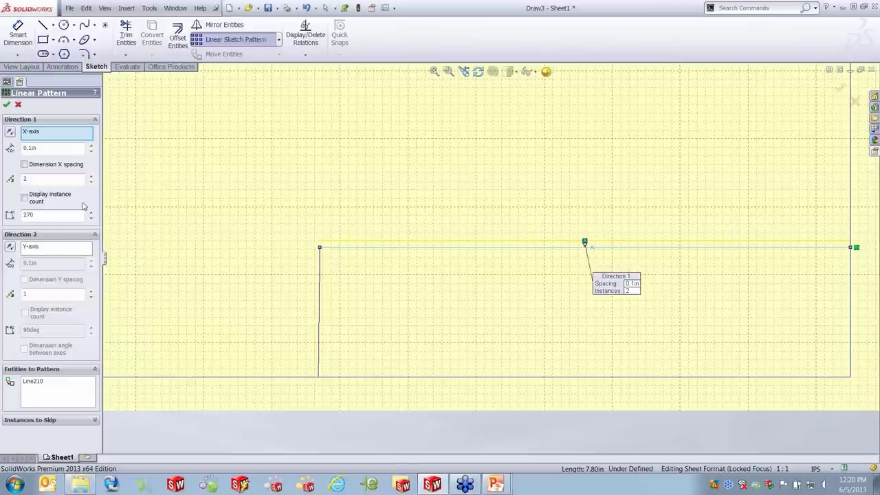
left_click(83, 205)
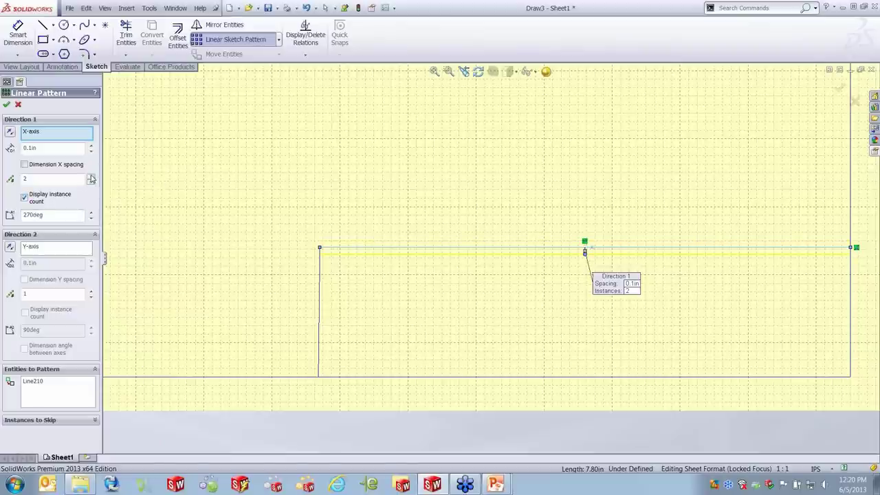
Set the linear pattern to 5 instances at 0.2 in spacing and create it
left_click(90, 146)
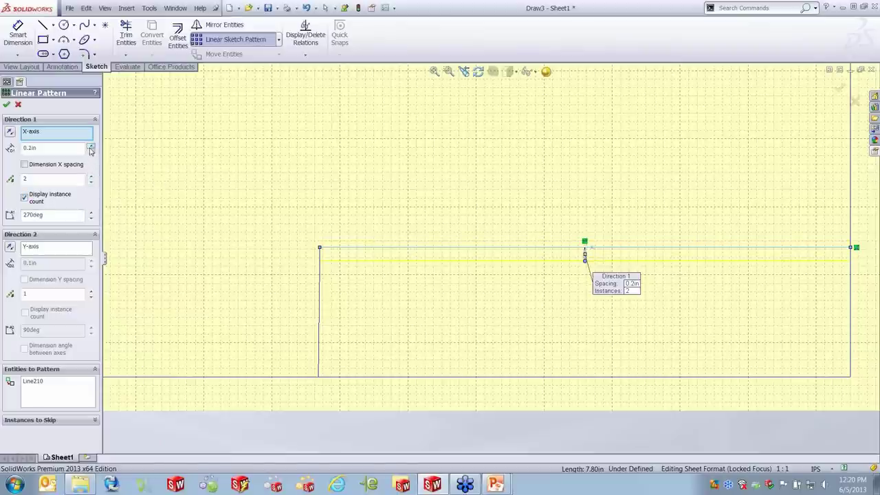
left_click(91, 176)
left_click(91, 176)
left_click(92, 176)
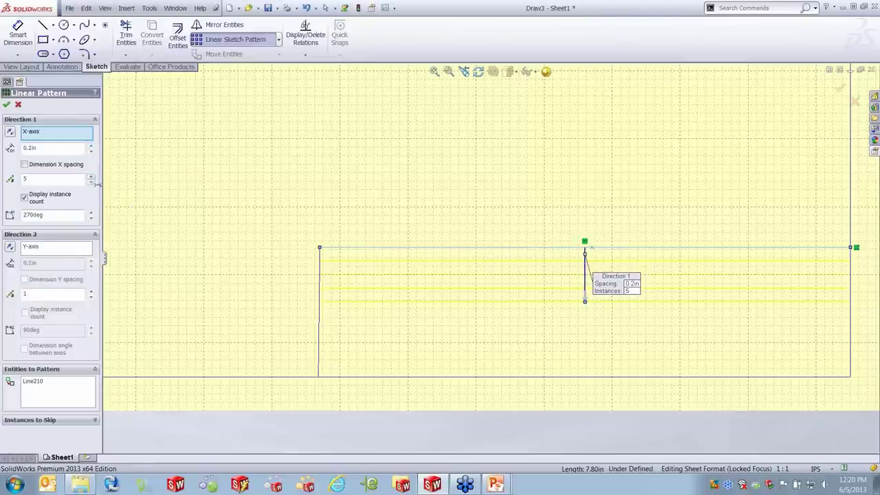
left_click(6, 105)
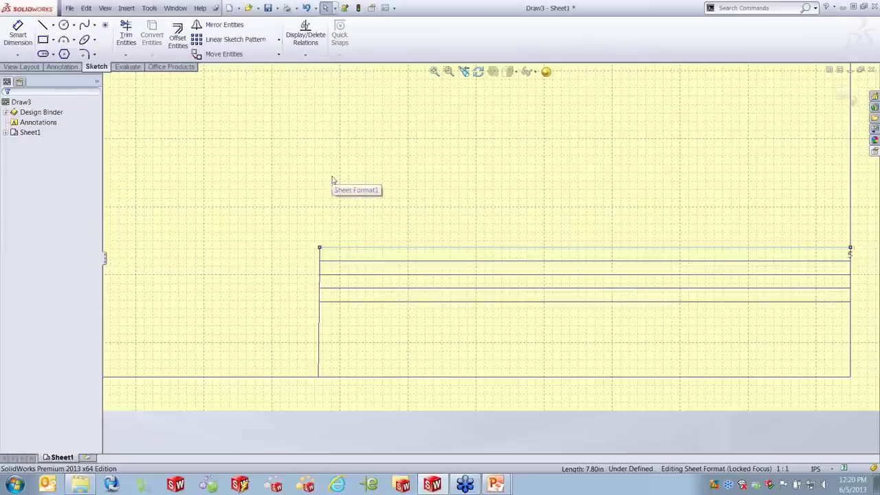
Sketch two vertical lines from the title block's top line down to the bottom border, dividing it into three columns
left_click(43, 25)
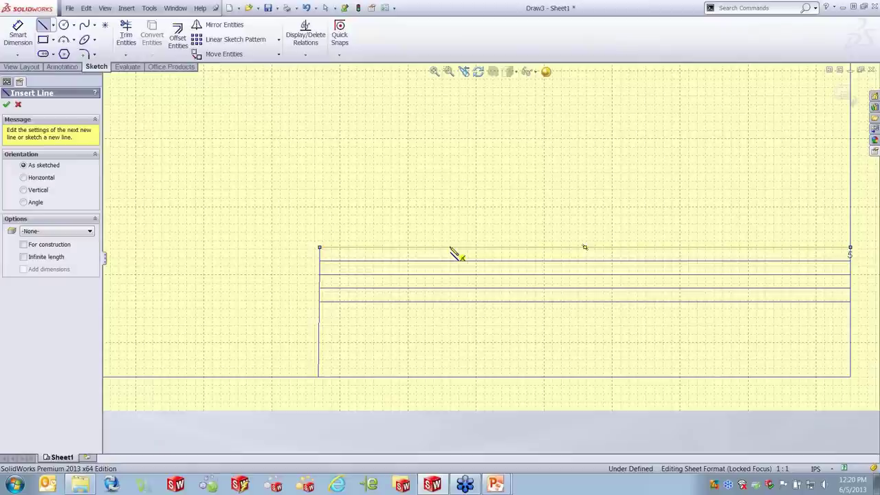
left_click(413, 249)
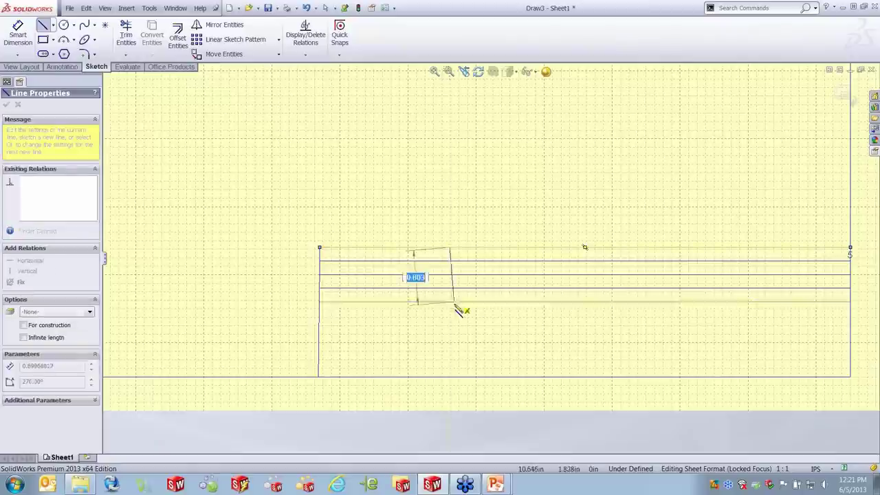
left_click(450, 377)
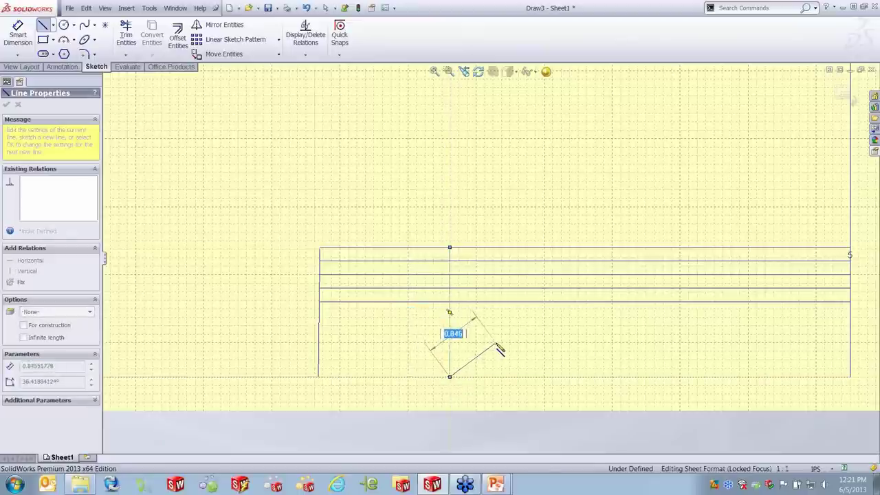
key("Escape")
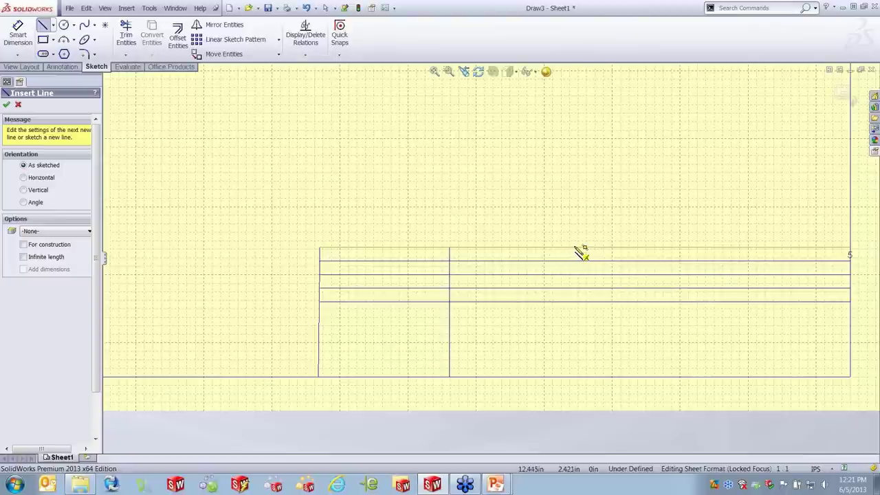
left_click_drag(575, 248, 575, 376)
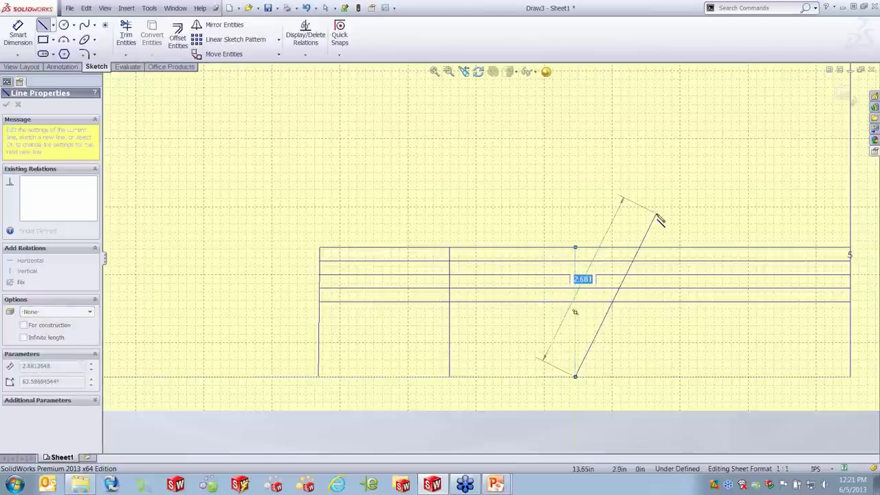
key("Escape")
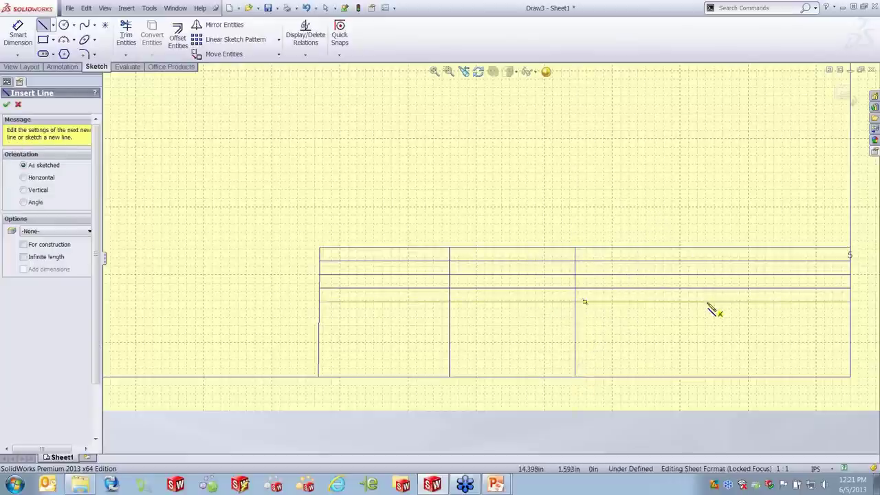
Trim the first and third patterned lines out of the title block's right column and the first three out of its left column
left_click(127, 36)
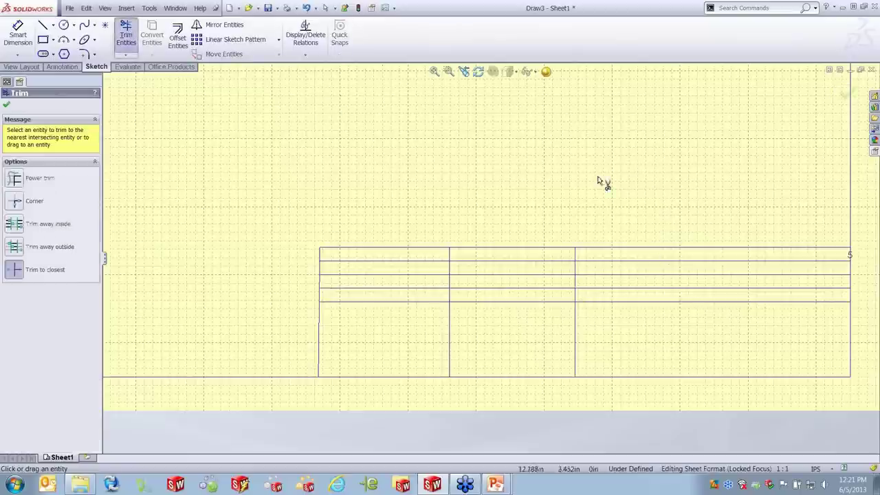
left_click(674, 265)
left_click(676, 289)
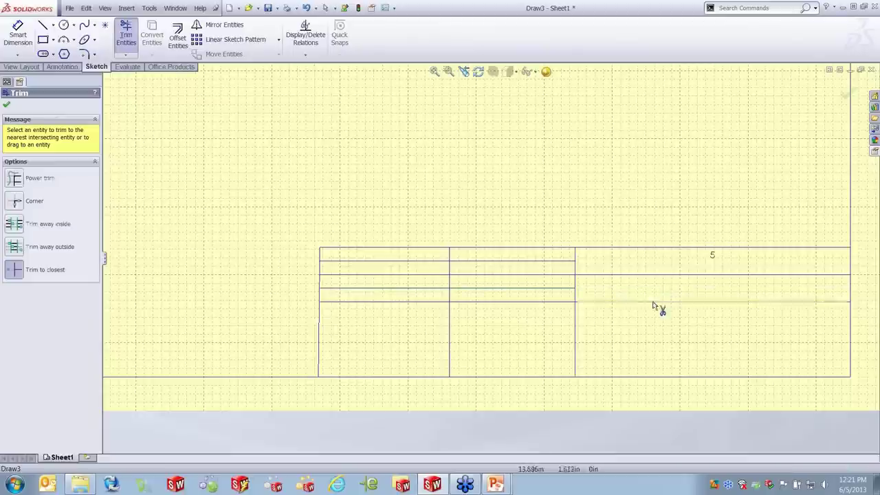
left_click(423, 262)
left_click(422, 276)
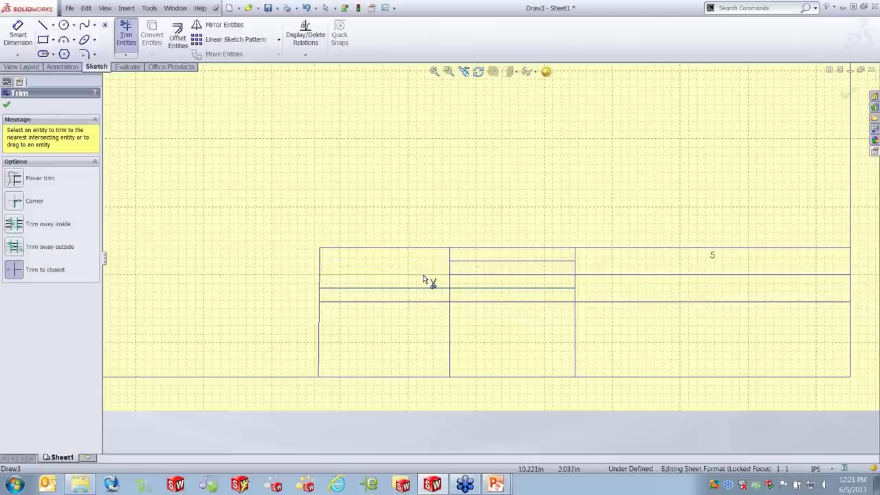
left_click(422, 288)
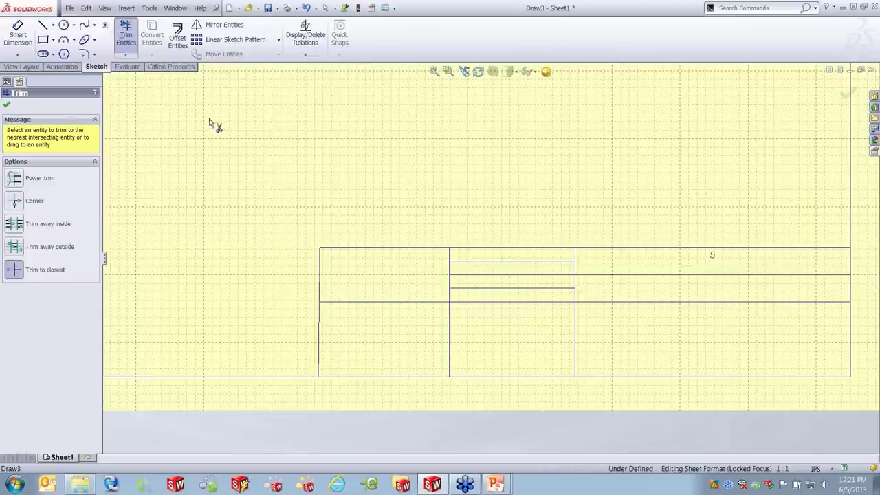
left_click(7, 104)
Move the third patterned line slightly down so the title block's patterned rows are spaced a little wider
scroll(556, 302, "down", 2)
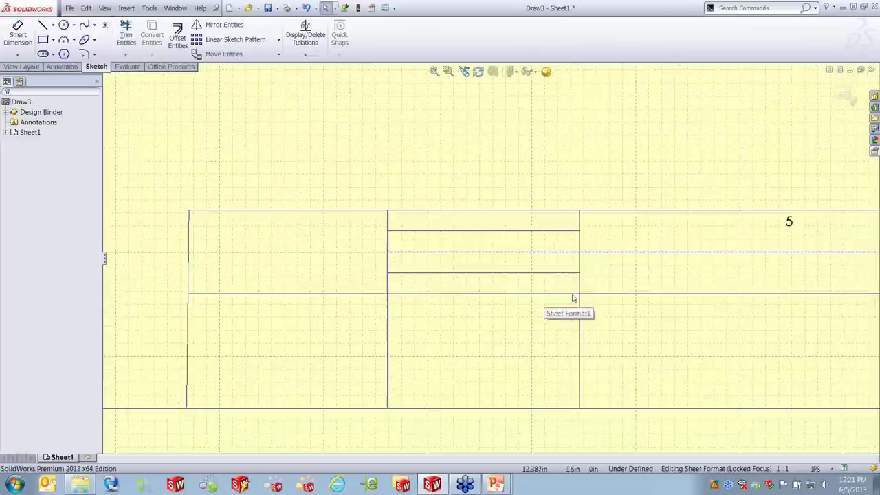
left_click(553, 273)
mouse_move(552, 282)
left_mouse_down()
mouse_move(552, 296)
mouse_move(554, 270)
mouse_move(553, 280)
left_mouse_up()
left_click(644, 186)
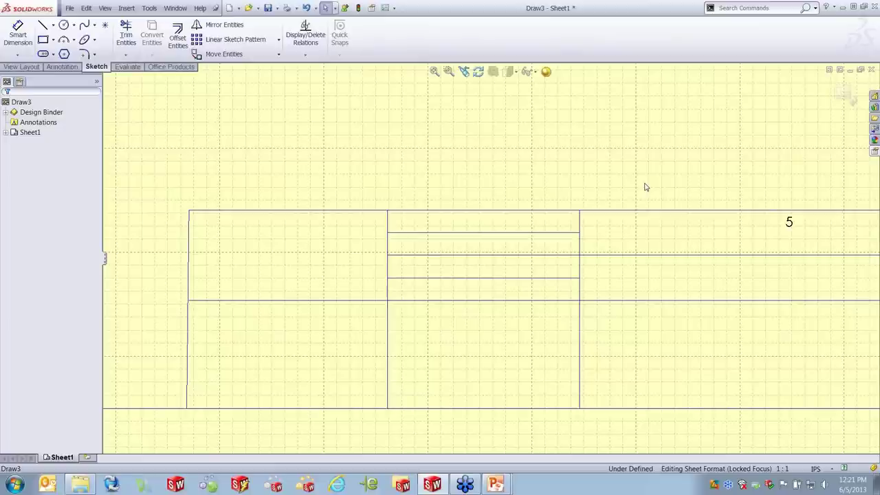
Move the pattern's instance count label out of the right column to just above the title block
double_click(790, 224)
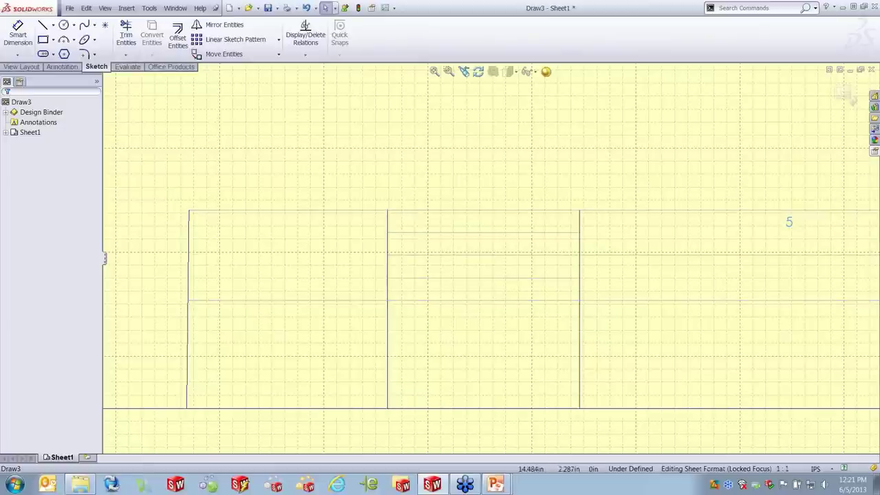
left_click_drag(790, 226, 720, 178)
left_click(725, 218)
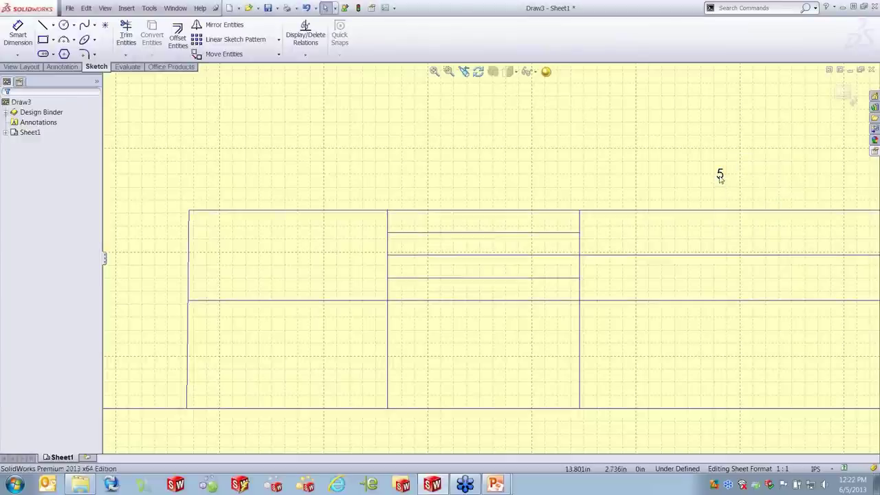
Sketch two short vertical lines in the title block's middle column, from the top line down to the lowest patterned line
scroll(752, 271, "up", 3)
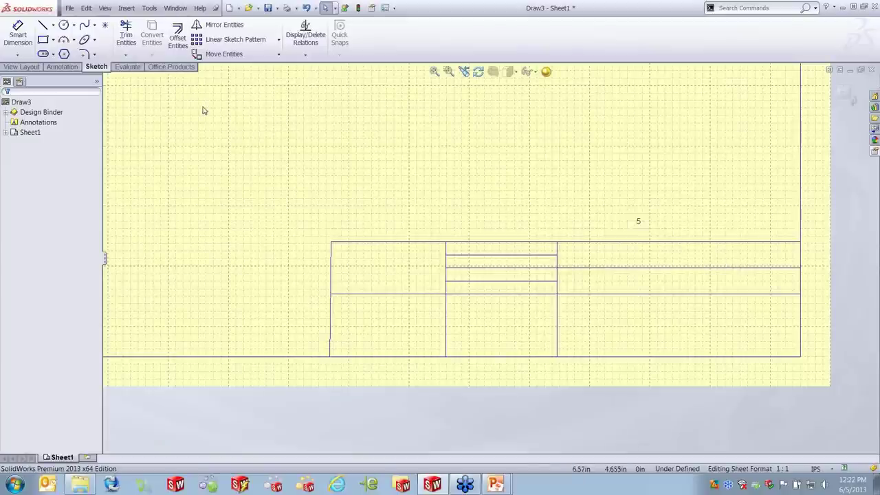
left_click(42, 26)
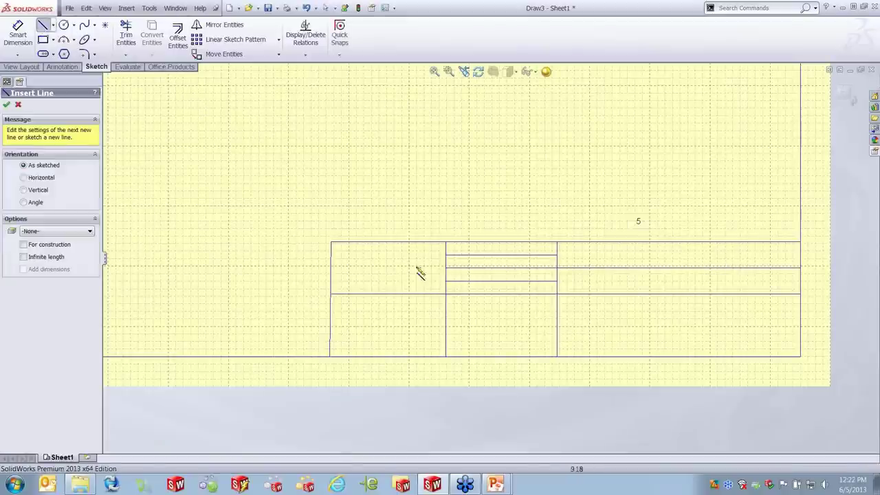
scroll(403, 261, "down", 4)
left_click(496, 228)
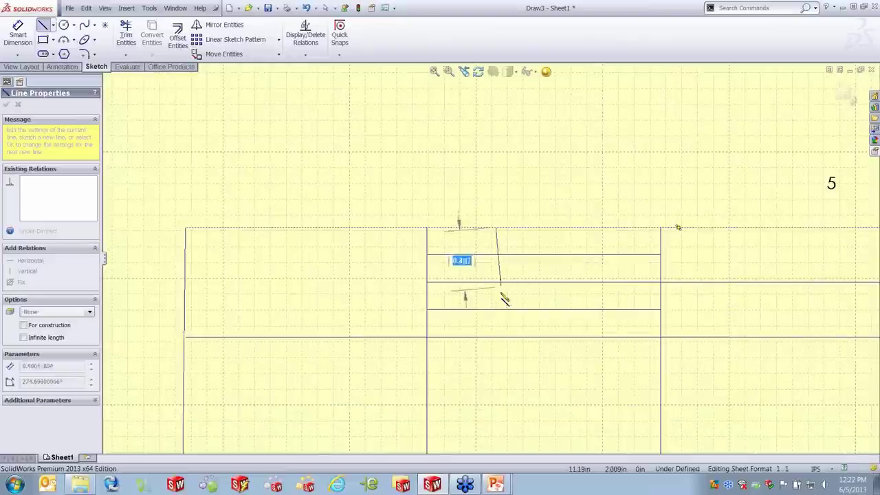
left_click(496, 338)
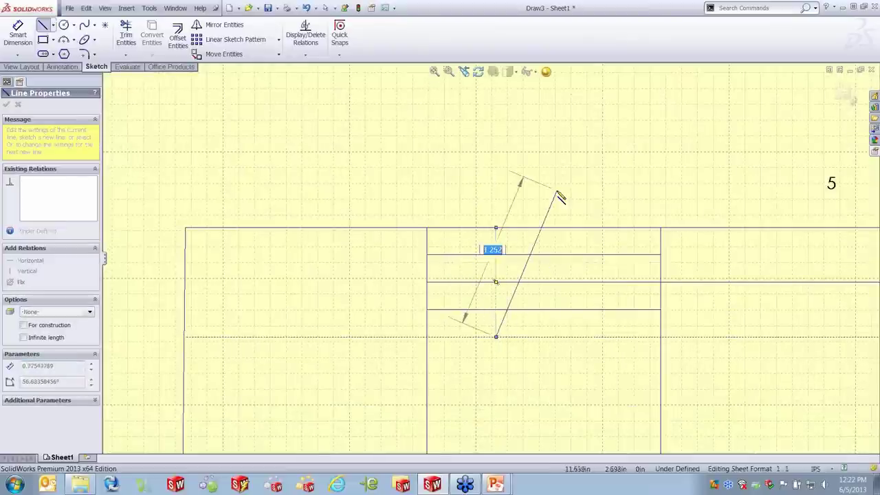
key("Escape")
left_click(589, 228)
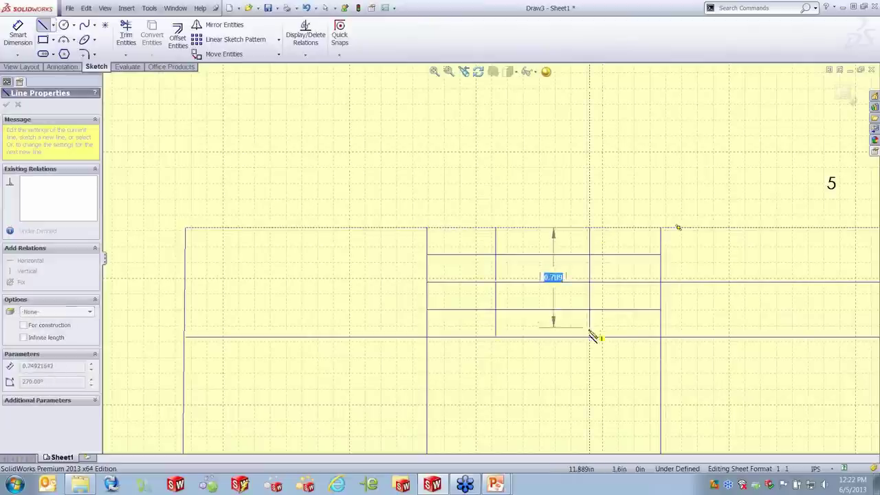
left_click(589, 337)
key("Escape")
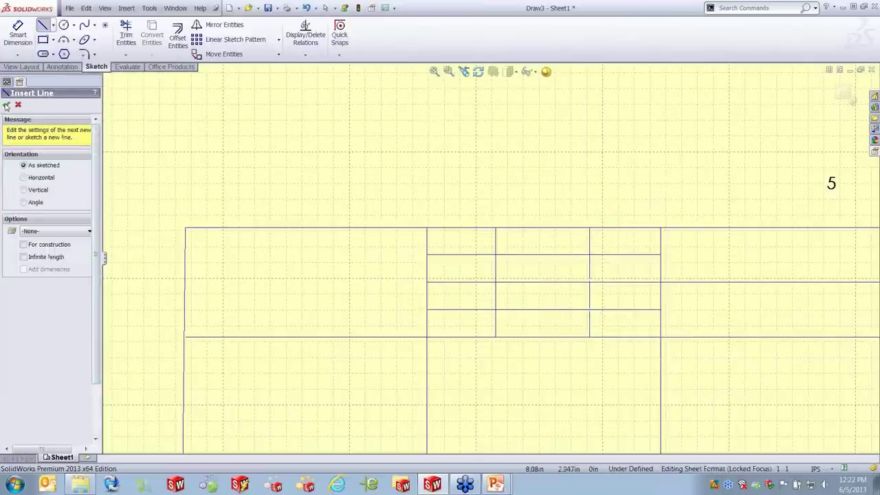
left_click(6, 106)
Hide the sheet grid and dimension the first narrow cell column in the title block's middle section to 0.5 in wide
right_click(559, 177)
left_click(612, 240)
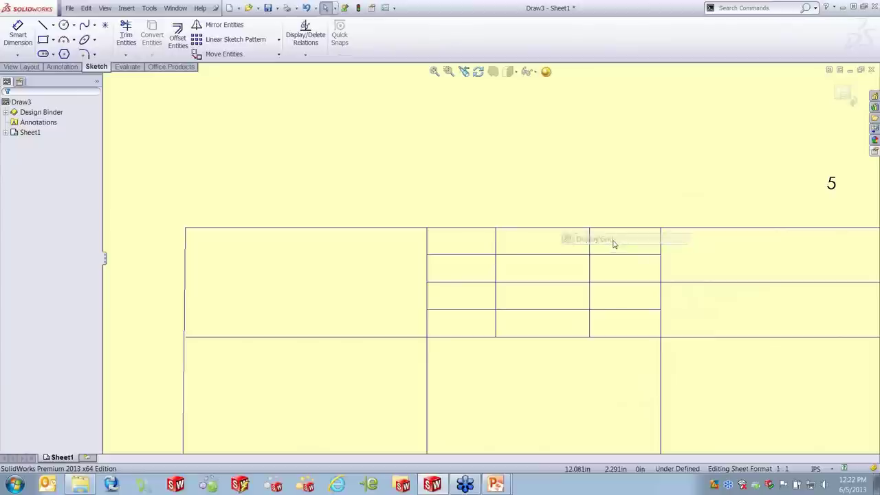
left_click(18, 33)
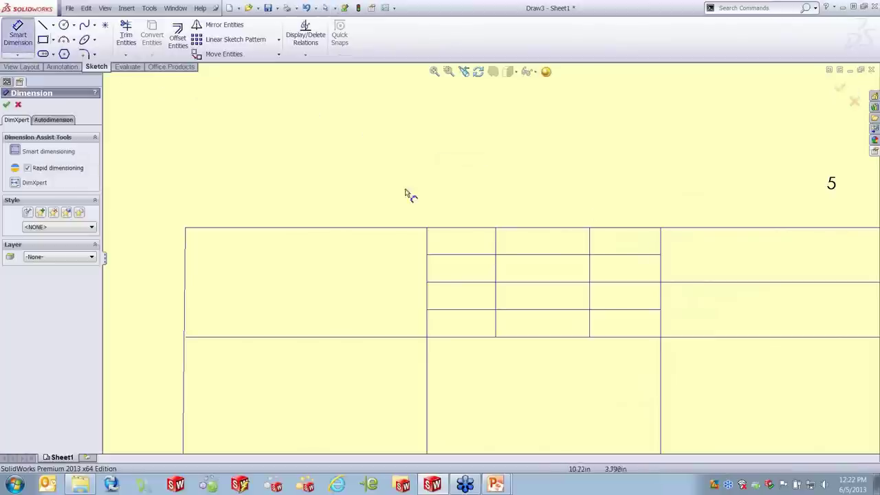
left_click(497, 243)
left_click(428, 241)
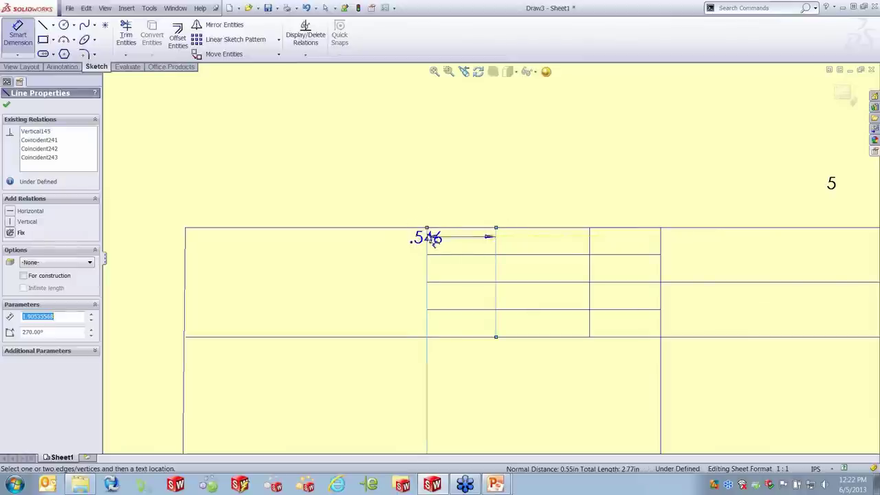
left_click(455, 191)
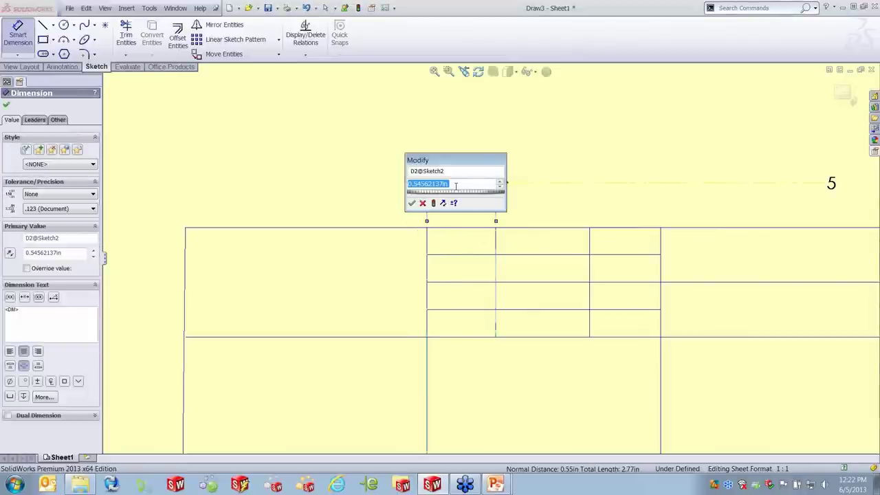
type(".5")
key("Return")
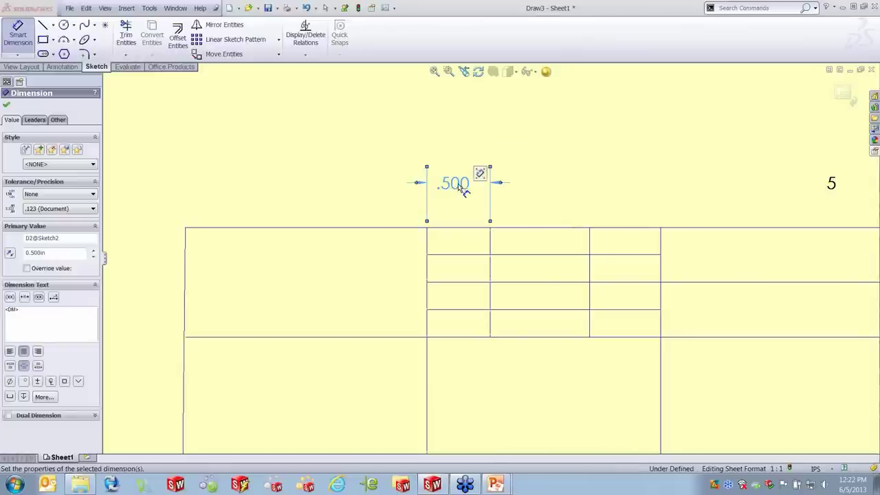
Dimension the second and third cell columns in the title block's middle section to 0.75 in wide each
left_click(489, 242)
left_click(589, 244)
left_click(547, 197)
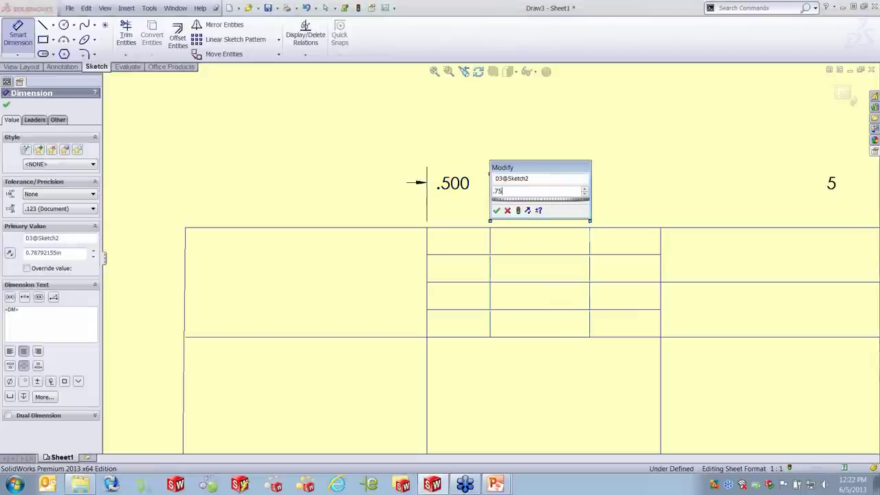
key("Return")
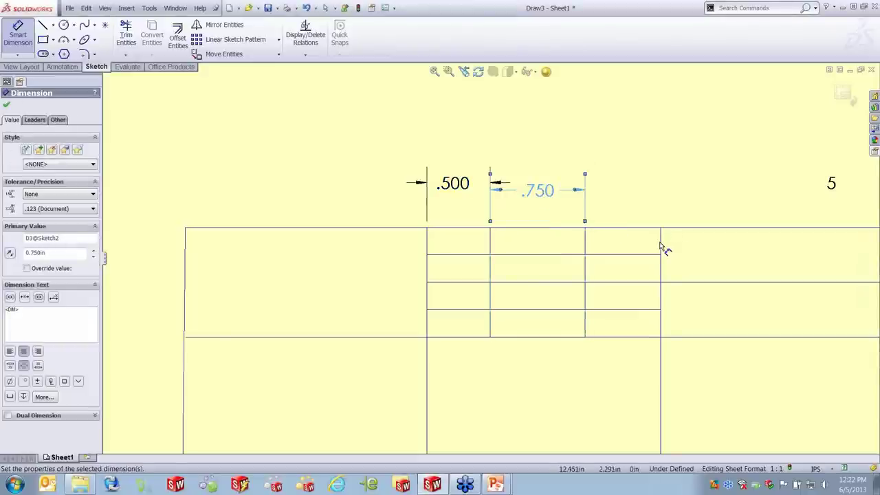
left_click(660, 247)
left_click(585, 239)
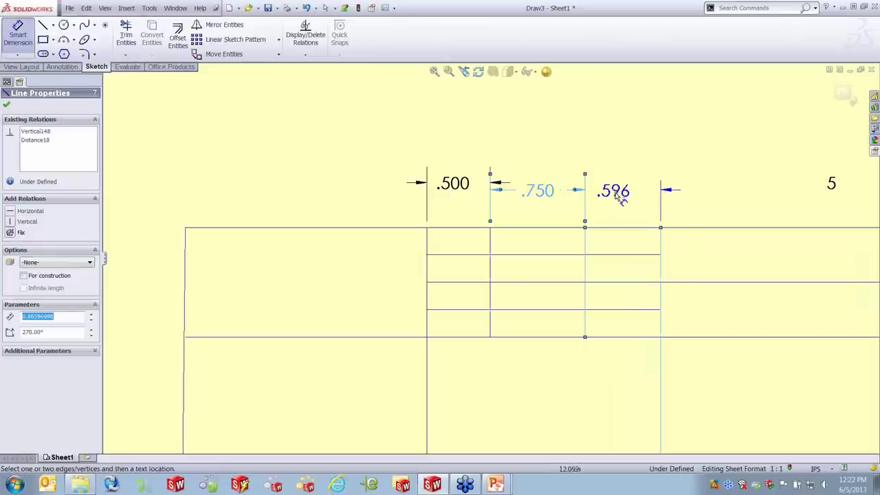
left_click(615, 195)
type(".75")
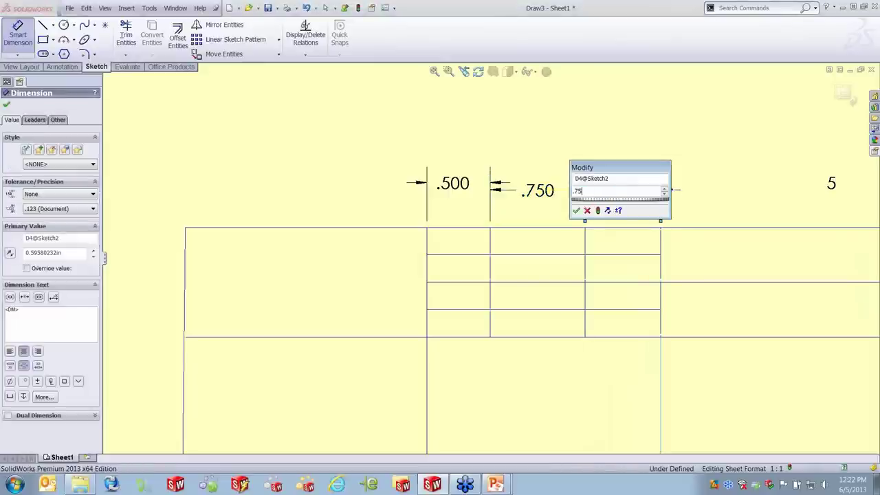
key("Return")
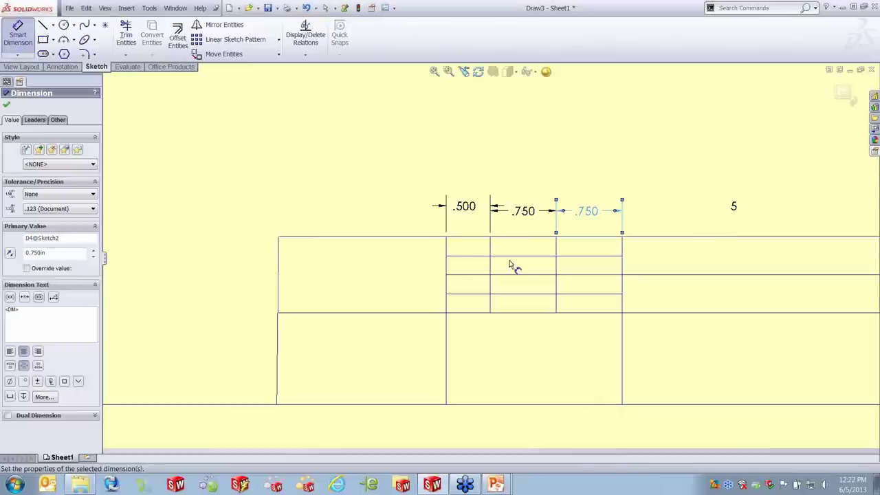
Dimension the height of the first patterned row below the title block's top line to 0.25 in
left_click(463, 256)
left_click(470, 238)
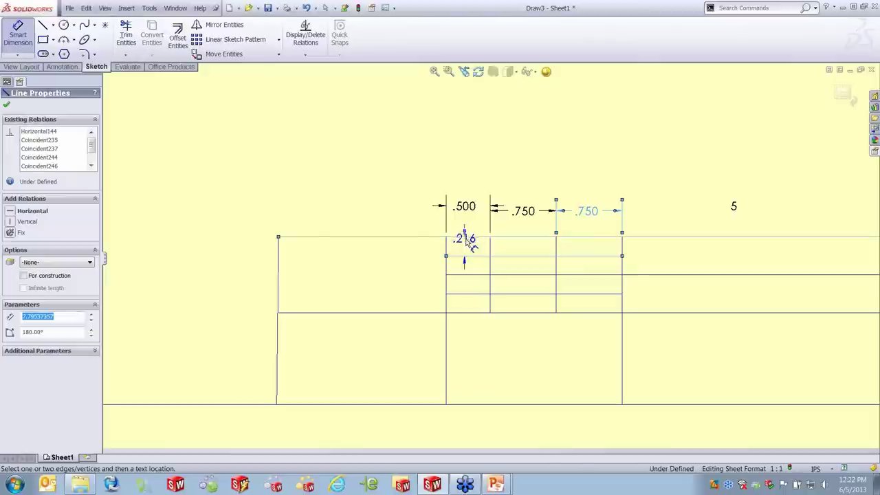
left_click(423, 249)
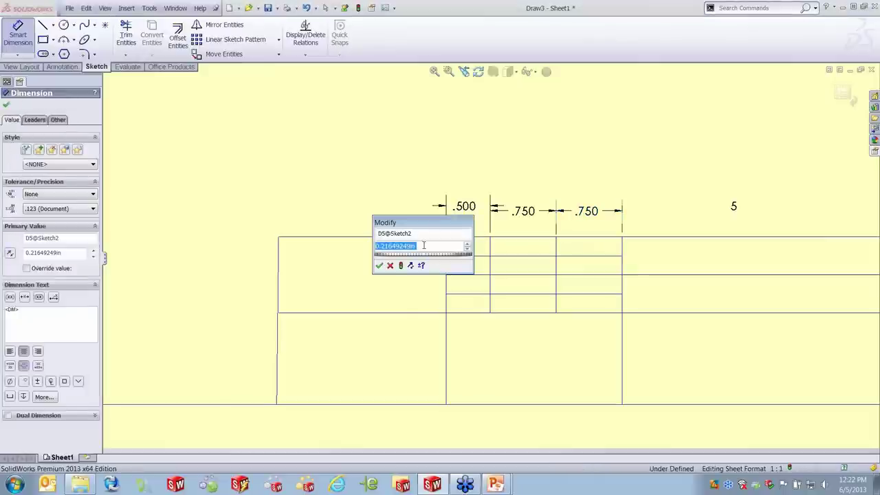
type(".25")
key("Return")
left_click(565, 149)
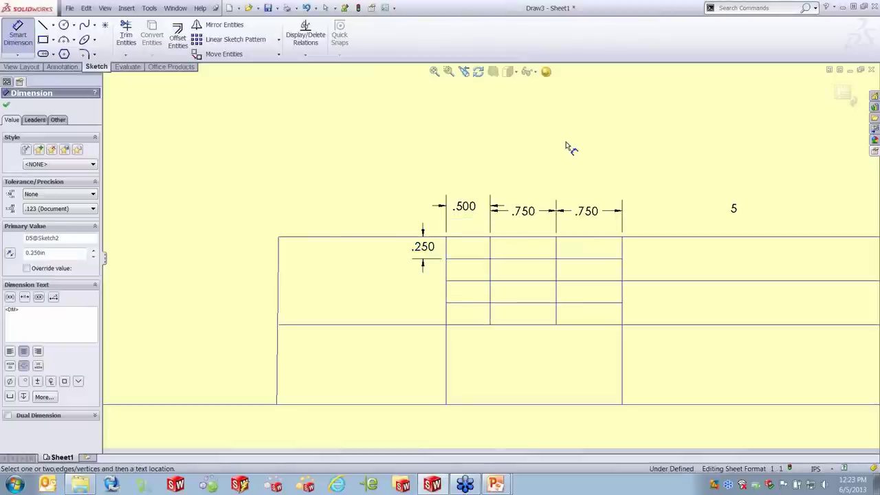
Dimension the title block's top line to an overall width of 8 in
scroll(667, 237, "down", 2)
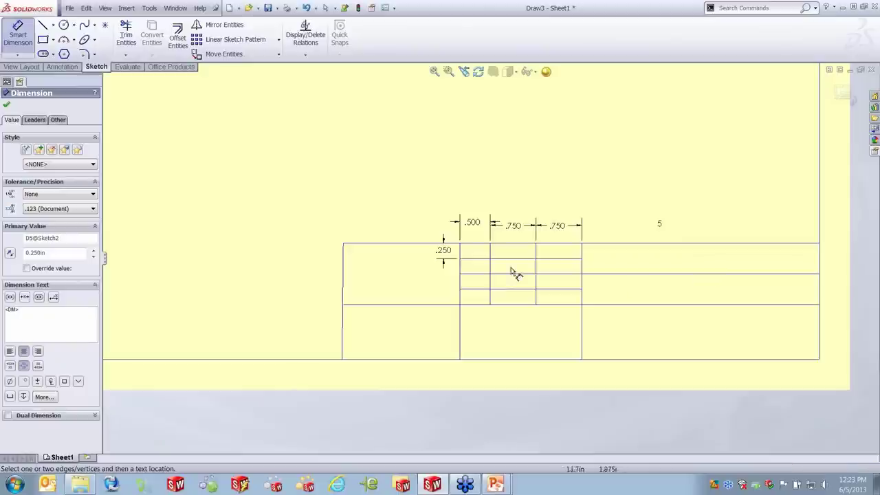
left_click(386, 243)
left_click(485, 185)
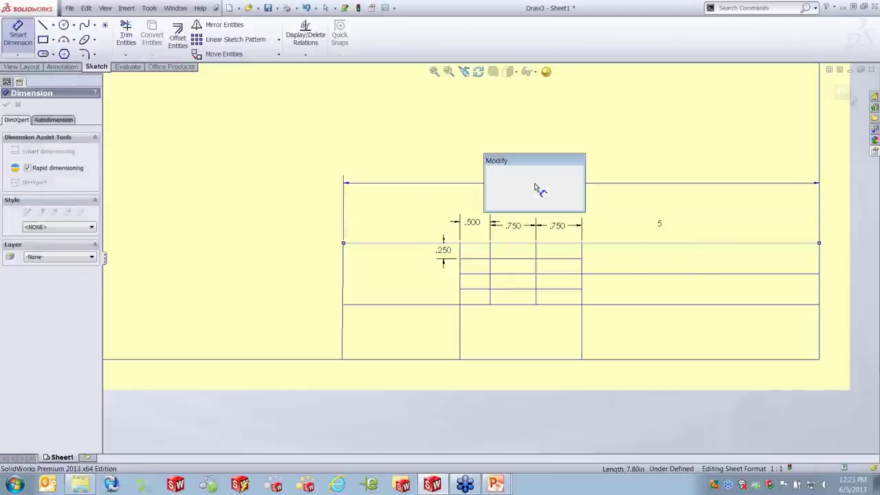
type("8")
key("Return")
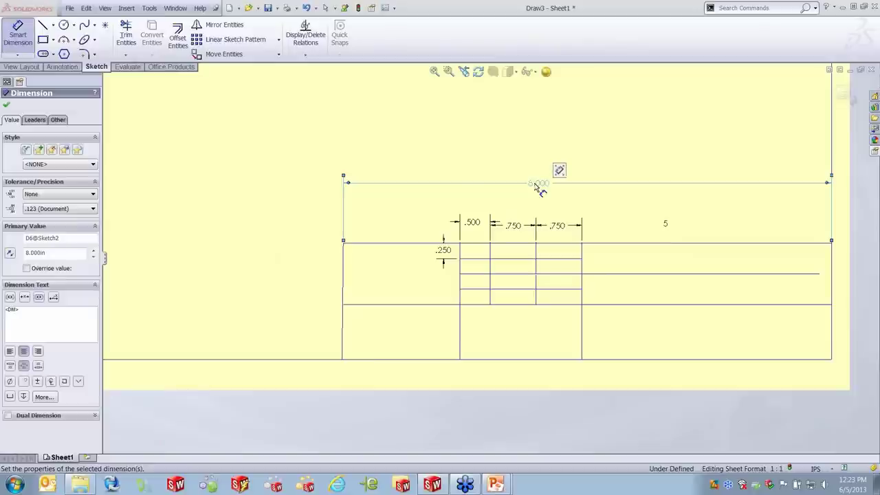
Dimension the title block's overall height from the bottom border line to its top line as 2 in
left_click(421, 359)
left_click(393, 243)
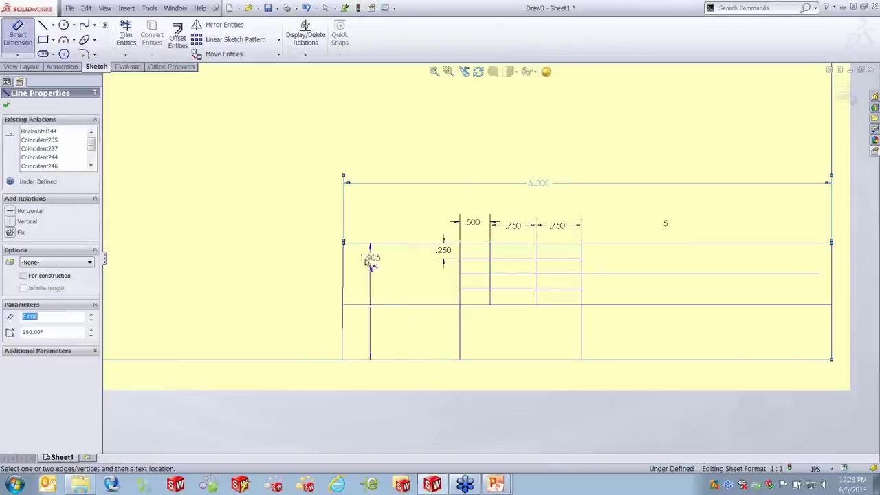
left_click(290, 302)
type("2")
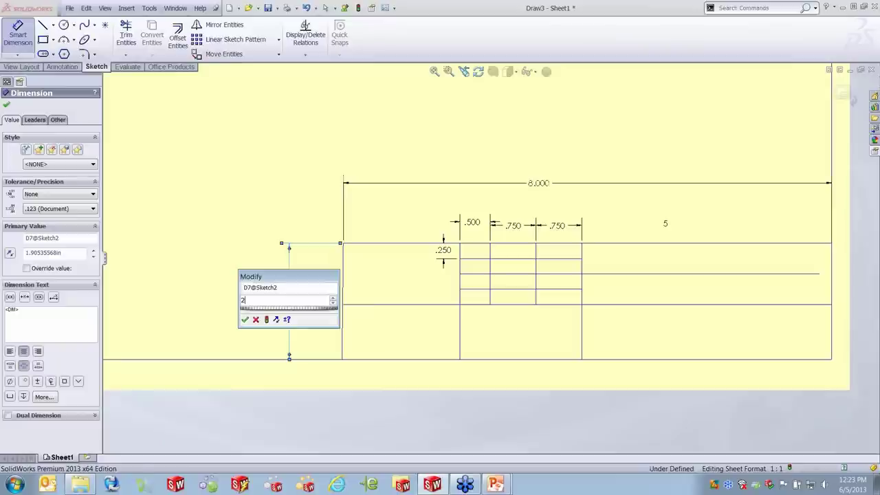
key("Return")
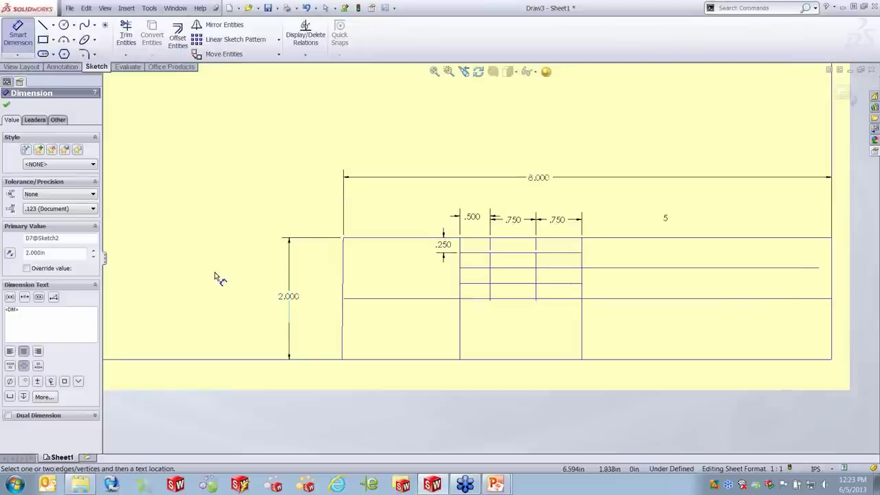
right_click(204, 165)
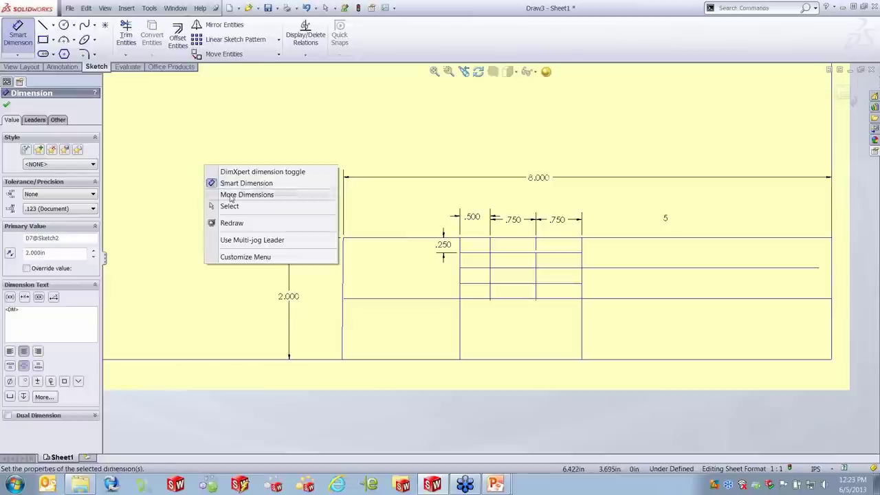
left_click(231, 207)
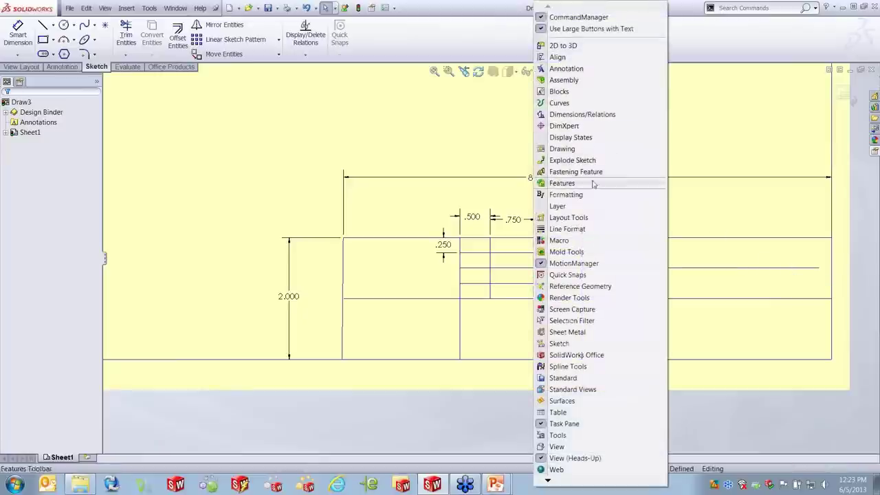
Show the Line Format toolbar and change the line color of the whole border and title block to black
left_click(564, 229)
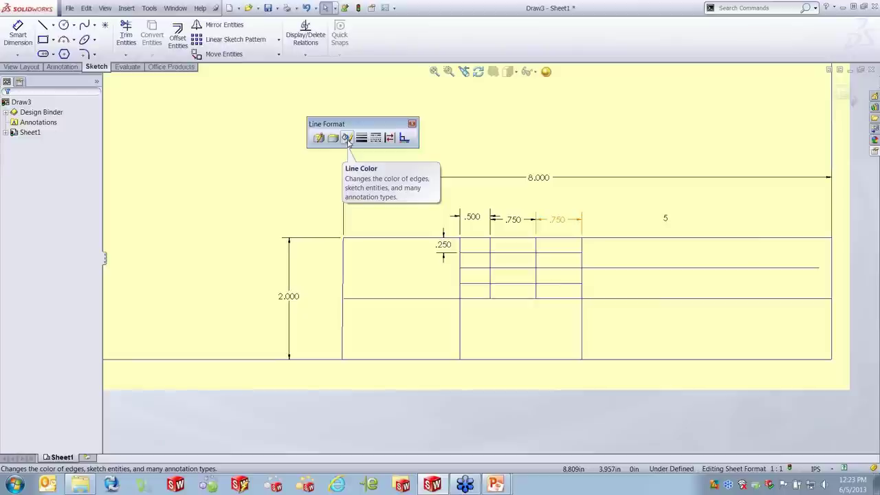
scroll(506, 191, "up", 5)
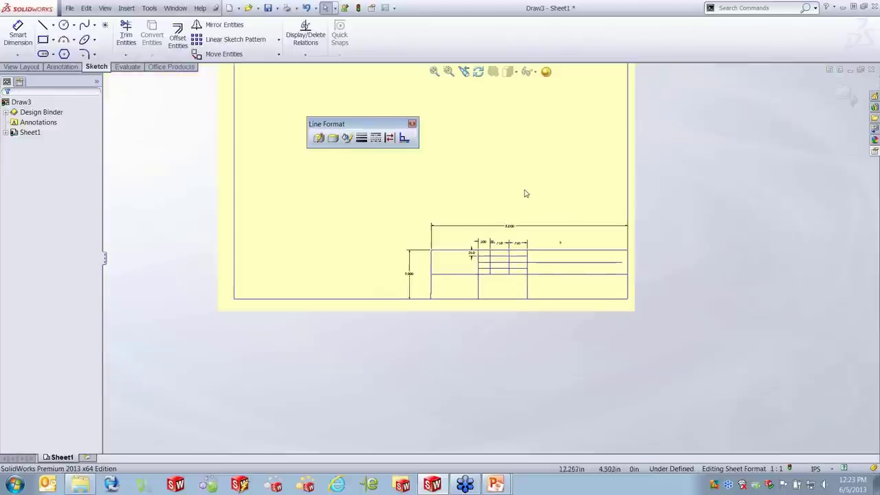
mouse_move(280, 158)
left_mouse_down()
mouse_move(726, 377)
mouse_move(765, 438)
left_mouse_up()
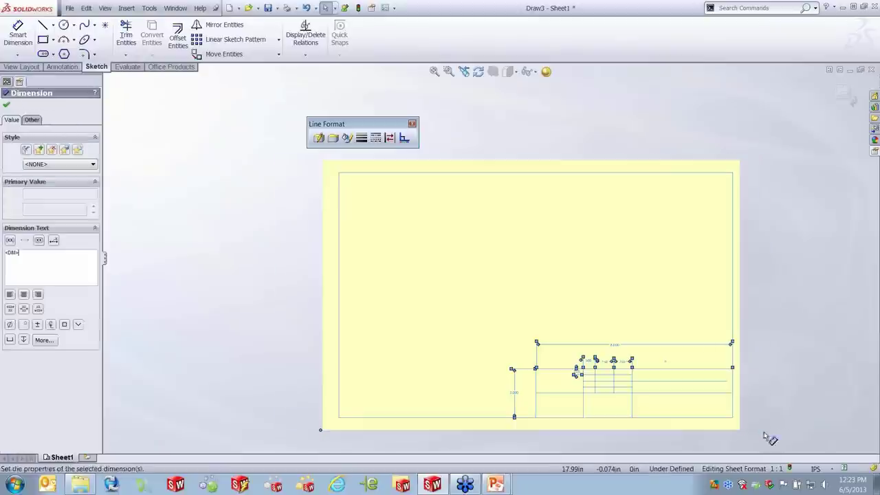
left_click(347, 139)
left_click(391, 230)
left_click(401, 324)
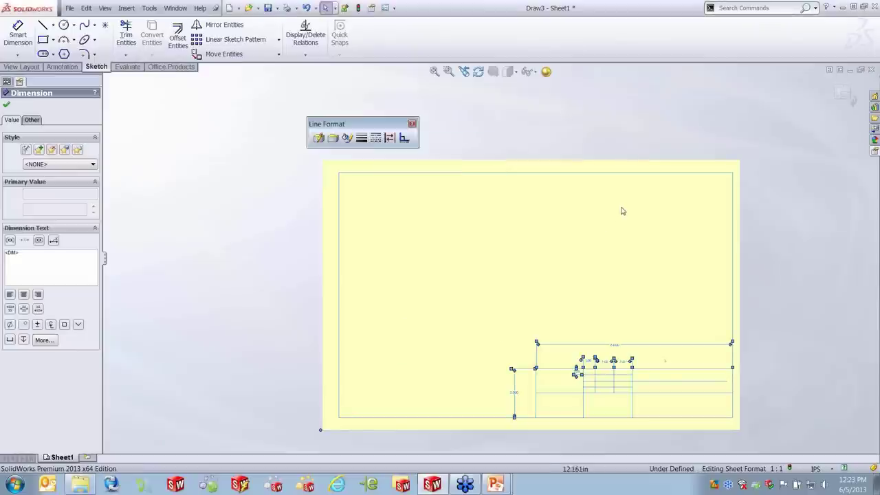
key("Escape")
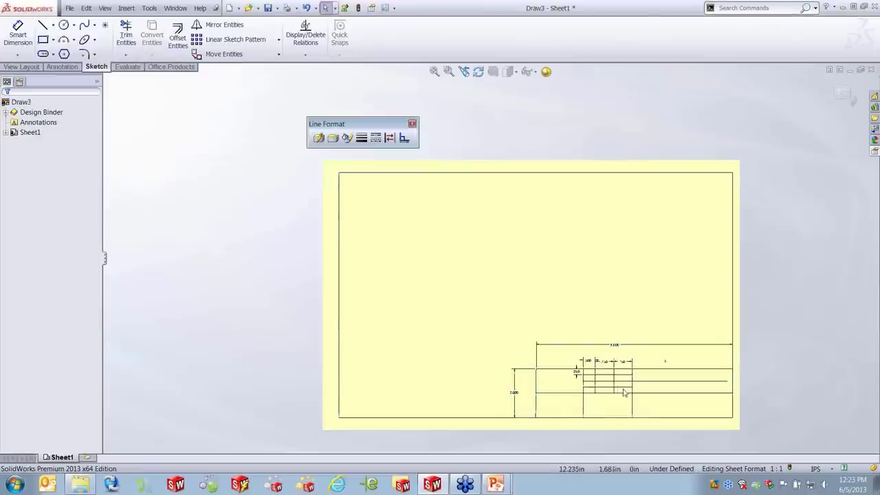
Set the line thickness of the entire border and title block to 0.0138 in and check the heavier lines
scroll(624, 392, "down", 3)
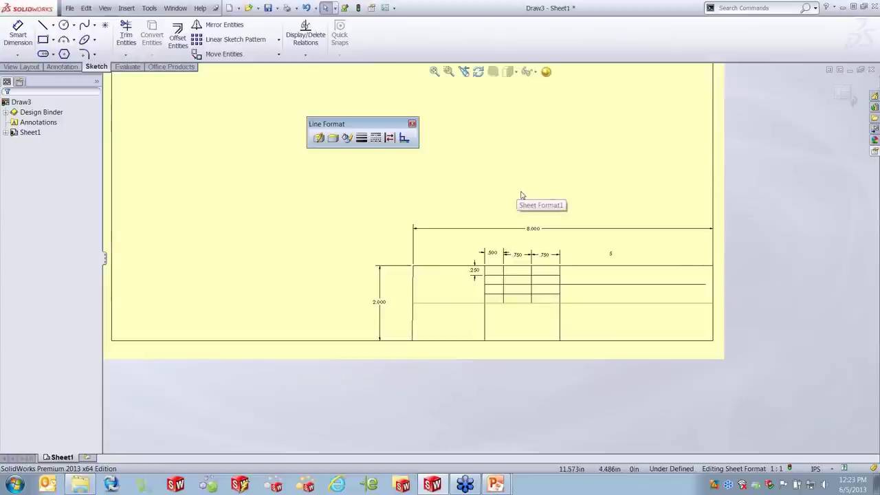
scroll(523, 195, "up", 2)
middle_click_drag(524, 194, 524, 212)
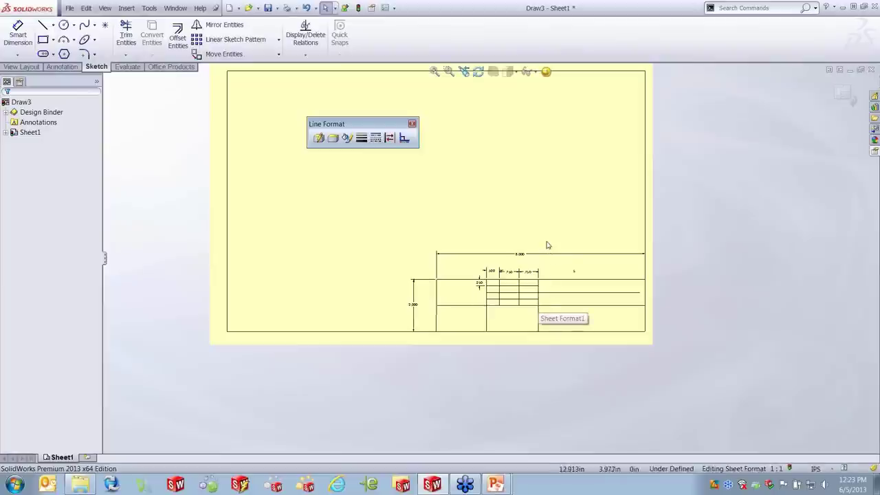
scroll(398, 193, "up", 1)
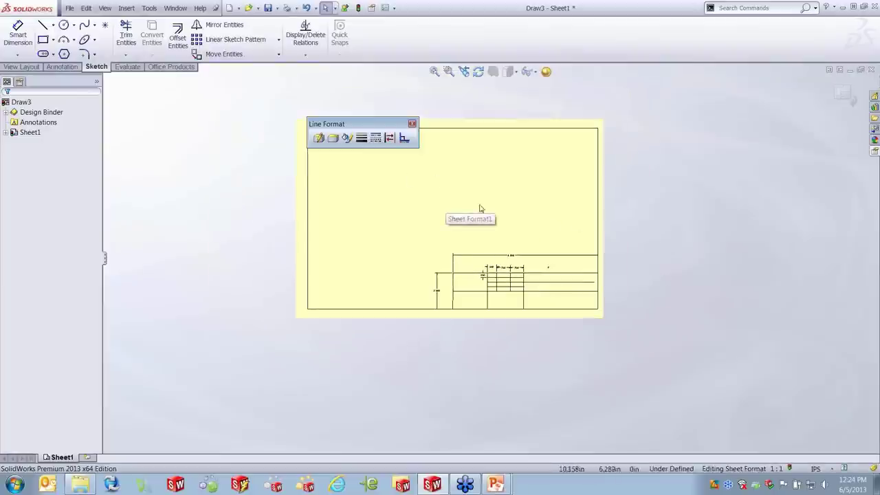
middle_click_drag(458, 218, 501, 268)
left_click_drag(246, 160, 634, 376)
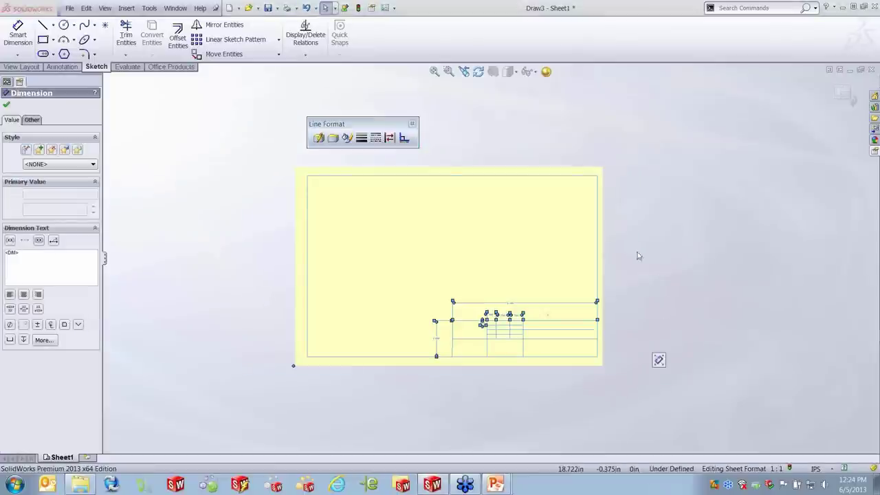
left_click(362, 139)
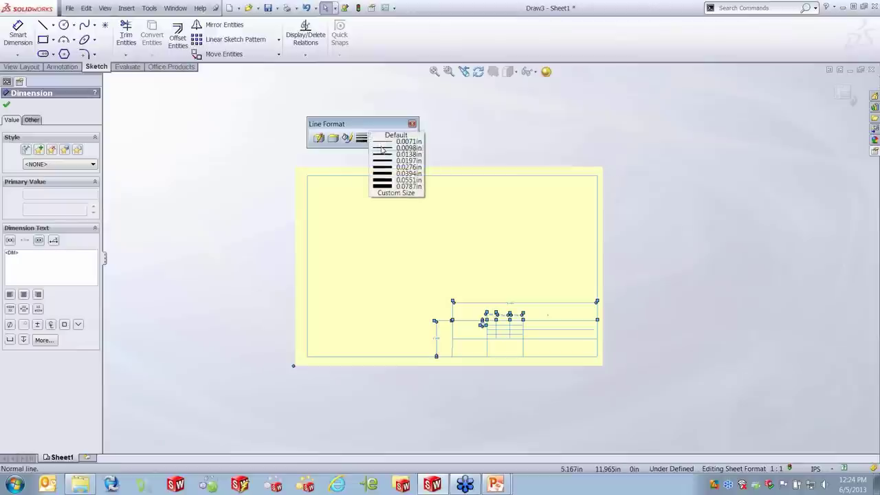
left_click(386, 156)
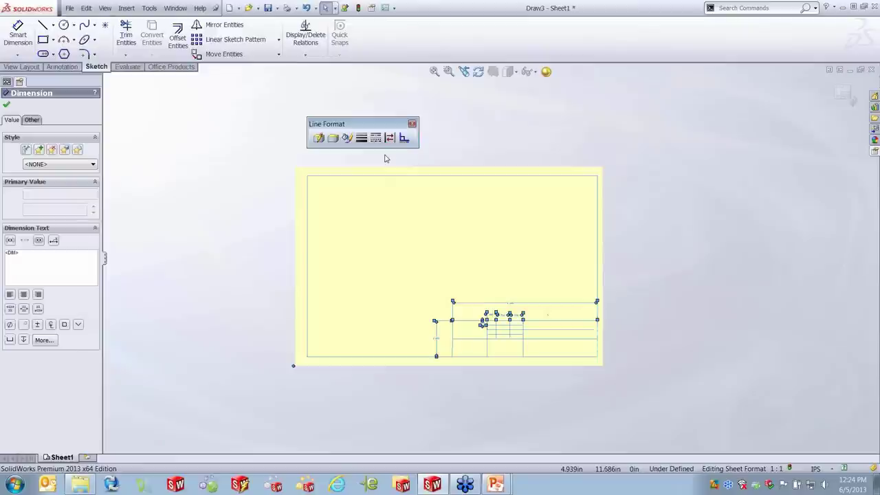
left_click(447, 209)
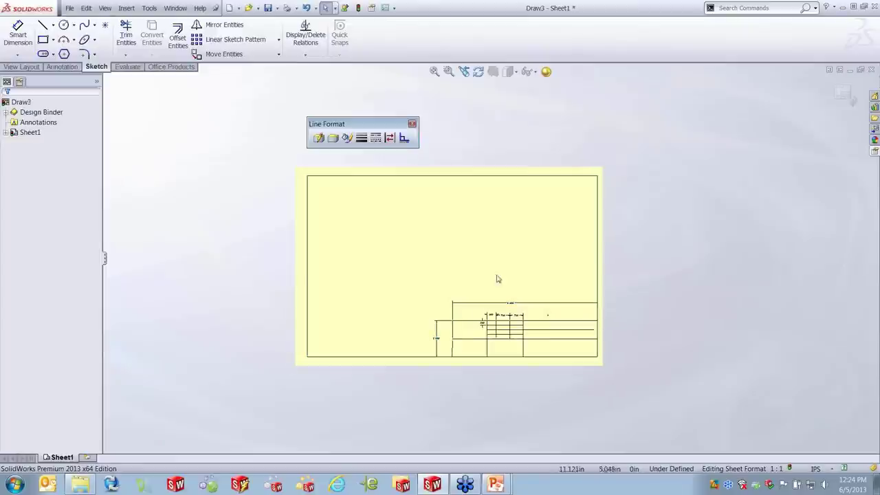
scroll(520, 321, "down", 5)
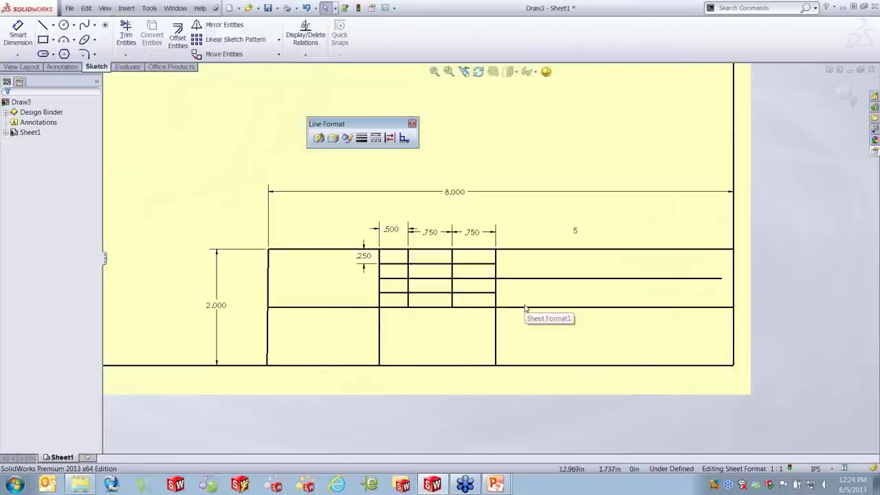
scroll(524, 308, "up", 5)
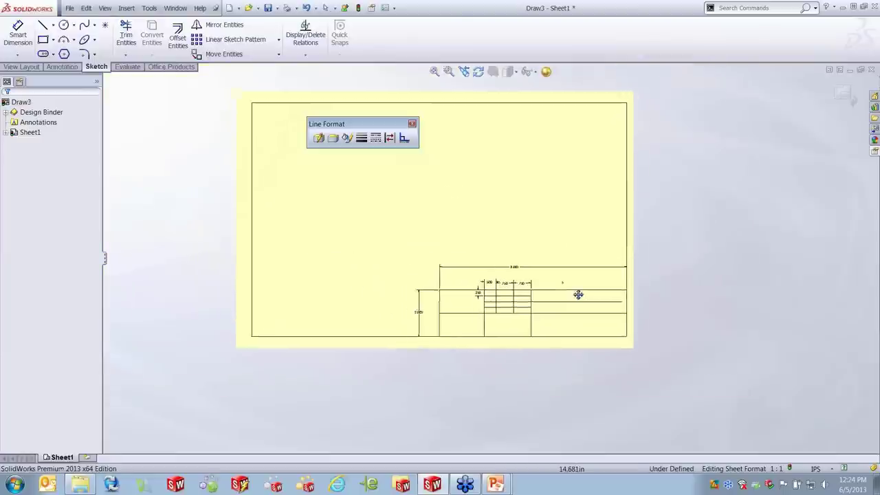
Set the line thickness of the entire border and title block to 0.0071 in and close the Line Format toolbar
left_click_drag(248, 104, 715, 384)
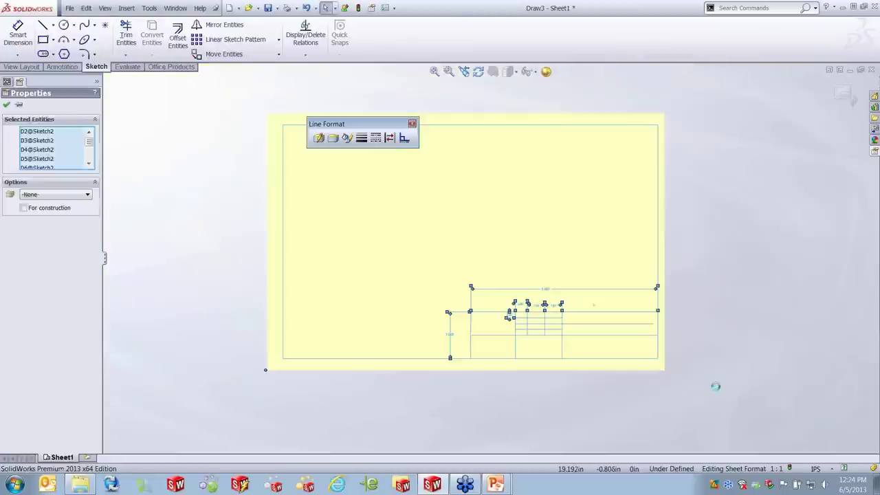
left_click(361, 138)
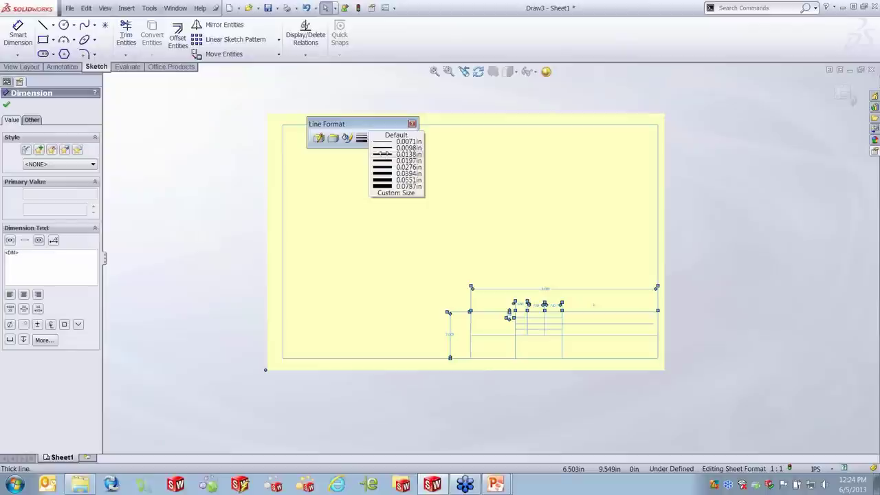
left_click(385, 142)
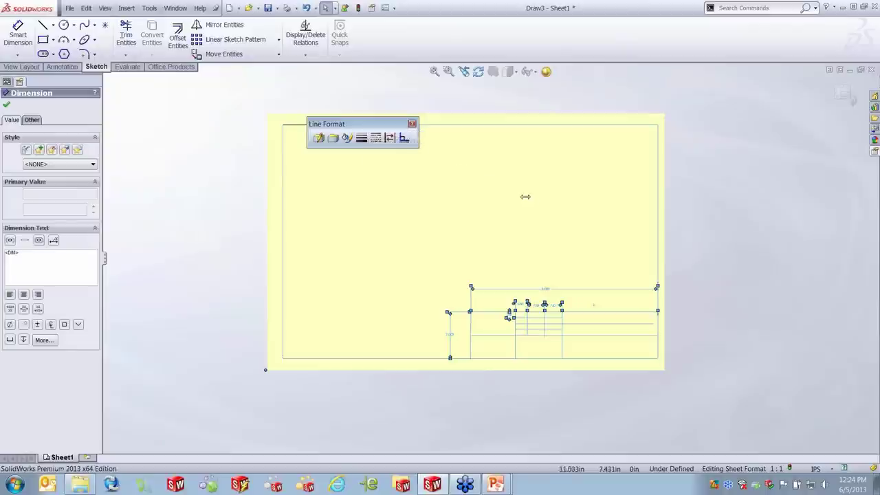
left_click(411, 124)
left_click(730, 234)
scroll(570, 328, "down", 2)
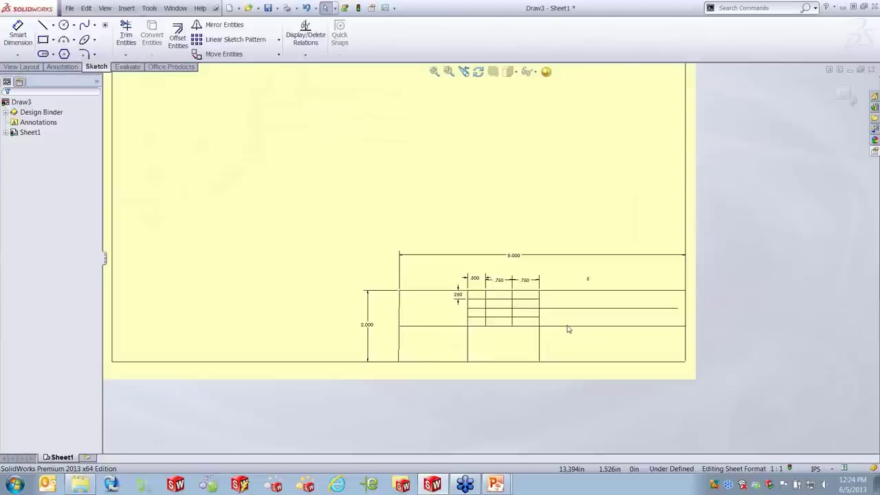
Leave sheet format editing, return to editing the drawing sheet, and fit the whole sheet in view
right_click(509, 192)
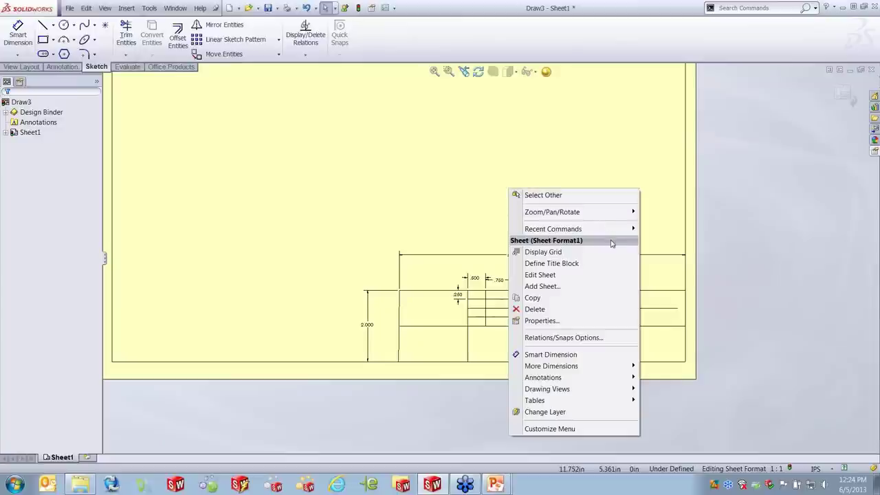
left_click(580, 275)
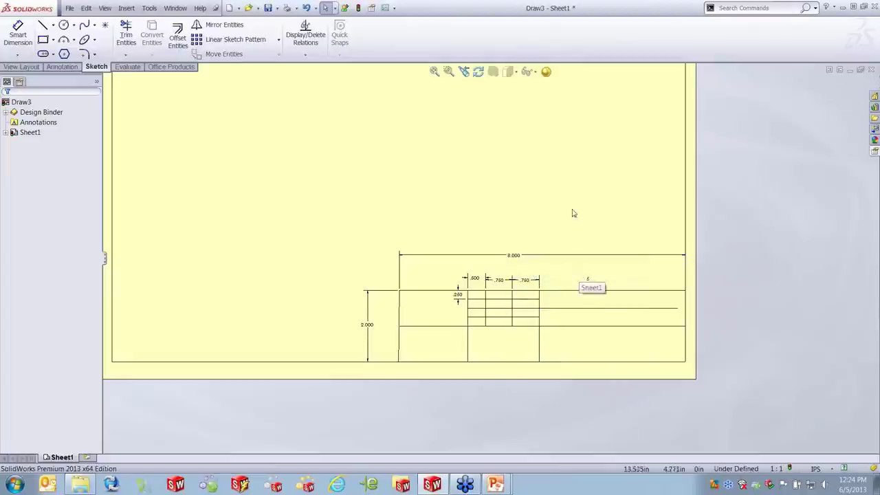
key("f")
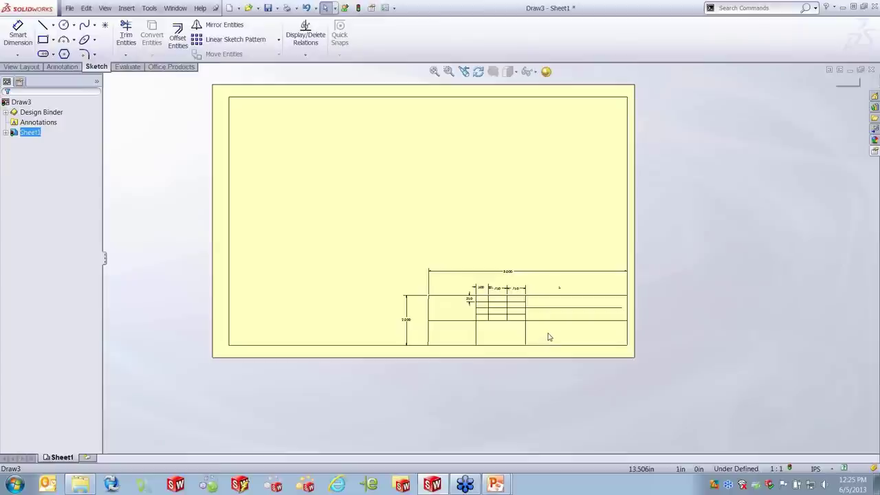
Add a second sheet and delete its entire default border and title block in sheet format editing
right_click(58, 458)
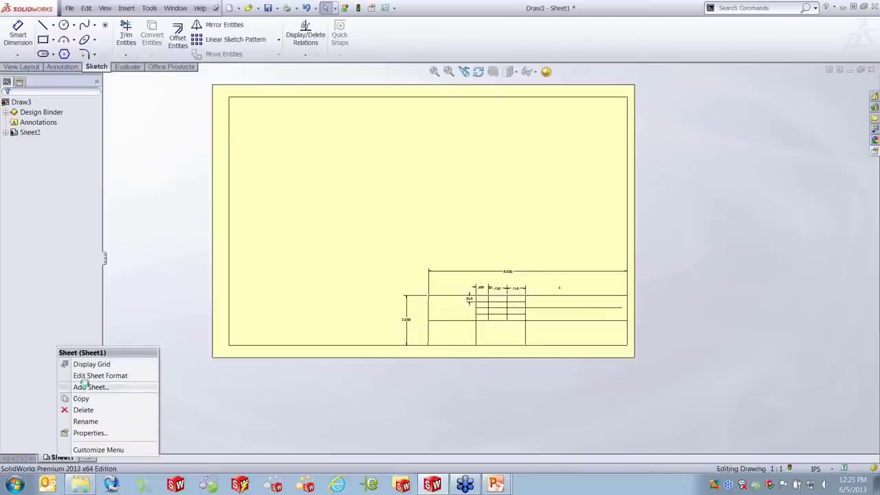
left_click(79, 387)
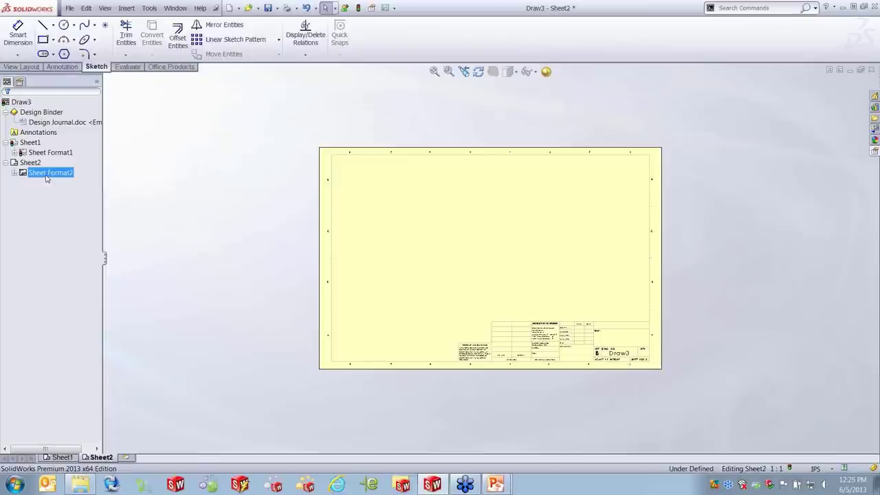
right_click(49, 172)
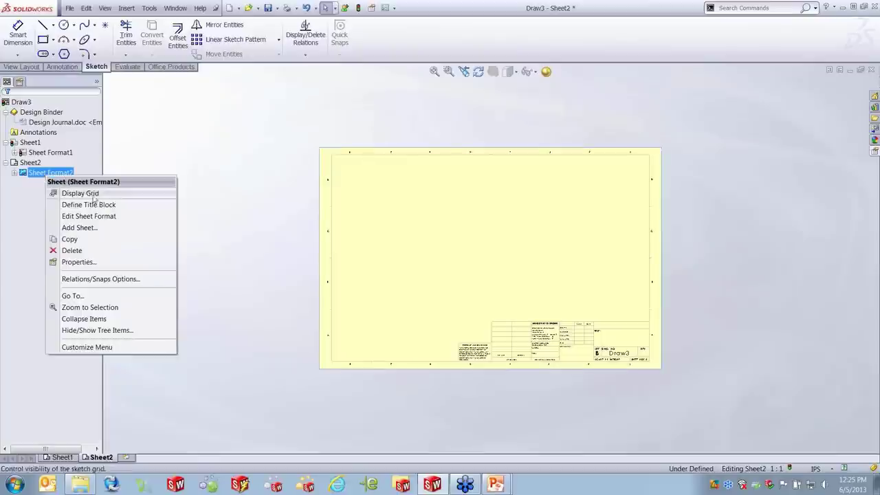
left_click(89, 216)
left_click_drag(239, 128, 713, 382)
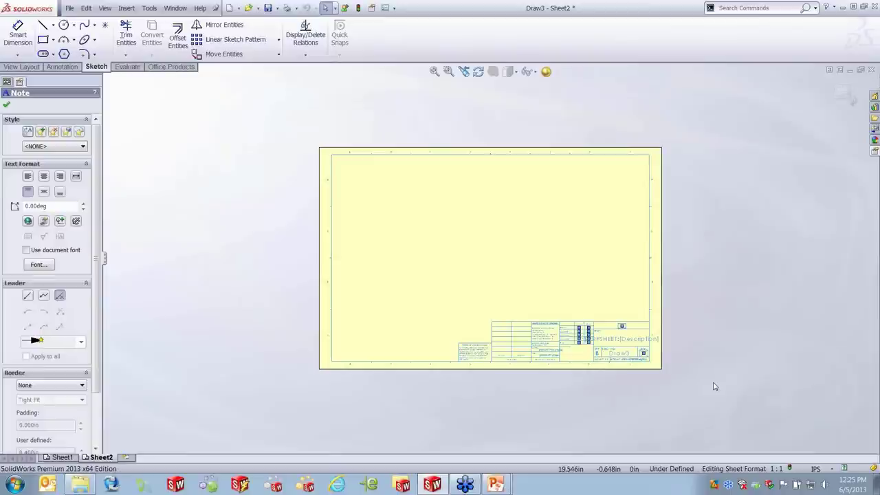
key("Delete")
scroll(713, 386, "up", 3)
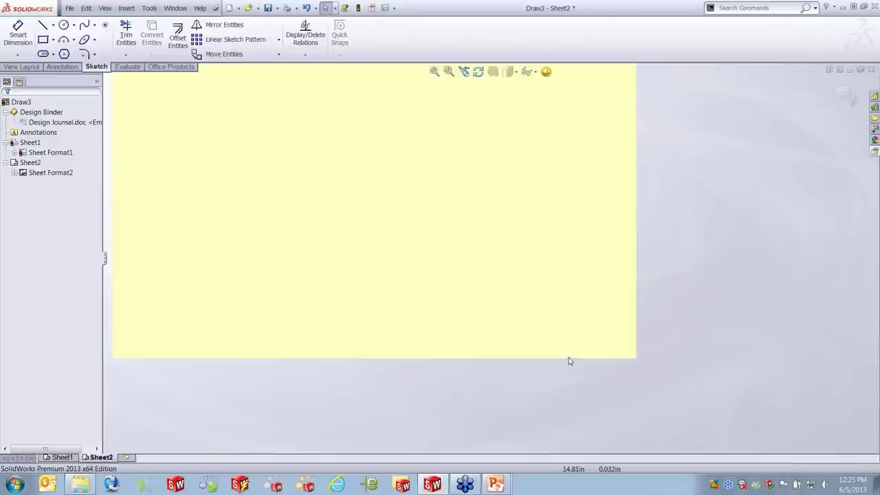
Open the recent drawing Border.SLDDRW and start editing the sheet format of Sheet1
left_click(70, 7)
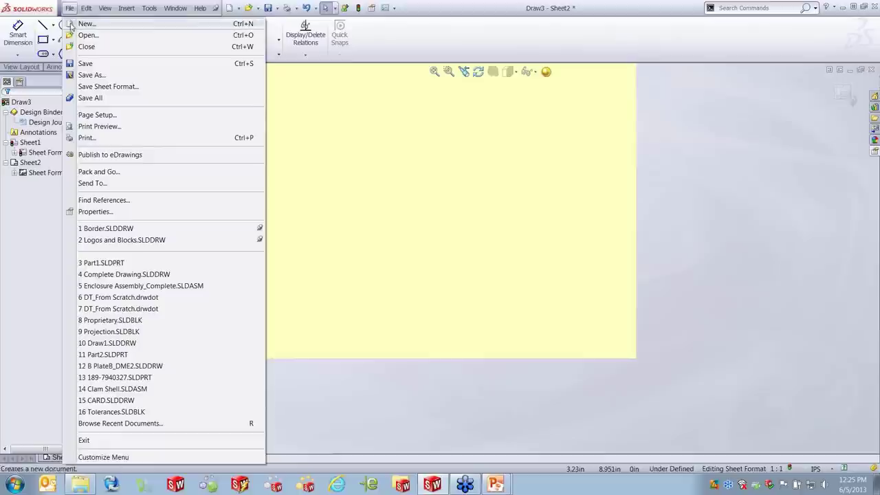
left_click(124, 228)
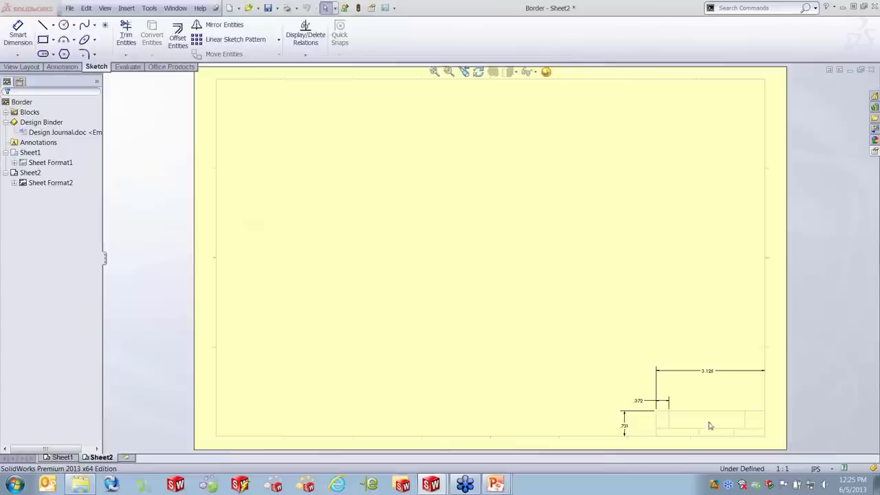
left_click(61, 457)
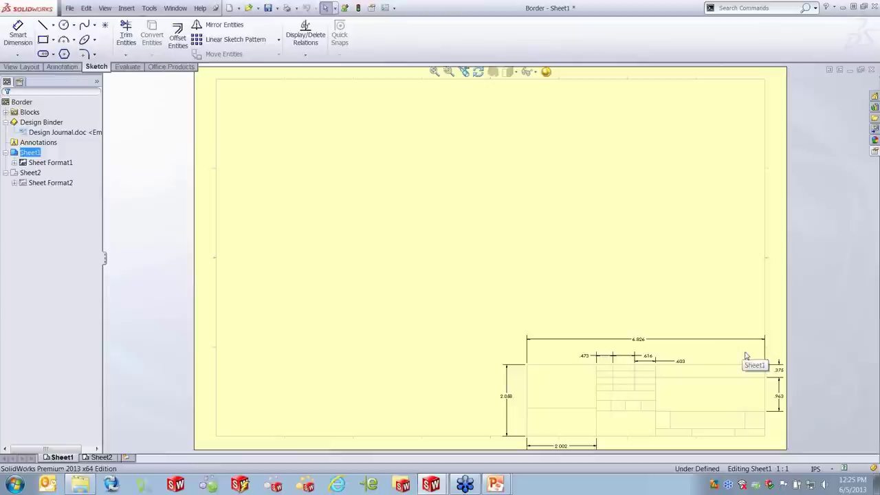
scroll(628, 350, "down", 4)
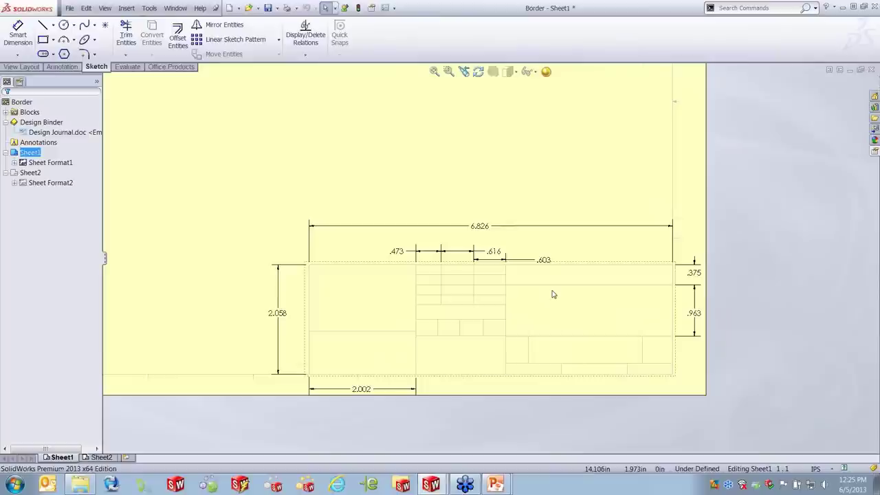
right_click(479, 142)
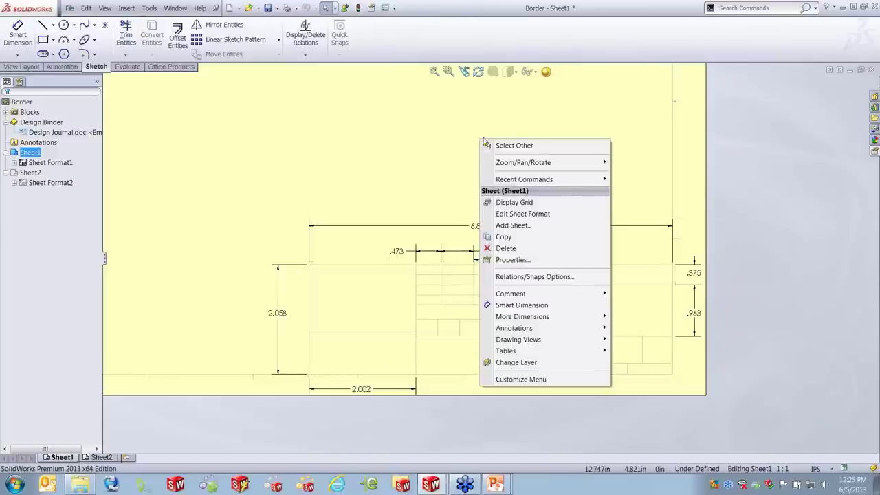
left_click(548, 214)
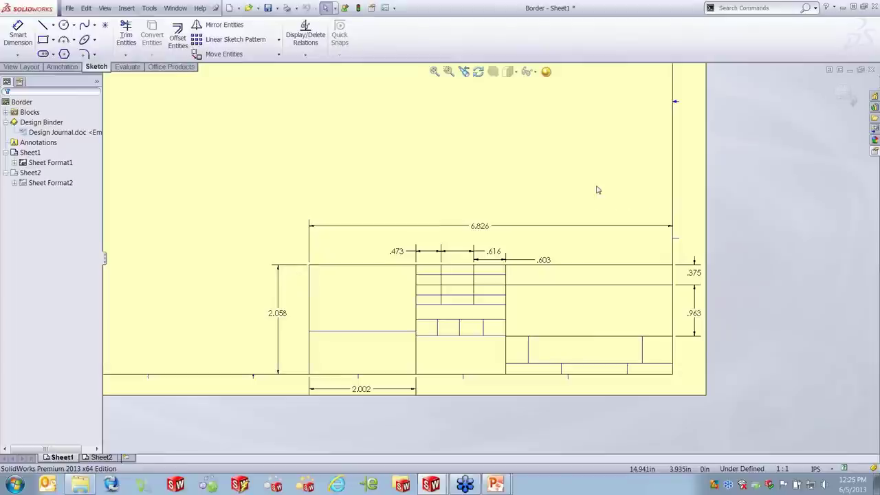
Hide the title block's overall width dimension and the three column width dimensions above its small cells
right_click(482, 231)
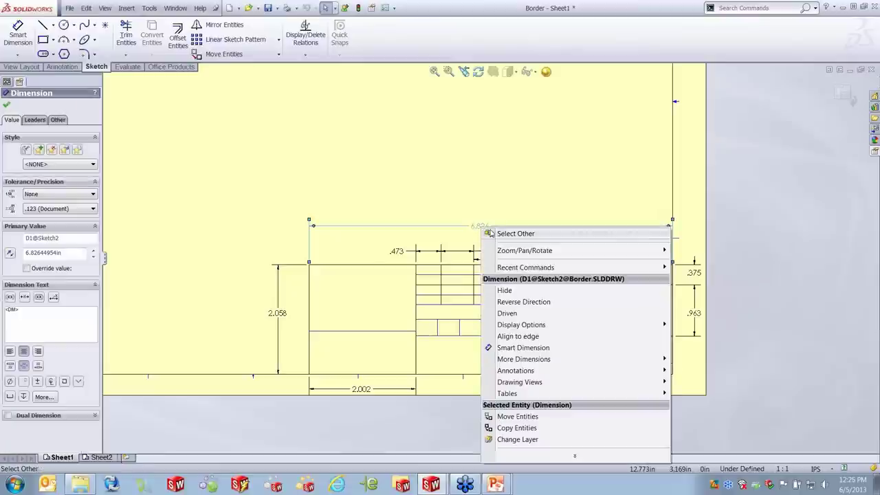
left_click(527, 294)
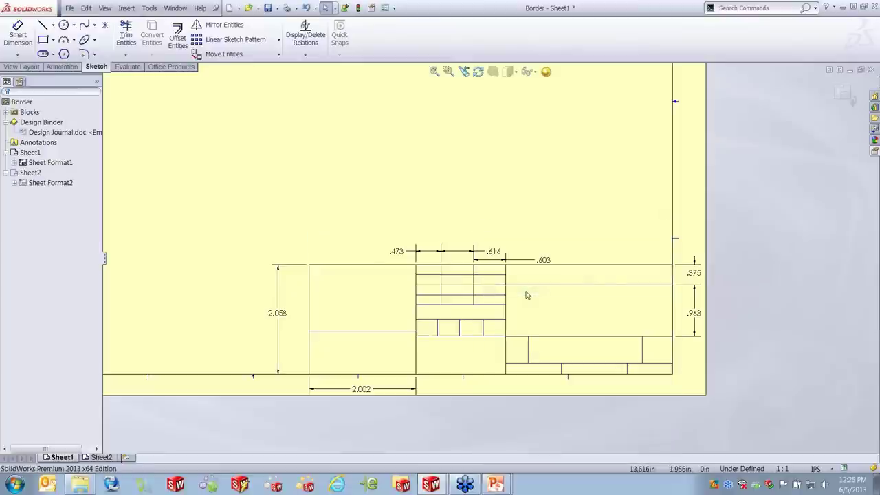
right_click(543, 259)
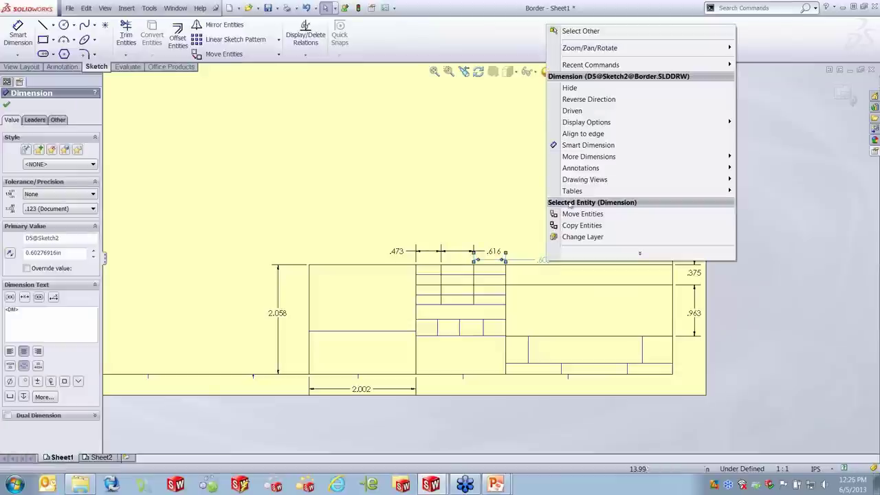
left_click(570, 87)
right_click(499, 247)
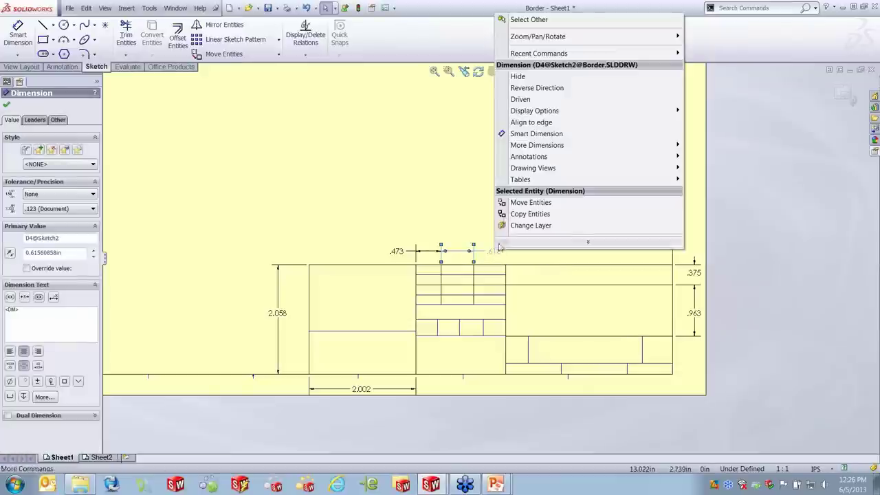
left_click(520, 76)
right_click(397, 253)
left_click(418, 80)
Hide the title block's overall height dimension and the width dimension below its first column
right_click(277, 317)
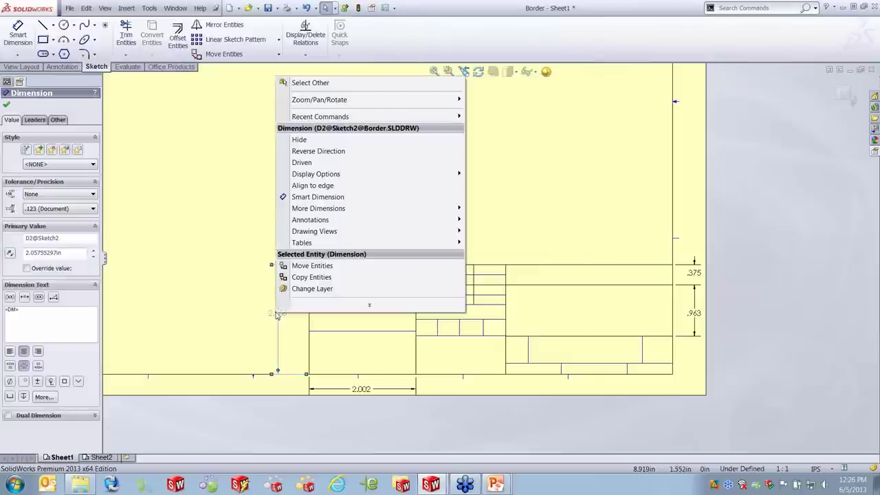
left_click(298, 137)
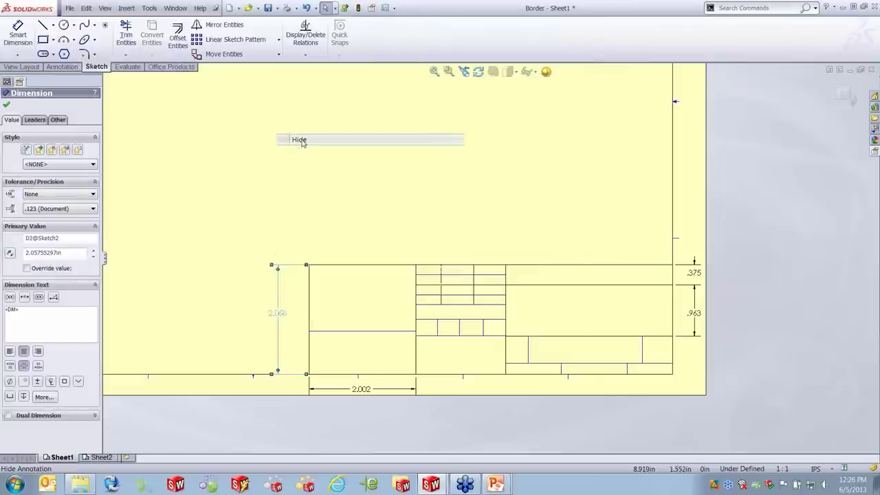
right_click(362, 389)
left_click(388, 218)
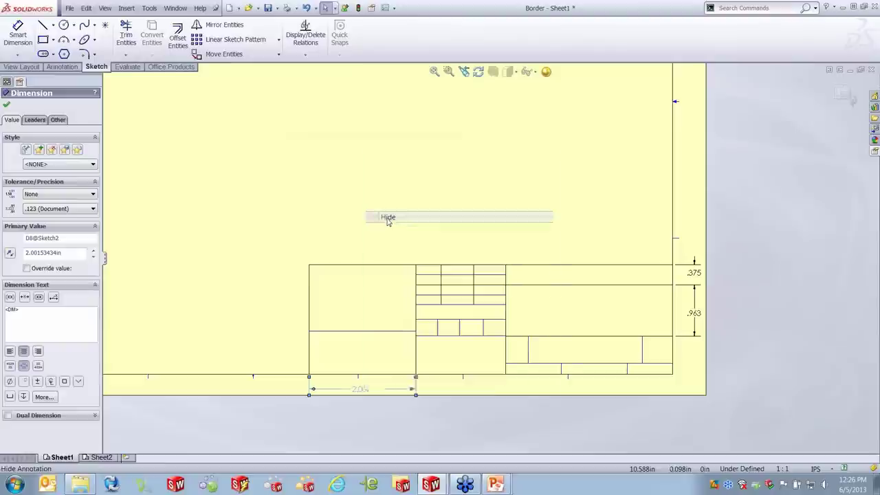
right_click(694, 273)
left_click(732, 110)
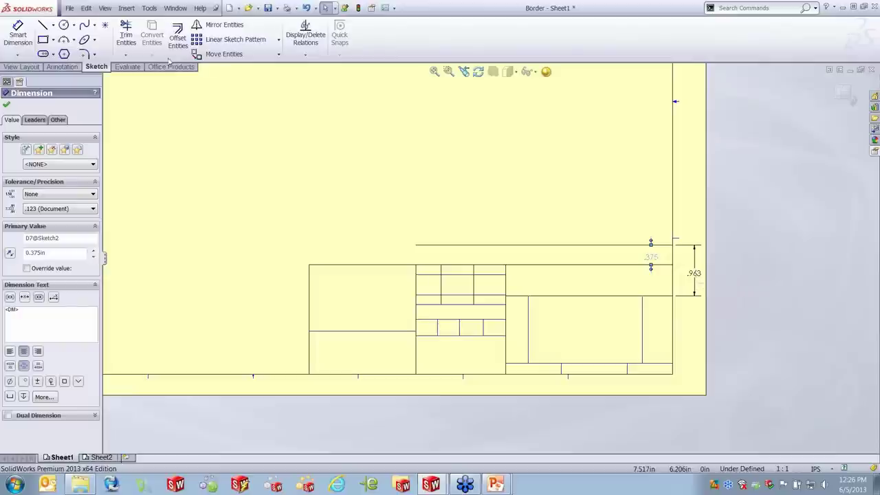
left_click(86, 8)
mouse_move(104, 7)
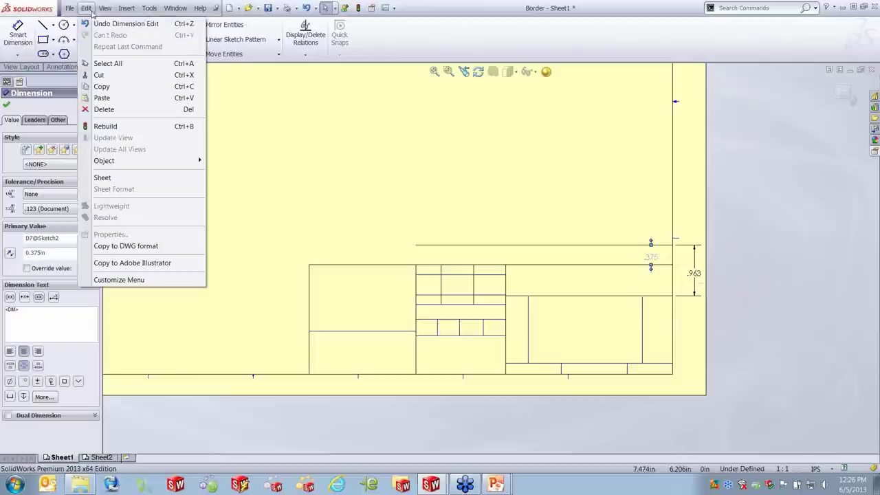
left_click(113, 24)
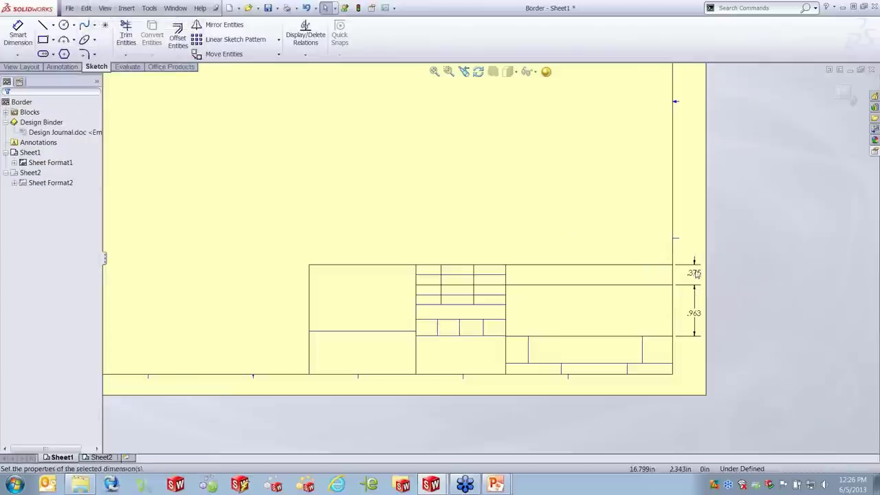
Hide the .375 and .963 row height dimensions beside the title block
right_click(693, 290)
left_click(715, 98)
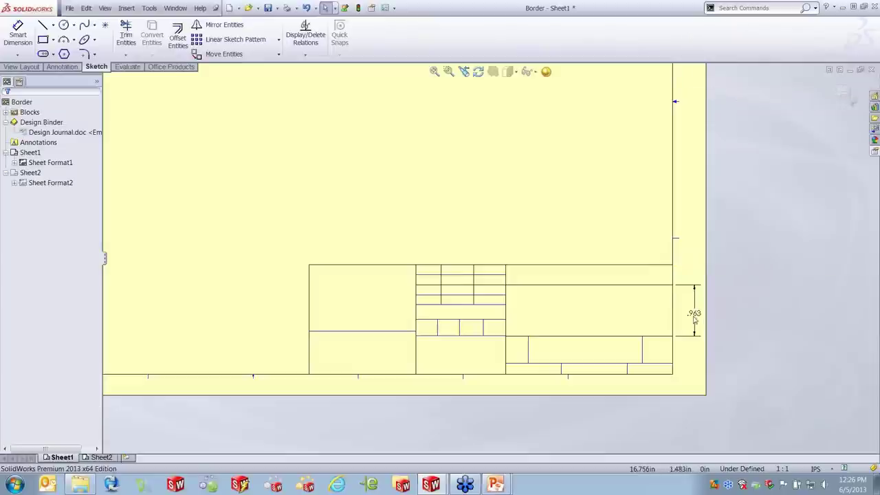
right_click(695, 315)
left_click(712, 138)
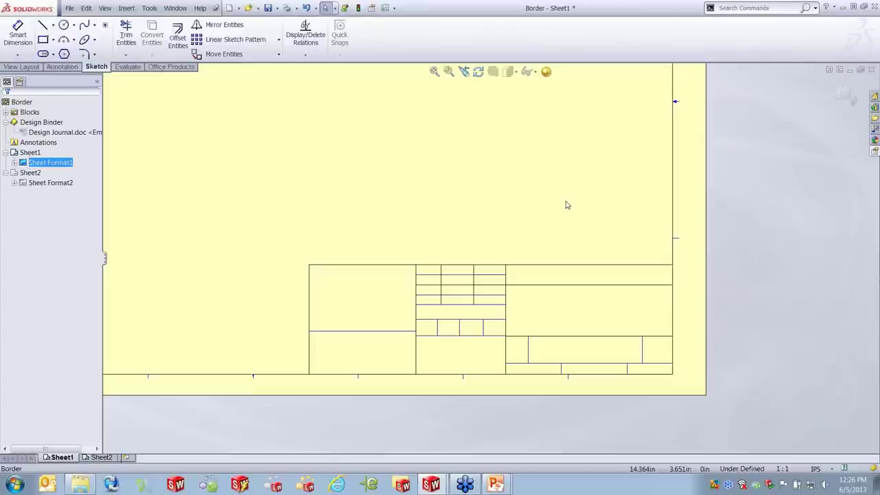
Redisplay the overall width dimension above the title block with Hide/Show Annotations and hide it again
left_click(106, 8)
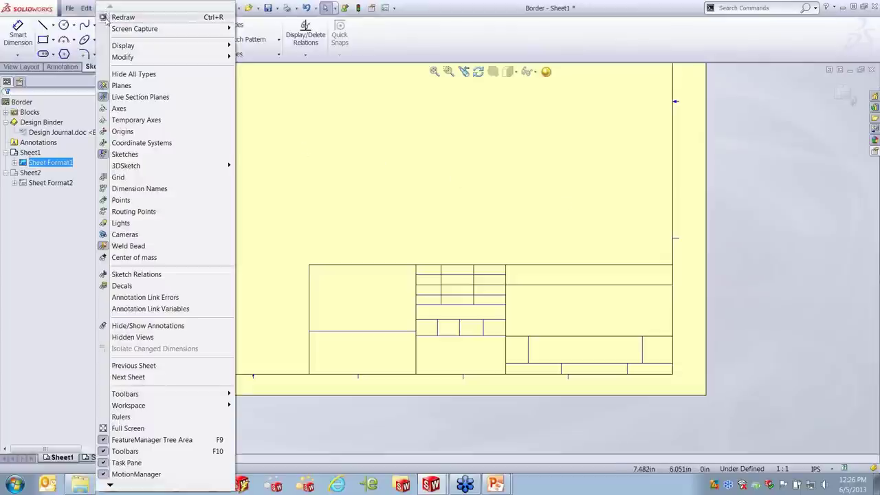
left_click(152, 327)
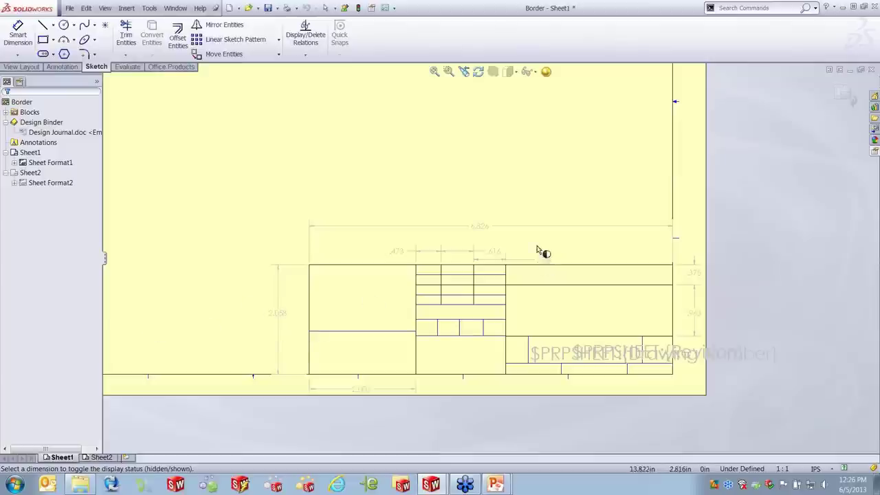
left_click(485, 228)
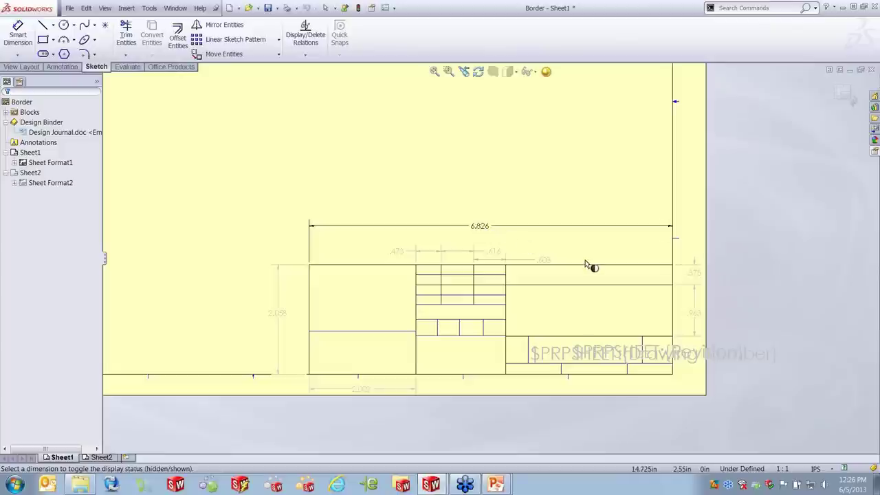
left_click(480, 227)
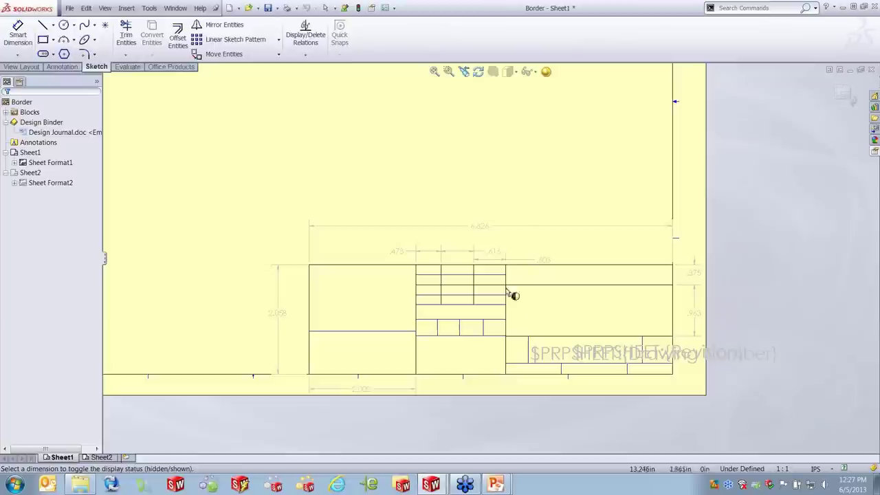
left_click(104, 8)
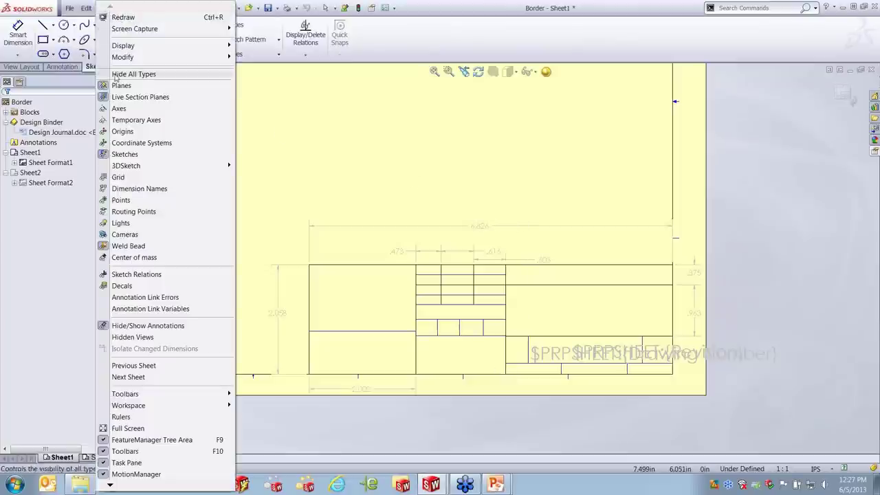
left_click(184, 325)
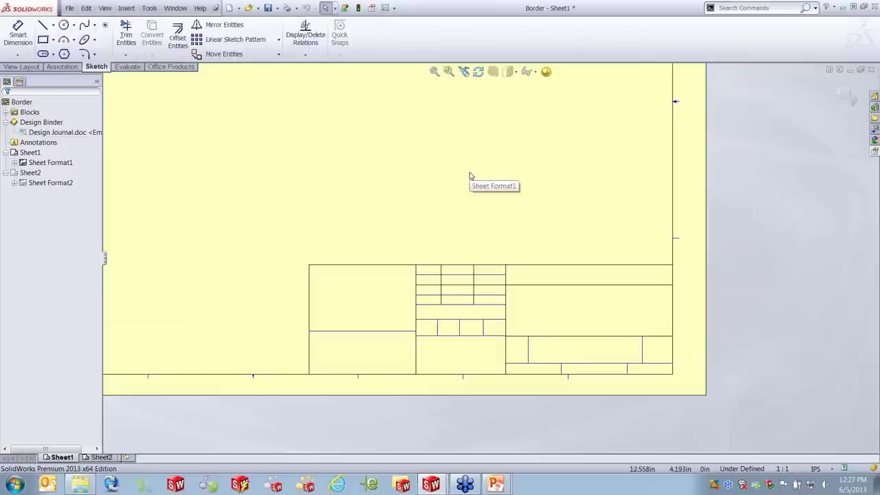
Switch to Sheet2 and start editing its sheet format
key("z")
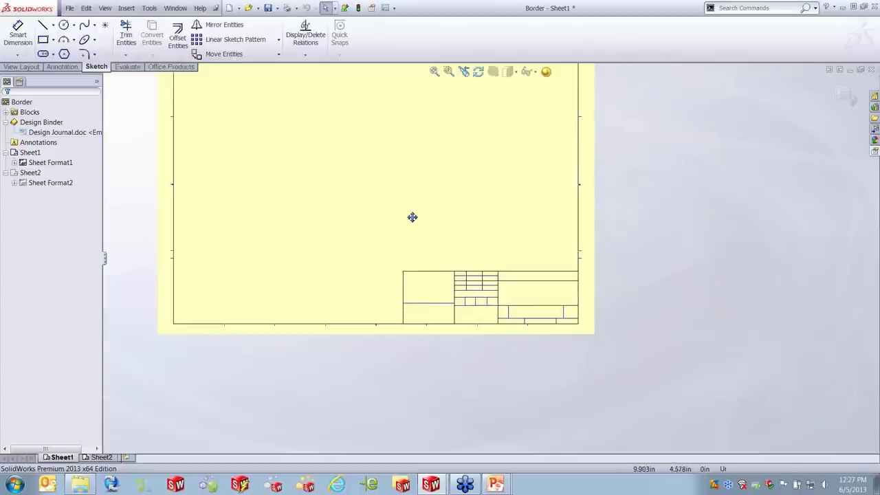
left_click(107, 458)
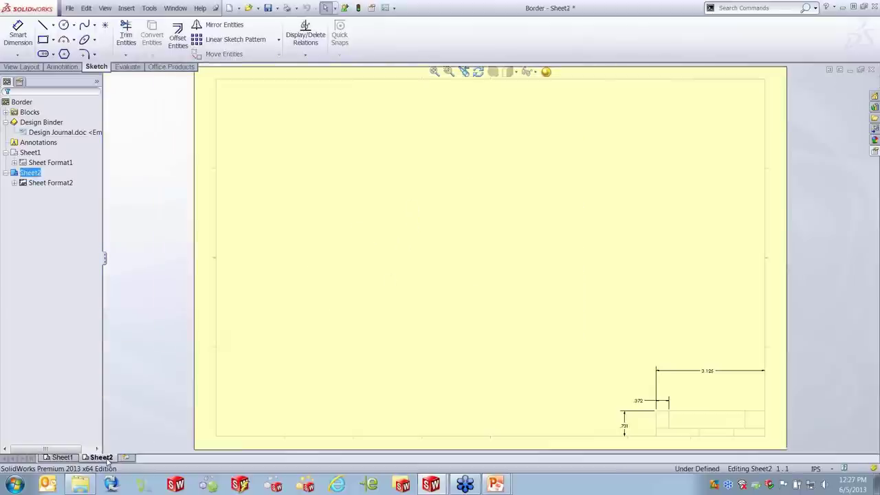
right_click(560, 302)
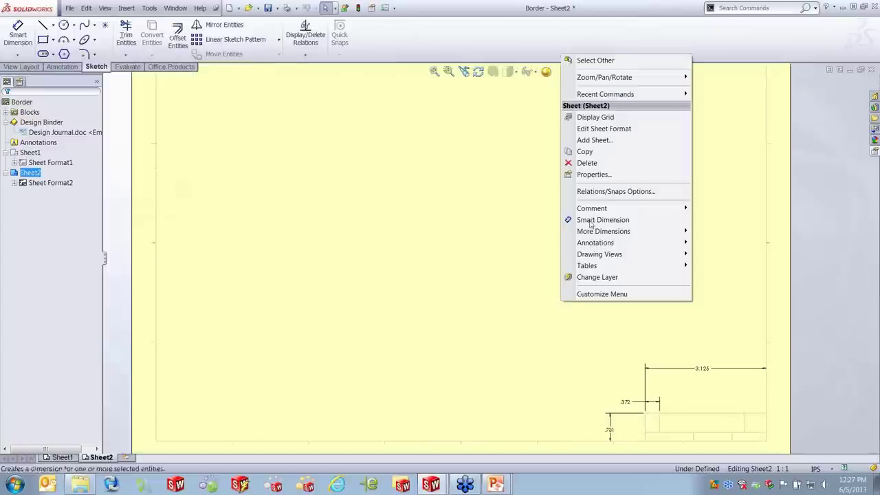
left_click(622, 134)
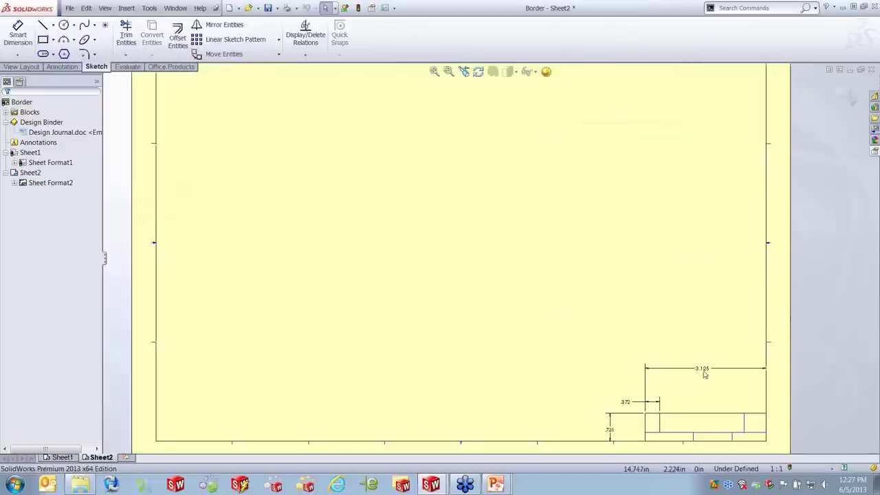
Hide the overall width, first-column width and overall height dimensions around the Sheet2 title block
right_click(703, 372)
left_click(715, 195)
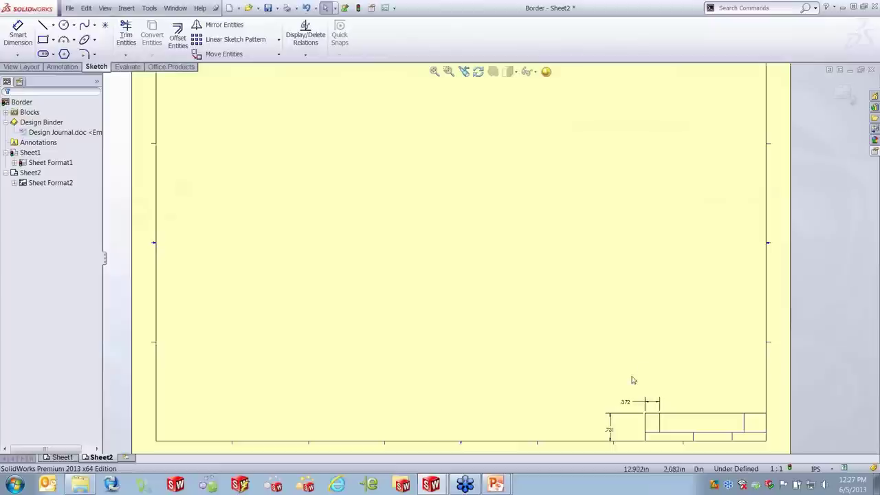
right_click(626, 405)
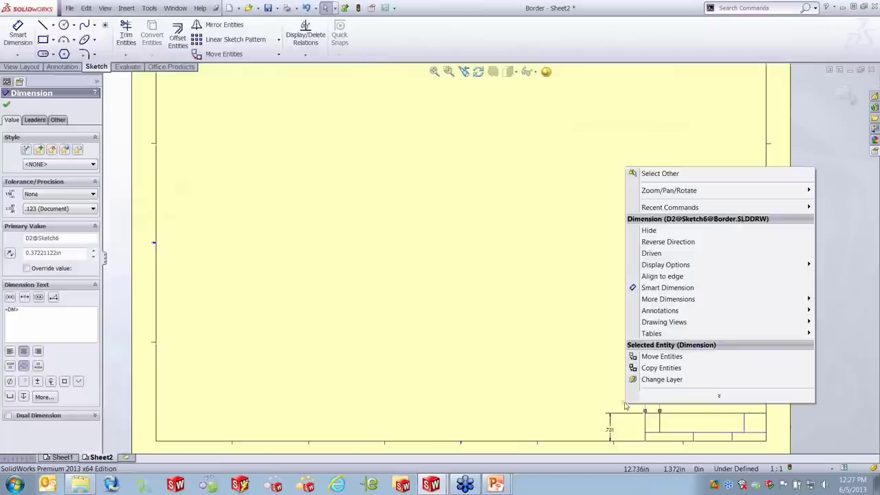
left_click(649, 231)
scroll(613, 429, "down", 3)
right_click(559, 356)
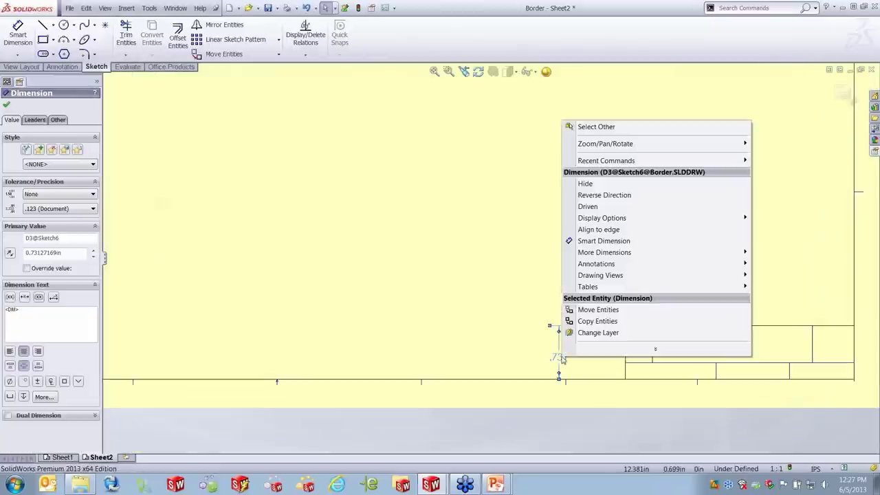
left_click(586, 184)
left_click(563, 305)
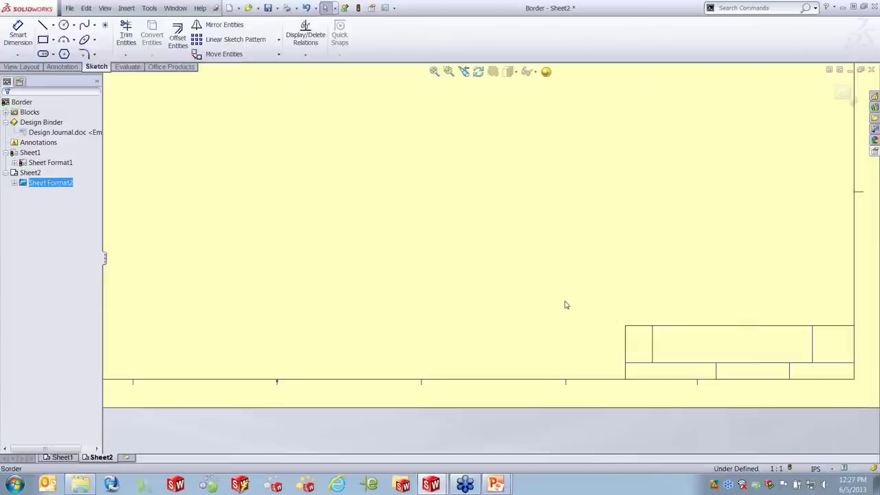
Return to Sheet1 and examine its title block layout up close
scroll(767, 352, "up", 3)
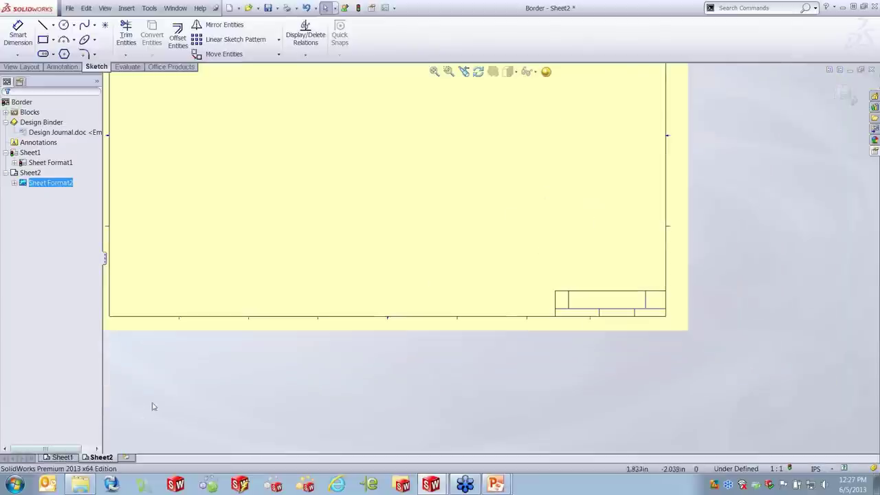
left_click(61, 456)
scroll(496, 303, "down", 4)
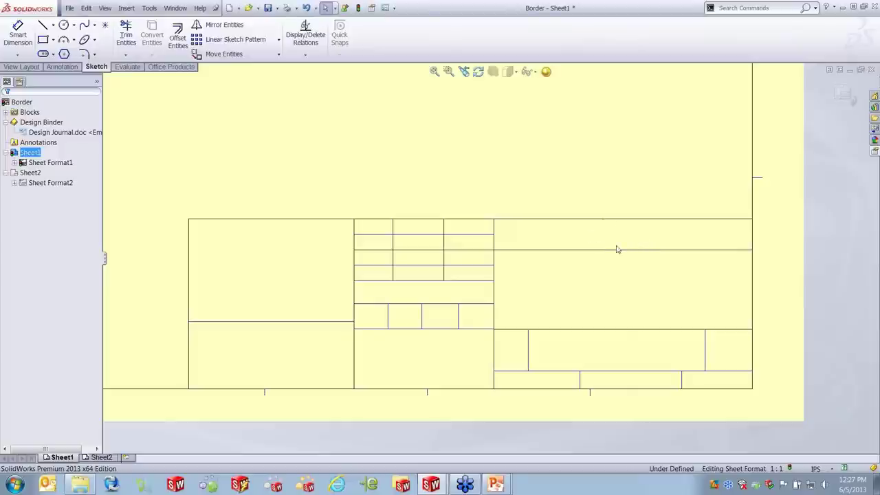
mouse_move(495, 485)
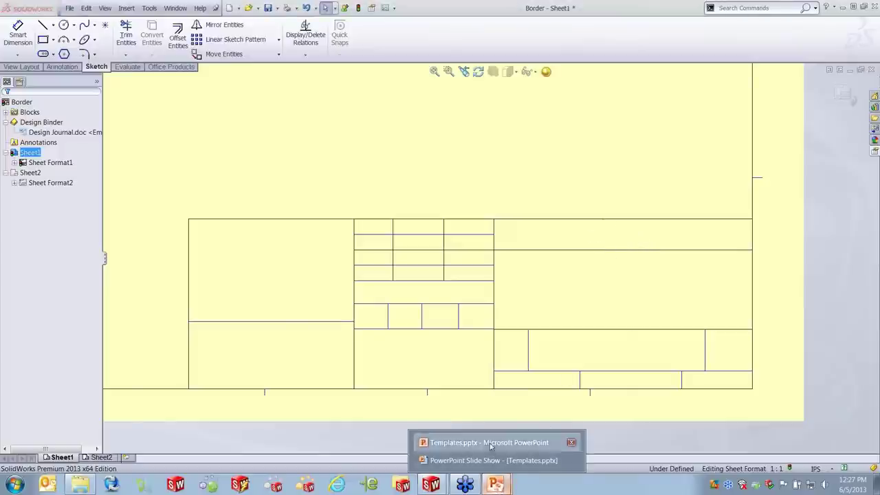
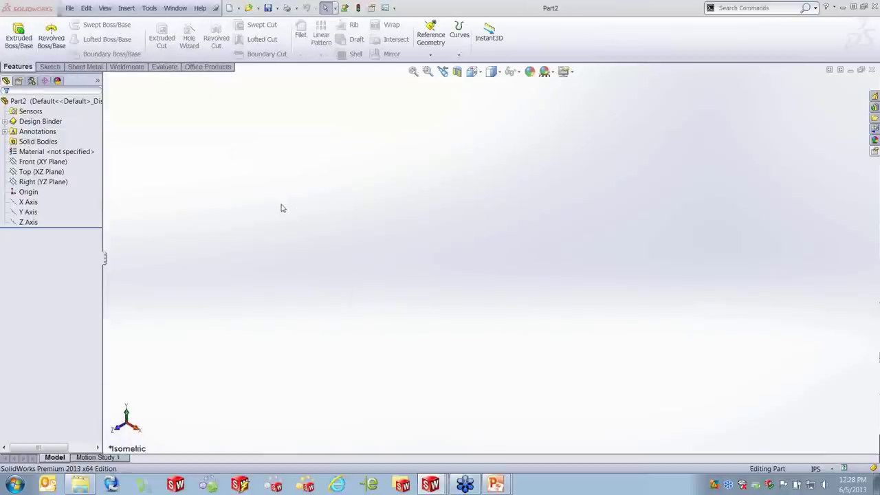
Open the custom file properties of Part2 and browse the predefined property names for the first row
left_click(69, 8)
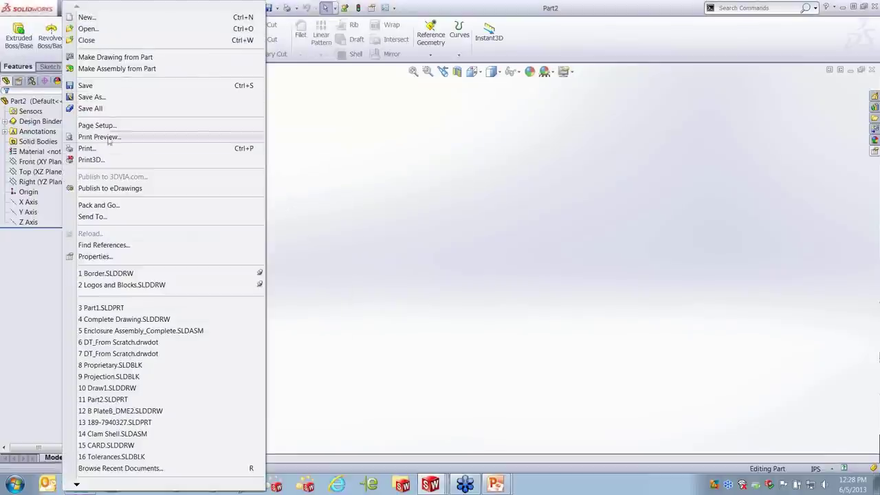
left_click(106, 255)
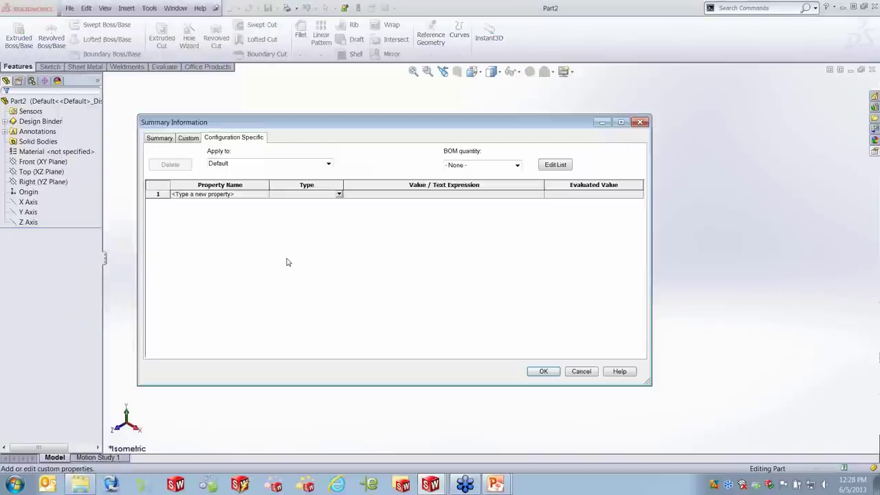
left_click(189, 139)
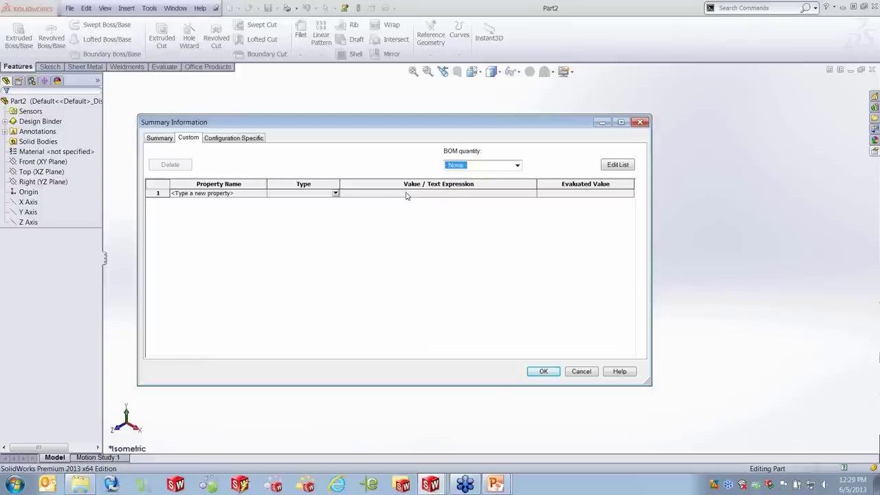
left_click(266, 196)
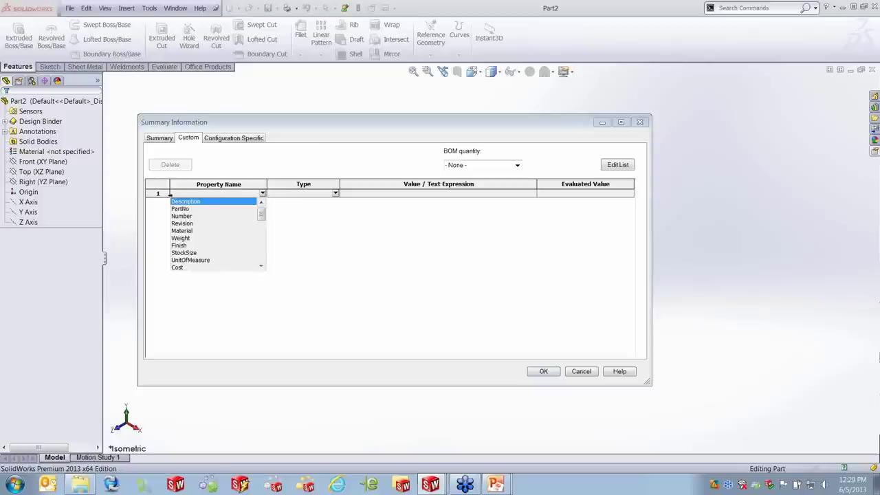
mouse_move(261, 214)
left_mouse_down()
mouse_move(262, 244)
mouse_move(262, 210)
left_mouse_up()
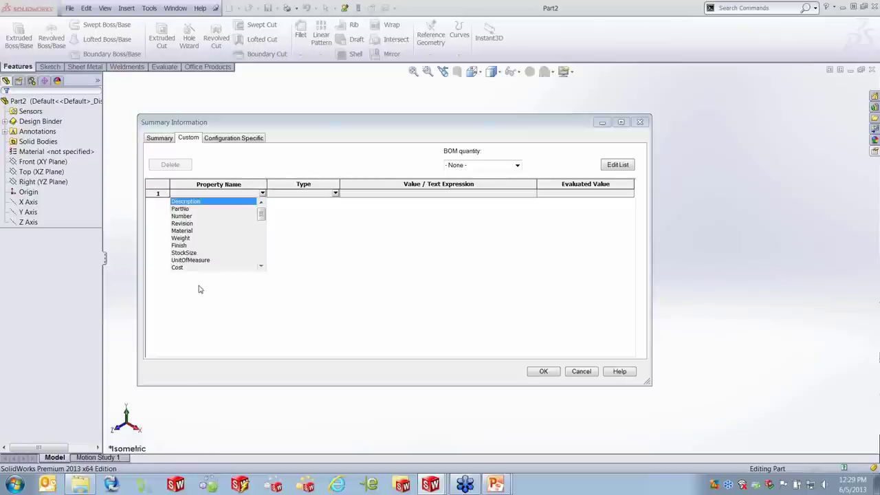
Add a custom text property named Project with the value "This Is A Block"
left_click(198, 193)
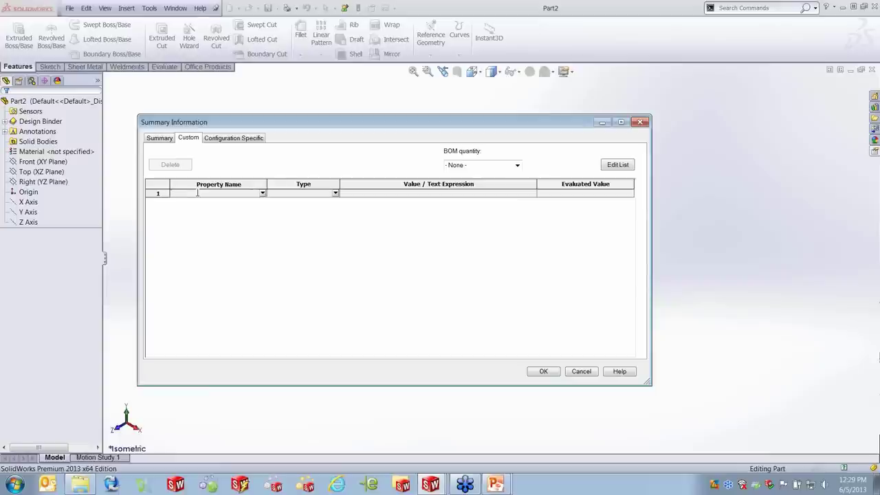
type("Project")
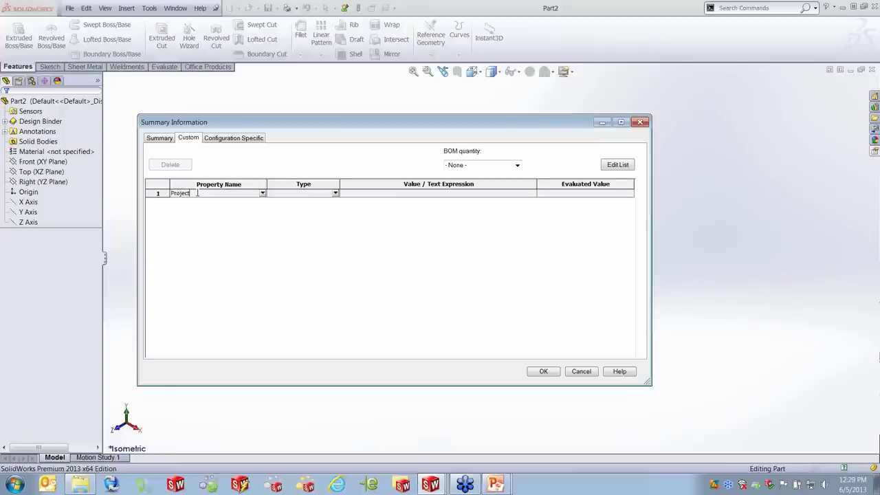
left_click(366, 195)
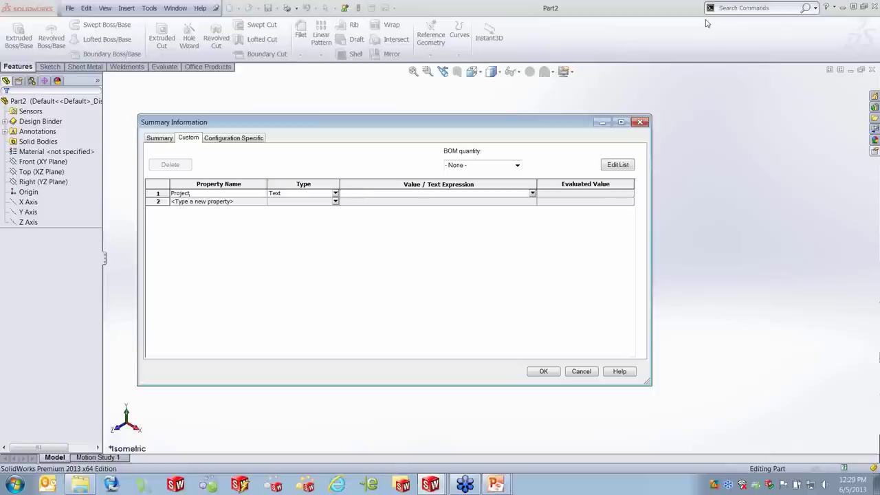
type("This Is")
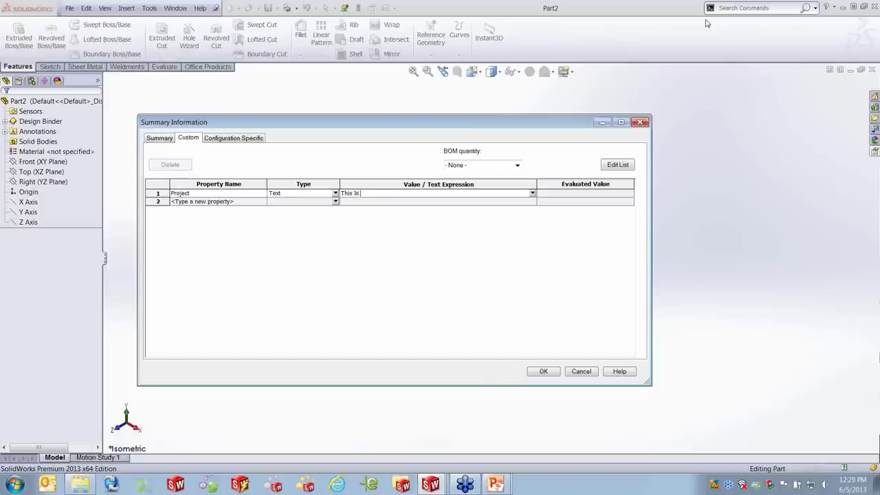
type("A Block")
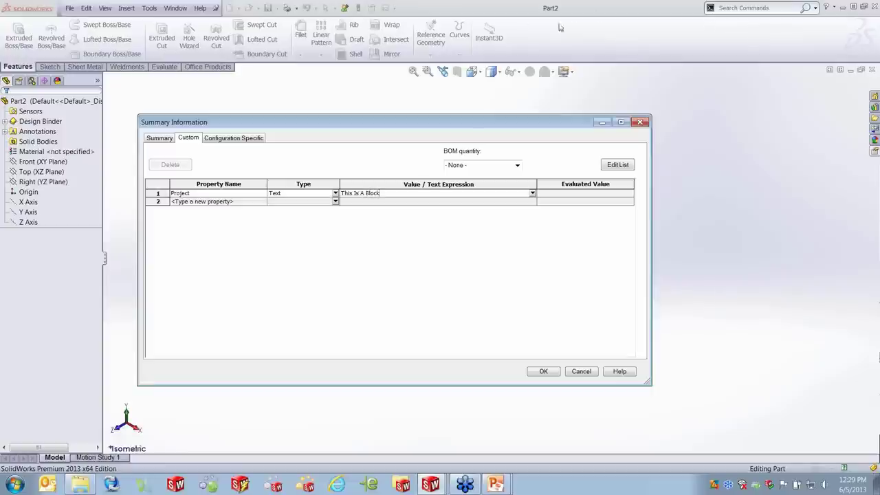
Add a Description custom property with the placeholder value xxxxxxxxxxxxxxx
left_click(231, 203)
type("Description")
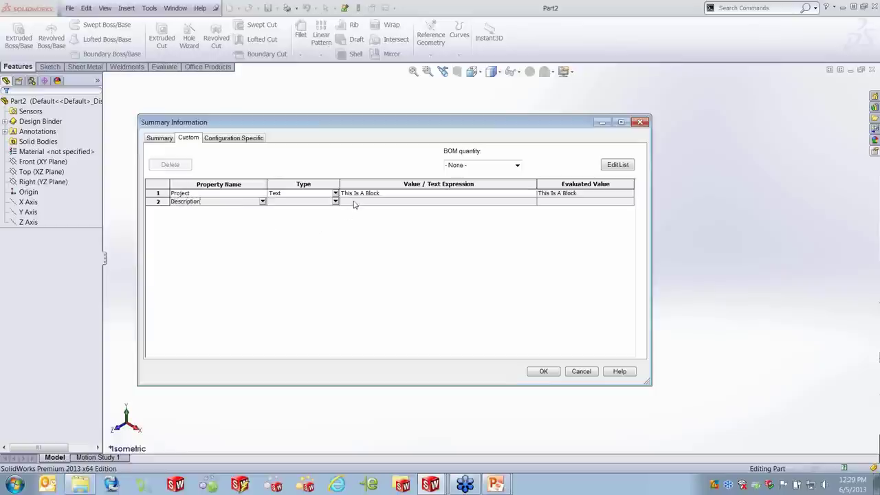
left_click(355, 200)
type("xxxxxxxxxxxxxxx")
Add a custom property named Drawing Number with the value 12345
left_click(249, 206)
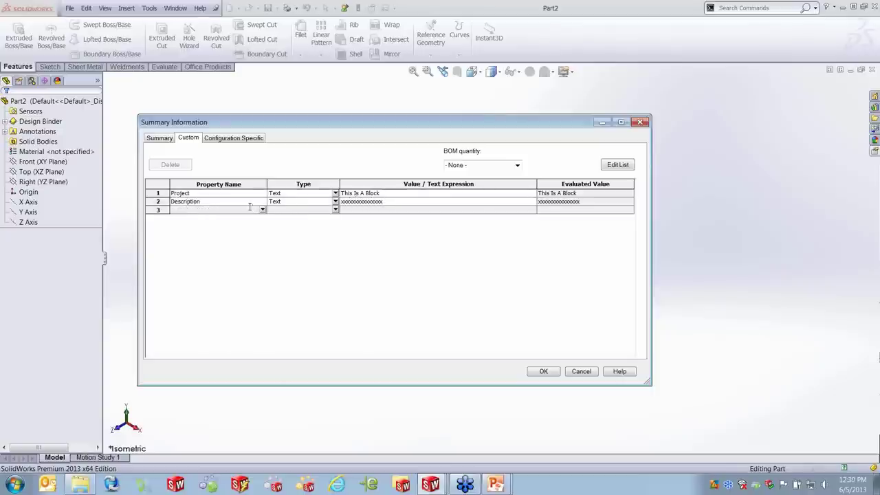
type("Drawing Number")
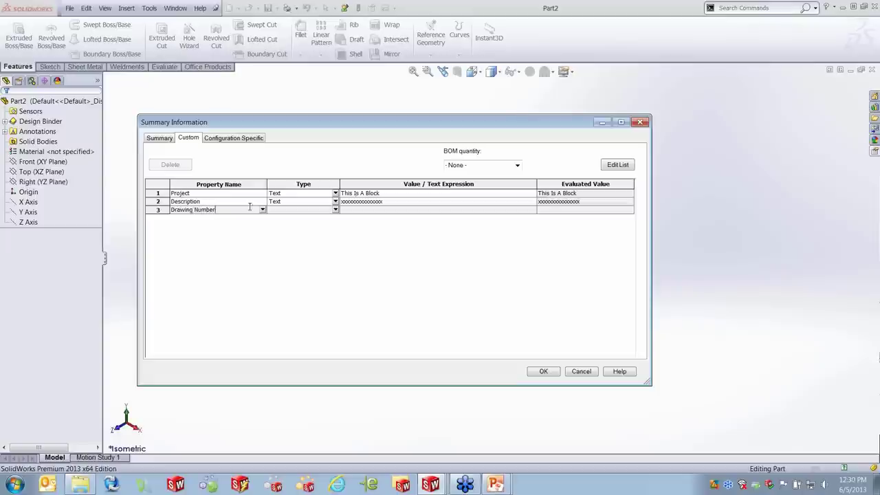
left_click(366, 210)
type("123")
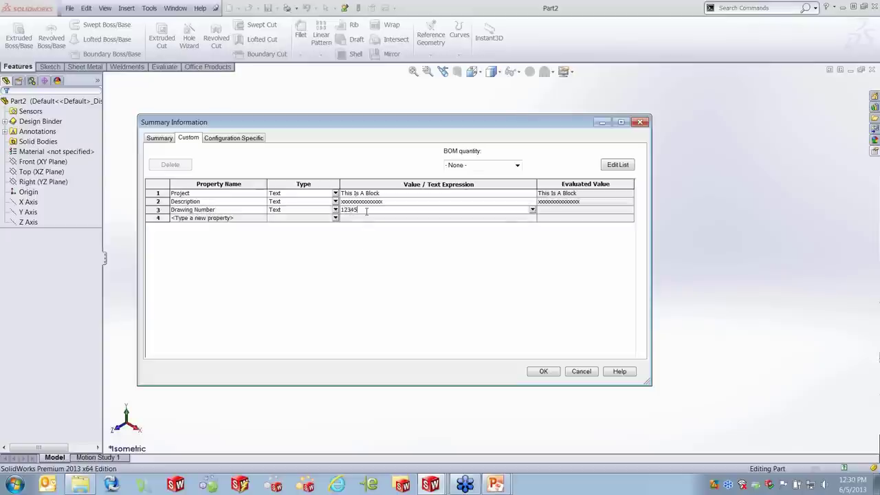
type("45")
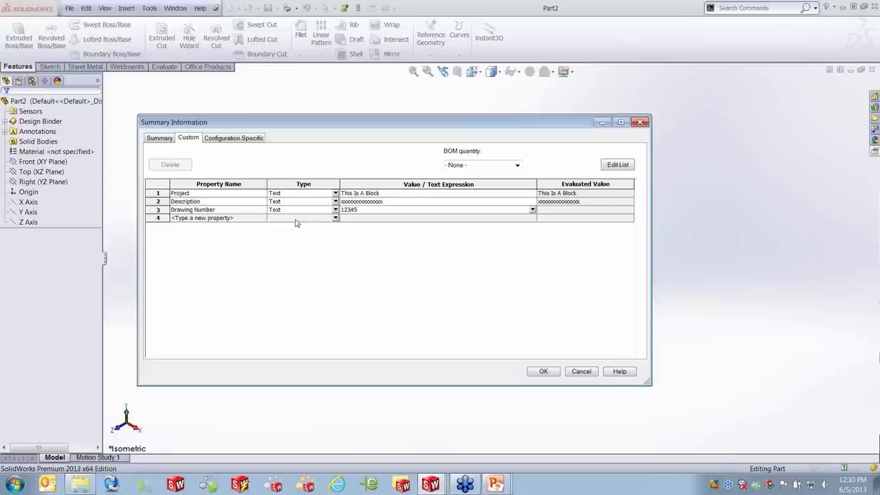
Add a custom text property named Weight linked to the part's Mass and accept the property list
left_click(210, 219)
type("weight")
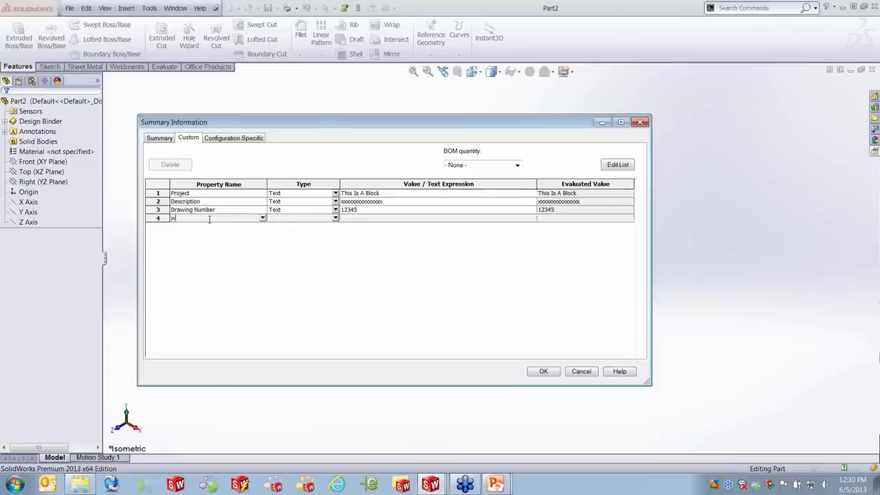
key("BackSpace")
key("BackSpace")
key("BackSpace")
key("BackSpace")
type("Weight")
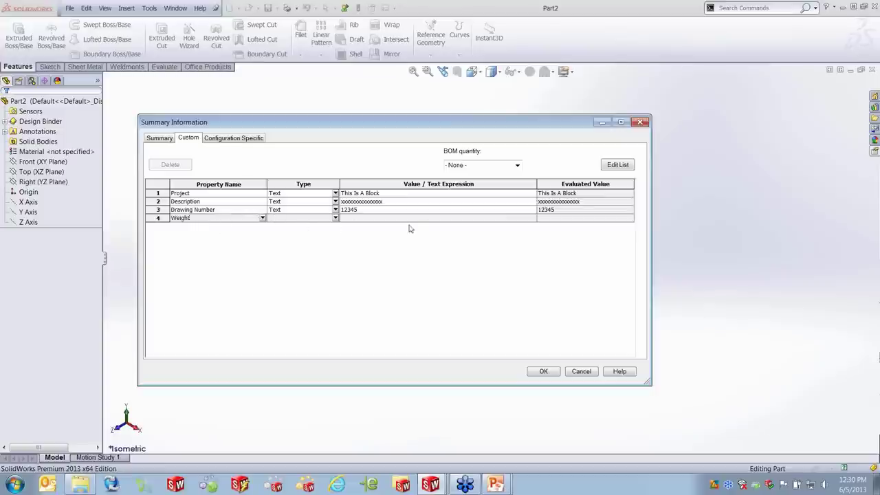
left_click(354, 219)
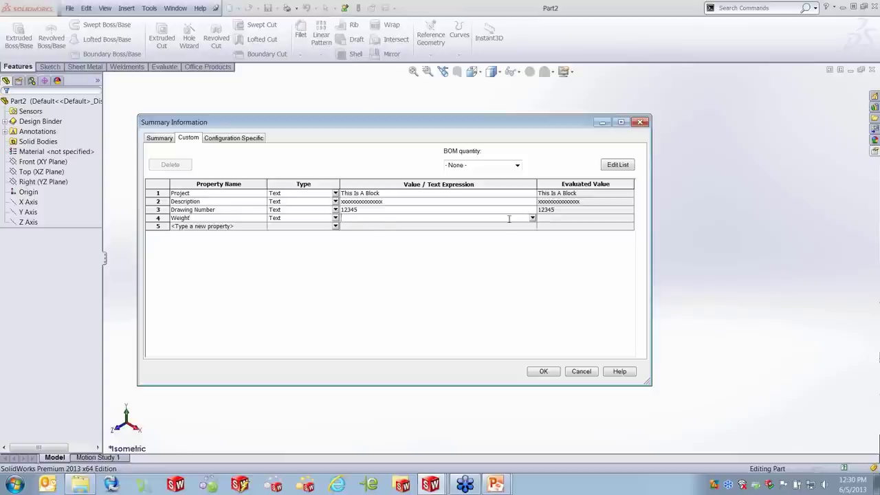
left_click(533, 218)
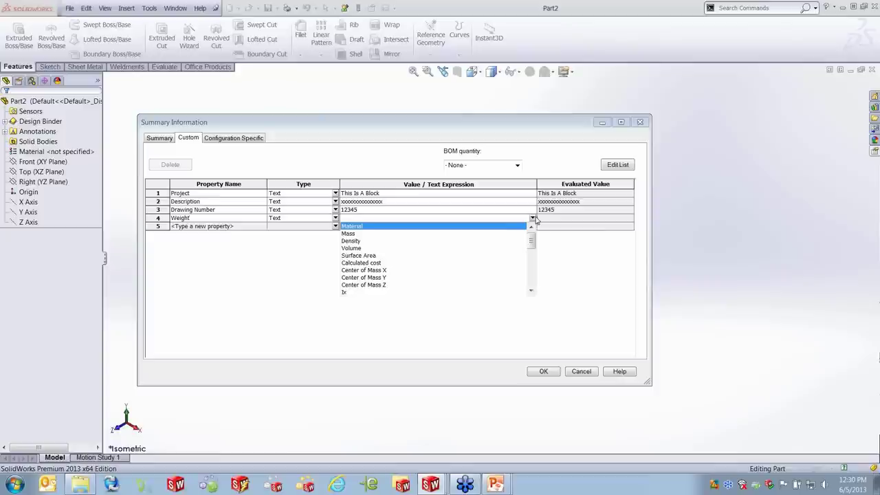
left_click(357, 235)
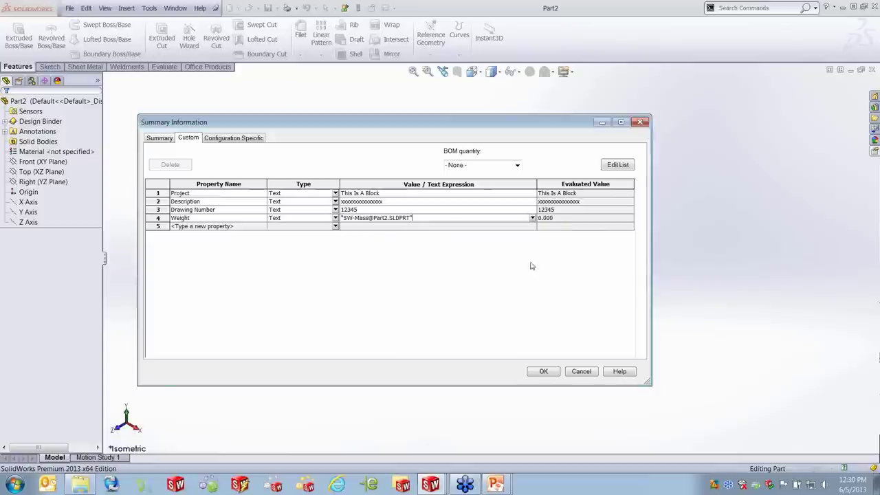
left_click(543, 371)
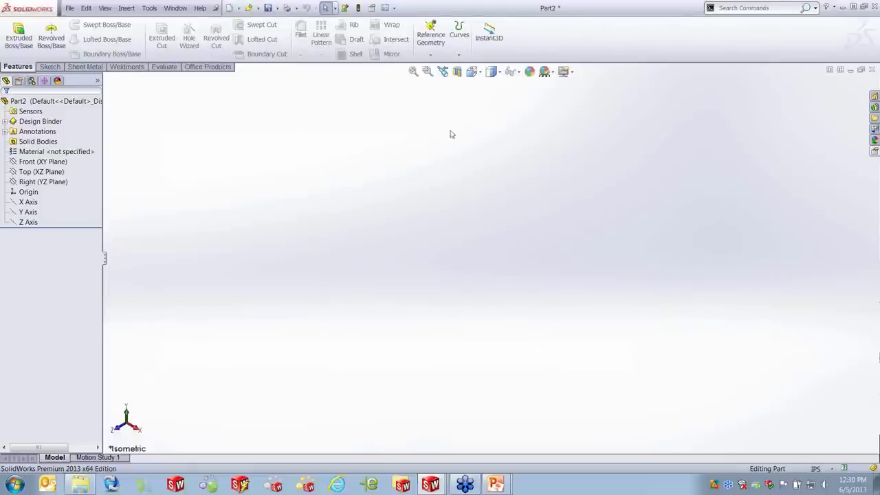
Generate the rectangular block body in the part and save the part as Part2.SLDPRT
left_click(344, 8)
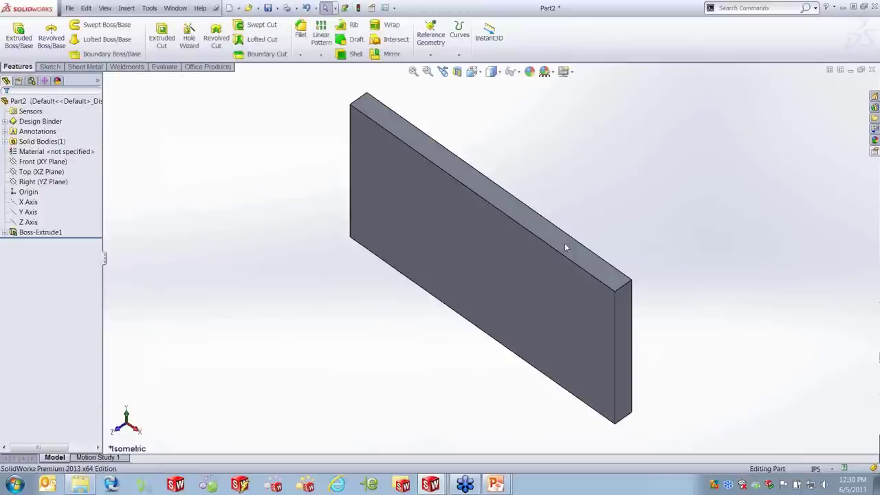
left_click(301, 279)
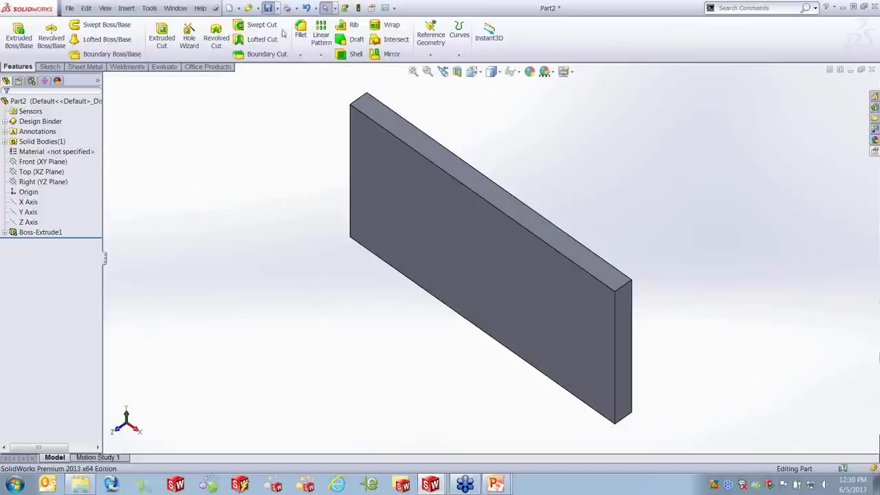
left_click(268, 7)
left_click(156, 136)
left_click(402, 409)
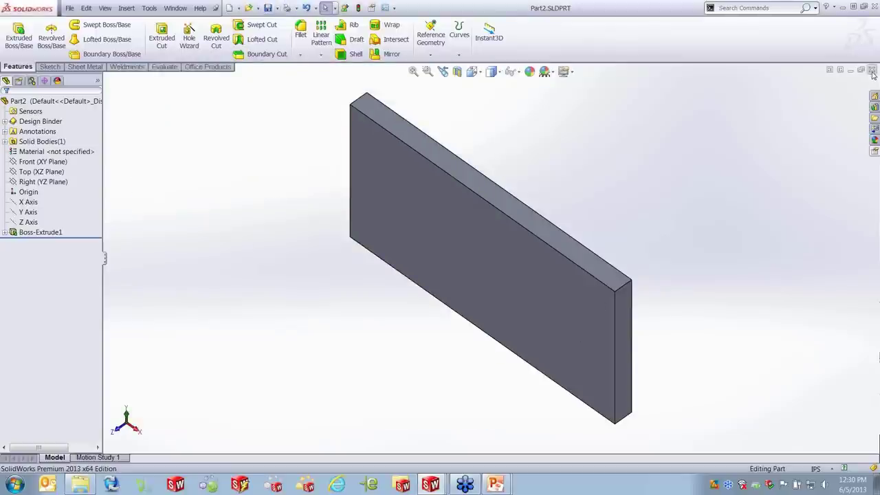
Return to the Border drawing, leave sheet format editing, and add a Drawn By custom property with placeholder value adsfvgad
left_click(850, 71)
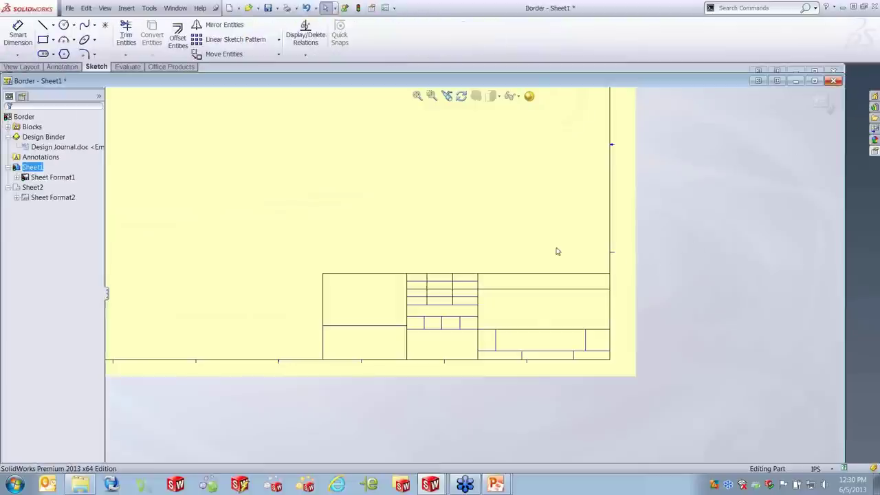
left_click(814, 105)
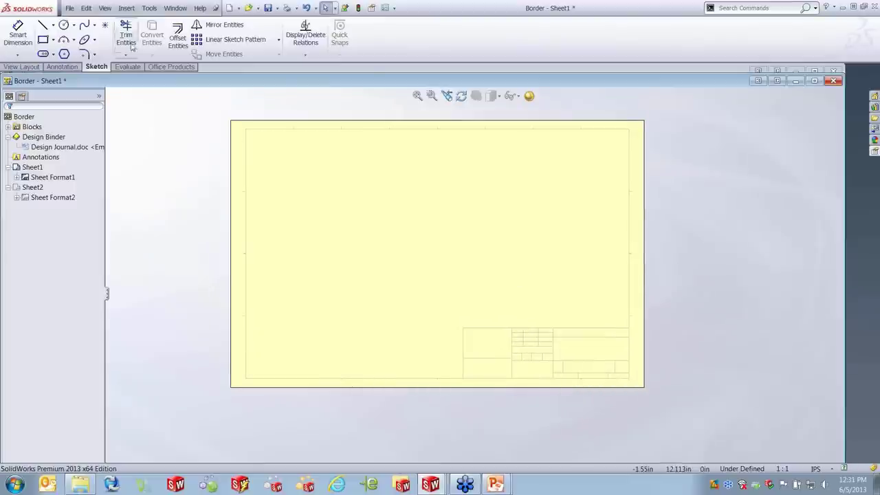
left_click(69, 8)
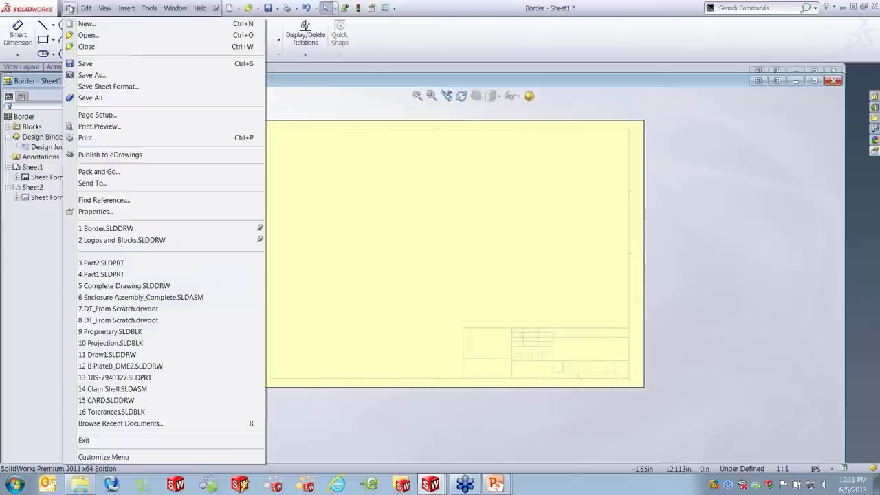
left_click(94, 211)
left_click(241, 193)
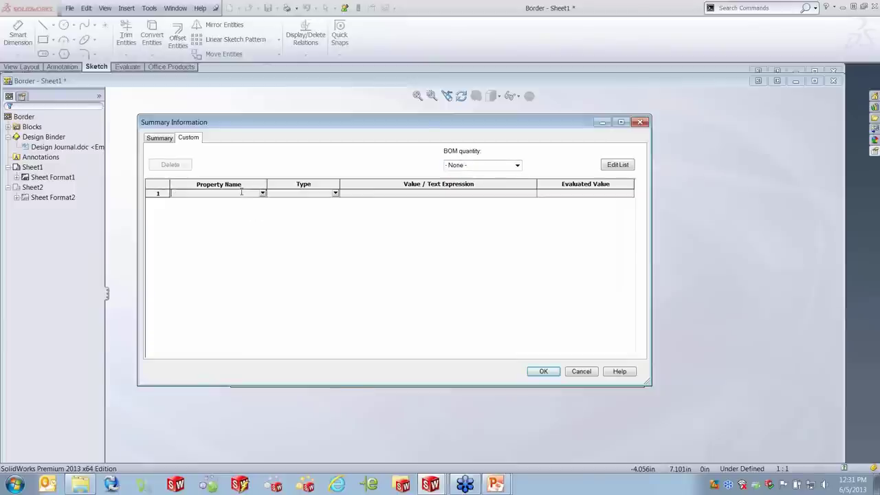
type("Drawn ")
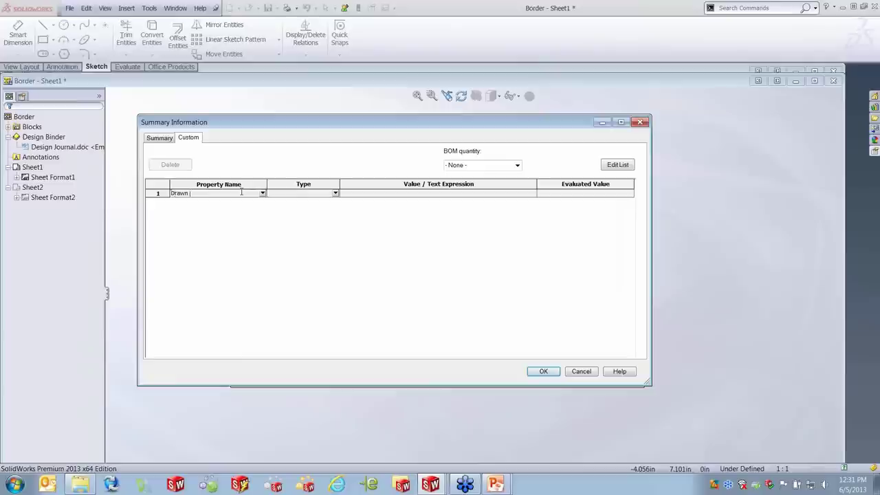
type("By")
left_click(388, 194)
type("adsfvgad")
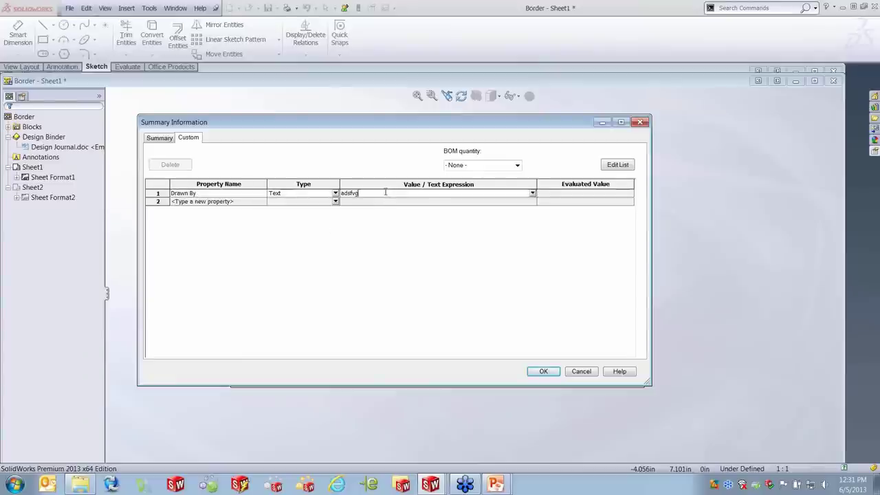
Add a Drawn Date custom text property to the drawing with the placeholder value sdfg
left_click(242, 202)
type("Drawn Date")
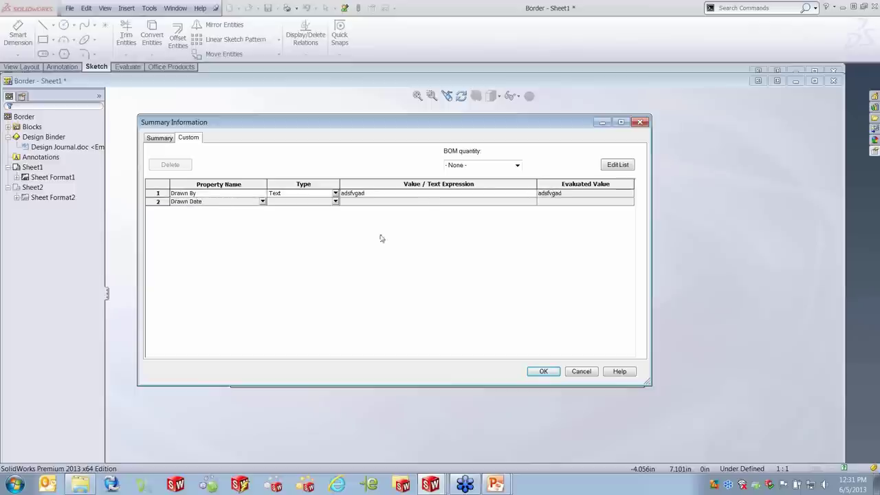
left_click(406, 202)
type("stfg")
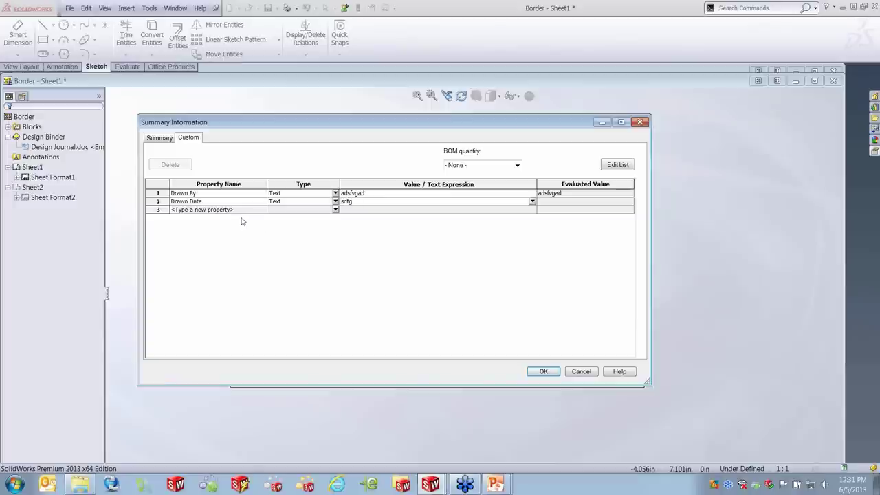
Add a Watermark custom property with the placeholder value adfgsdf and accept the drawing's property list
left_click(234, 212)
type("Watermark")
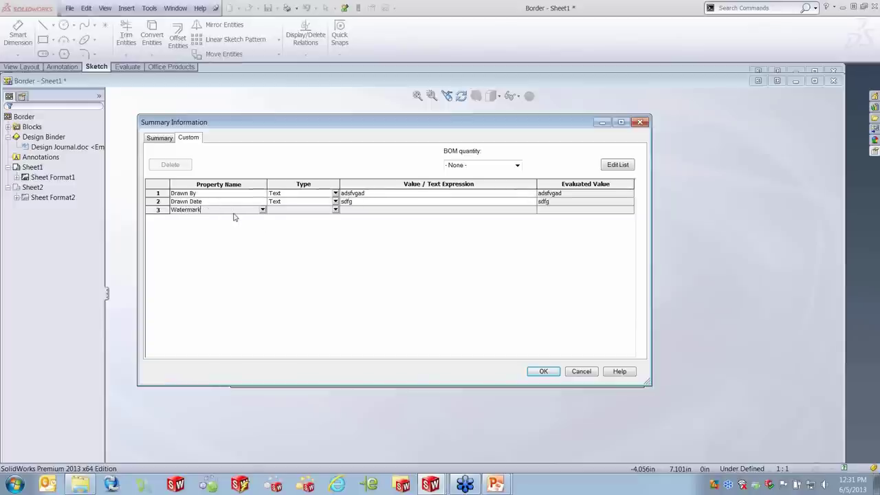
left_click(354, 211)
type("adfgsdf")
left_click(549, 371)
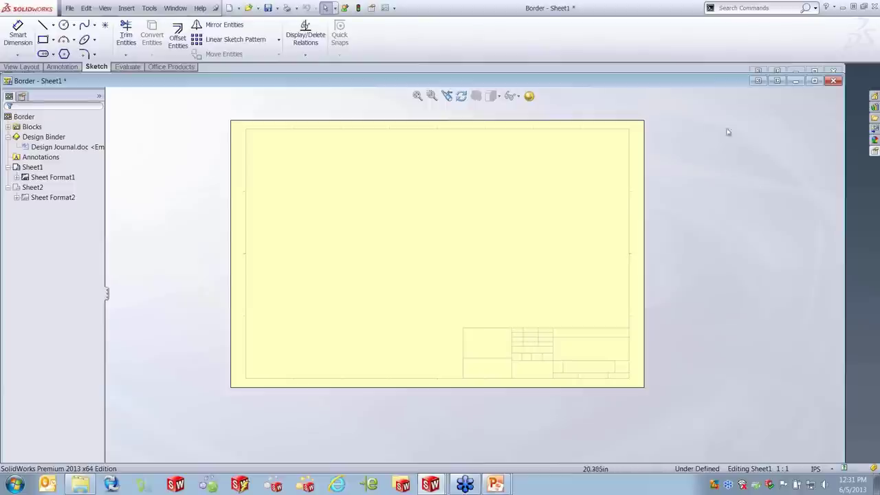
Maximize the Border drawing window and open Sheet1's sheet format for editing
left_click(814, 81)
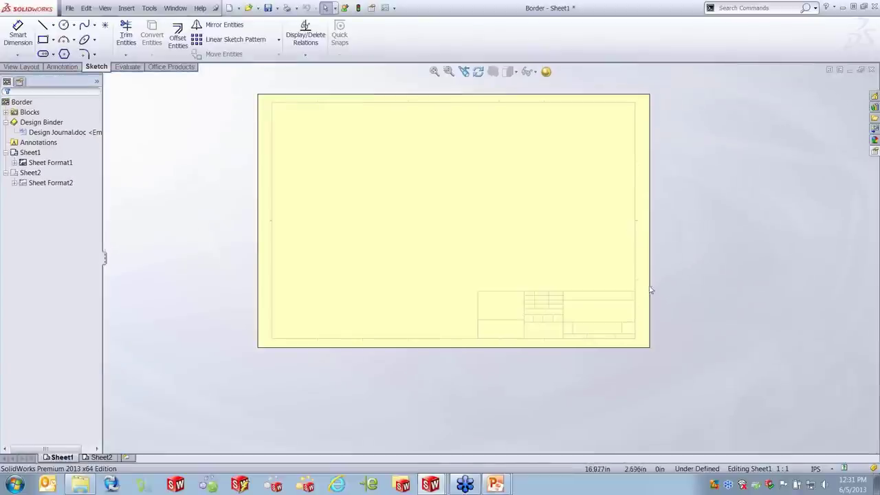
right_click(556, 245)
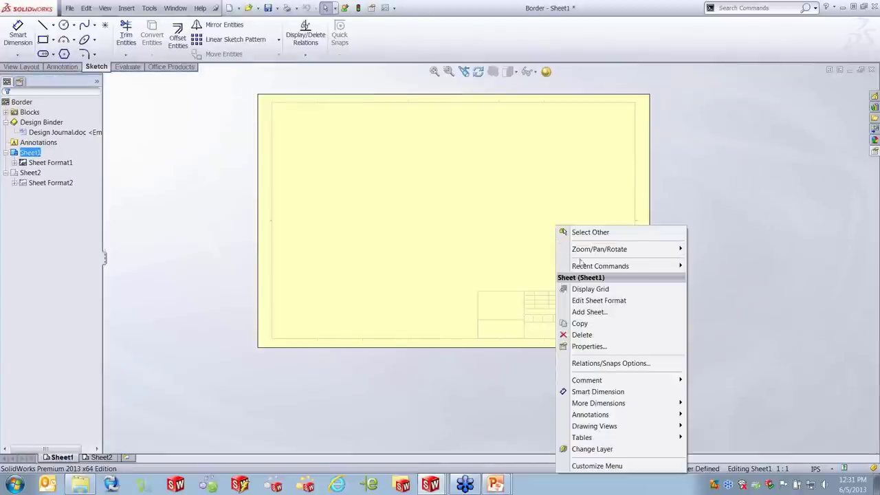
left_click(597, 301)
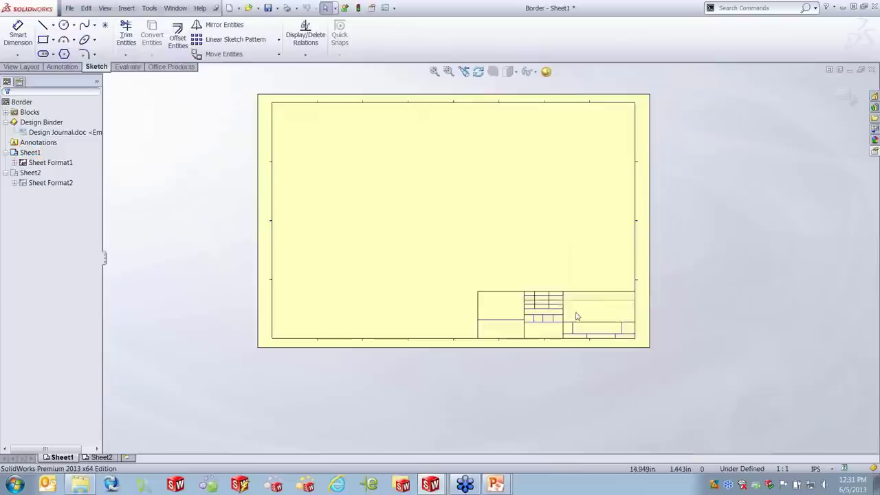
Add a note reading "PROJECT:" at the upper-left corner of the title block's top right-hand cell
scroll(582, 323, "down", 5)
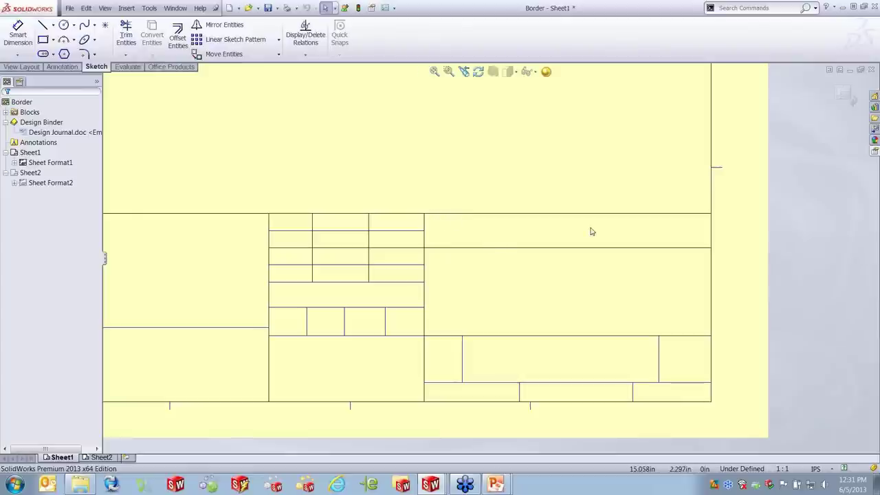
scroll(575, 219, "up", 2)
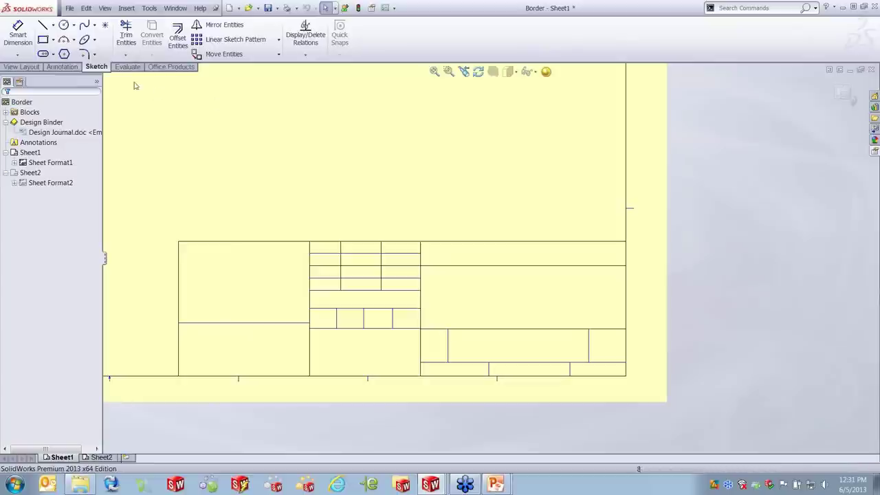
left_click(62, 67)
left_click(118, 34)
scroll(433, 249, "down", 2)
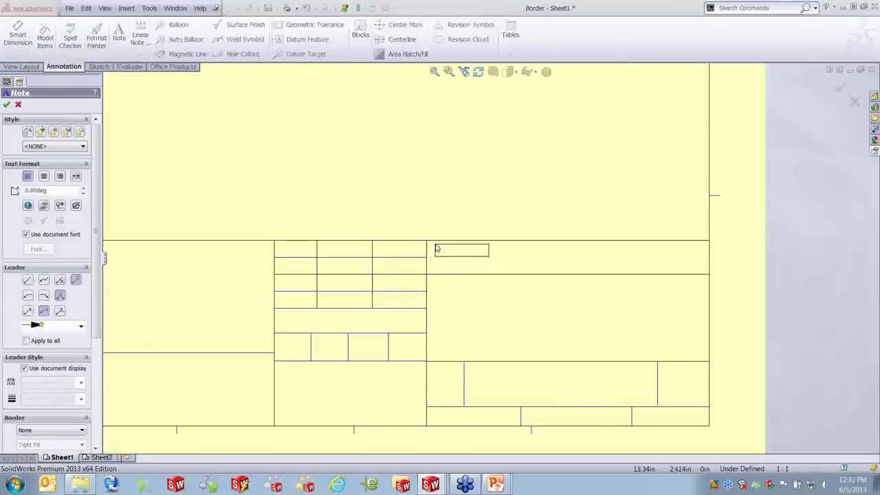
left_click(431, 247)
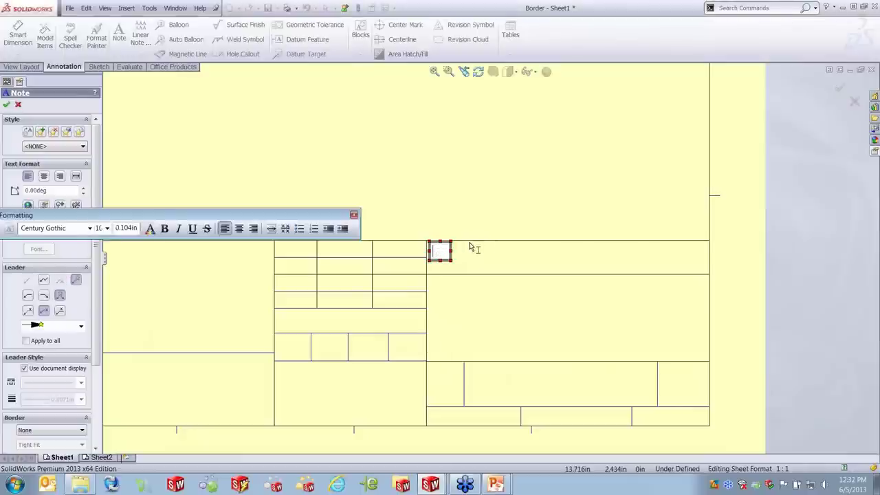
type("PR")
type("E")
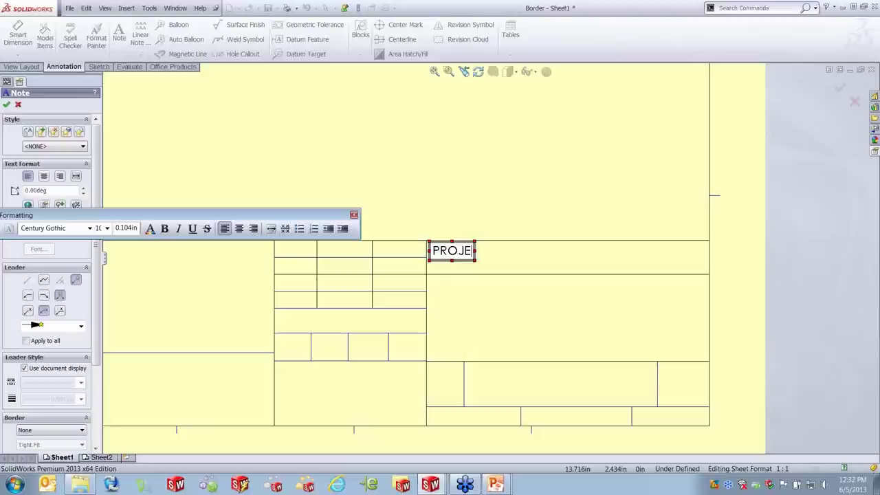
type("CT:")
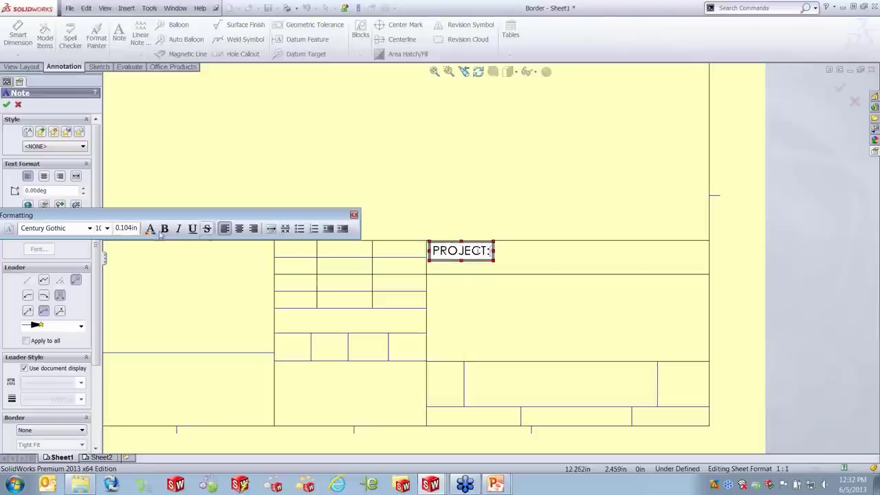
left_click_drag(75, 215, 299, 152)
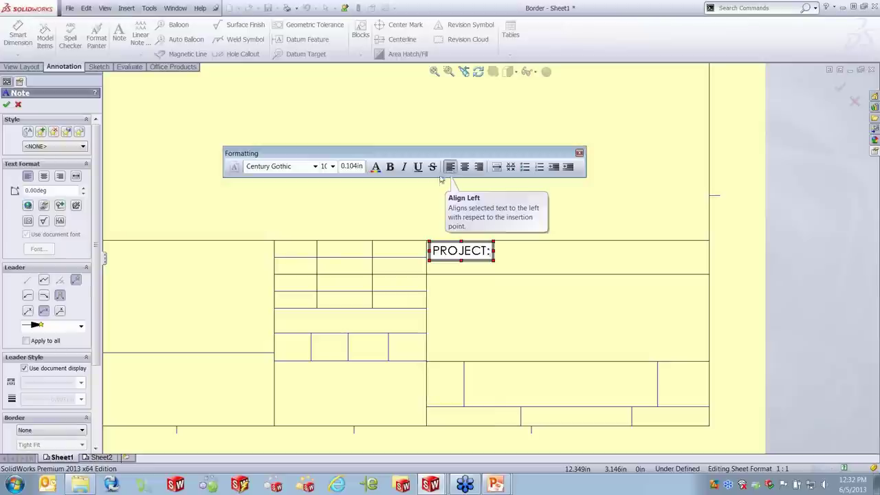
left_click(412, 196)
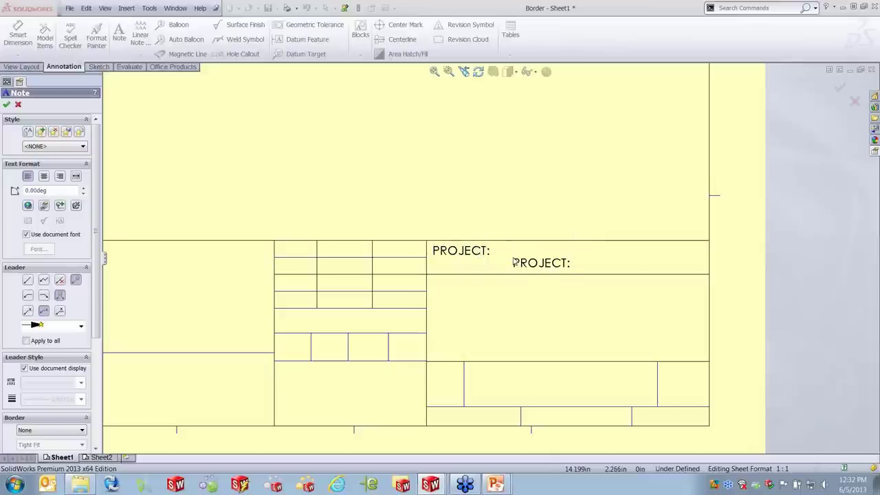
Place a second "PROJECT:" note in the title block's project cell, with font size 14 and centre justification
left_click(531, 261)
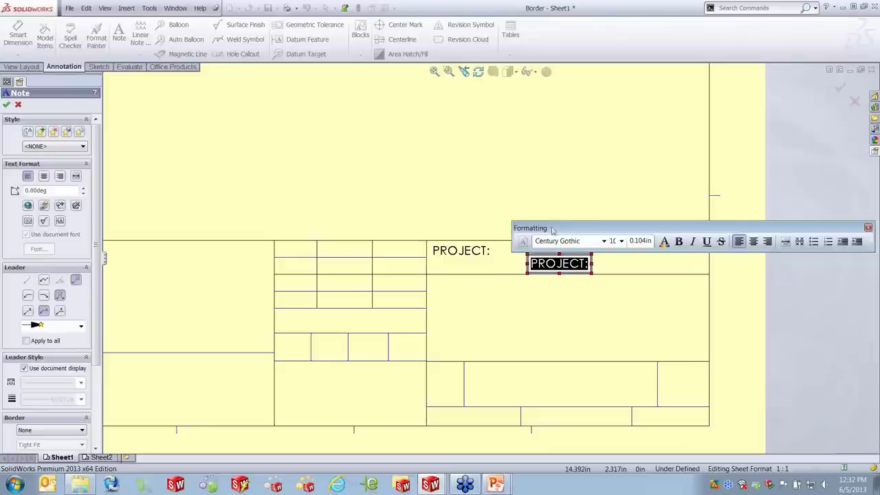
left_click(620, 240)
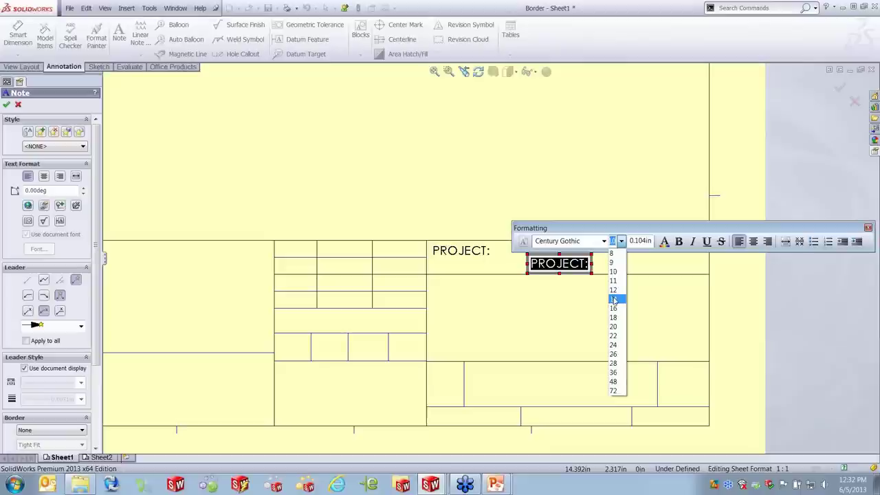
left_click(613, 299)
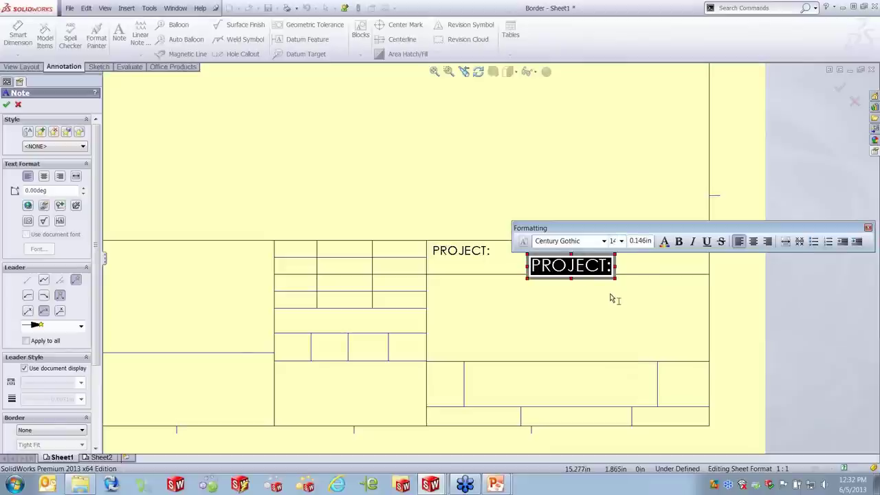
left_click(753, 242)
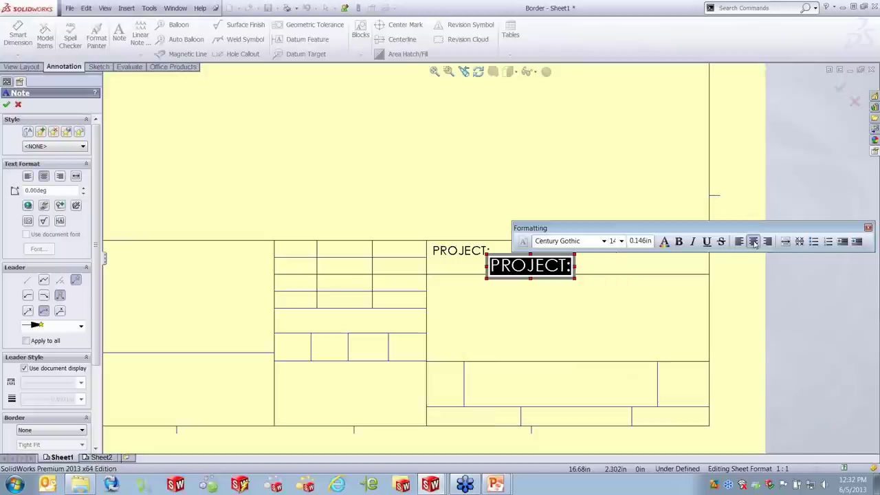
left_click(576, 261)
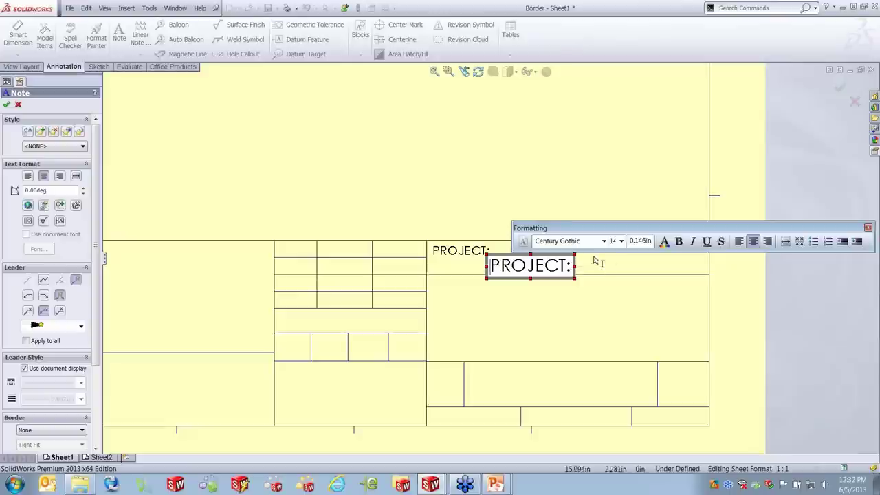
left_click_drag(573, 266, 495, 271)
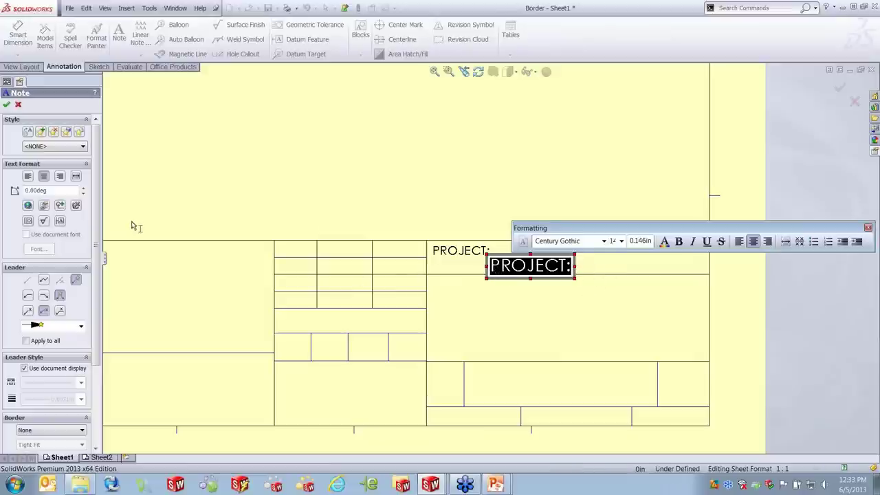
left_click(43, 207)
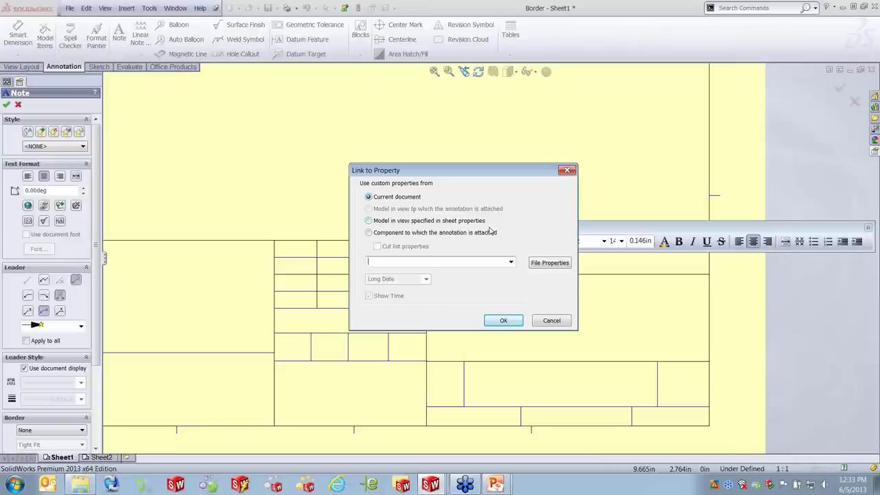
left_click(368, 221)
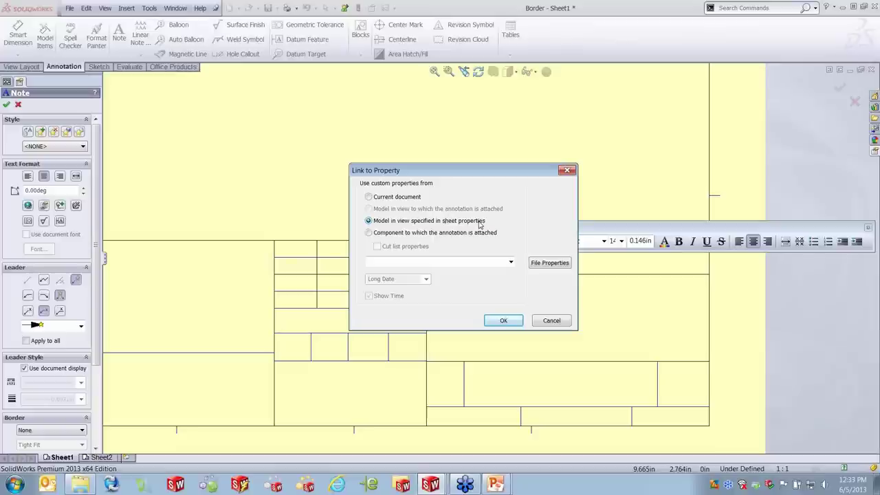
left_click(552, 320)
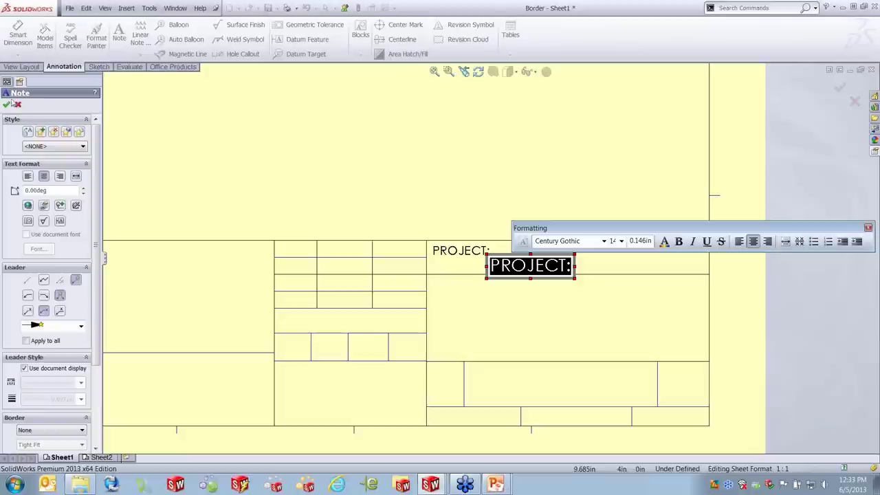
Accept the note and confirm Sheet1's properties with custom property values taken from the Default model
left_click(7, 104)
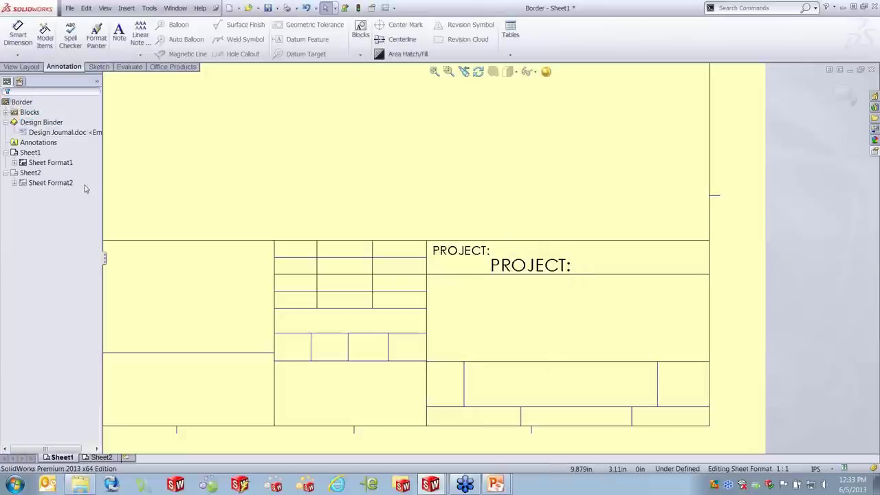
left_click(31, 153)
right_click(33, 153)
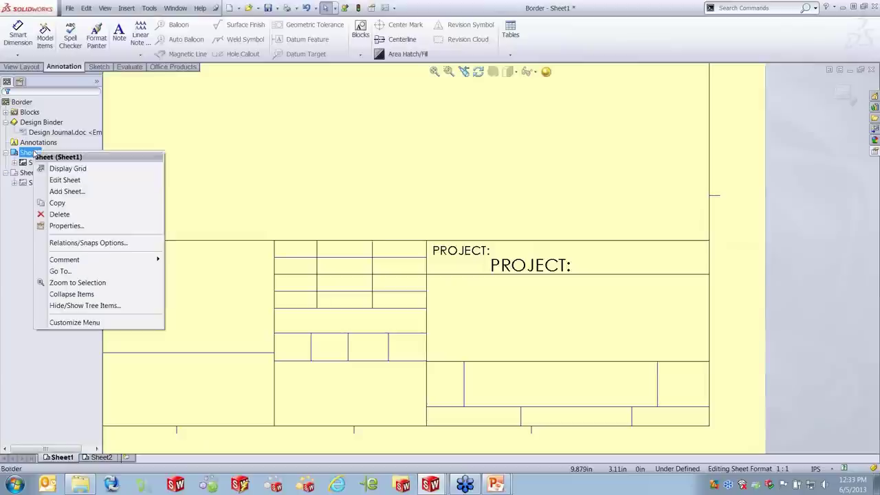
left_click(72, 227)
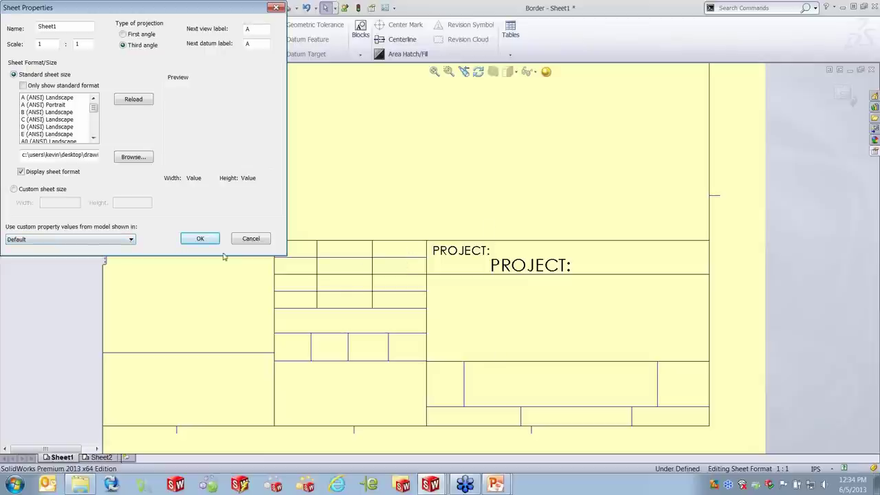
left_click(130, 240)
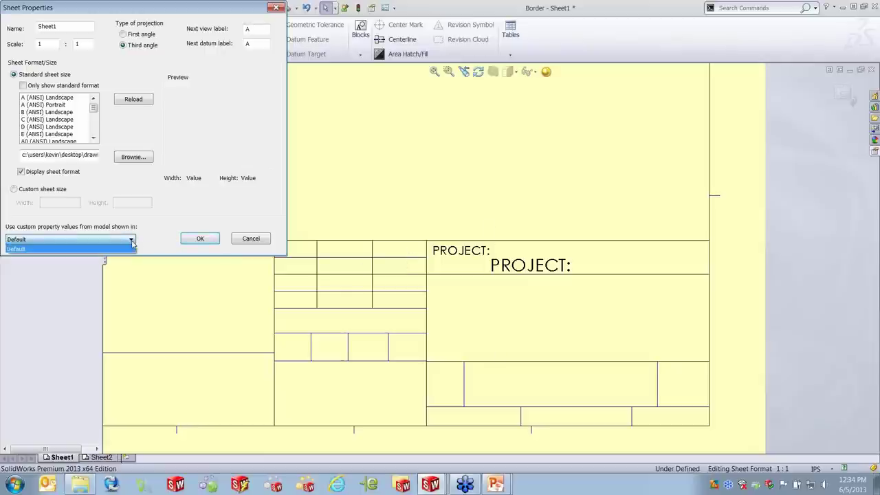
left_click(169, 233)
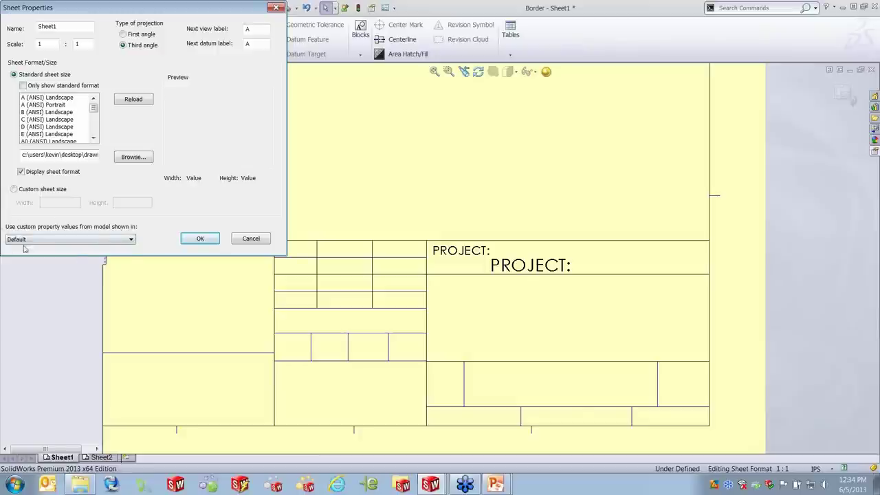
left_click(209, 244)
left_click(541, 264)
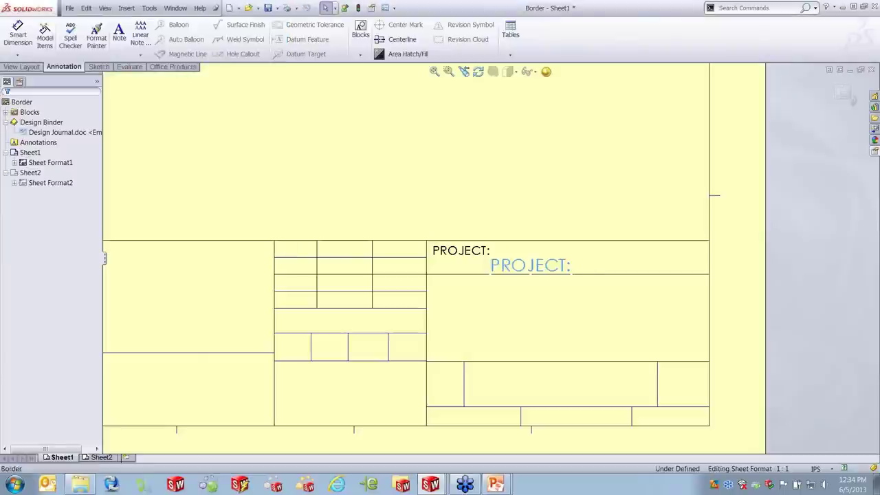
double_click(540, 265)
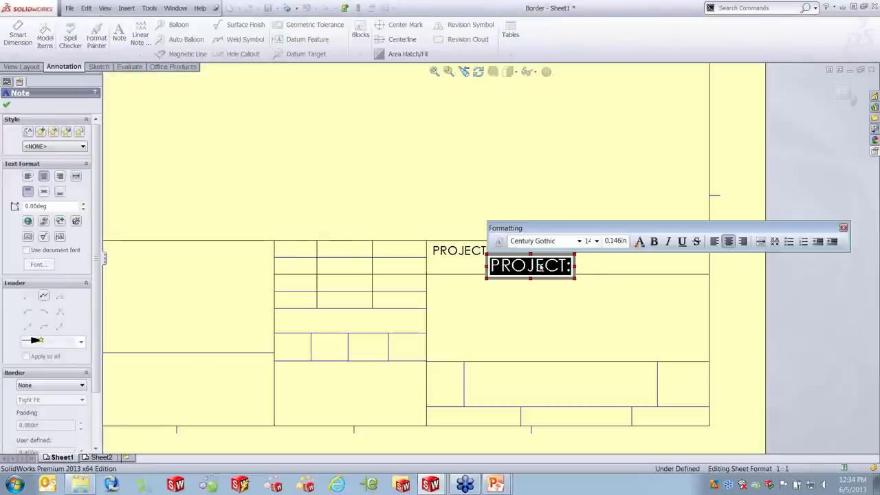
left_click(44, 221)
left_click(368, 221)
left_click(510, 262)
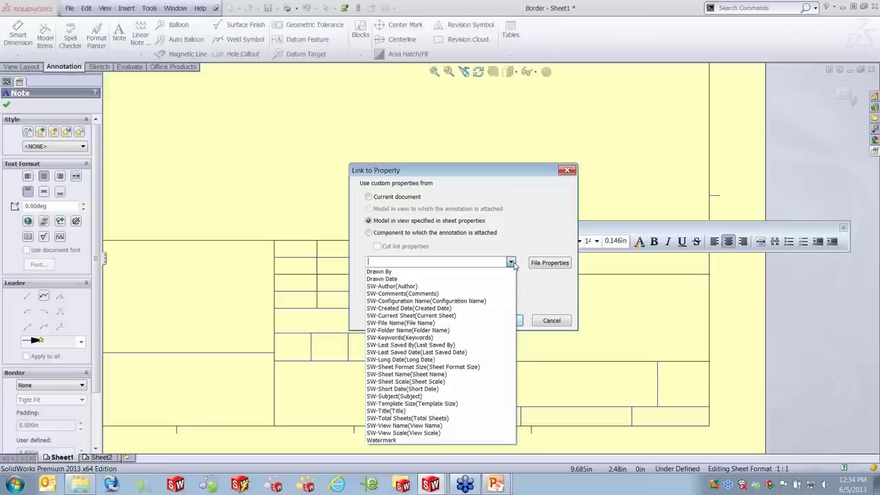
left_click(556, 323)
left_click(556, 322)
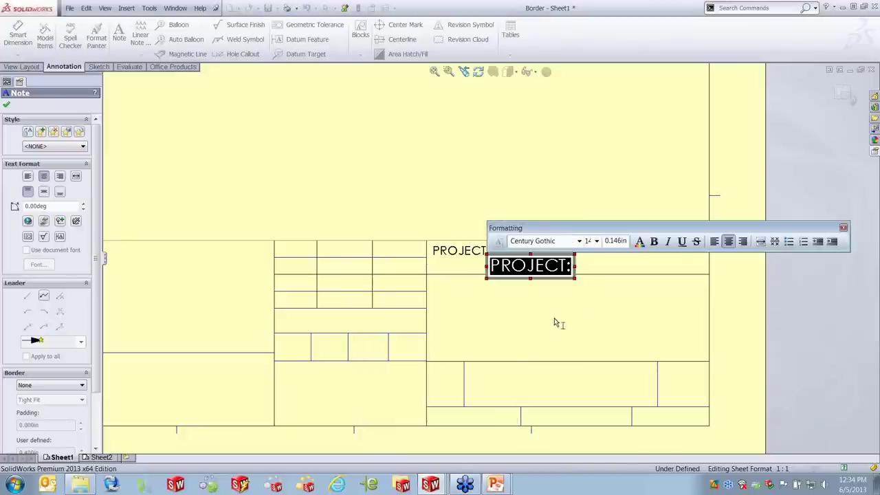
Return to editing the sheet and insert a single model view of Part2 in the open area above the title block
left_click(468, 184)
right_click(470, 169)
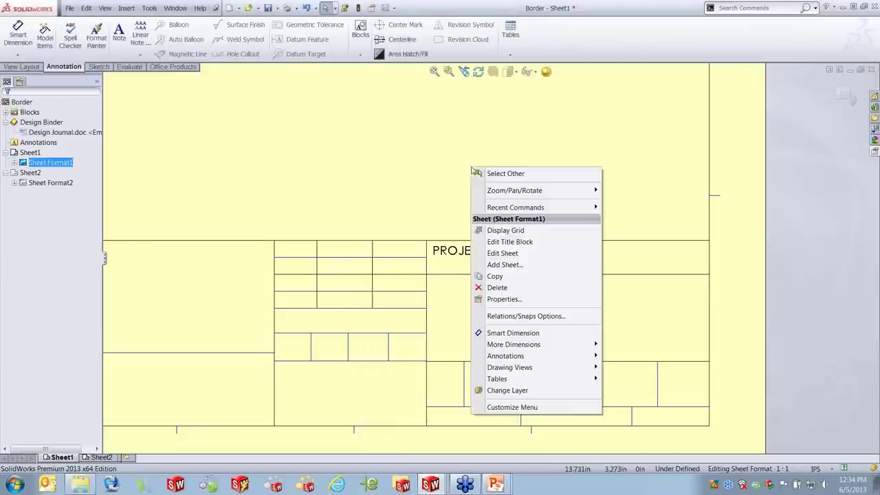
left_click(514, 252)
scroll(516, 198, "up", 3)
middle_click_drag(517, 201, 593, 259)
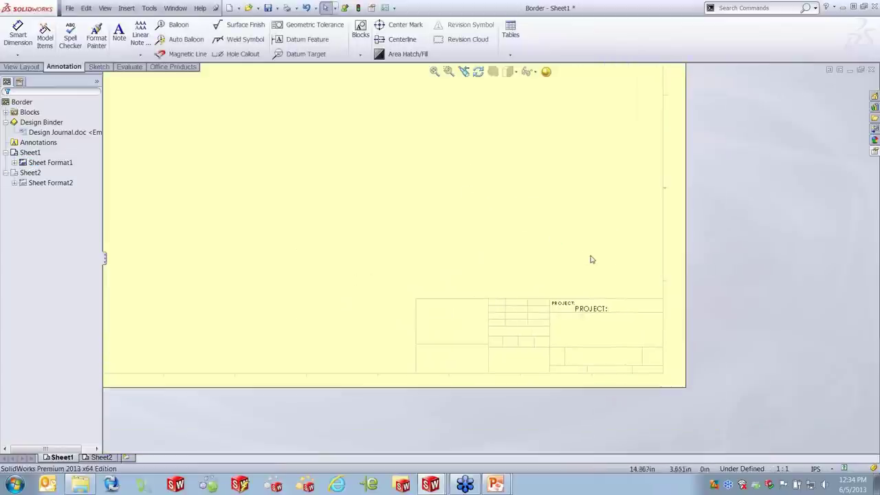
left_click(21, 67)
left_click(41, 37)
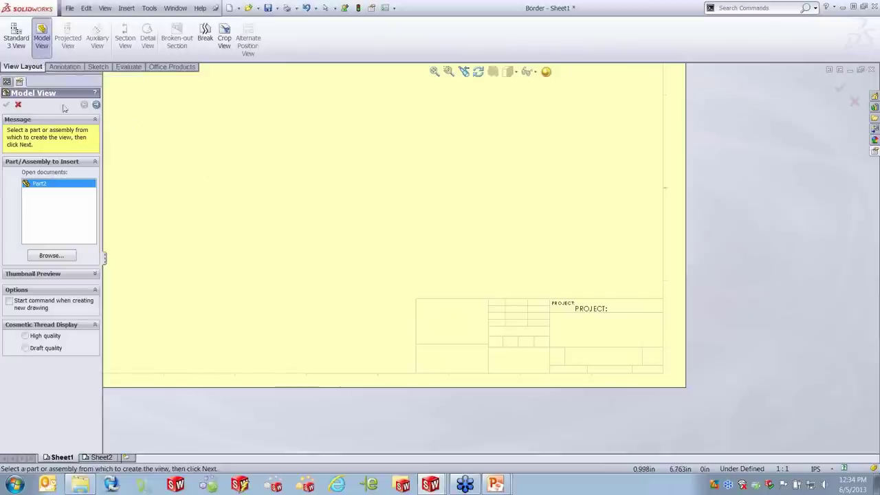
left_click(96, 104)
left_click(343, 172)
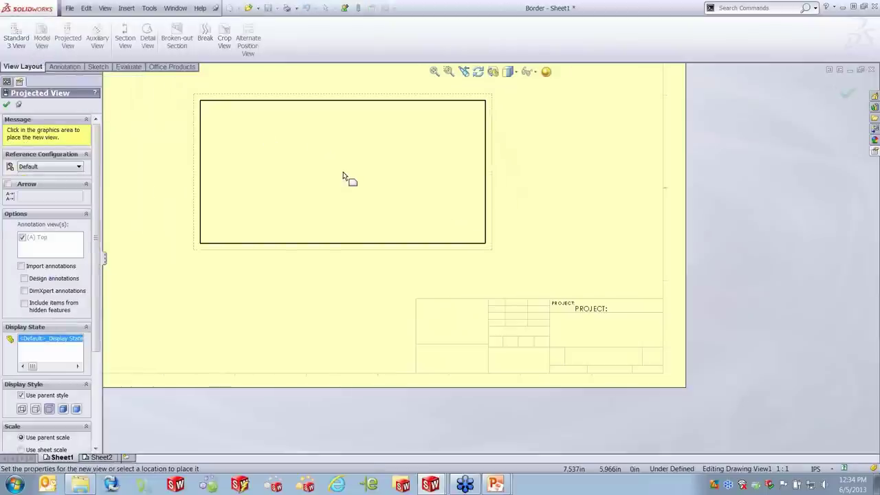
left_click(6, 104)
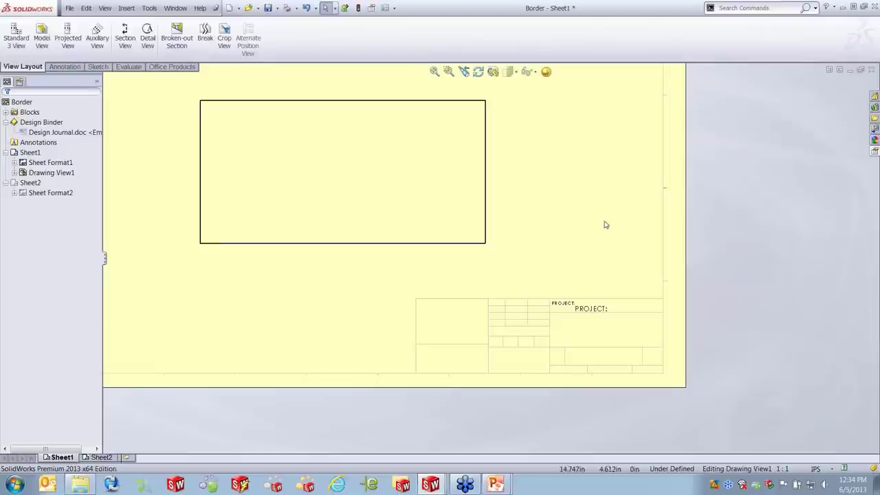
In the sheet format, link the larger "PROJECT:" note to the Project property of the model in view specified in sheet properties
scroll(606, 281, "down", 3)
right_click(536, 229)
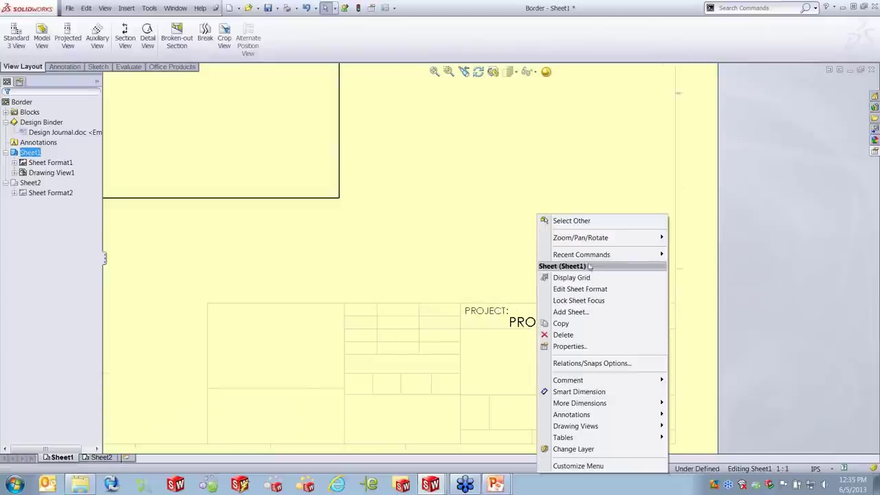
left_click(564, 288)
scroll(543, 352, "down", 3)
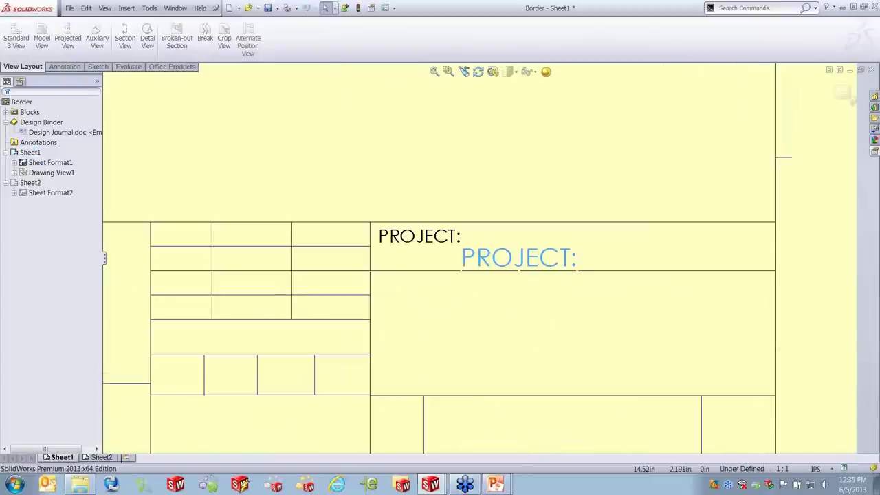
double_click(519, 257)
left_click(44, 221)
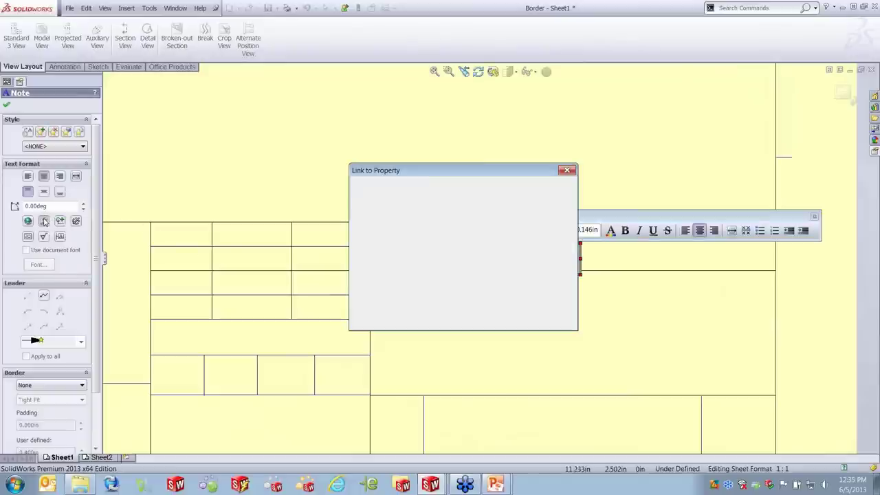
left_click(369, 220)
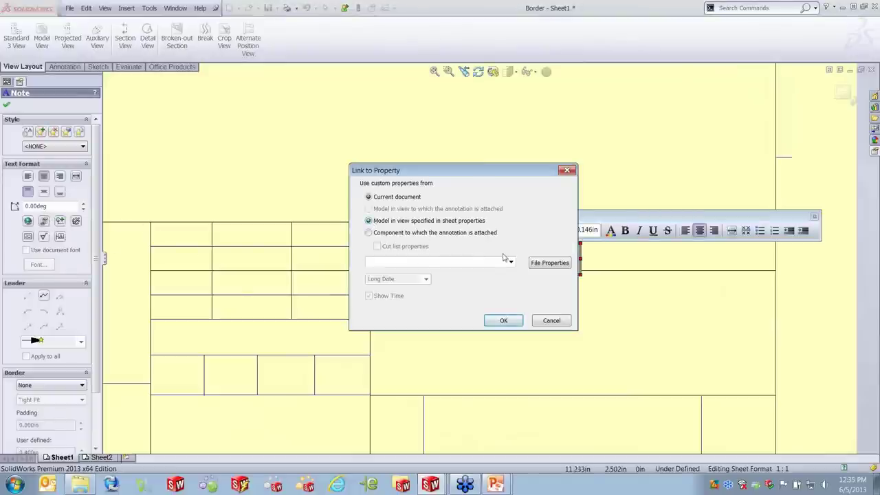
left_click(511, 262)
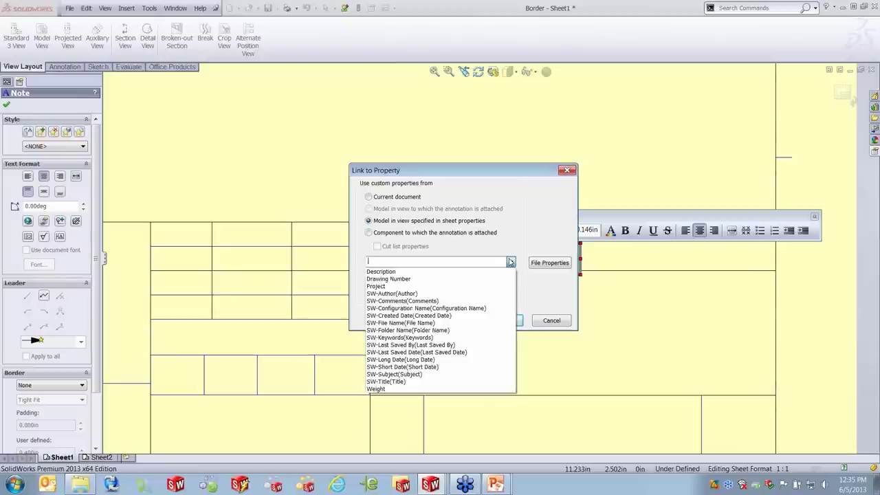
left_click(381, 286)
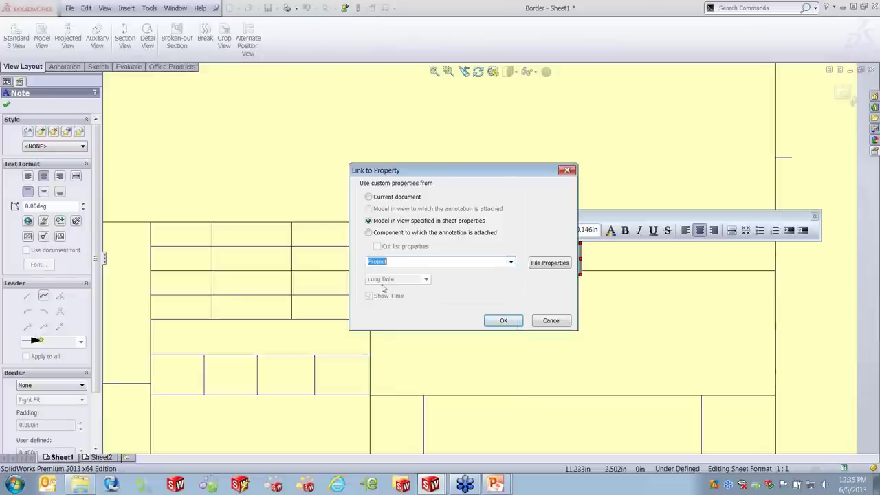
left_click(503, 320)
key("Escape")
Move the linked project note sideways to centre it in the title block's project cell
left_click(520, 259)
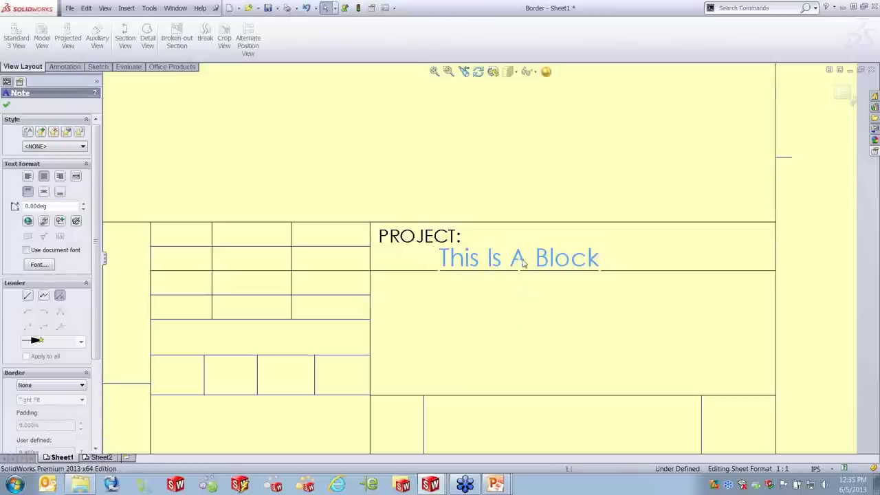
left_click_drag(520, 260, 563, 261)
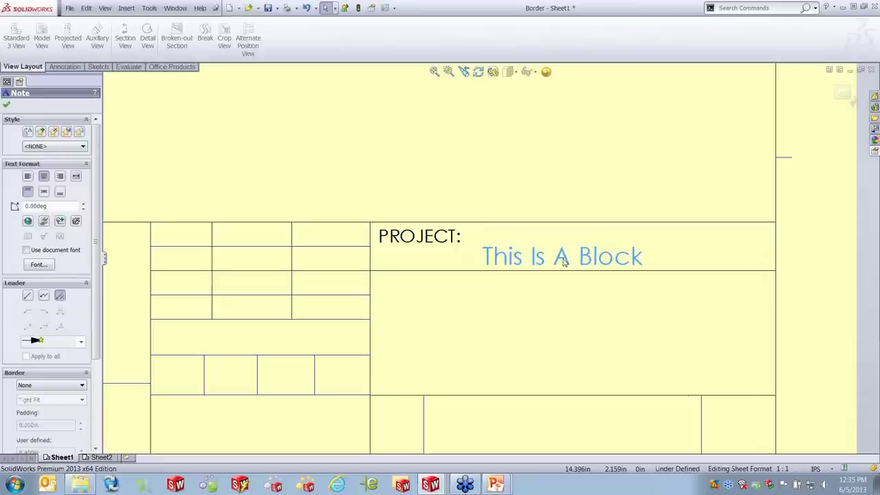
left_click(576, 314)
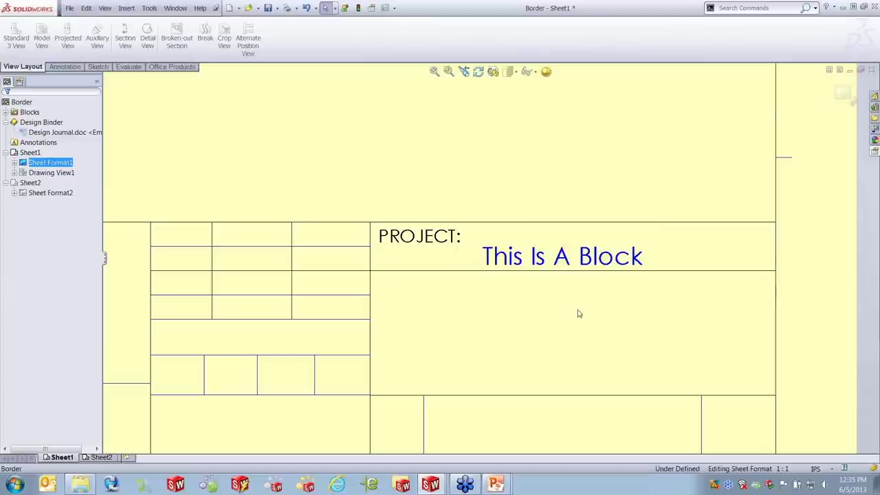
Place a new note reading "SHEET" in the lower-right corner cell of the title block
middle_click_drag(583, 327, 467, 182)
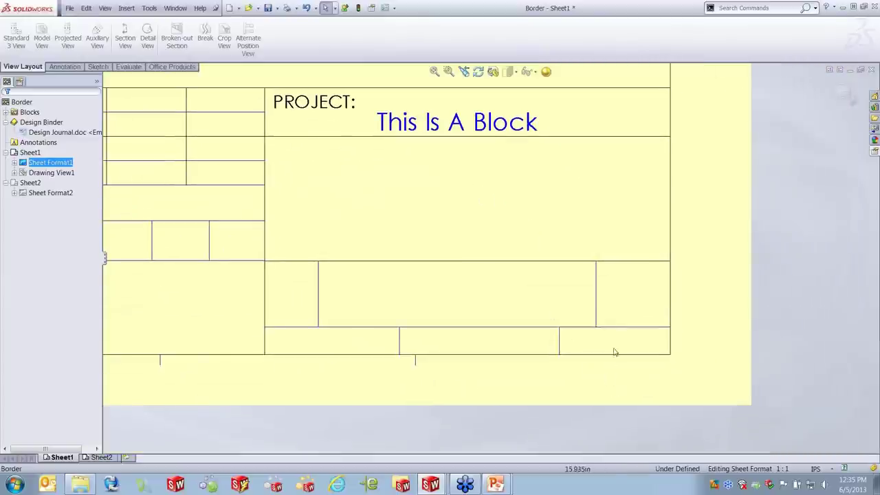
scroll(614, 353, "down", 3)
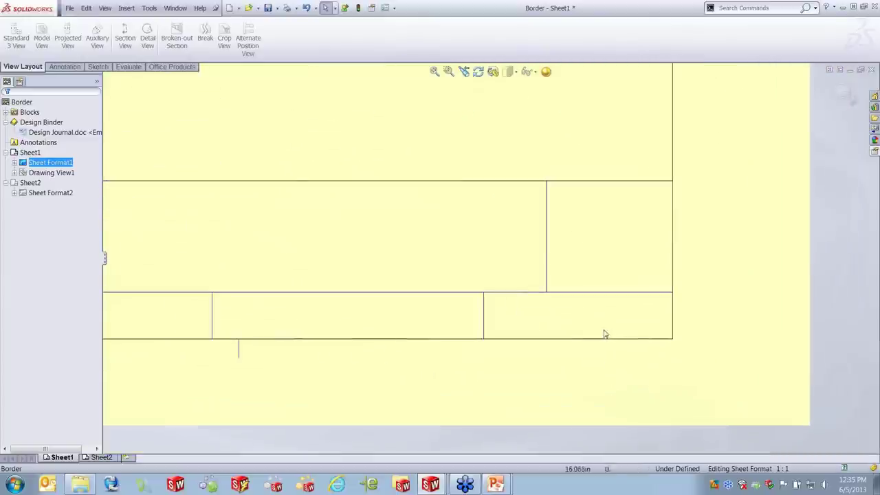
left_click(65, 66)
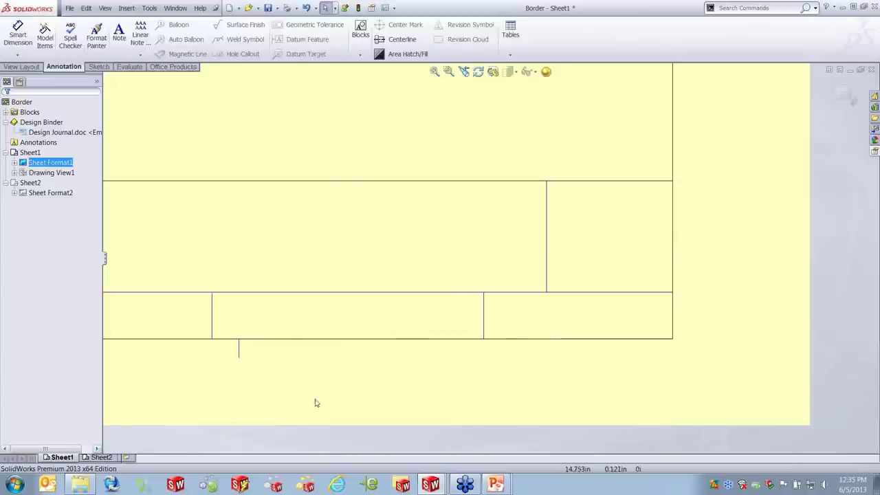
left_click(121, 38)
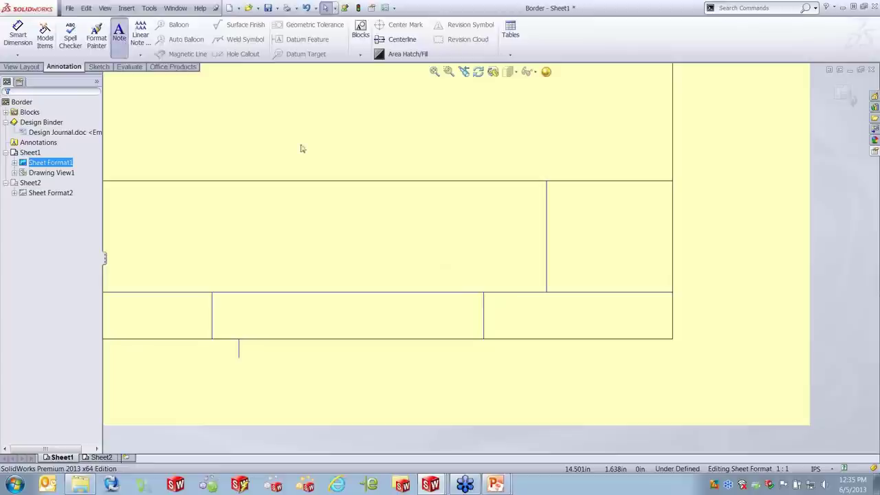
left_click(499, 306)
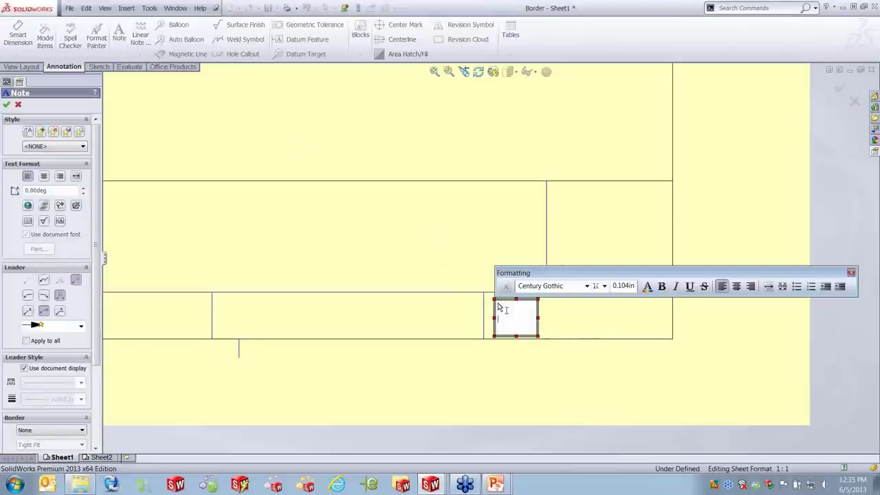
type("SHEET")
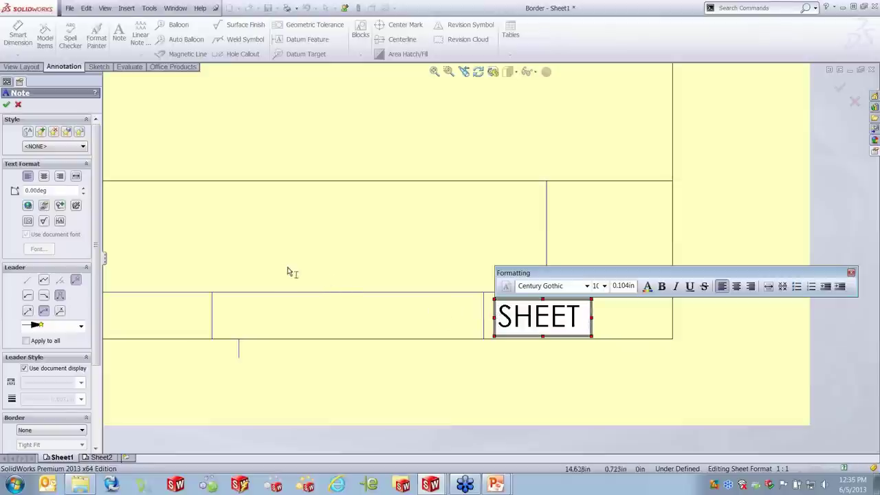
Append the current document's SW-Current Sheet property as a link after "SHEET" in the note
left_click(43, 205)
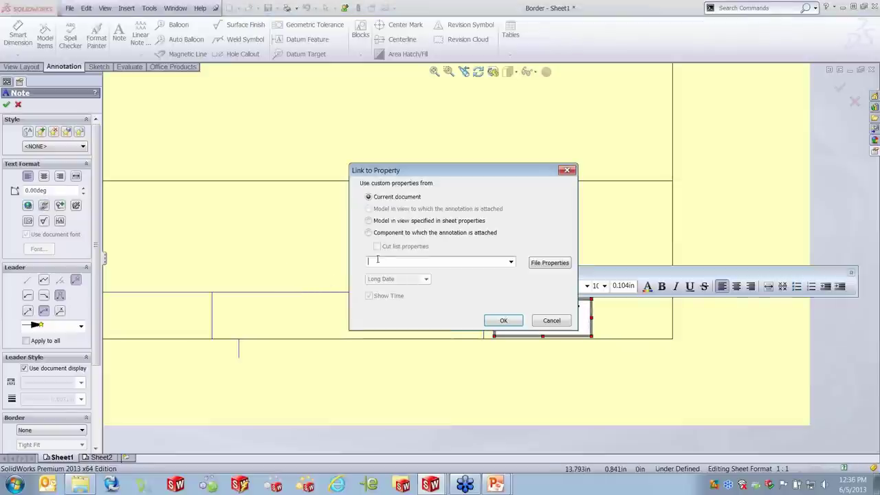
left_click(485, 260)
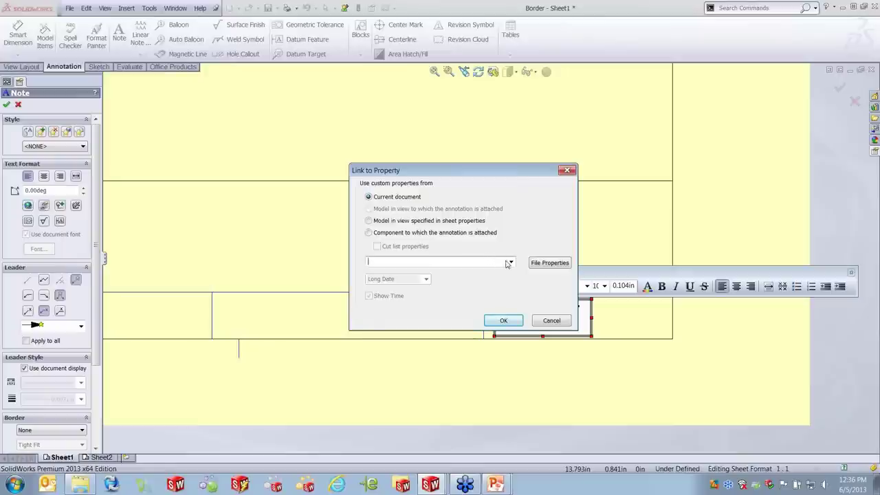
left_click(510, 262)
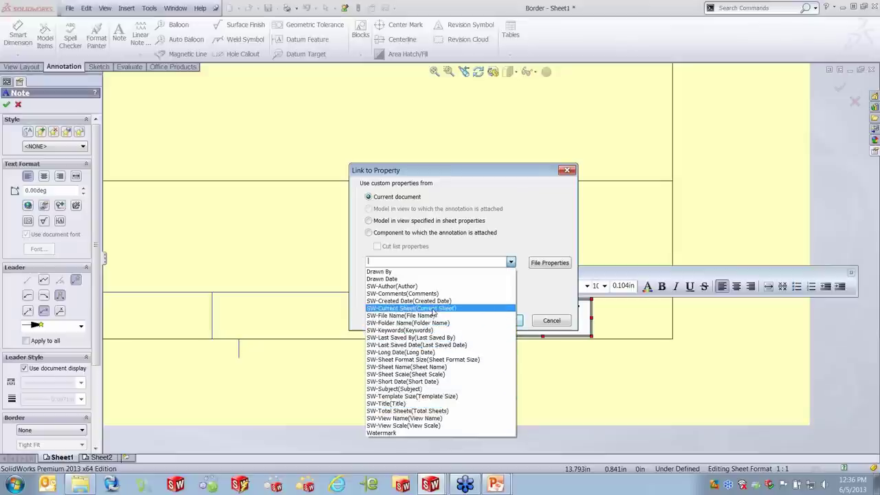
left_click(433, 309)
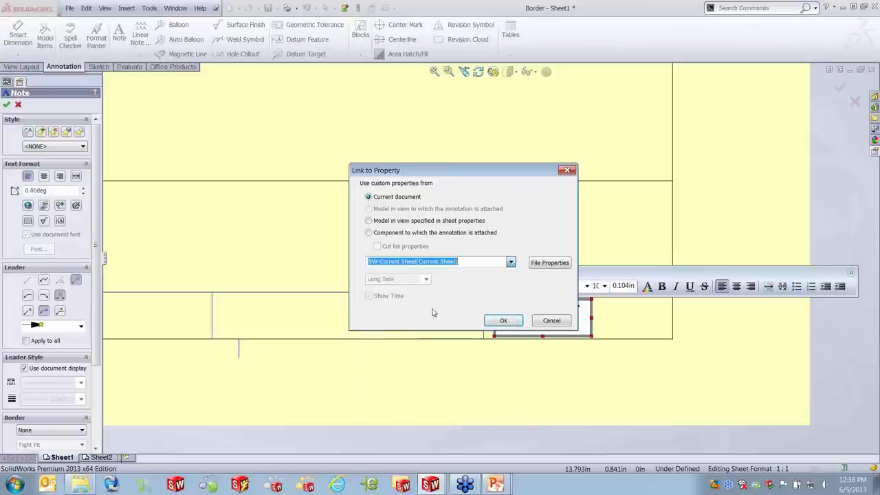
left_click(505, 320)
Add "of" followed by a link to the SW-Total Sheets property, and finish the sheet number note
type("of")
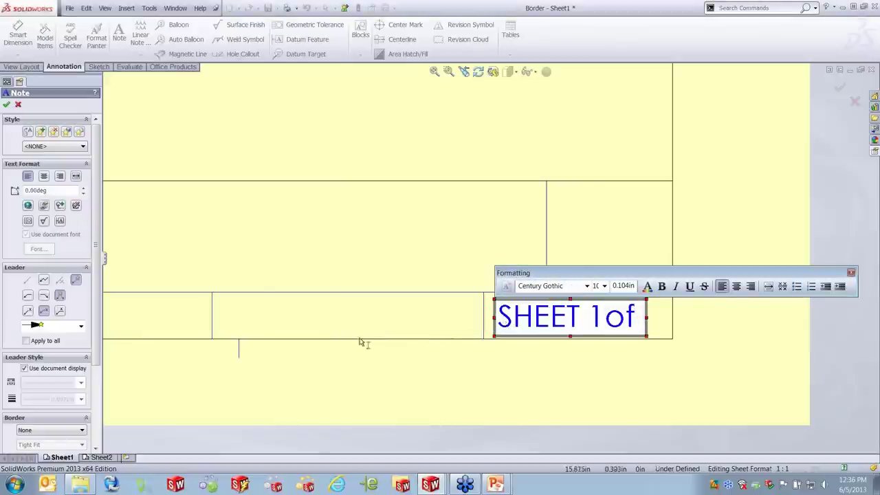
left_click(43, 204)
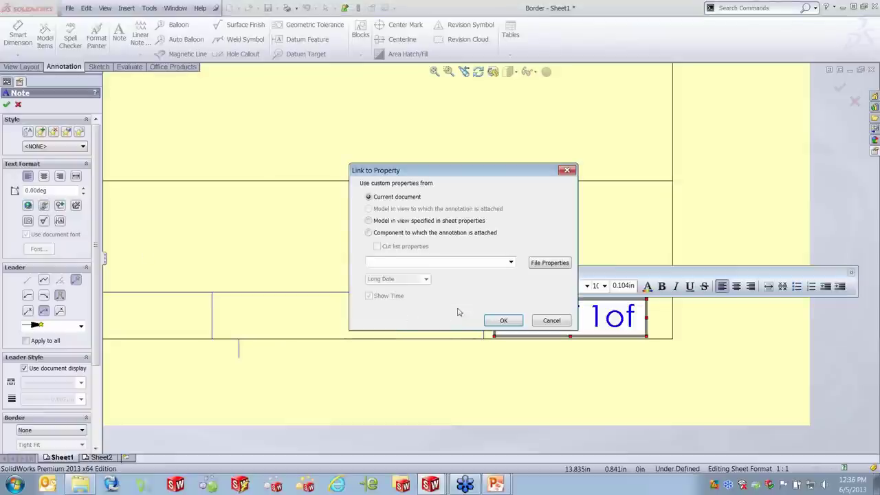
left_click(510, 262)
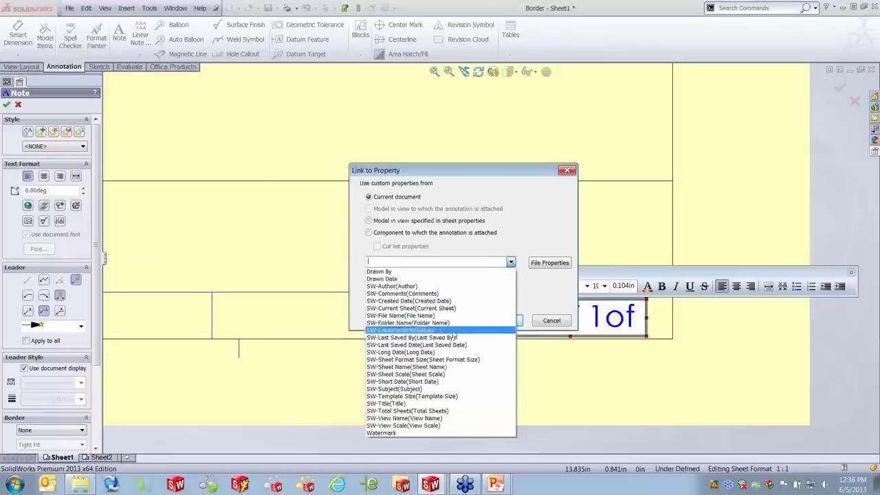
left_click(433, 410)
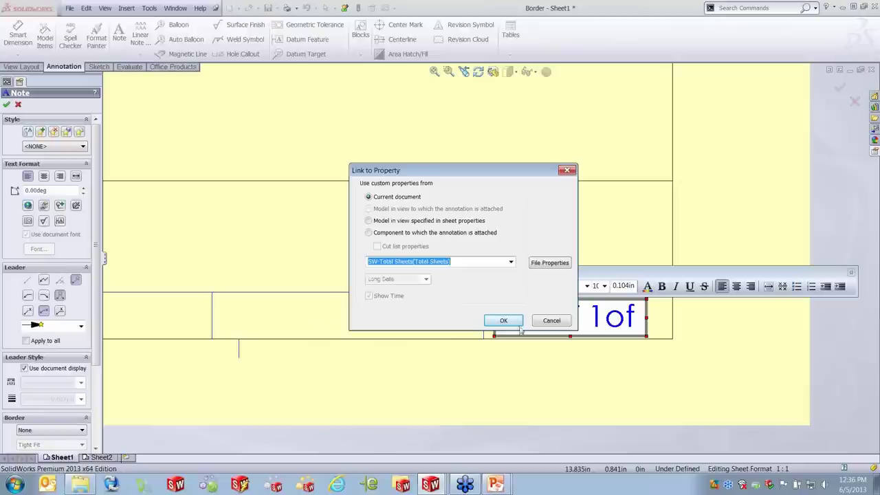
left_click(515, 322)
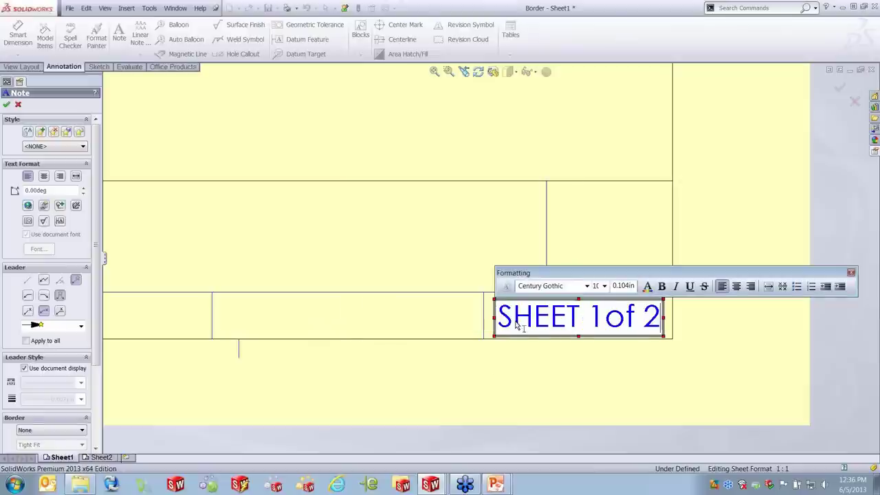
left_click(523, 376)
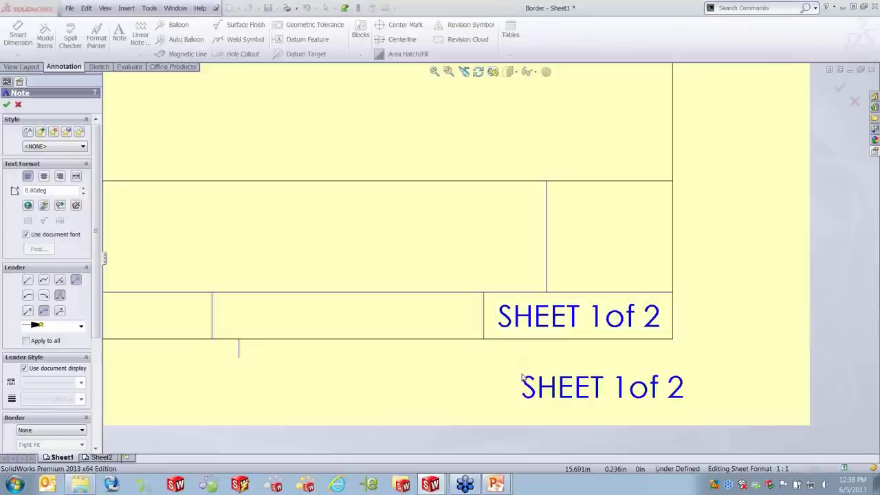
key("Escape")
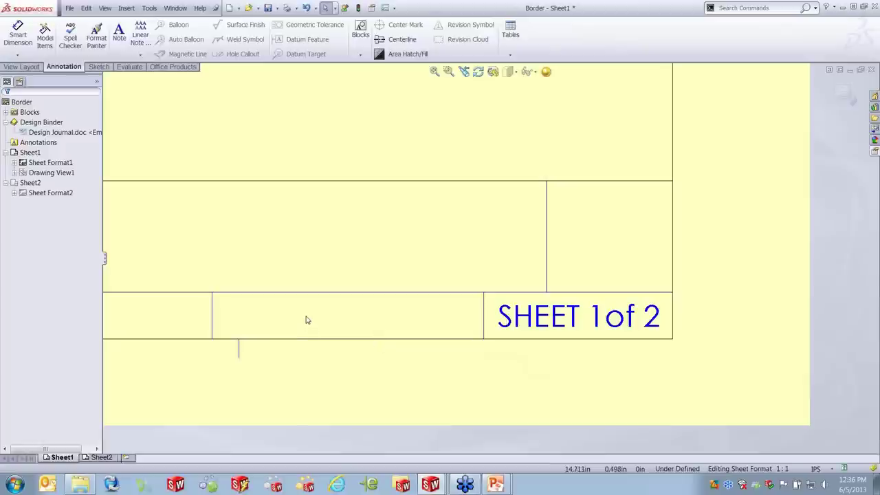
Add a note linked to the current document's SW-Sheet Scale property in the bottom-row cell at the opposite end from the sheet number
middle_click_drag(431, 326, 537, 321)
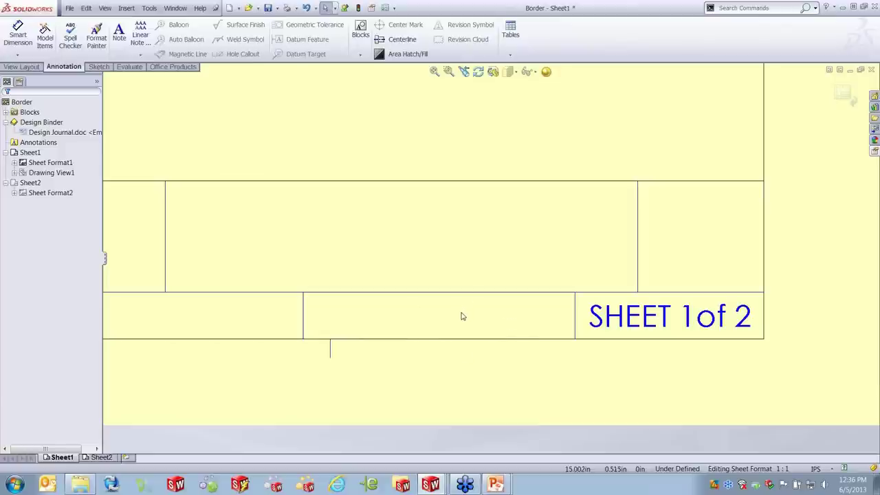
scroll(461, 315, "up", 2)
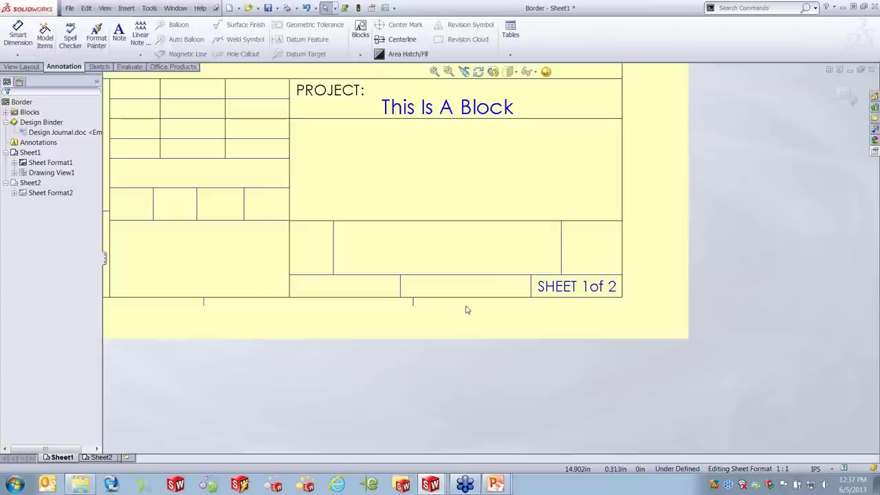
scroll(438, 305, "down", 2)
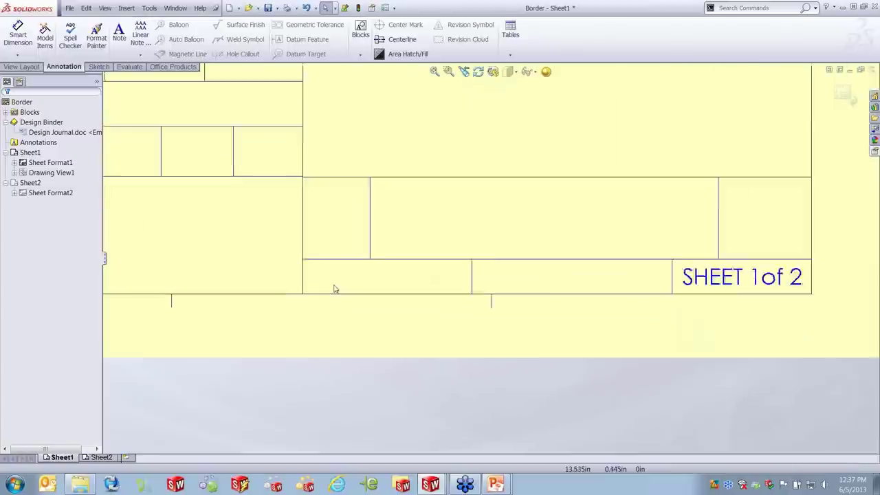
left_click(125, 47)
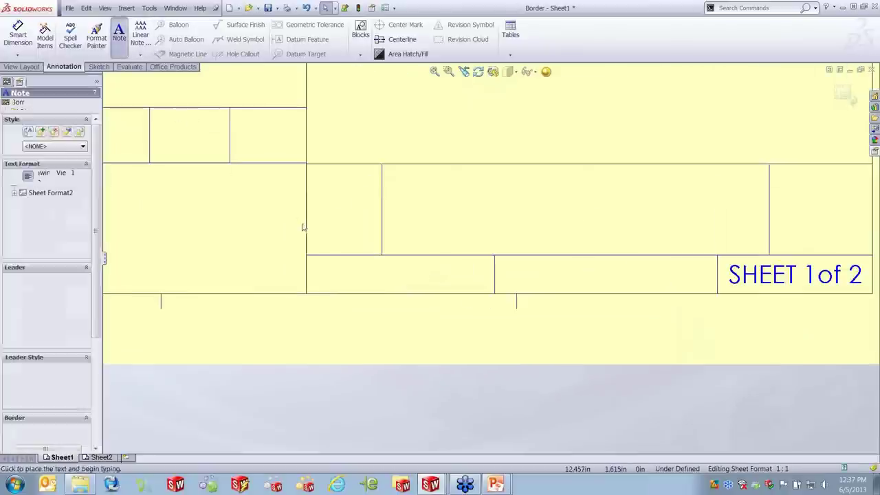
left_click(331, 264)
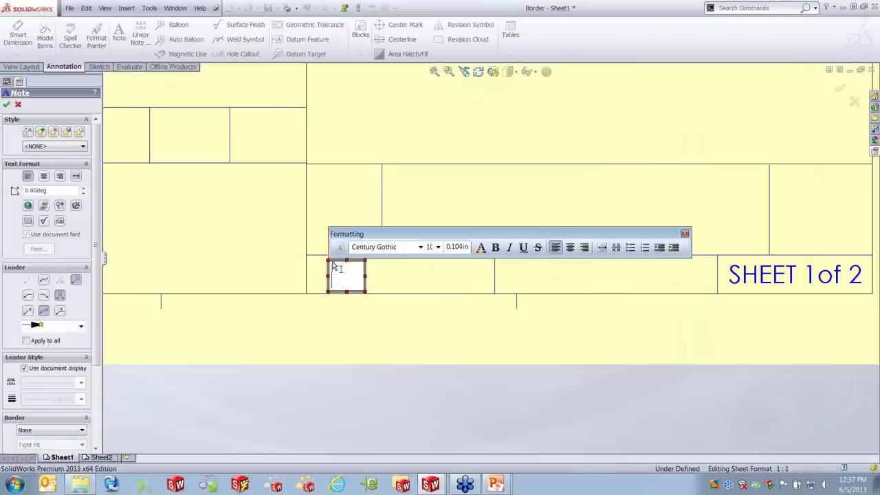
left_click(43, 205)
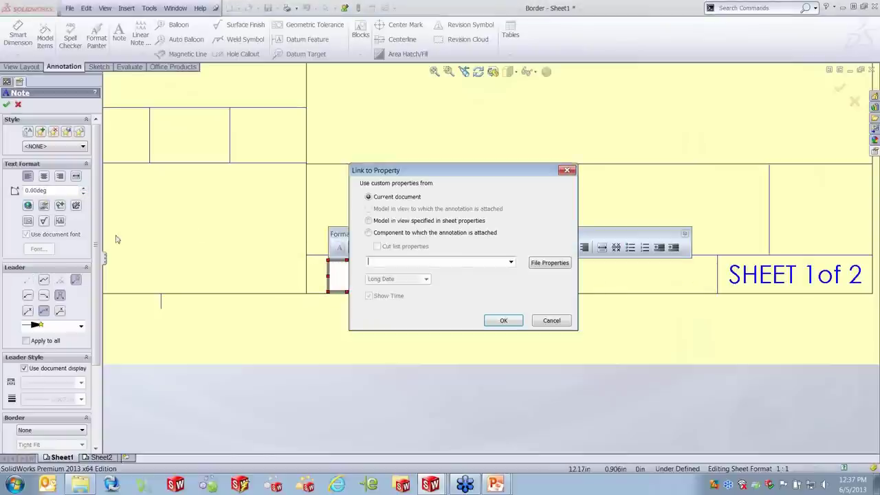
left_click(511, 262)
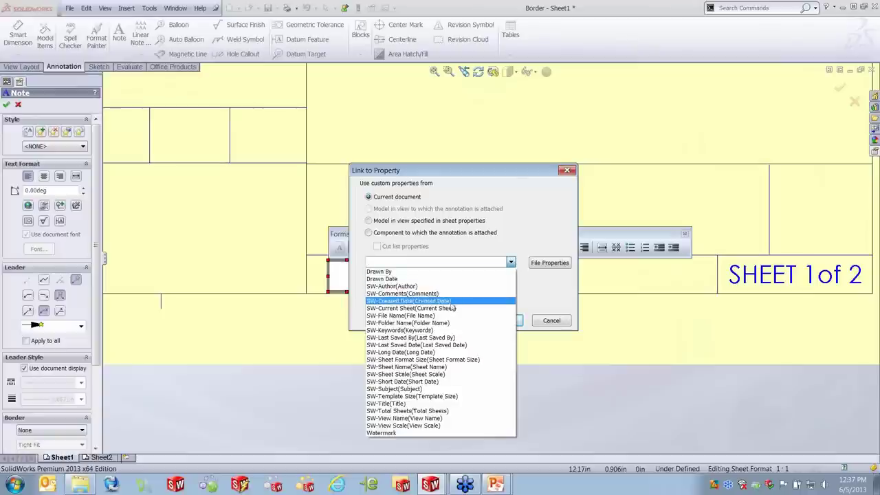
left_click(447, 374)
left_click(499, 321)
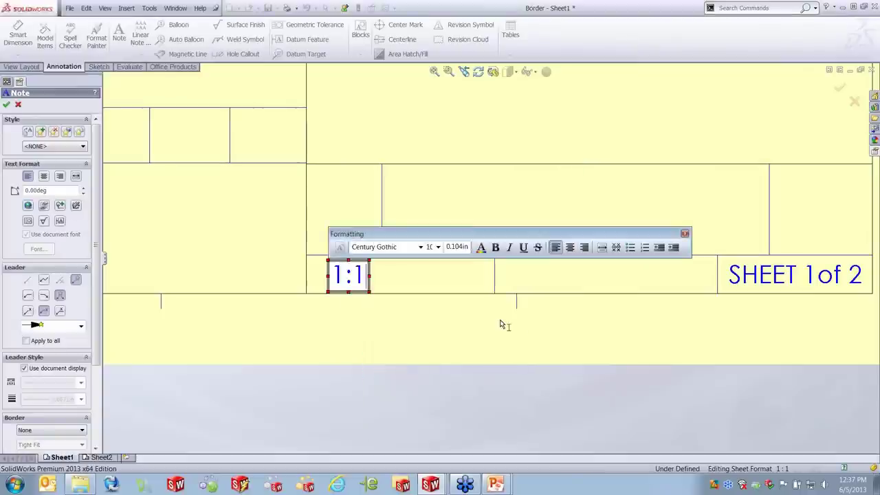
left_click(452, 342)
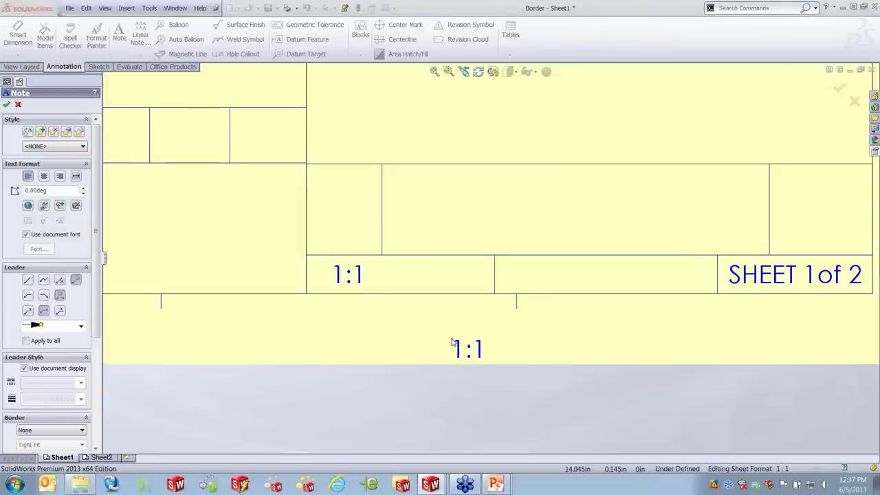
key("Escape")
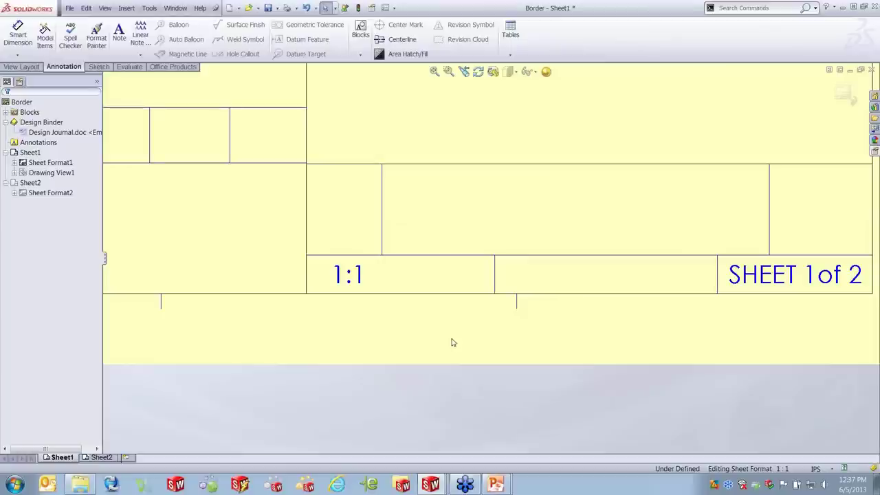
Copy the "PROJECT:" label into the large cell below it, aligned under the original
scroll(502, 222, "up", 5)
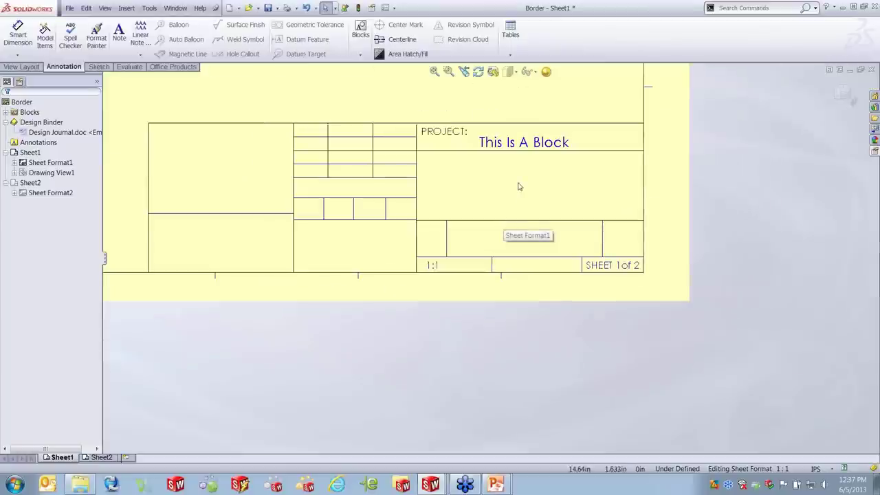
scroll(489, 175, "down", 4)
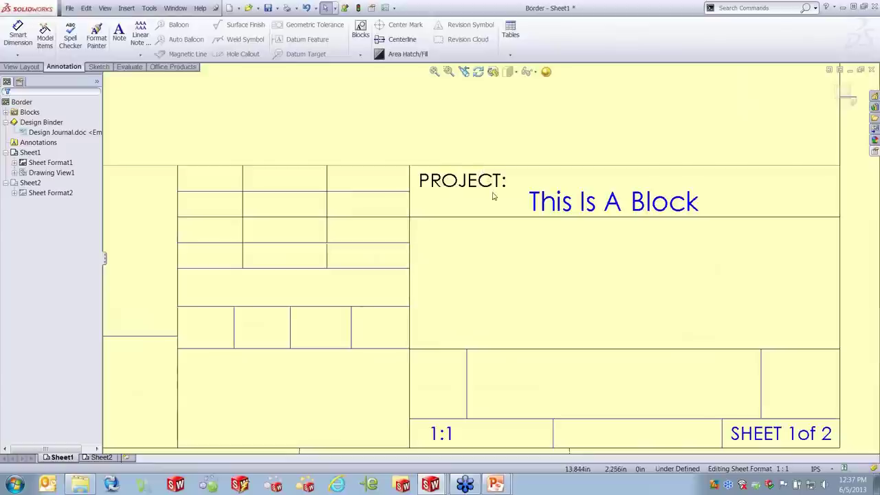
left_click(484, 180)
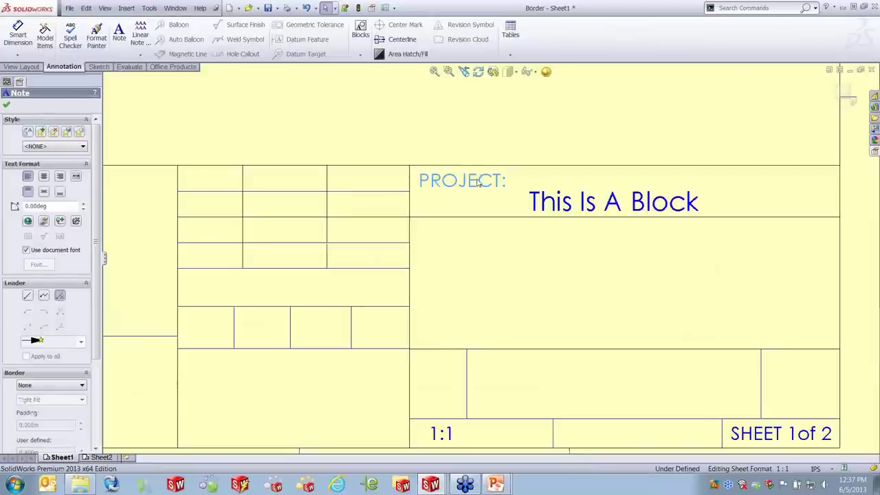
left_click(470, 237)
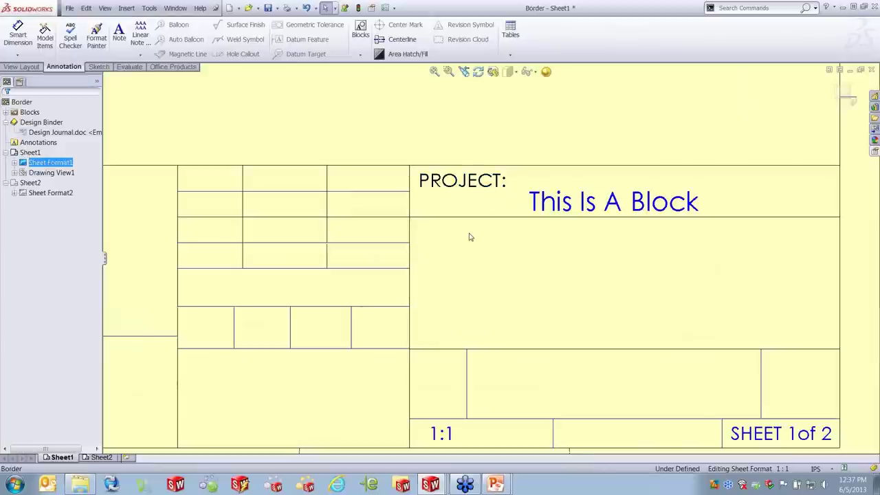
key("ctrl+v")
left_click_drag(496, 242, 471, 236)
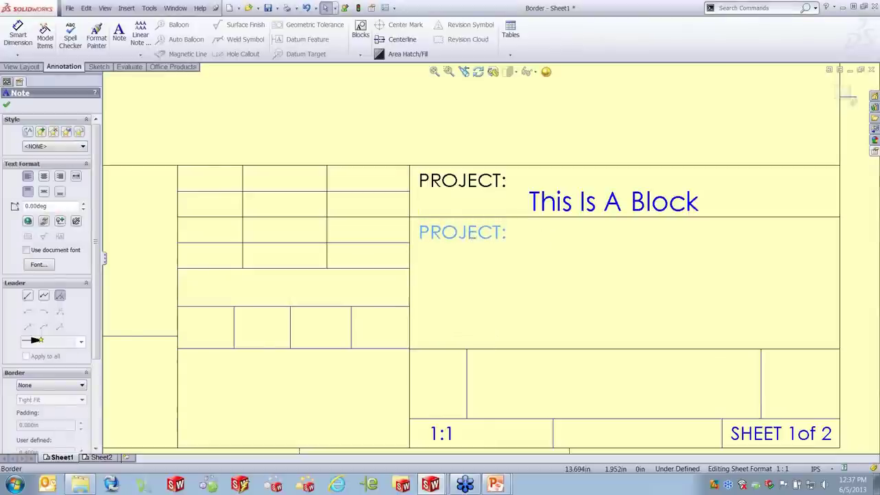
Change the copied label in the large cell to "DESCRIPTION:" and exit sheet format editing
double_click(472, 236)
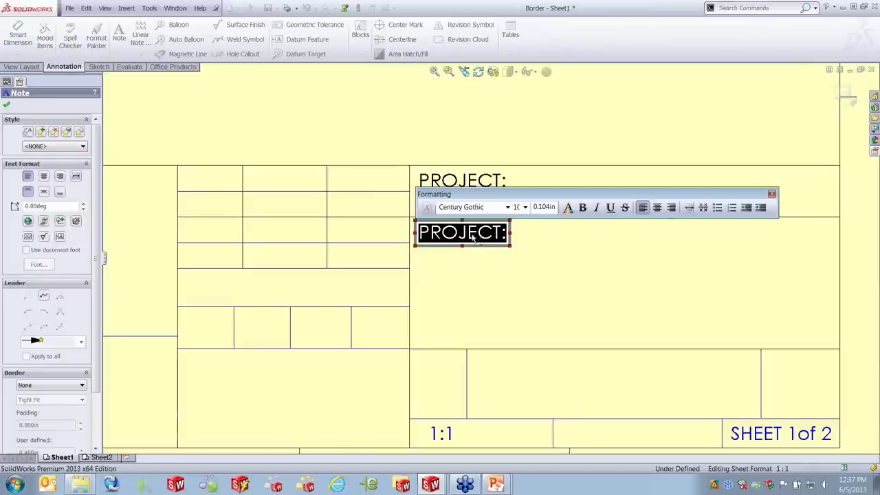
type("DESCRI")
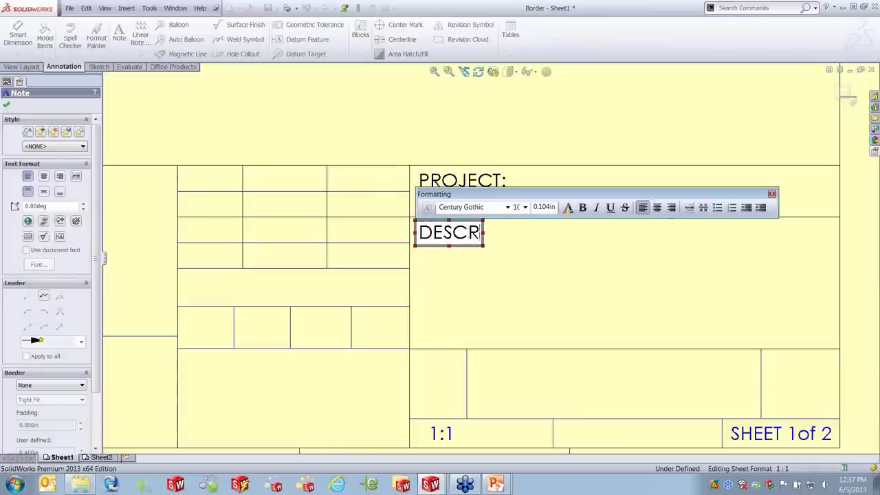
type("PTION")
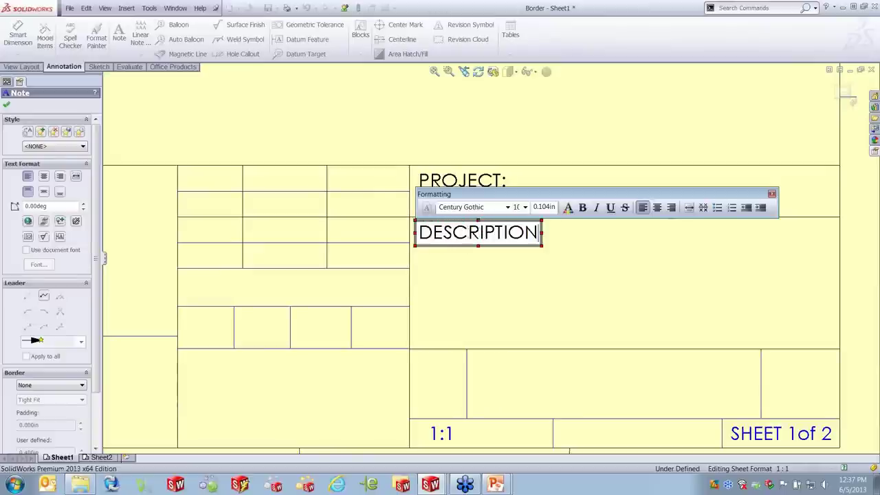
type(":")
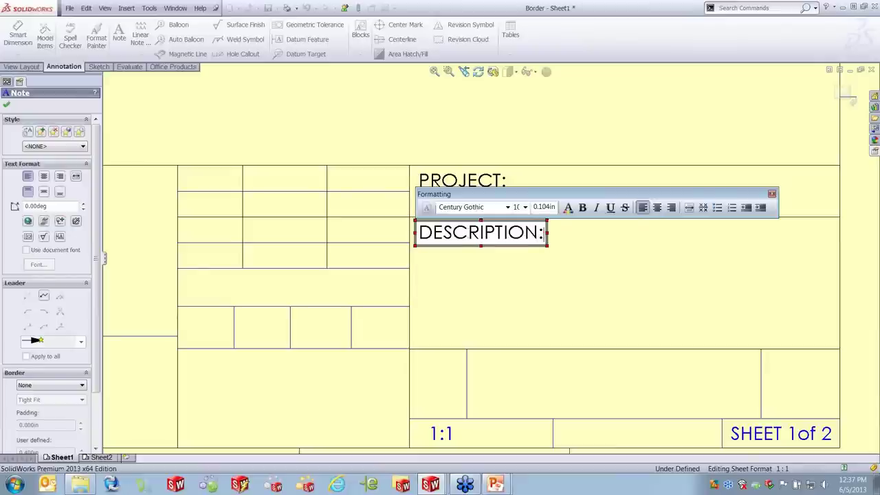
left_click(521, 297)
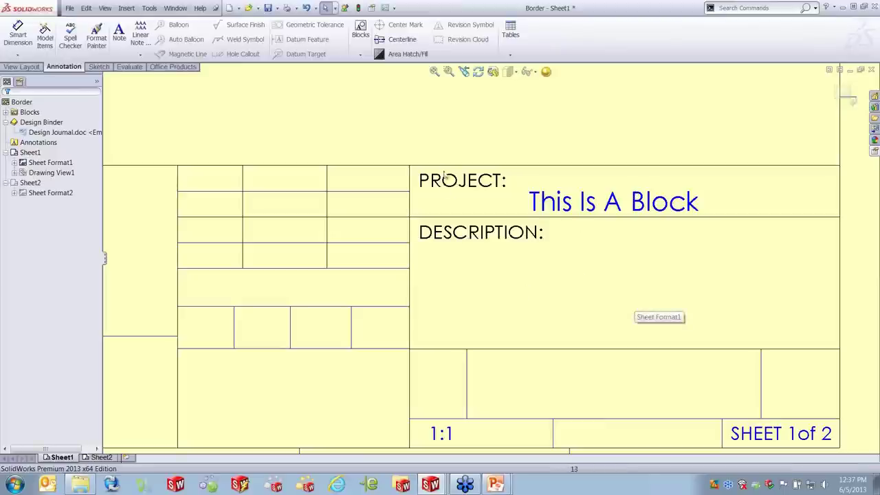
left_click(844, 95)
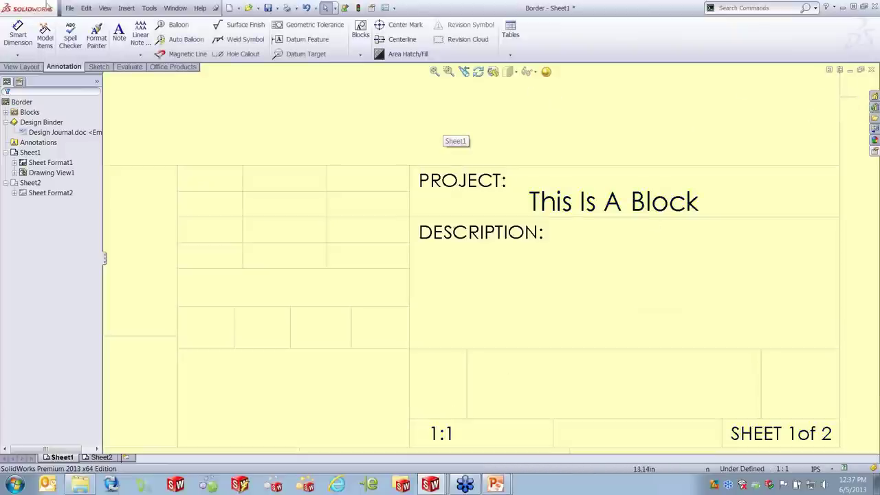
Open the recently used drawing Logos and Blocks.SLDDRW to inspect its finished title block
left_click(70, 8)
left_click(120, 241)
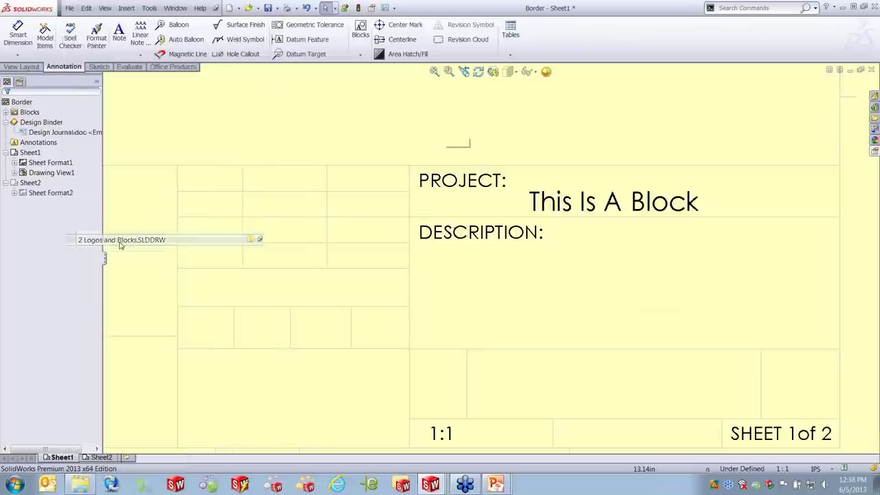
scroll(588, 344, "down", 5)
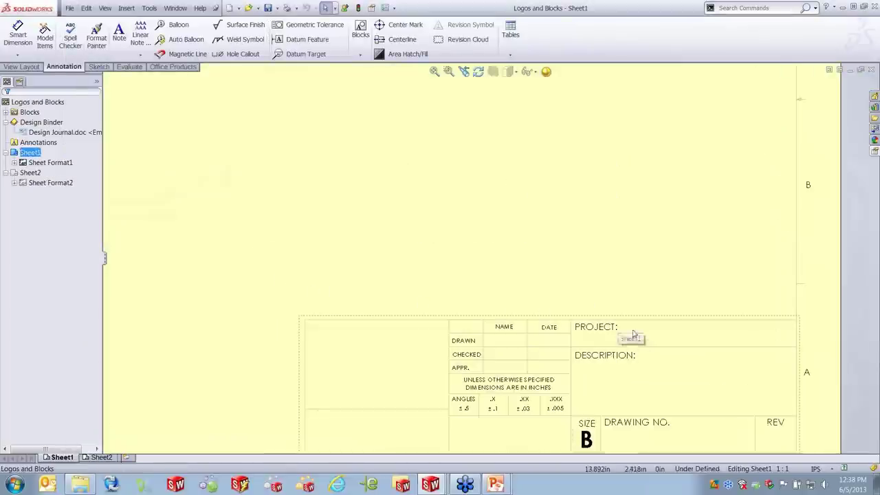
scroll(629, 323, "down", 1)
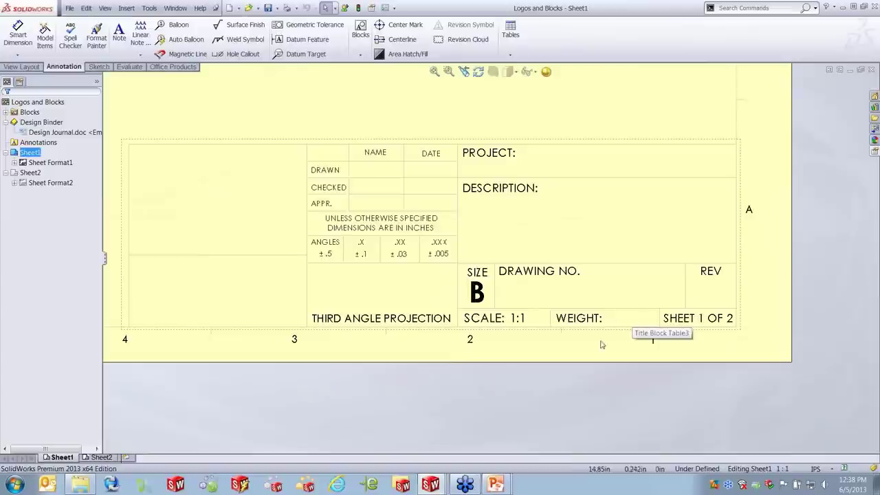
Edit Sheet1's sheet format and turn on the display of annotation link errors for the title block notes
right_click(586, 103)
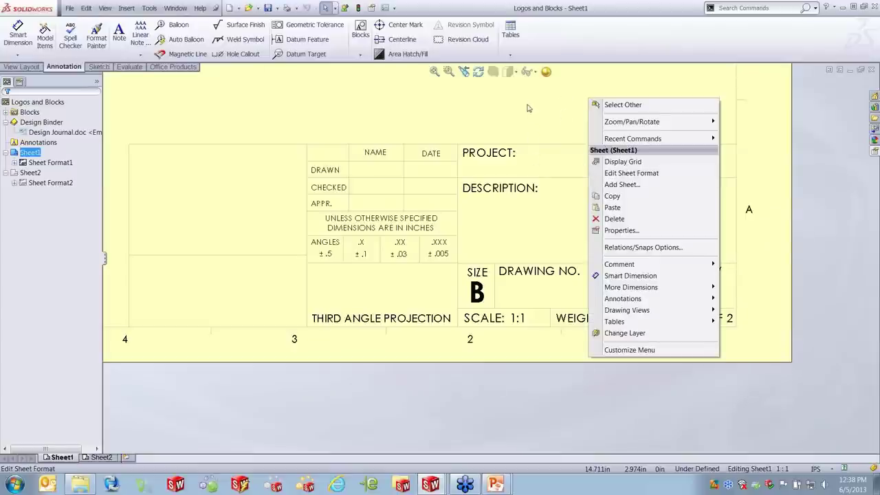
left_click(615, 173)
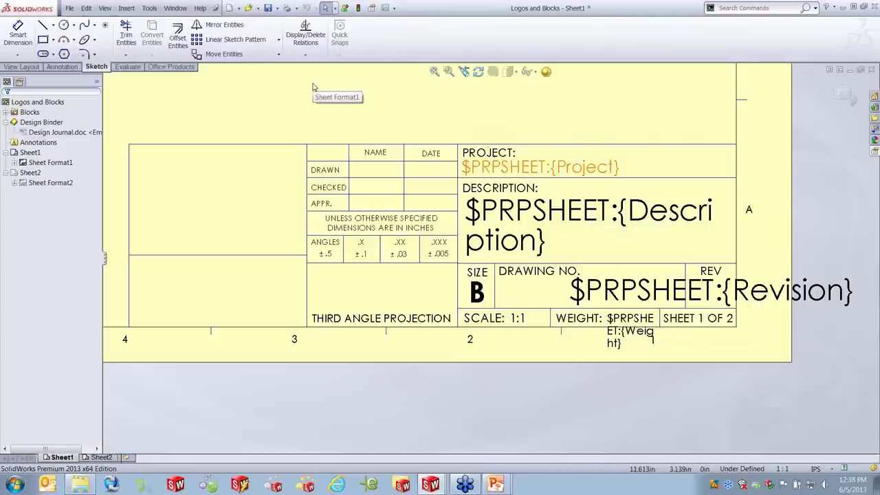
left_click(105, 9)
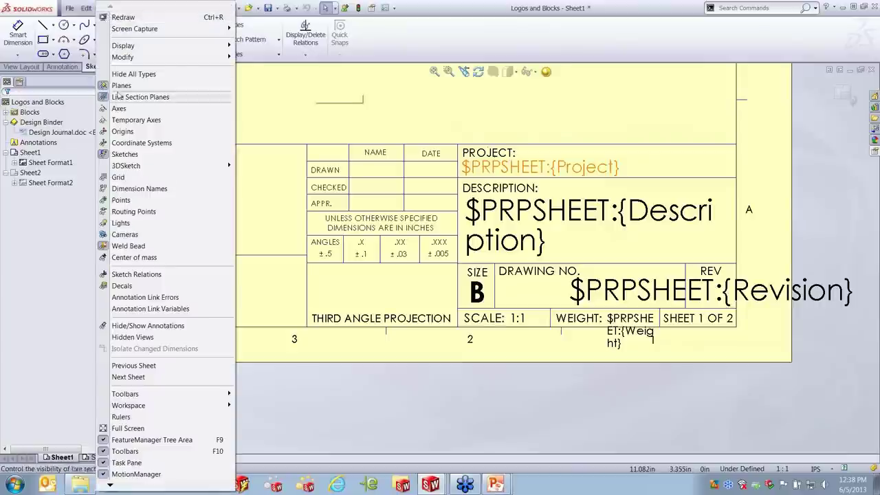
left_click(178, 297)
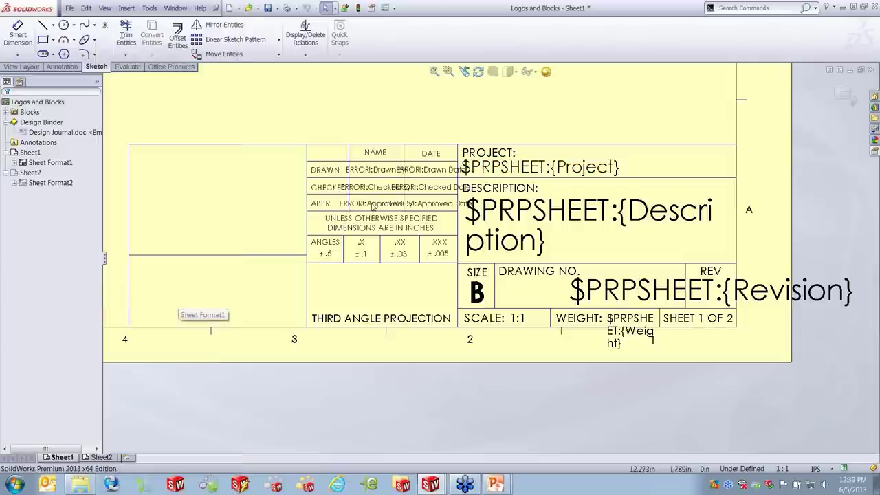
scroll(444, 236, "down", 3)
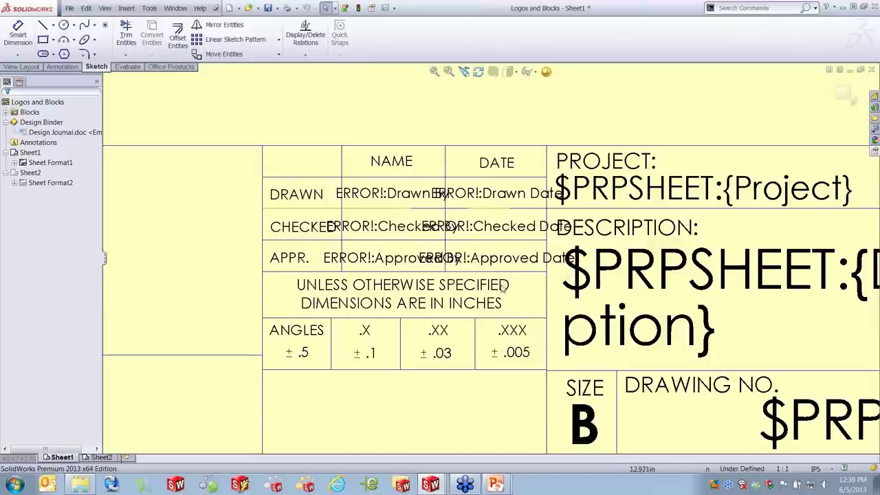
Hide the annotation link errors shown in the title block of the sheet format
scroll(493, 297, "up", 2)
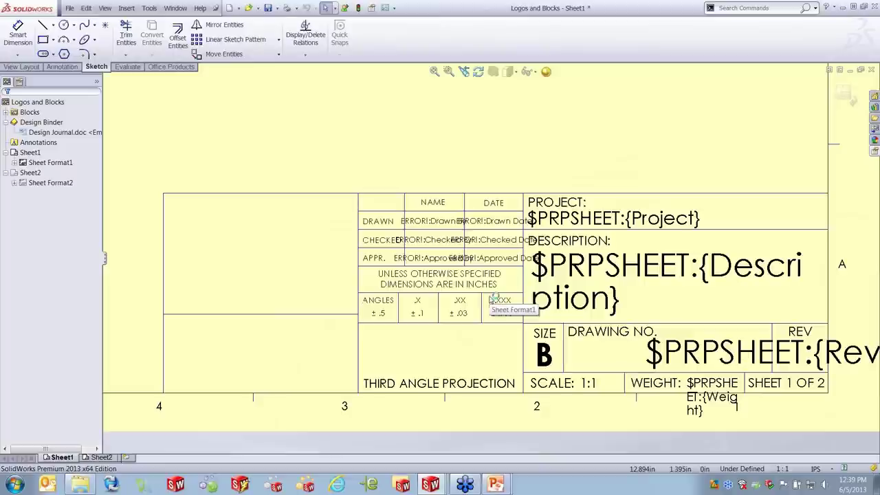
left_click(104, 8)
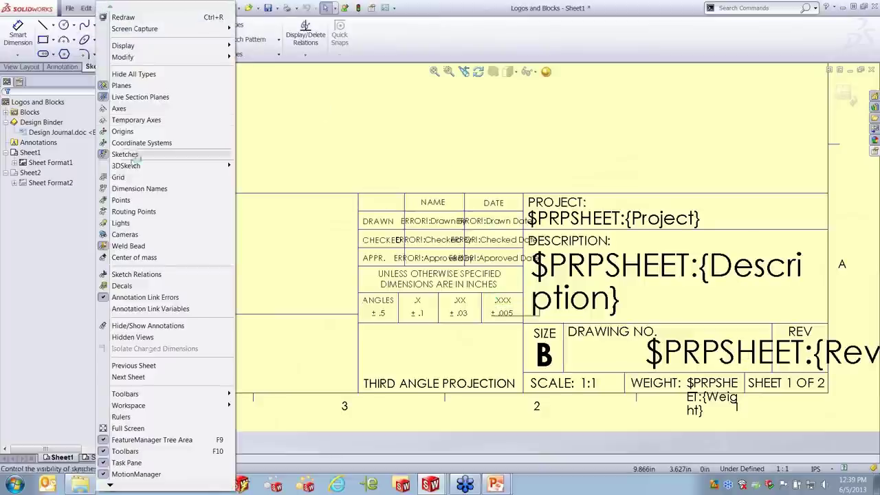
left_click(151, 300)
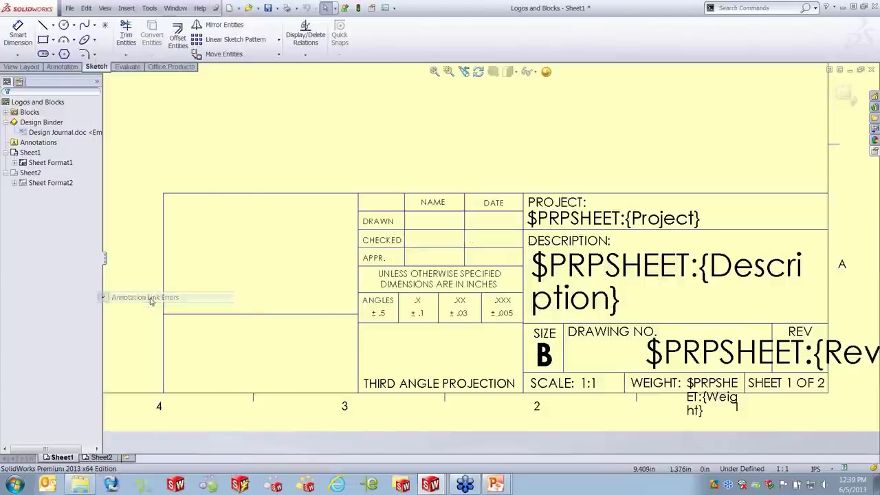
Turn on the display of annotation link variables for the drawing
left_click(107, 8)
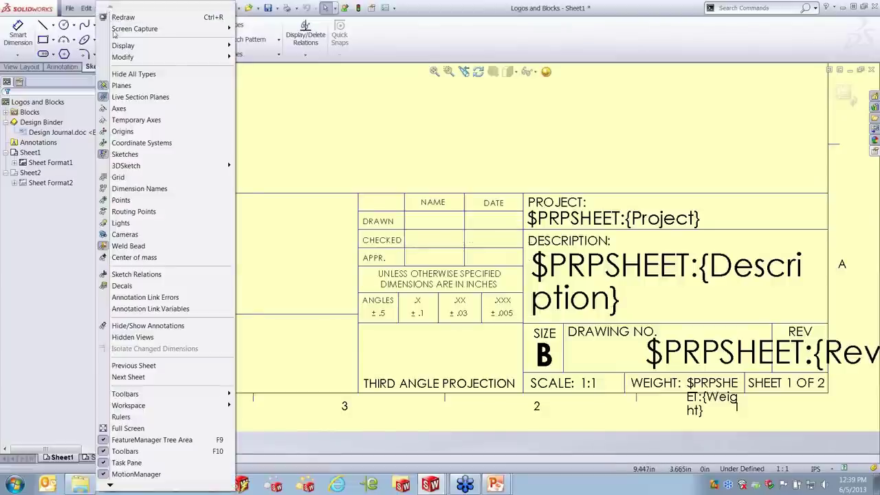
left_click(156, 309)
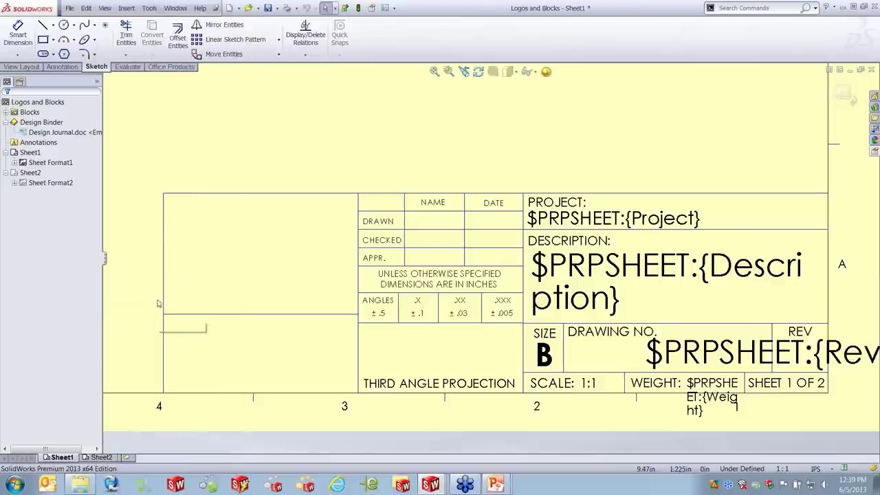
left_click(105, 8)
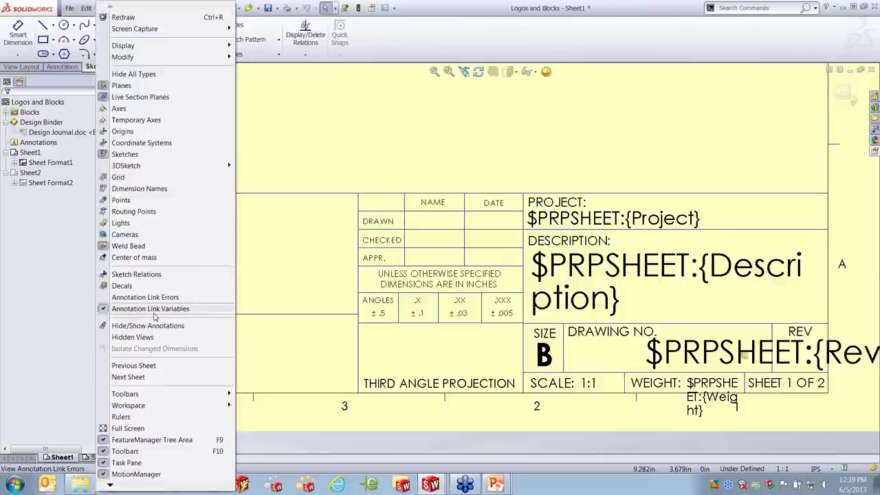
left_click(694, 161)
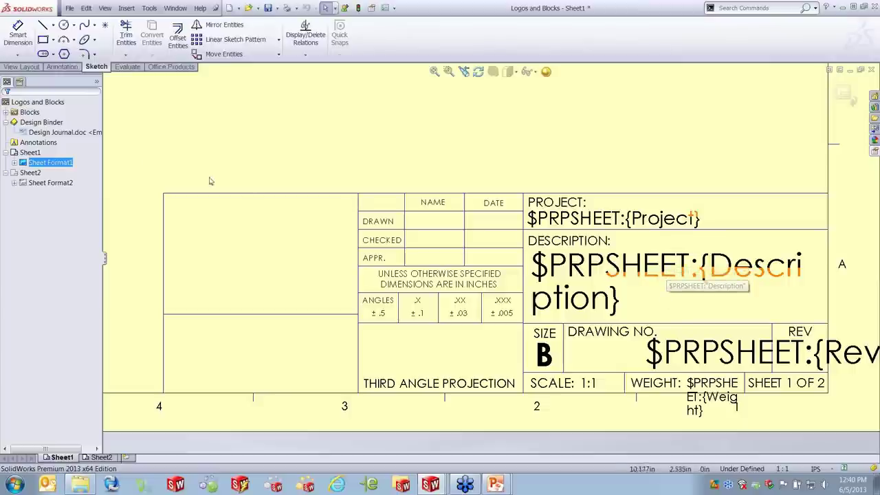
Review Sheet1's sheet properties, including which model supplies the custom property values, and close them without changes
right_click(58, 165)
left_click(76, 239)
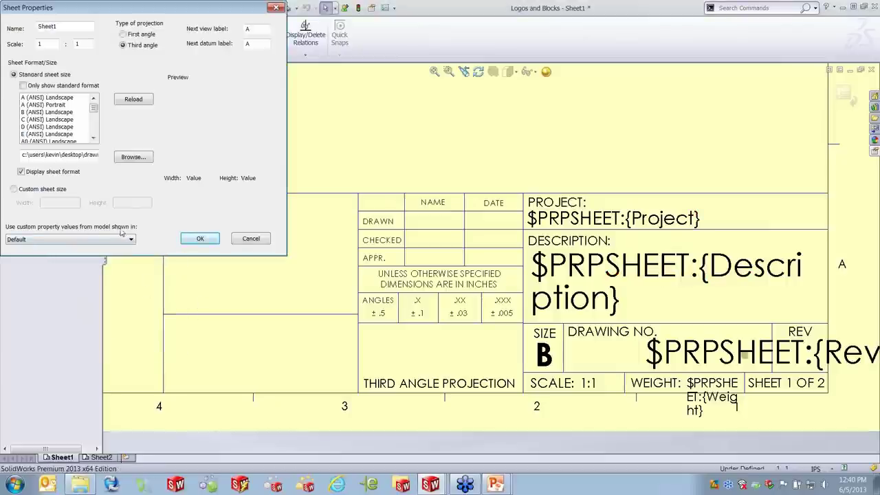
left_click(250, 239)
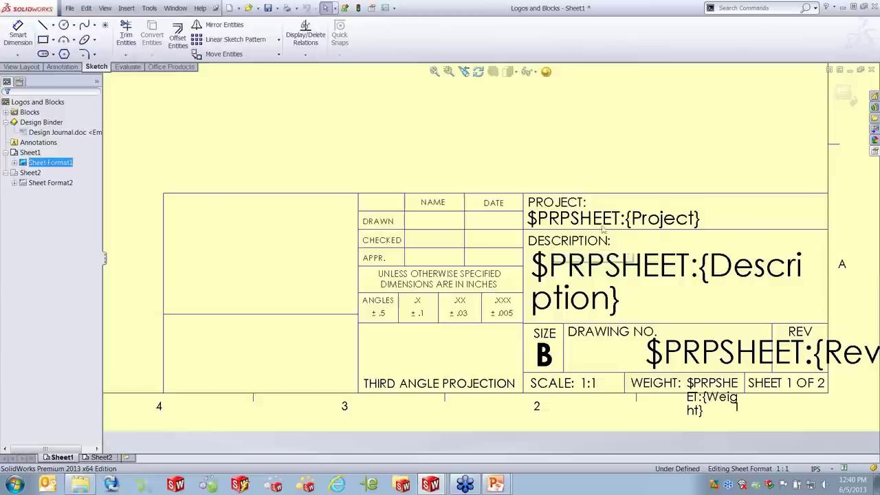
Turn off the display of annotation link variables and return from the sheet format to editing the sheet
left_click(105, 7)
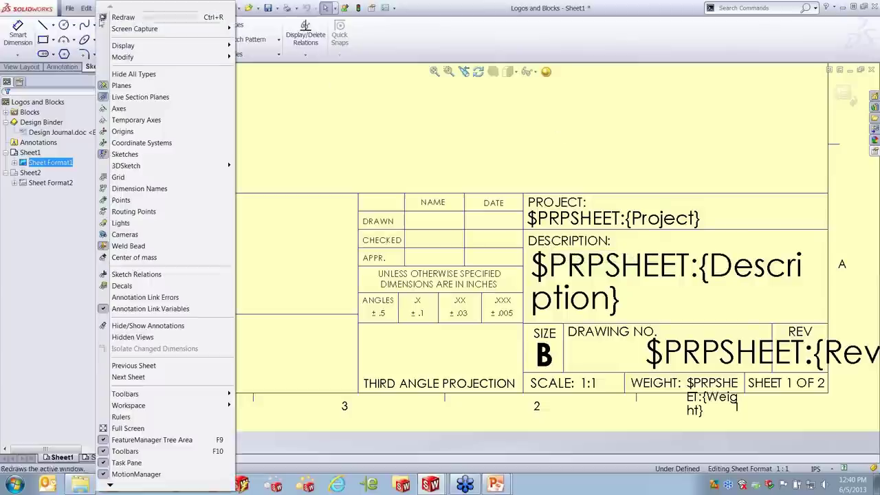
left_click(158, 309)
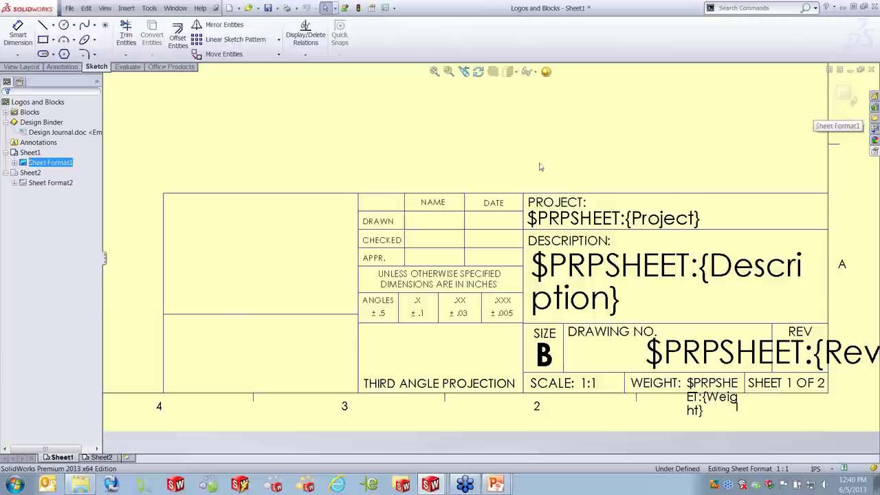
right_click(603, 137)
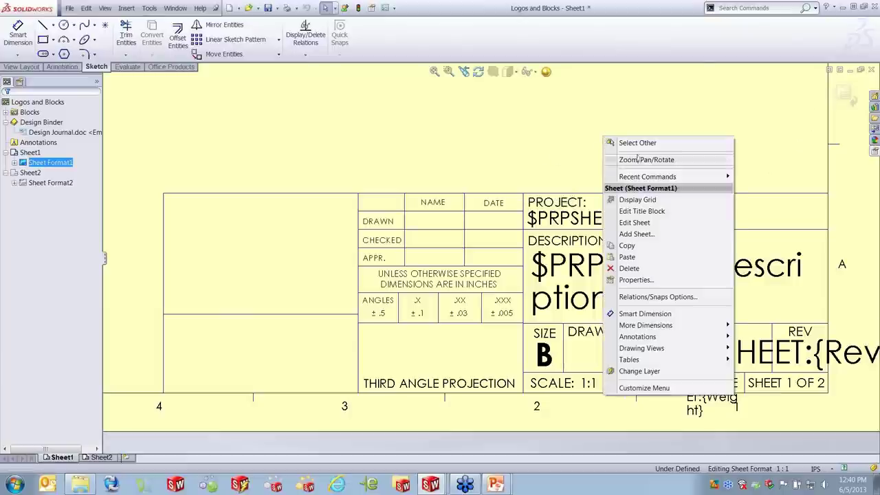
left_click(646, 222)
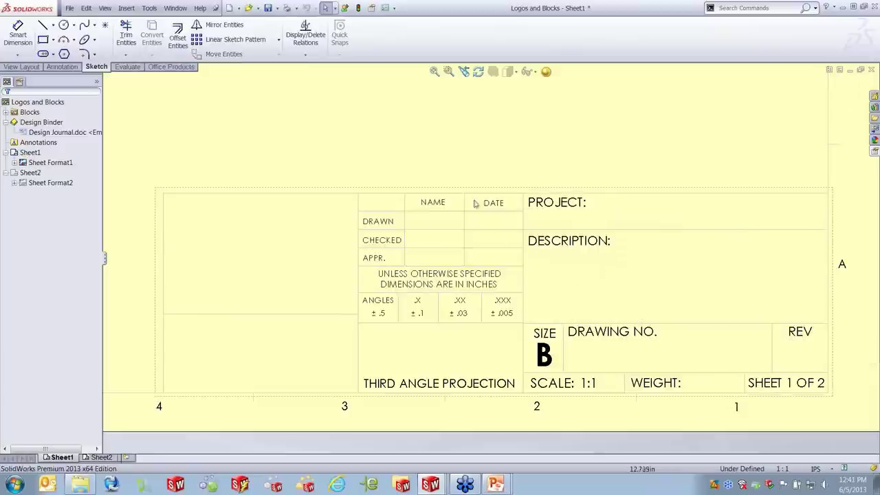
Toggle the display of annotation link variables while editing Sheet1 and clear the sheet selection
left_click(86, 7)
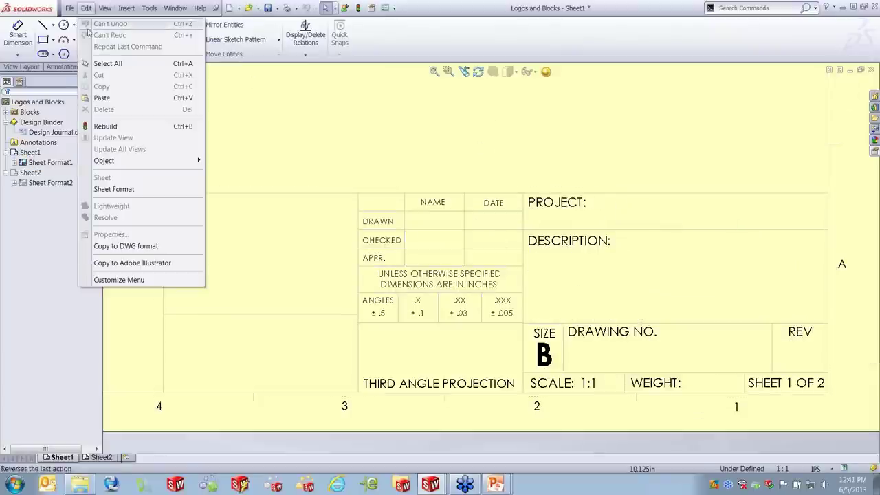
mouse_move(103, 10)
left_click(150, 308)
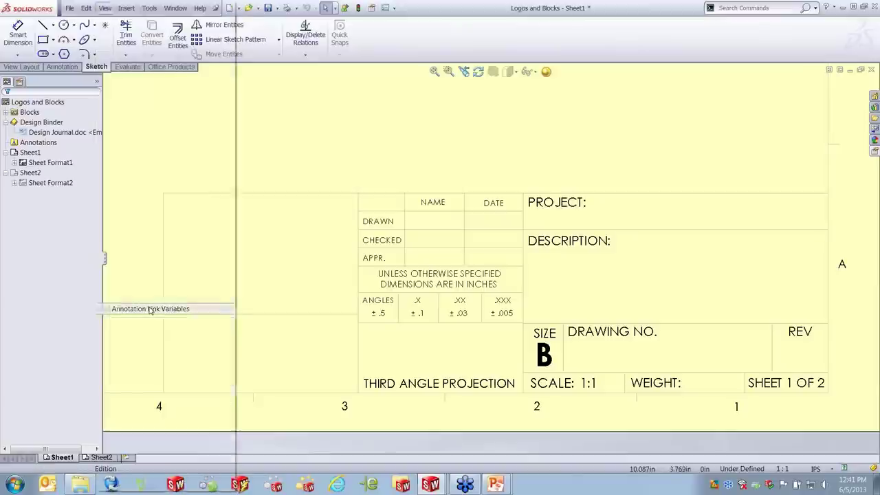
left_click(520, 141)
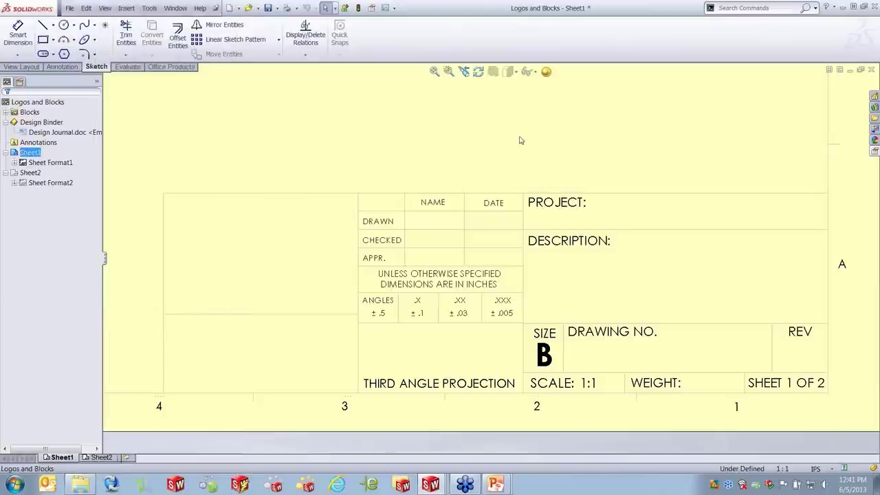
key("Escape")
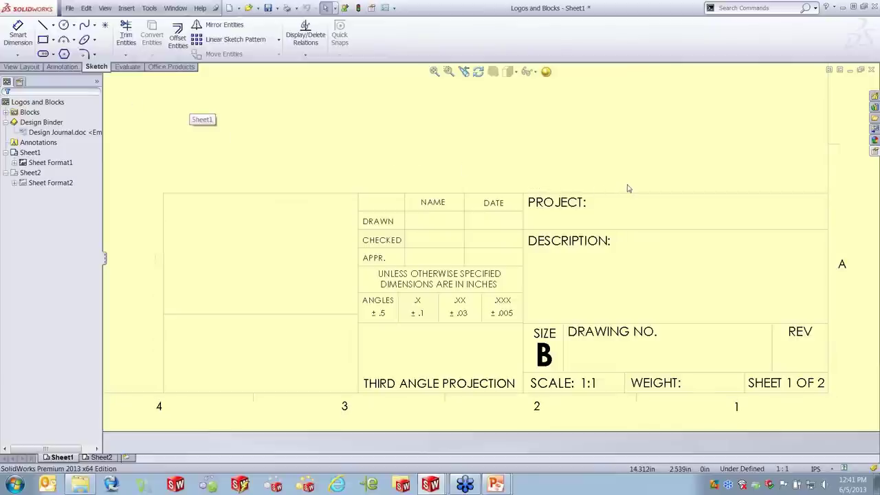
scroll(646, 265, "up", 3)
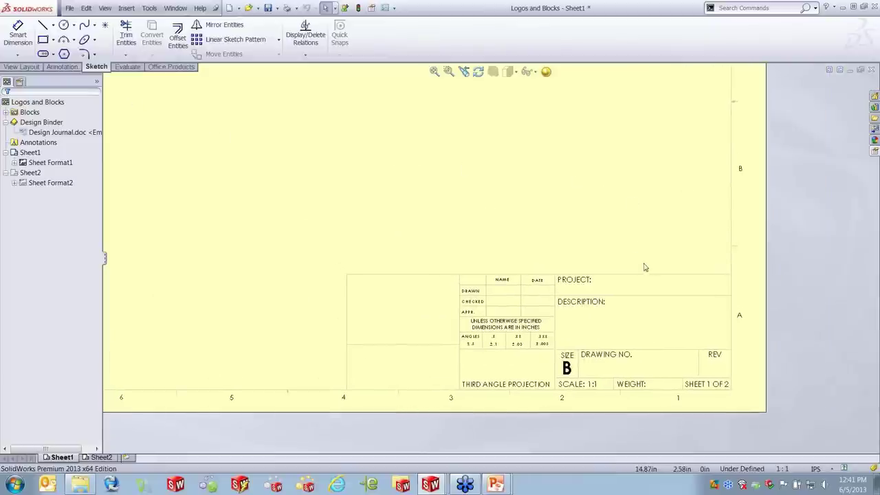
scroll(615, 312, "down", 1)
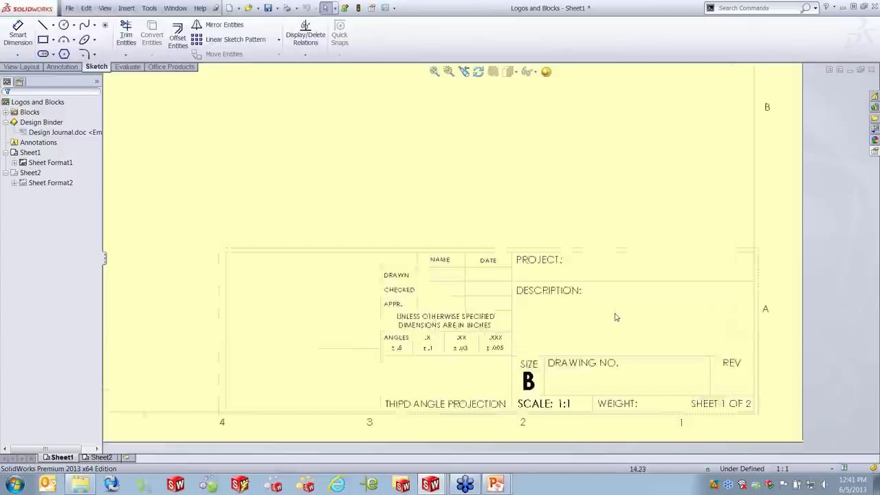
scroll(610, 306, "down", 4)
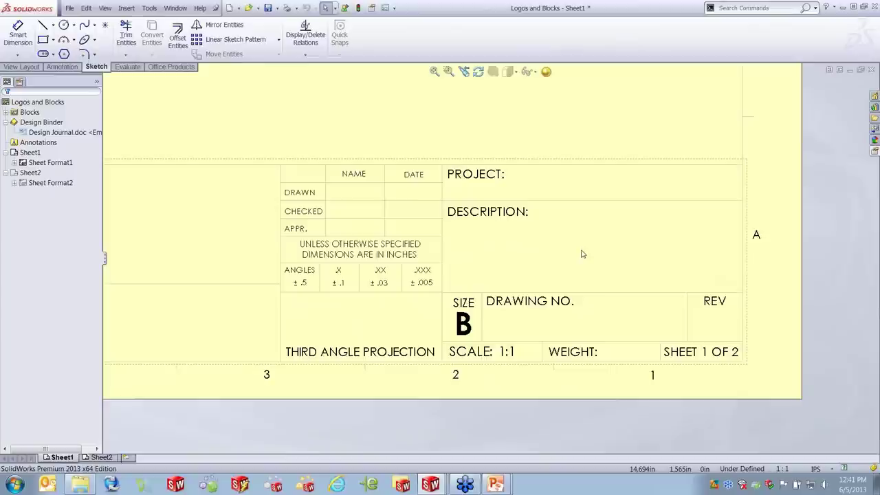
scroll(581, 254, "up", 5)
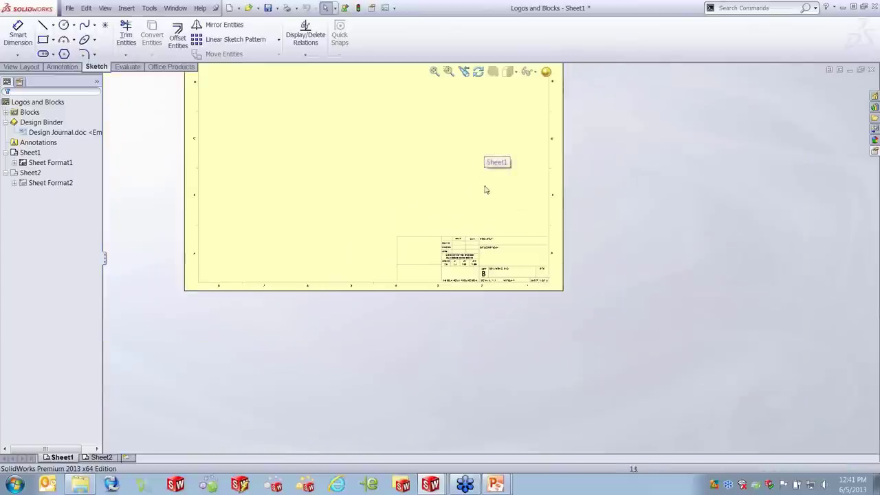
middle_click_drag(479, 183, 545, 268, "ctrl")
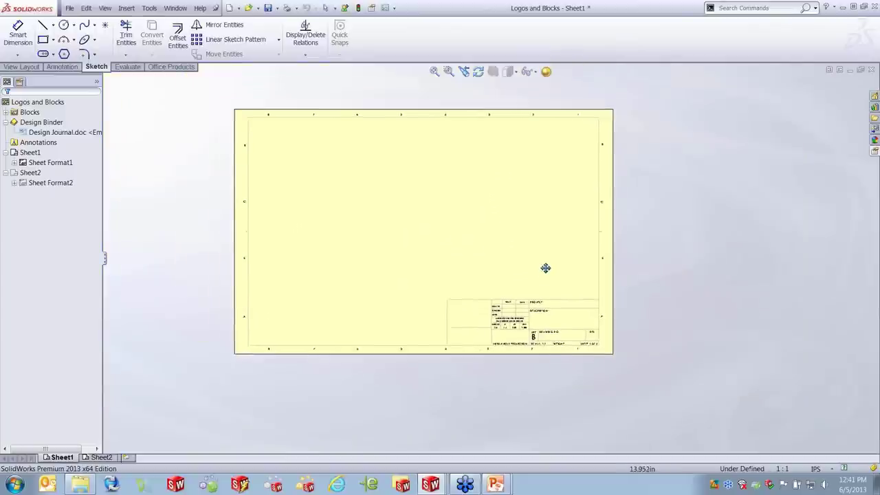
Switch to the open Border drawing and bring its title block into view
left_click(175, 8)
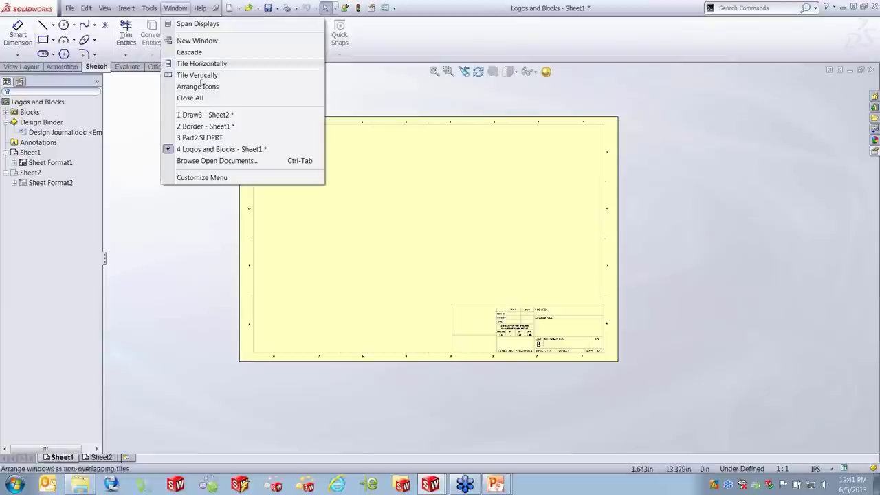
left_click(222, 128)
scroll(575, 332, "up", 3)
middle_click_drag(530, 281, 650, 310, "ctrl")
key("Escape")
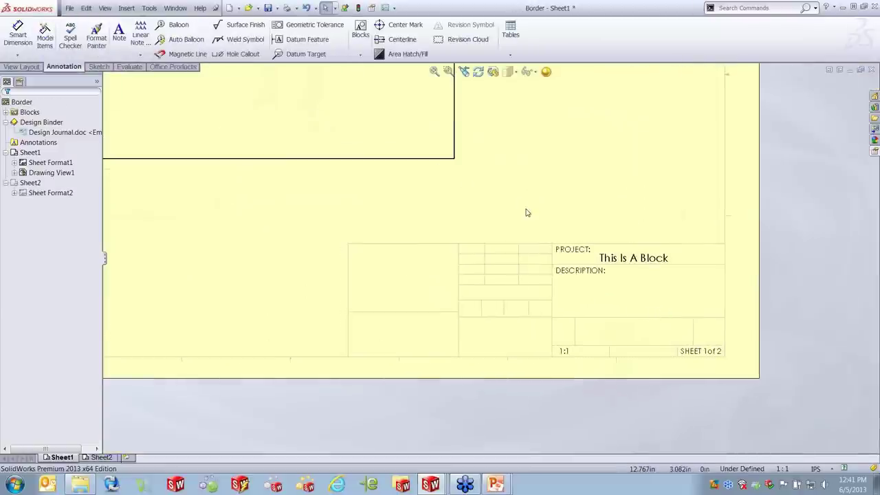
Delete Drawing View1 from Sheet1 of the Border drawing
left_click(461, 163)
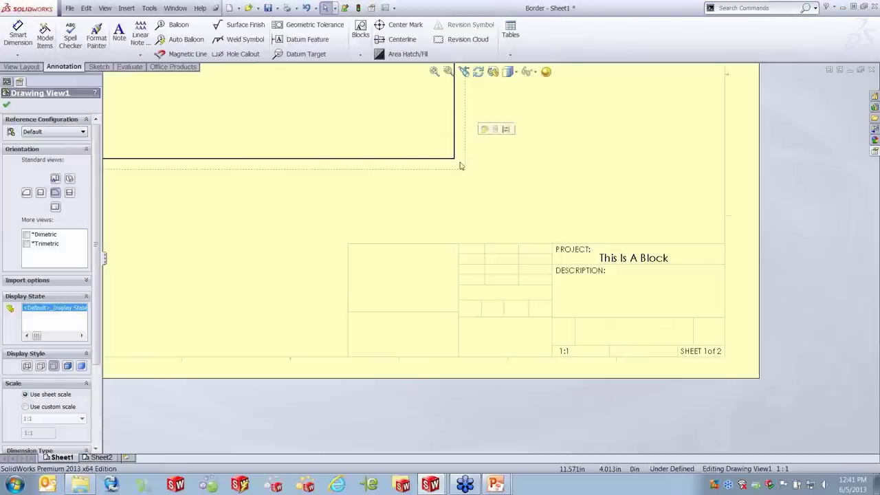
middle_click_drag(504, 204, 588, 267, "ctrl")
key("Escape")
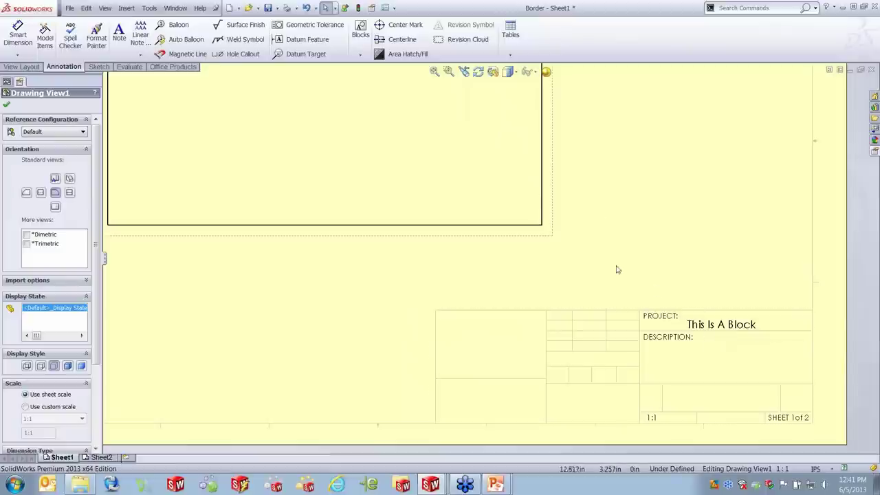
scroll(731, 330, "down", 3)
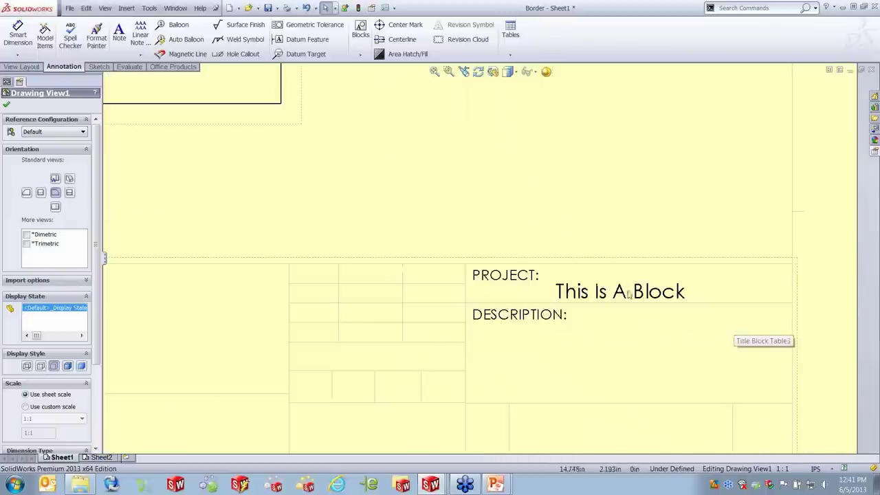
scroll(490, 258, "up", 3)
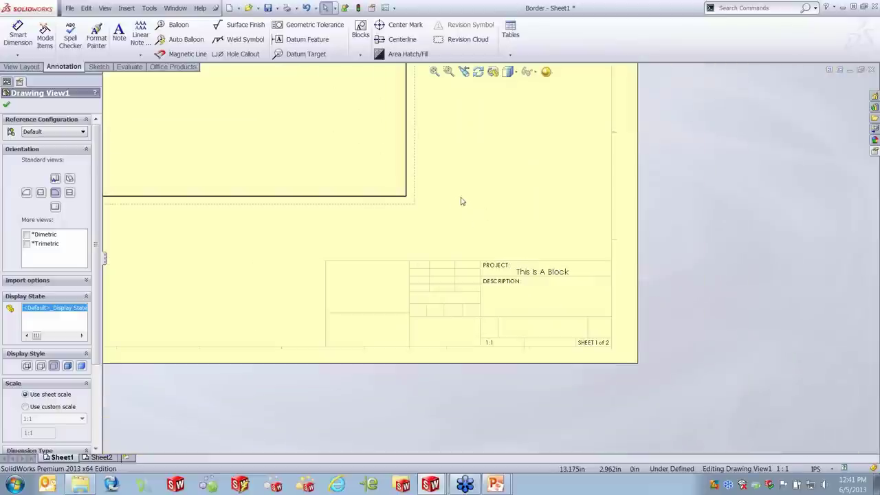
left_click(411, 182)
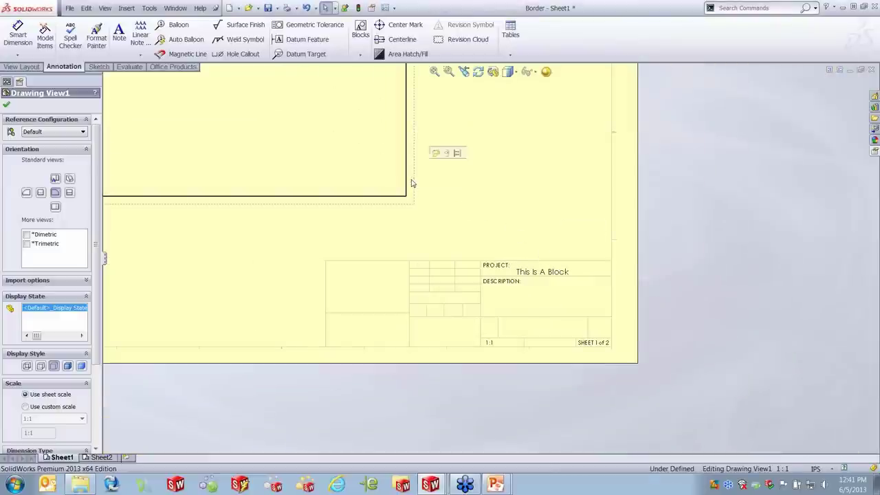
key("Delete")
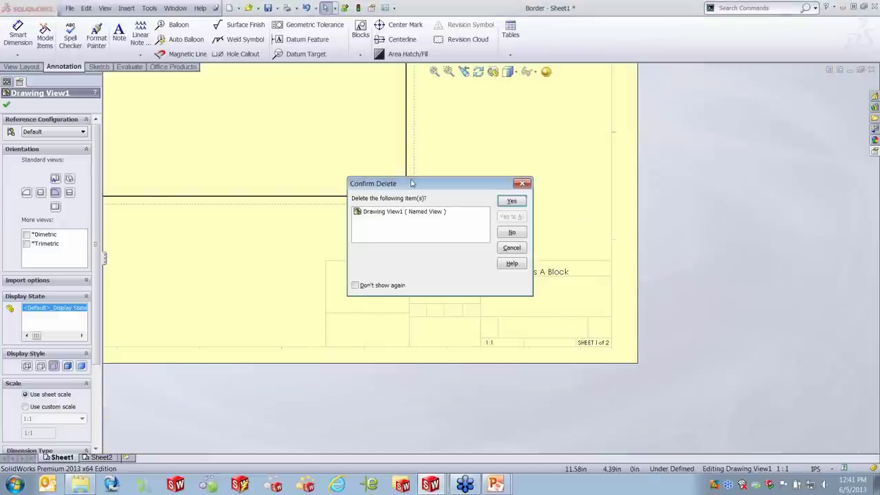
left_click(514, 201)
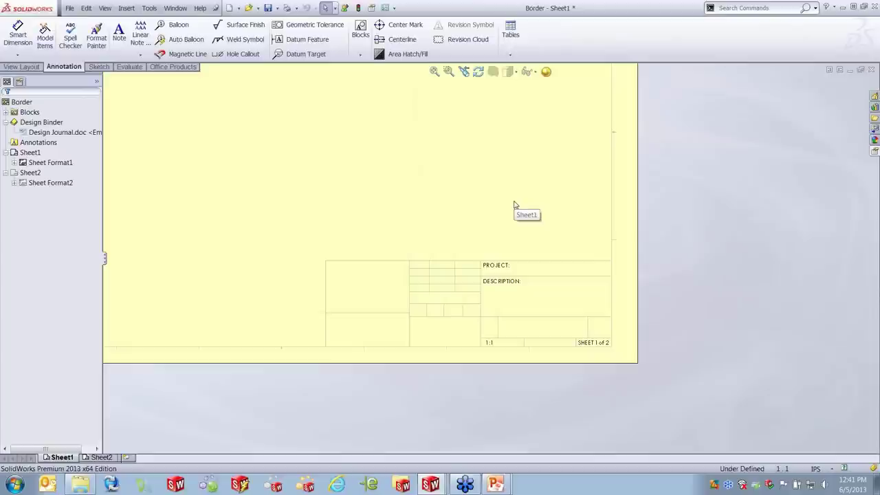
Delete the Drawn By, Drawn Date and Watermark custom properties from the Border drawing's file properties
middle_click_drag(510, 194, 638, 254)
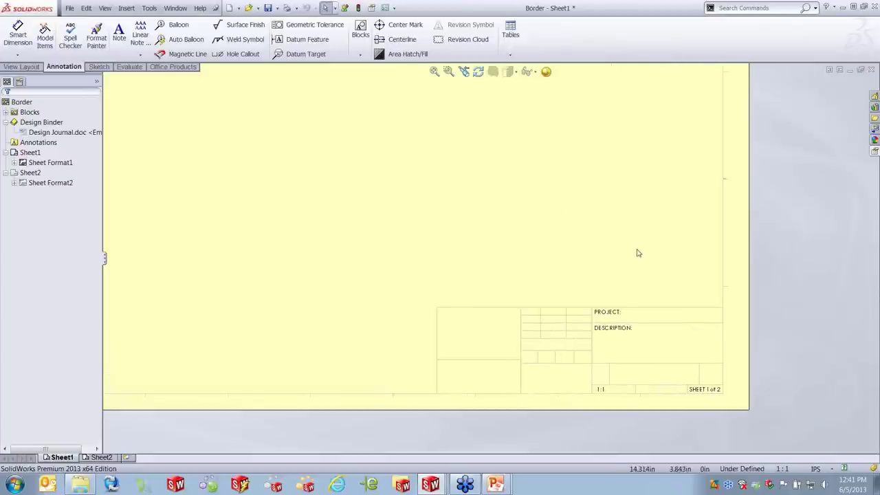
left_click(70, 8)
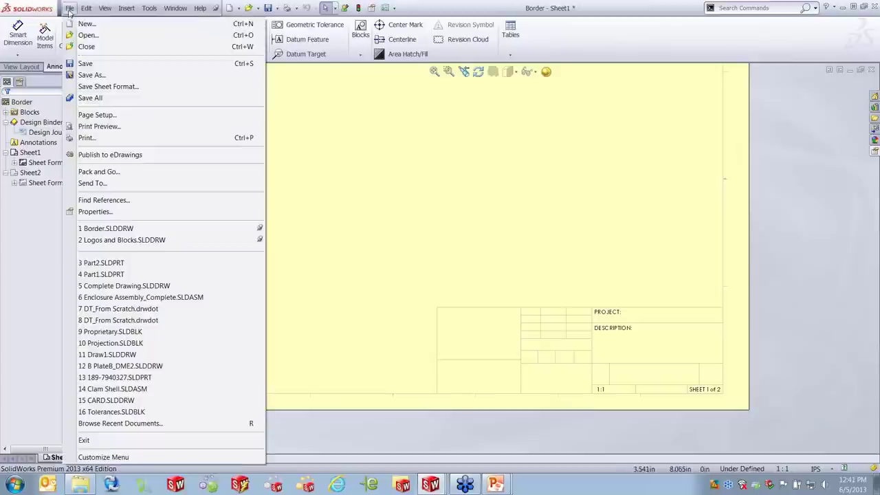
left_click(105, 215)
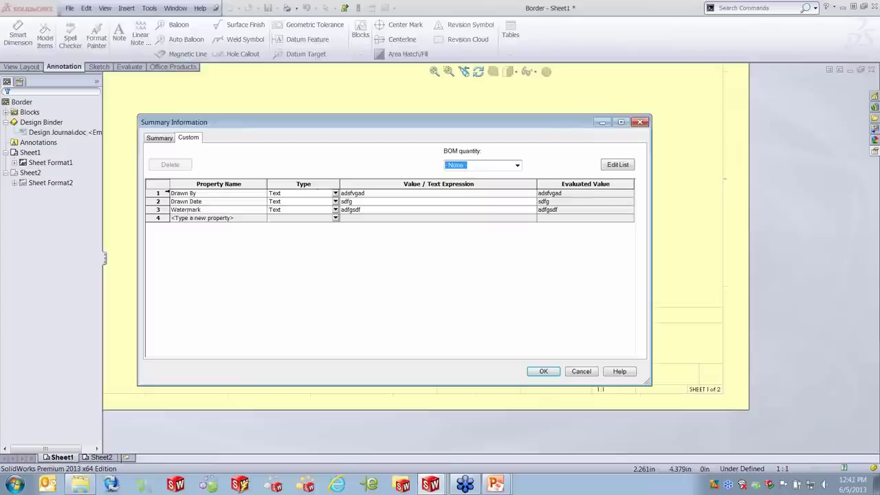
left_click(158, 193)
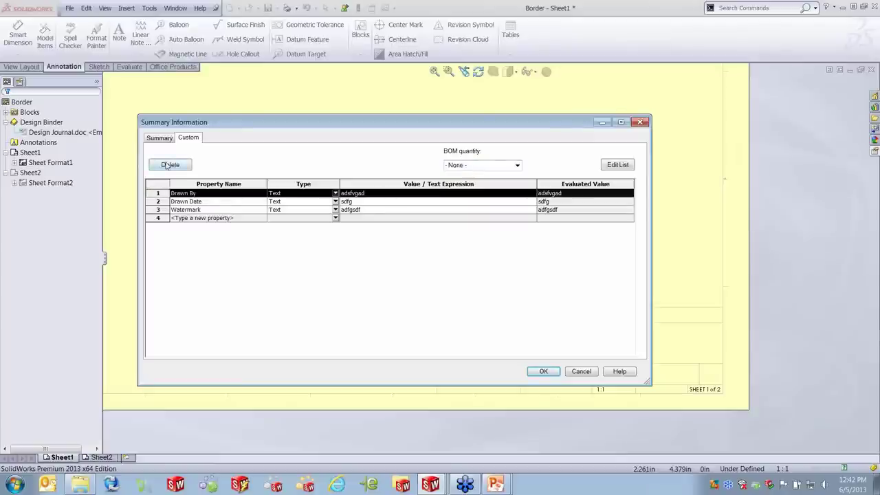
left_click(170, 164)
left_click(159, 193)
left_click(170, 164)
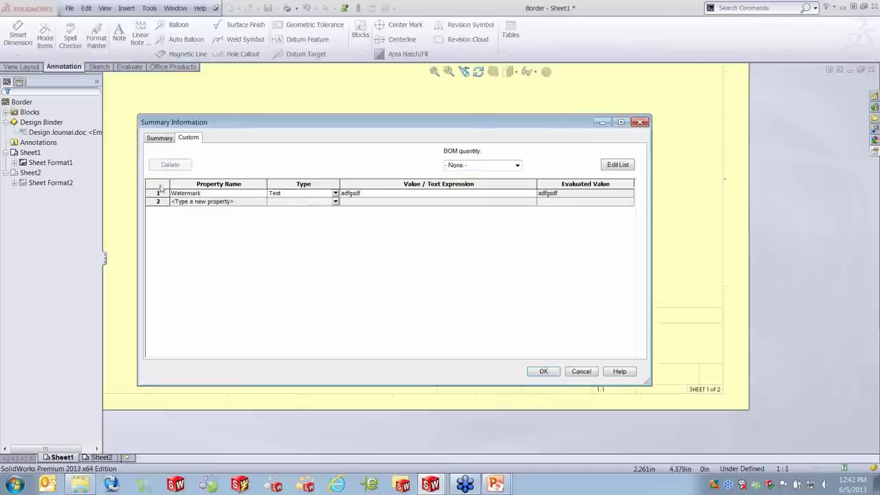
left_click(158, 193)
left_click(169, 165)
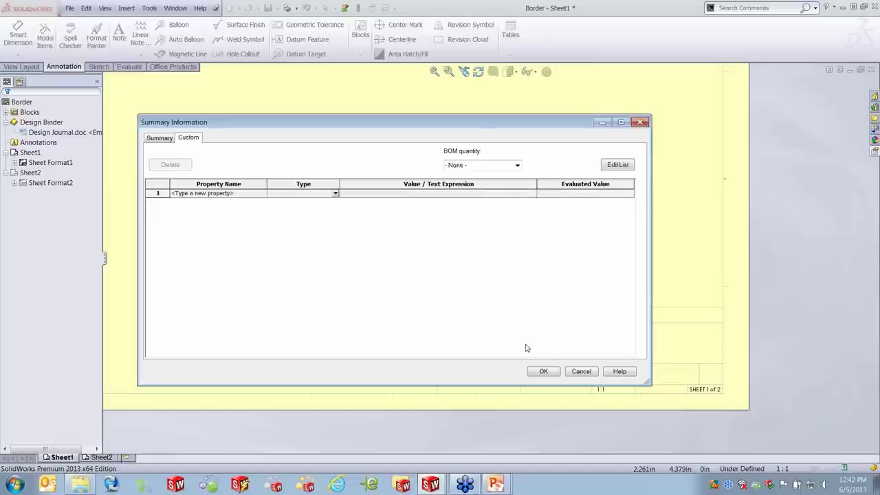
left_click(543, 371)
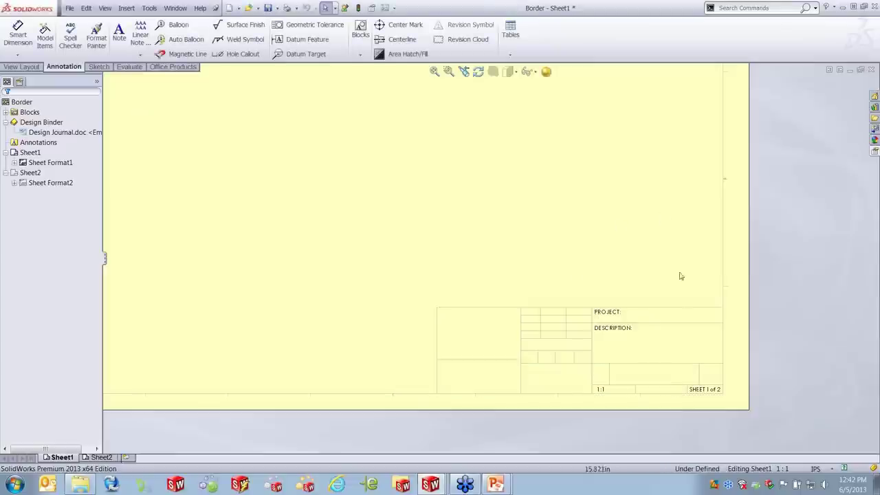
Switch to the open Logos and Blocks drawing and bring its title block into close view
scroll(651, 341, "down", 2)
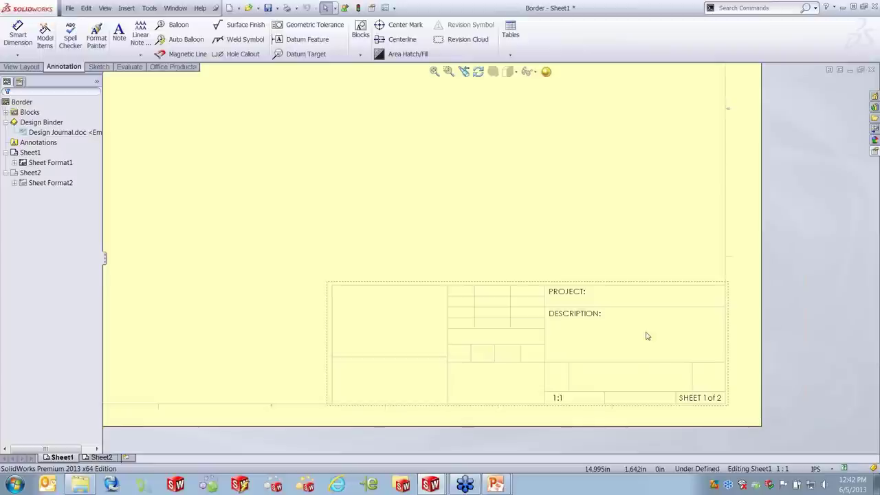
left_click(175, 8)
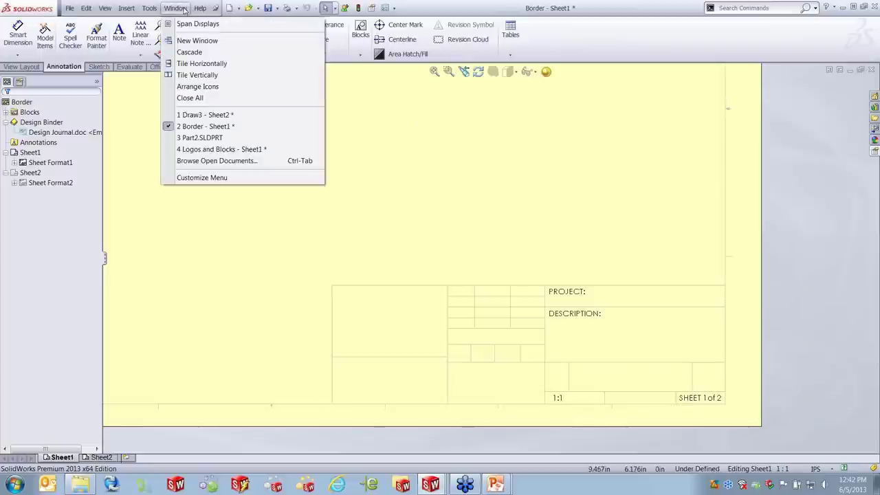
left_click(219, 149)
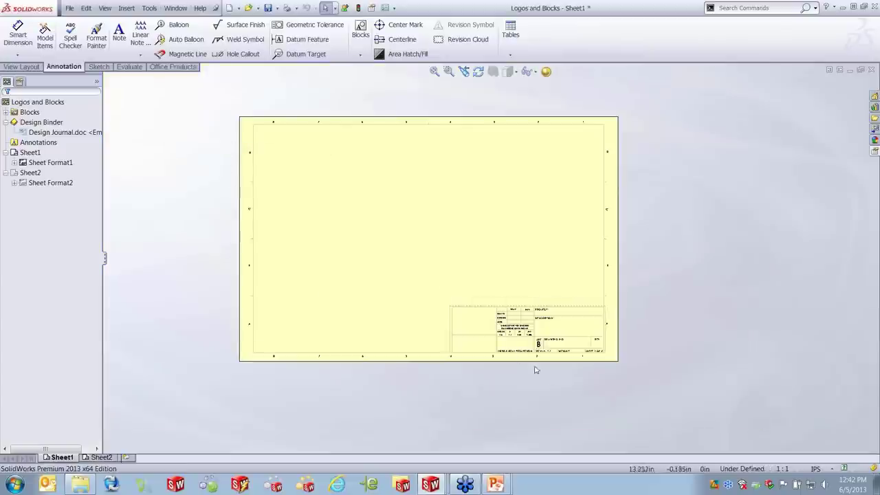
scroll(514, 288, "down", 2)
scroll(514, 288, "down", 2)
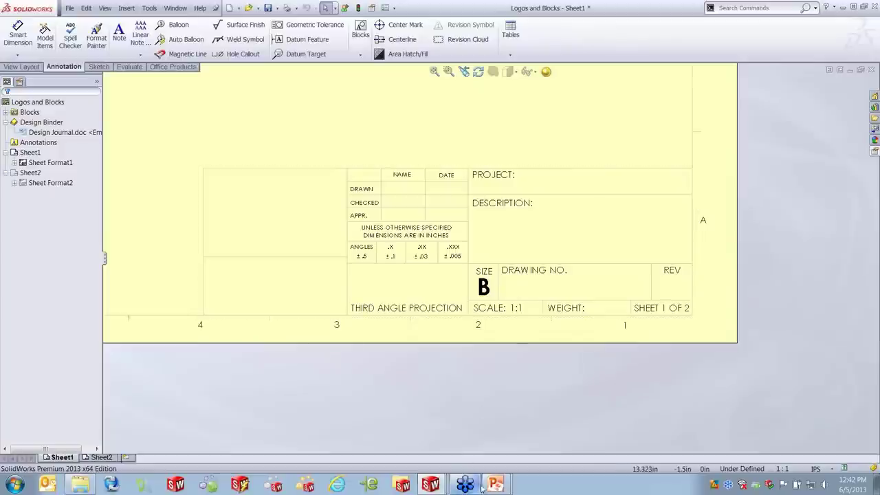
Switch to the PowerPoint slide show, advance to the Add Blocks and Logos slide with the sample images, and end the show
mouse_move(495, 483)
left_click(491, 460)
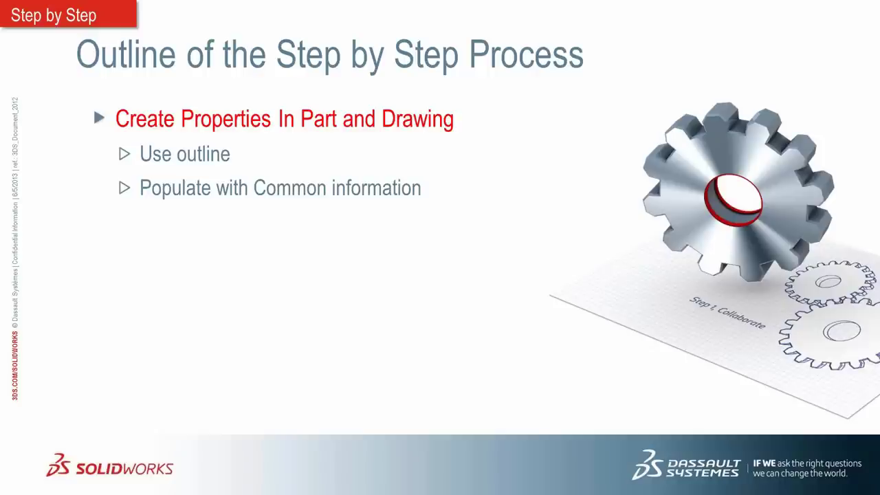
key("Right")
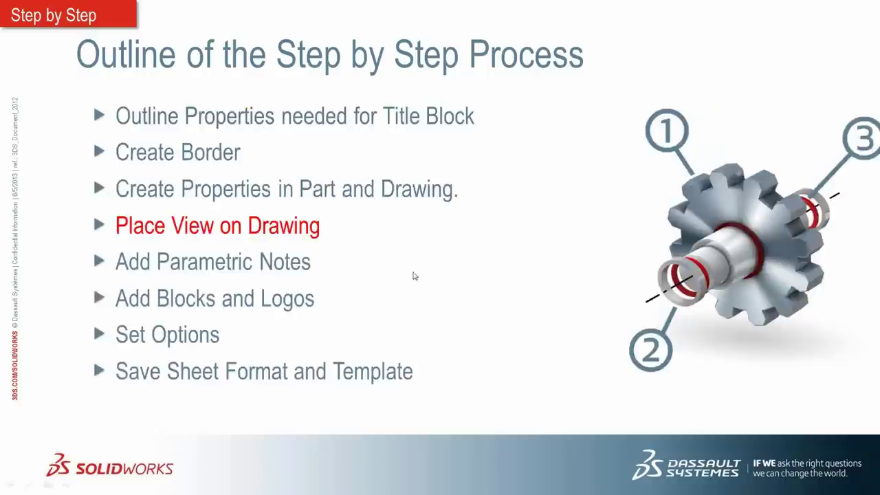
key("Right")
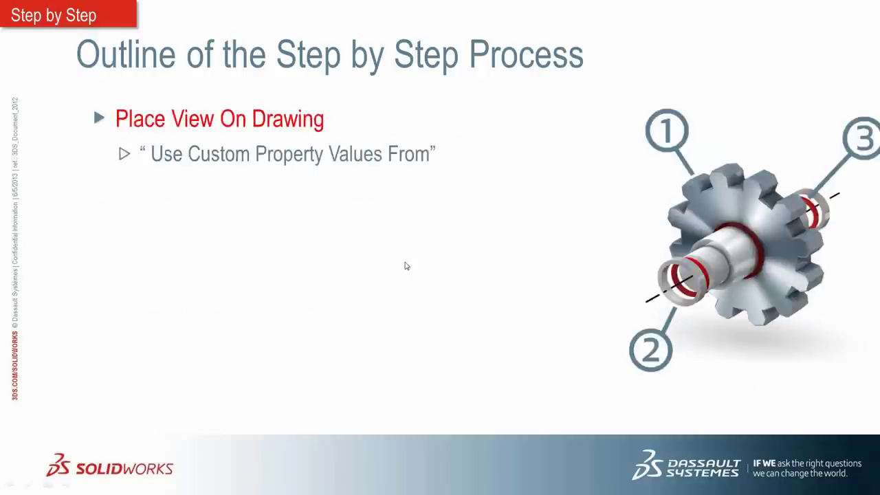
key("Right")
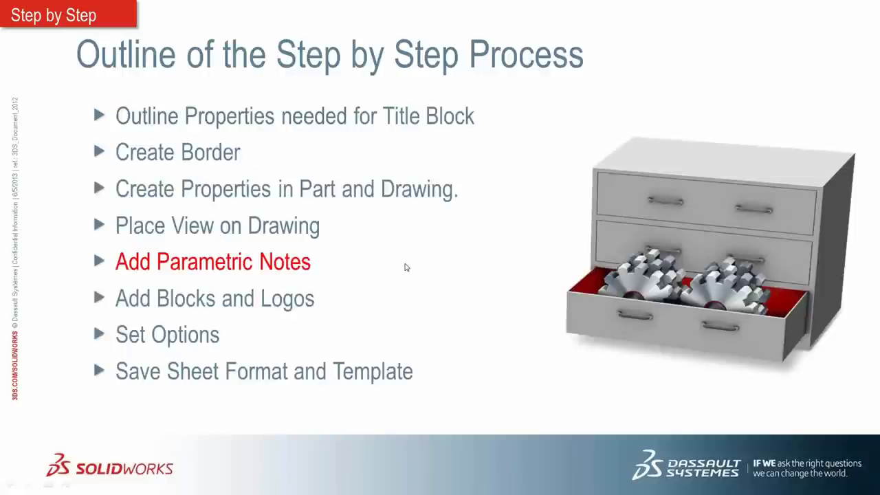
key("Right")
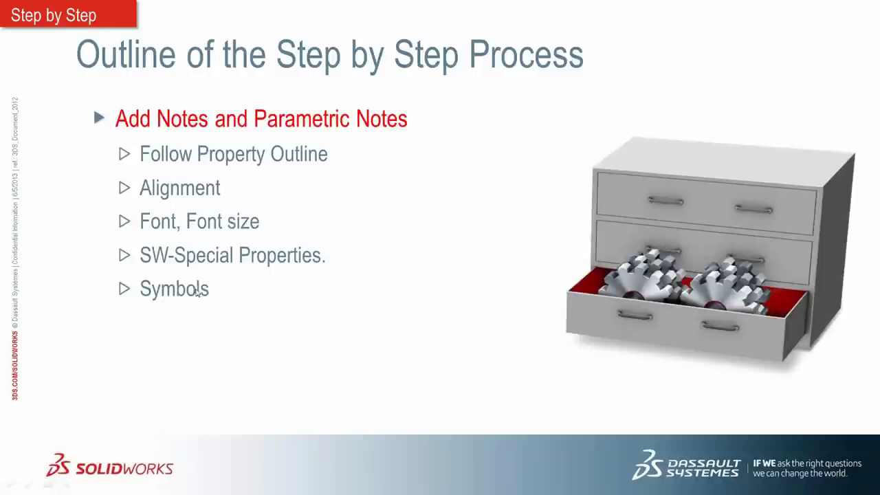
left_click(376, 292)
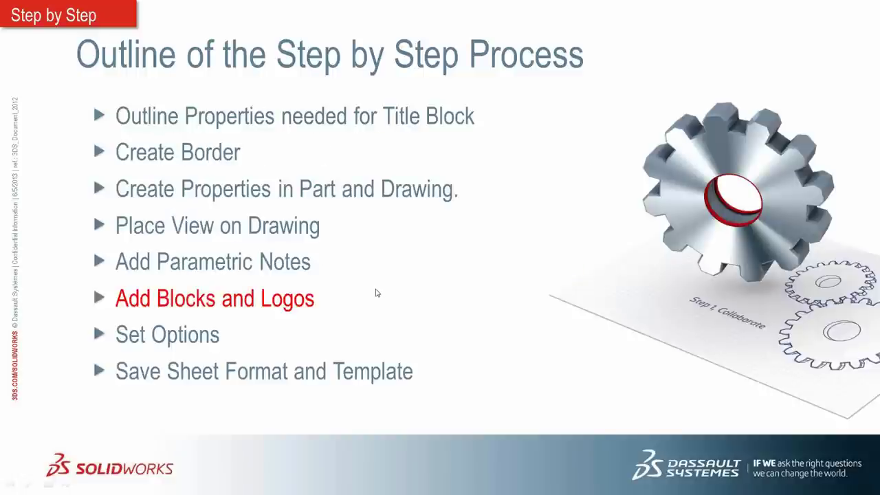
left_click(376, 293)
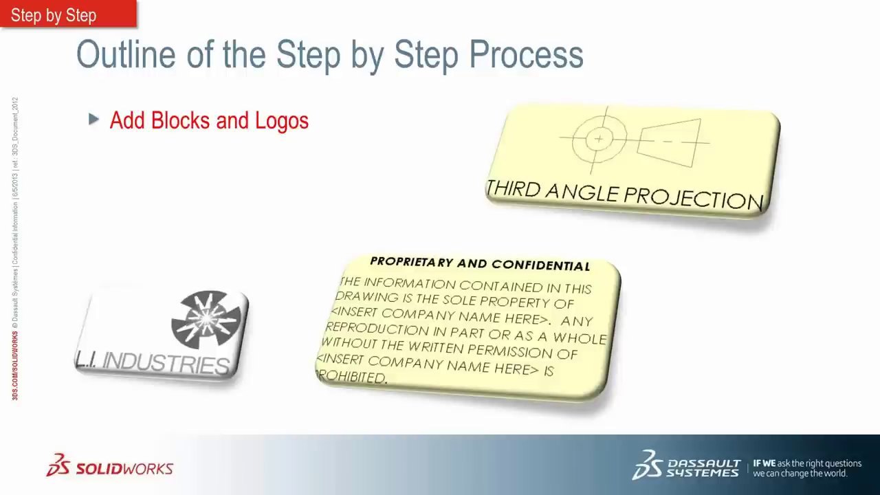
key("Escape")
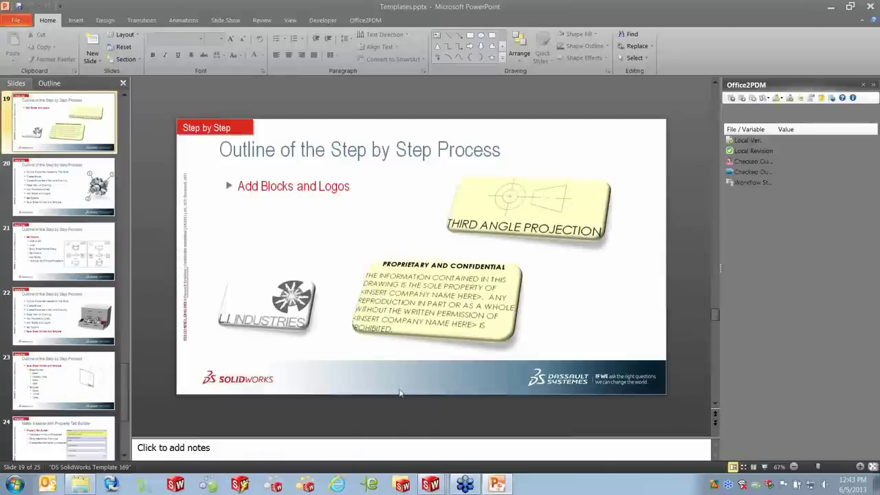
Switch back to the Logos and Blocks drawing in SolidWorks
mouse_move(431, 483)
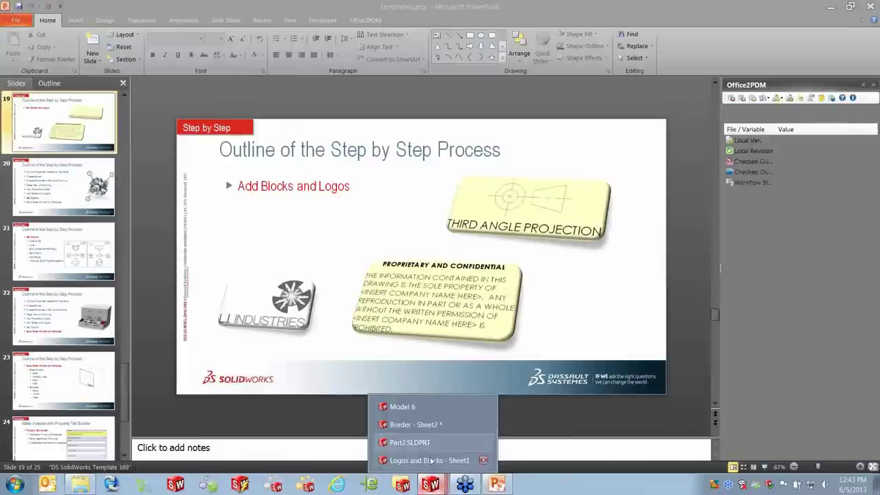
left_click(427, 459)
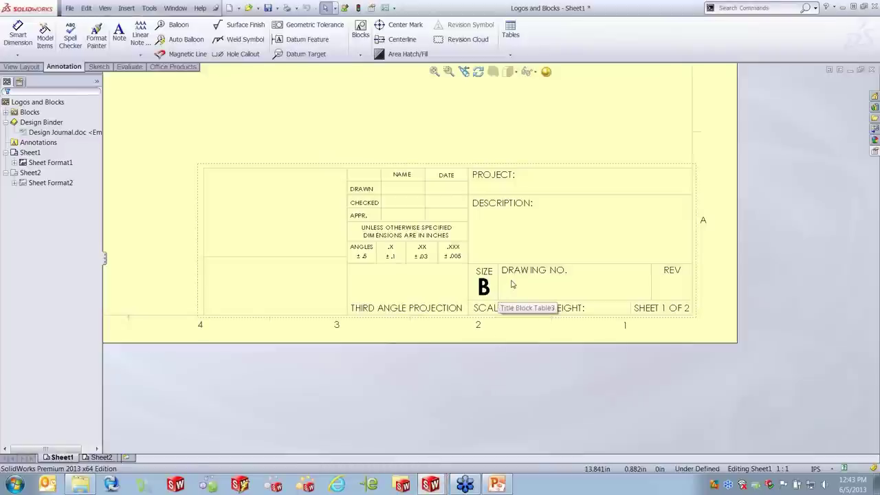
scroll(508, 281, "up", 2)
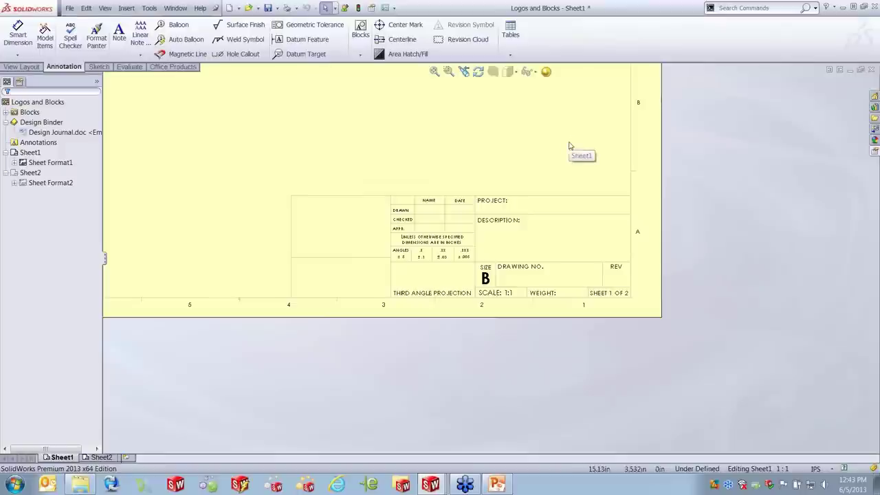
Create a new drawing from the drw_in_frac document template
left_click(69, 8)
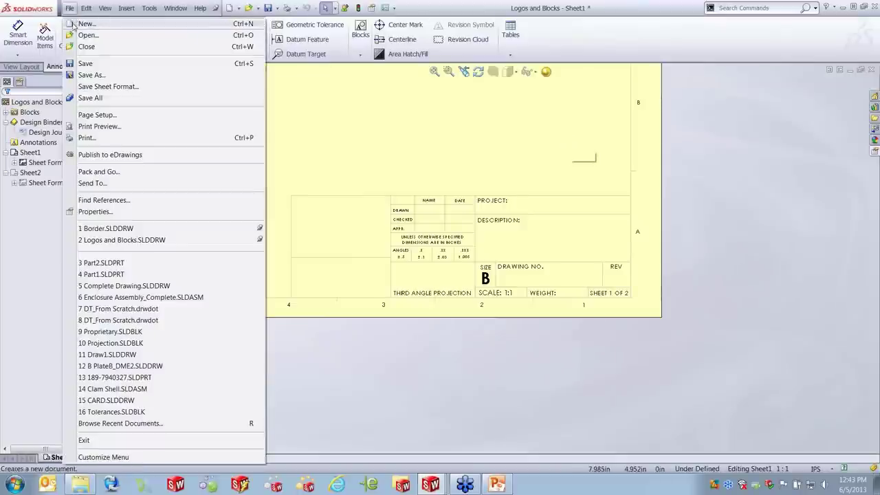
left_click(77, 25)
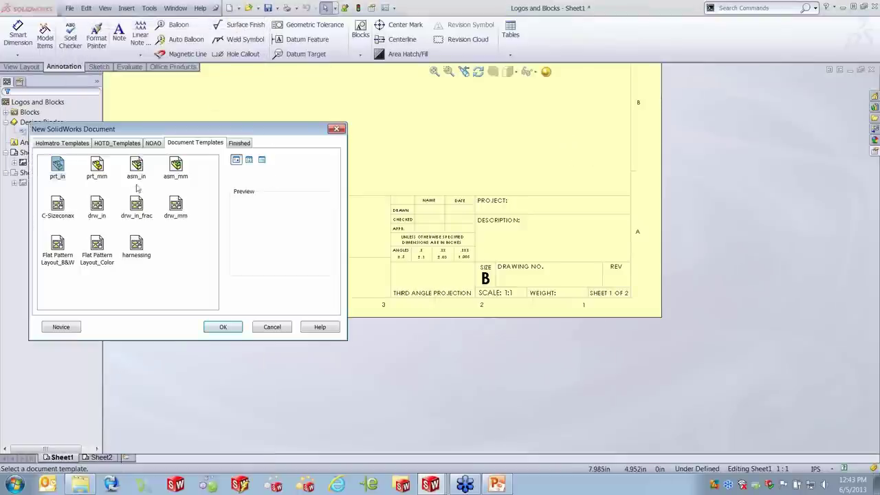
left_click(136, 205)
left_click(219, 329)
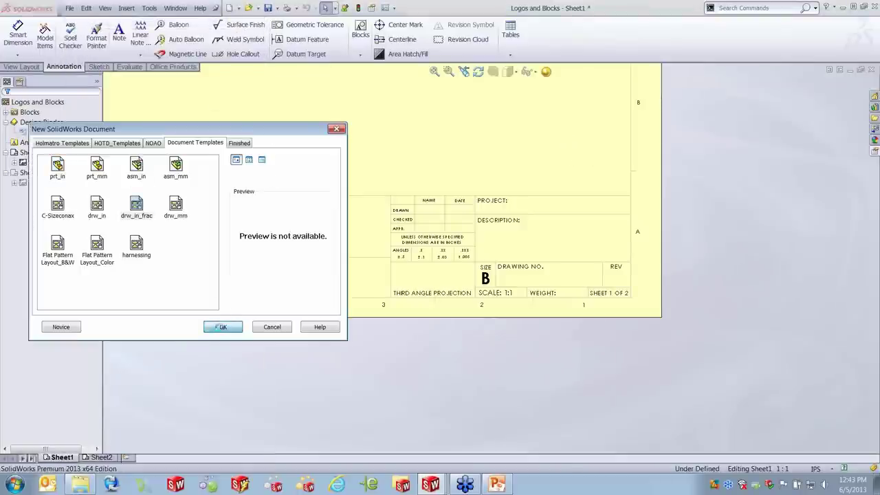
left_click(460, 310)
Start editing the new drawing's sheet format around the Proprietary and Confidential notes
scroll(451, 367, "down", 3)
scroll(452, 367, "down", 2)
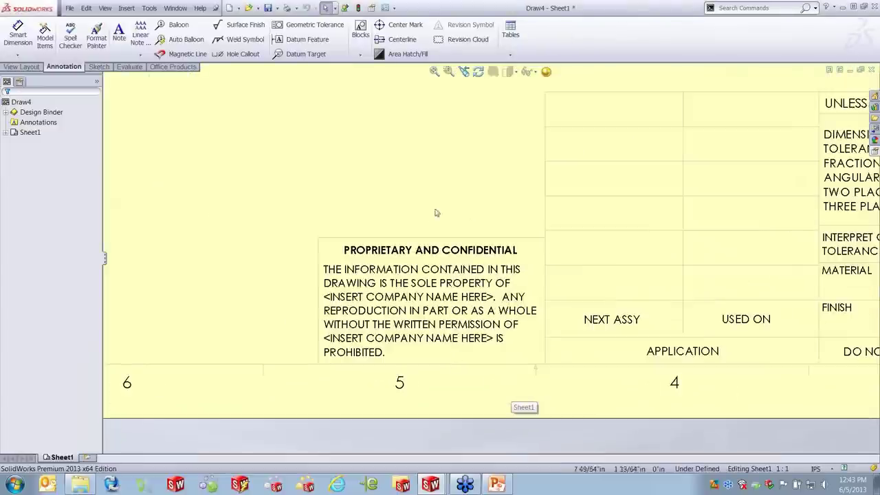
left_click(441, 323)
right_click(456, 323)
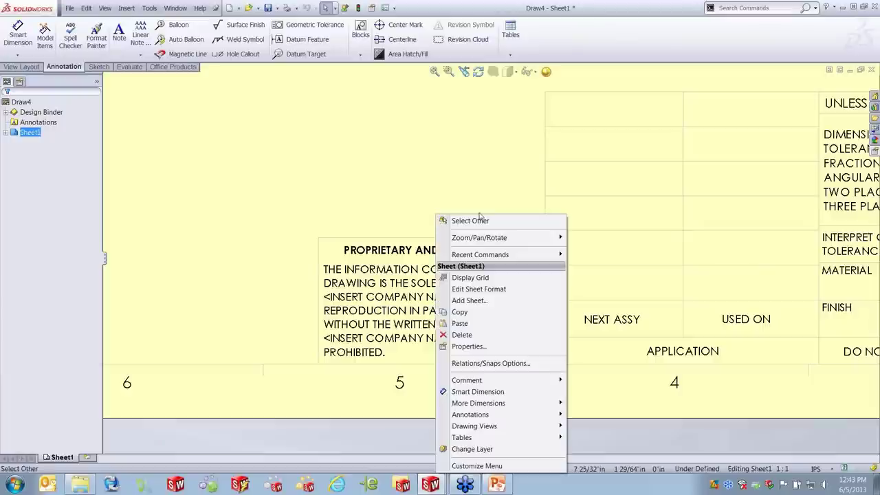
left_click(482, 286)
Make a block from the Proprietary and Confidential heading and its paragraph note
left_click(465, 252)
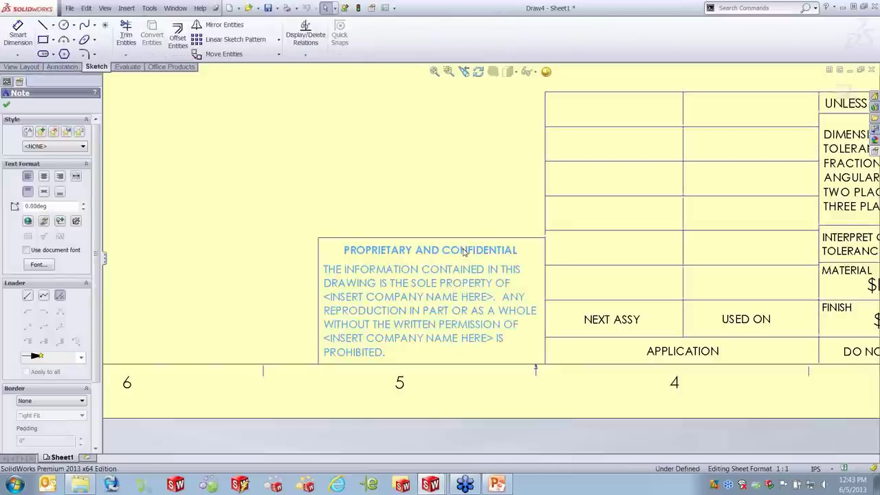
left_click(149, 8)
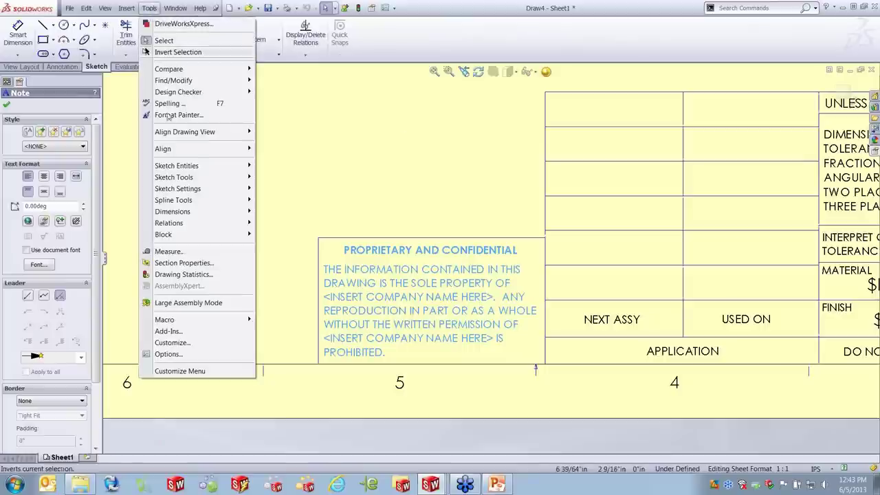
mouse_move(175, 237)
left_click(279, 236)
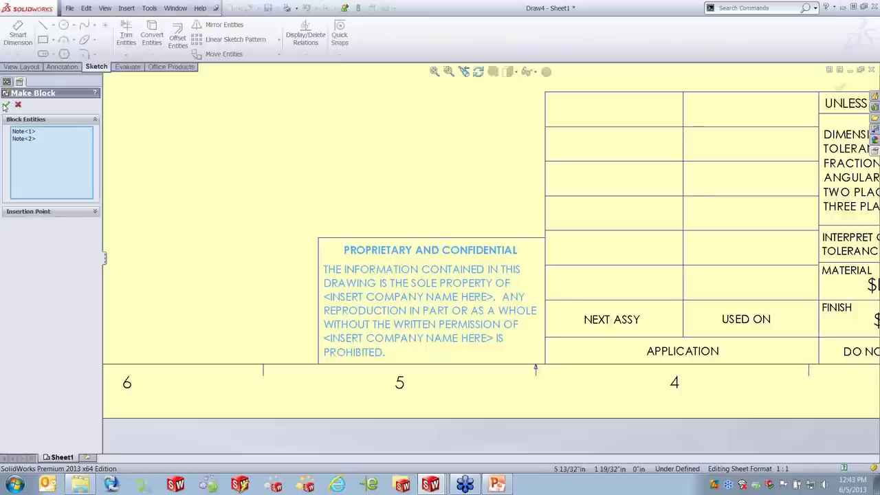
left_click(6, 104)
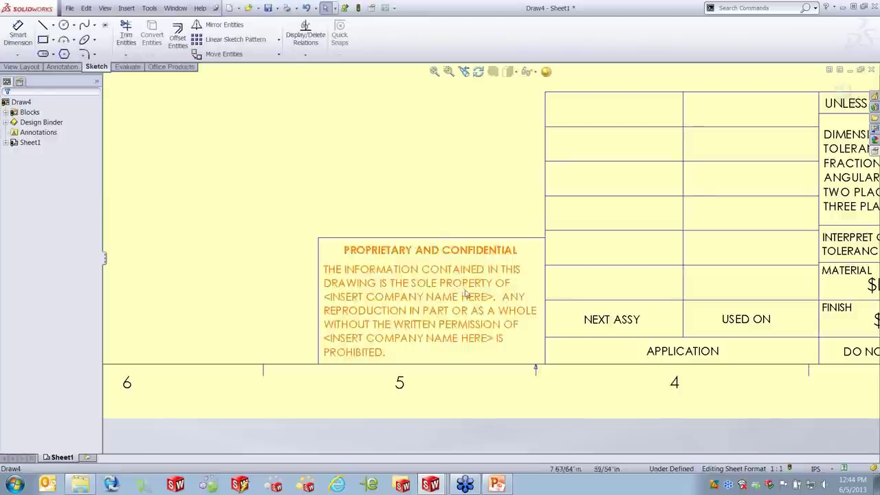
Save the Proprietary and Confidential block as a SolidWorks block file named Test in the Blocks folder
right_click(435, 279)
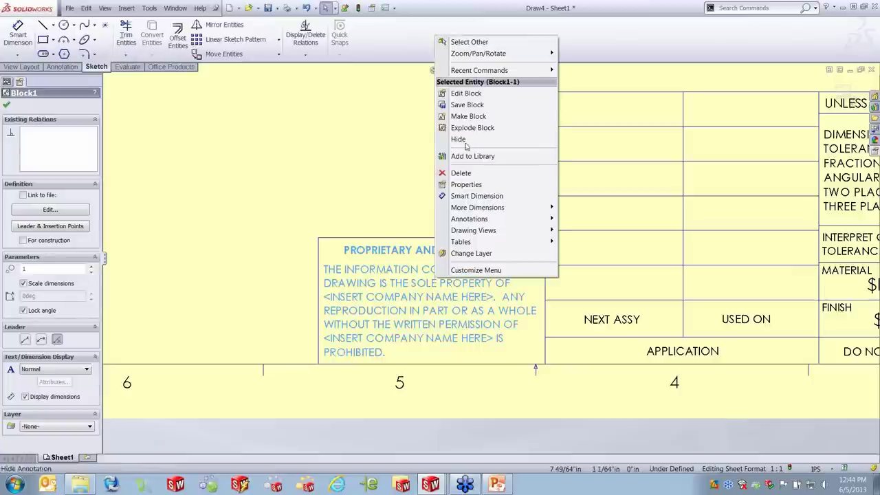
left_click(467, 104)
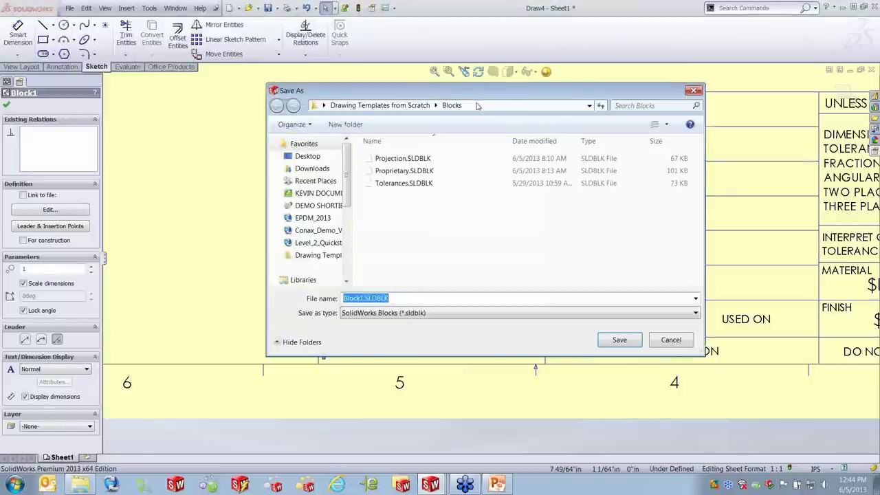
type("Test")
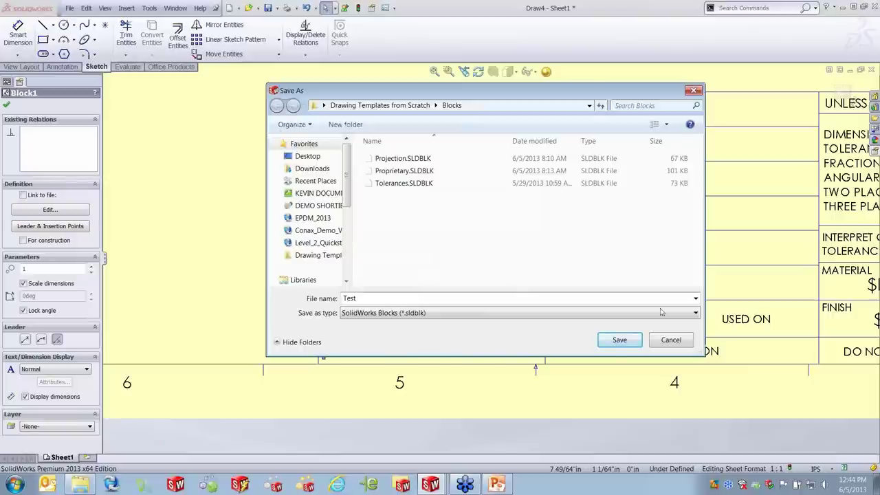
left_click(611, 341)
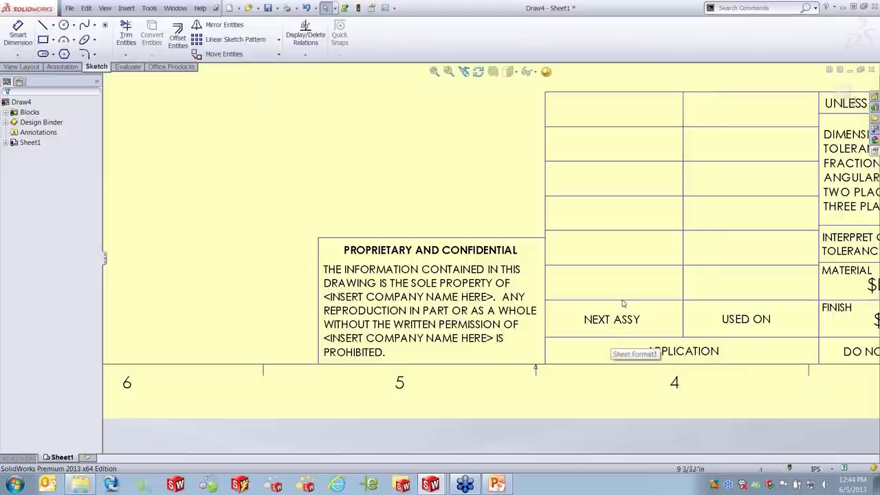
Switch to the Logos and Blocks drawing and start editing the sheet format of Sheet1
scroll(646, 232, "up", 2)
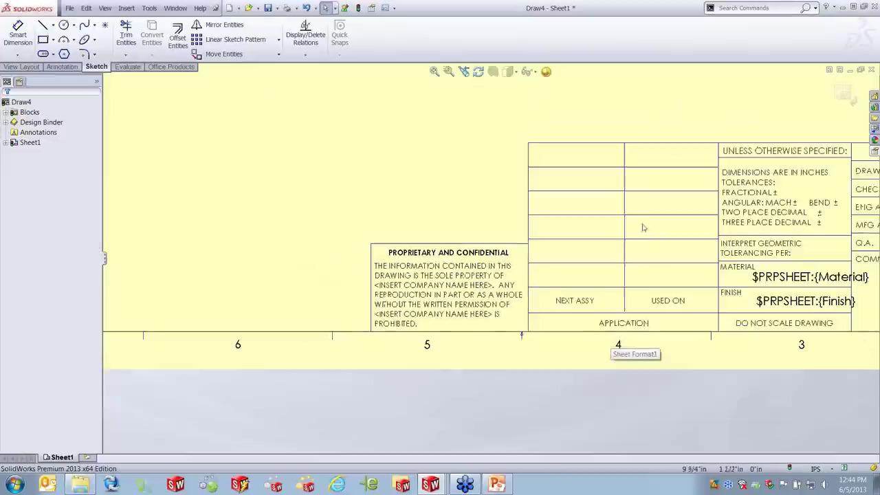
left_click(176, 8)
left_click(217, 151)
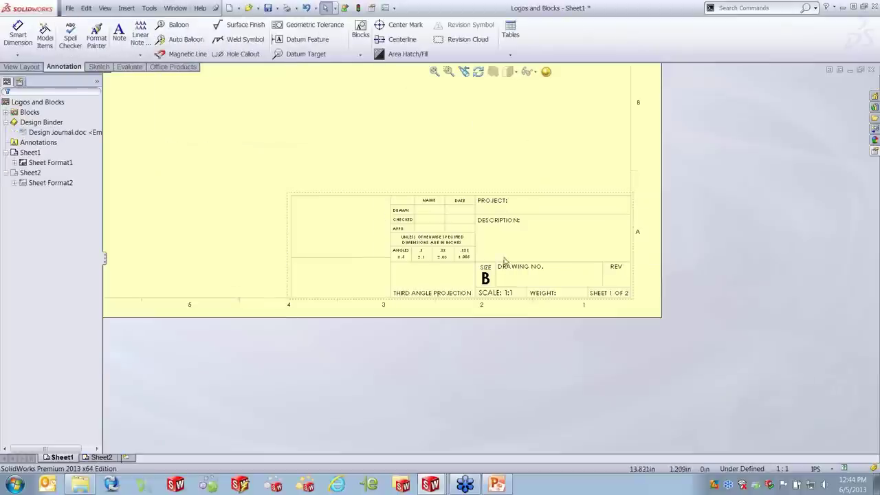
right_click(473, 130)
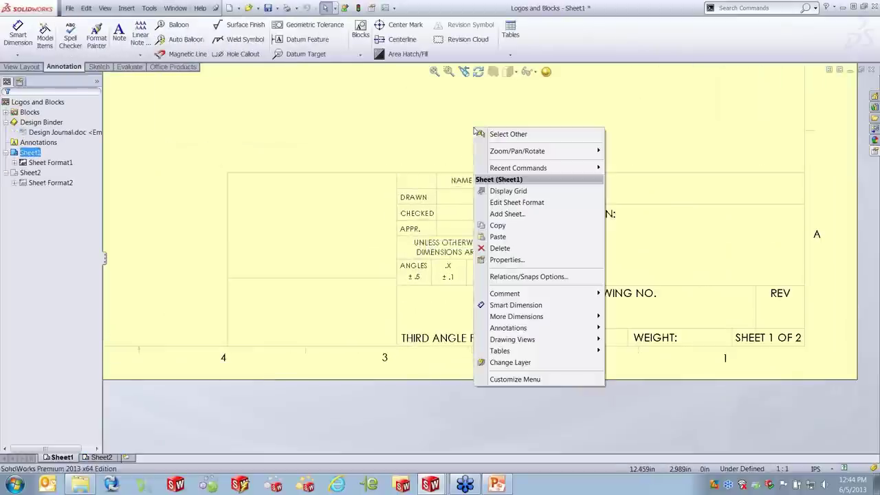
left_click(539, 202)
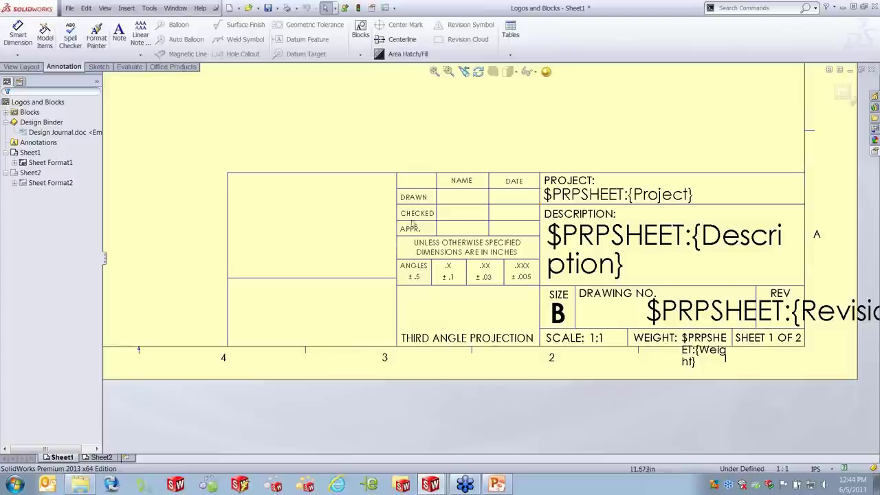
Insert the Proprietary block into the empty title block cell beside the Third Angle Projection cell
left_click(150, 8)
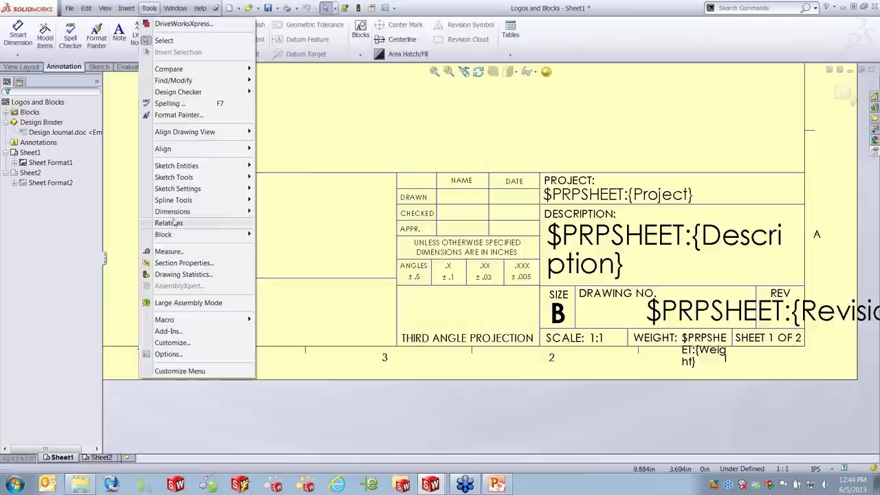
mouse_move(204, 239)
left_click(278, 257)
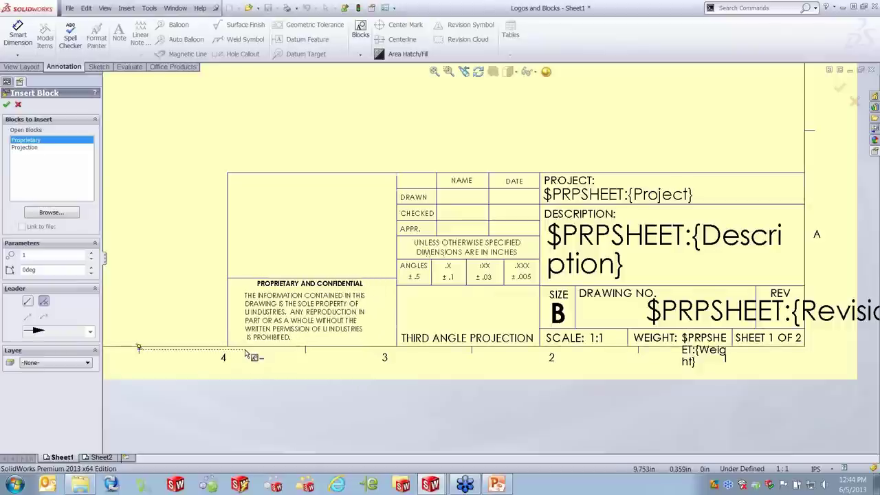
left_click(249, 352)
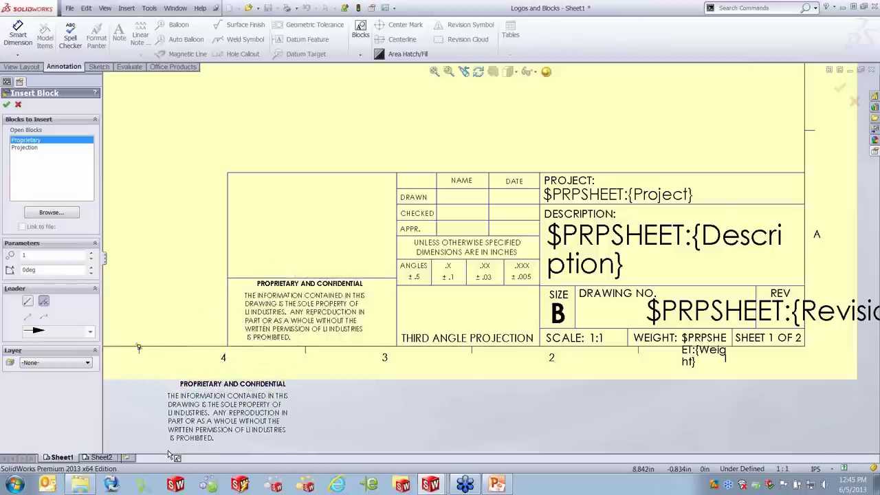
key("Escape")
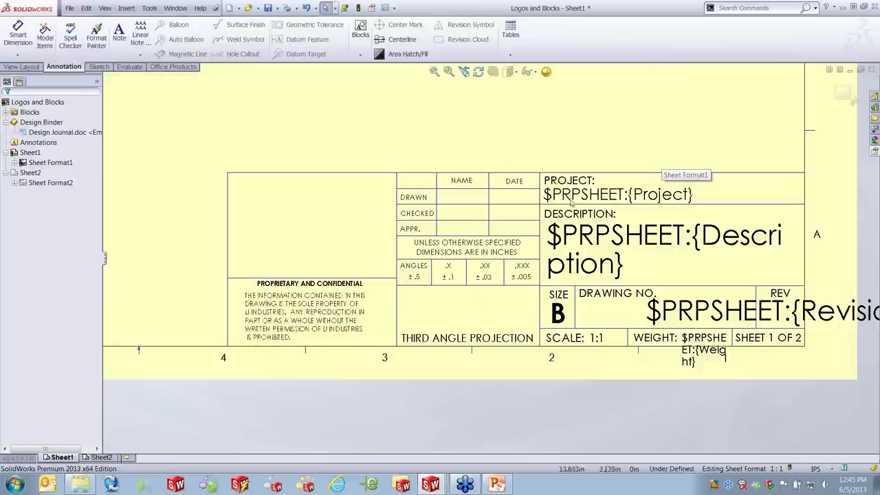
left_click(474, 341)
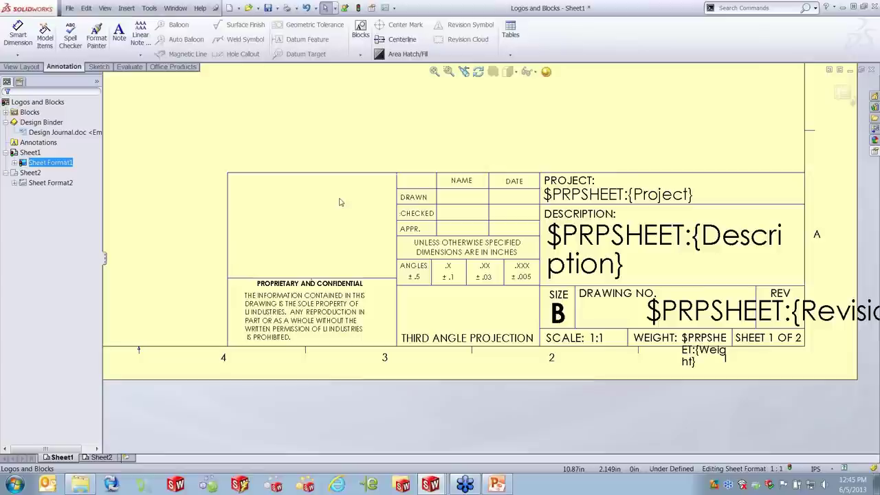
Insert Company Logo.bmp from the Pictures library as a sketch picture on the sheet format
left_click(149, 8)
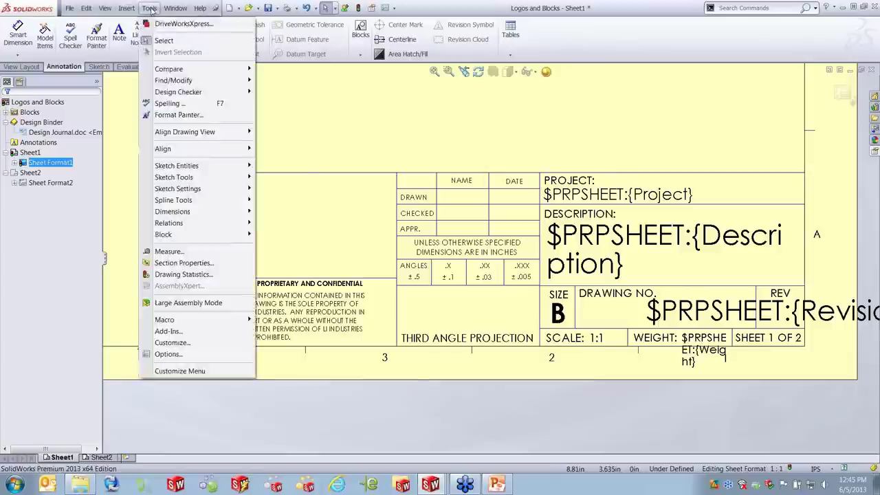
mouse_move(174, 180)
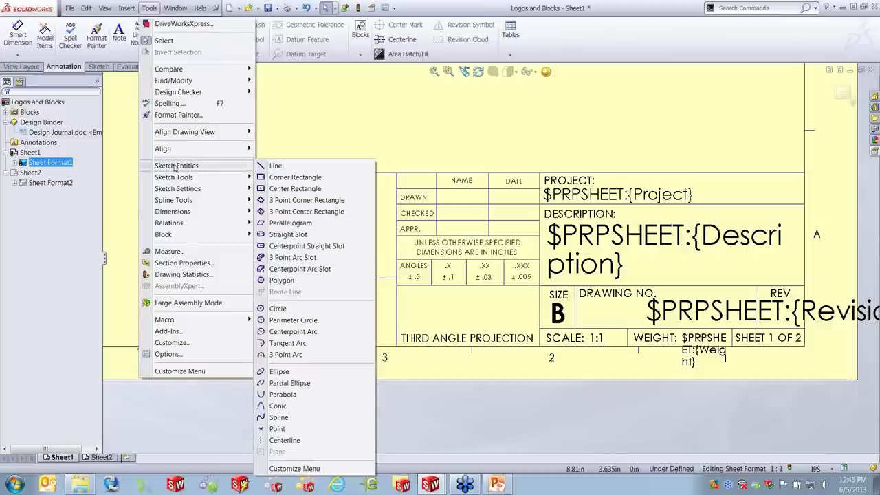
mouse_move(126, 9)
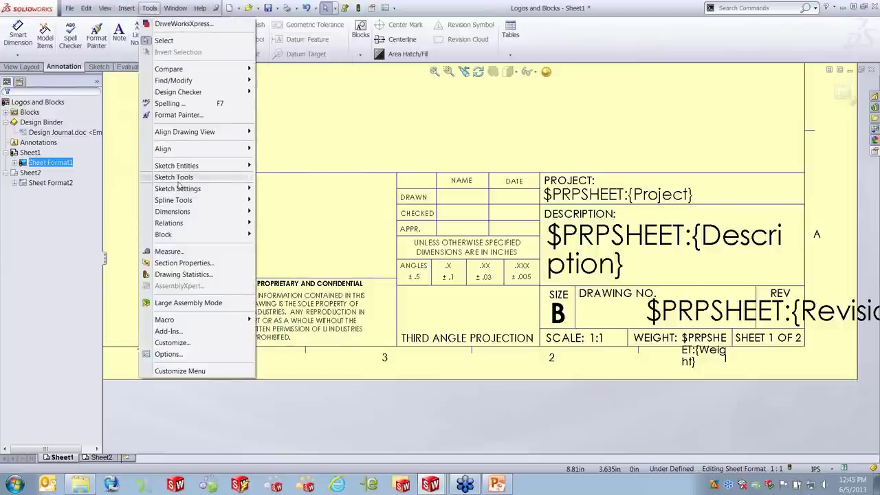
left_click(323, 465)
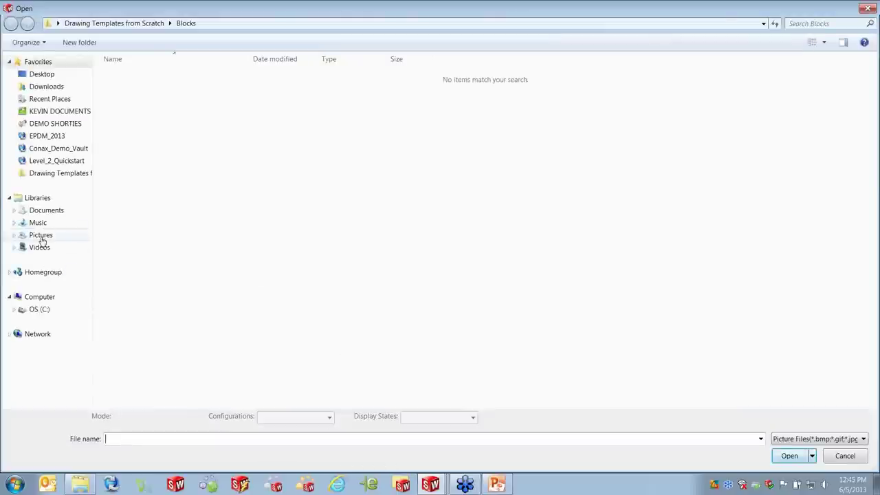
left_click(41, 236)
left_click(629, 149)
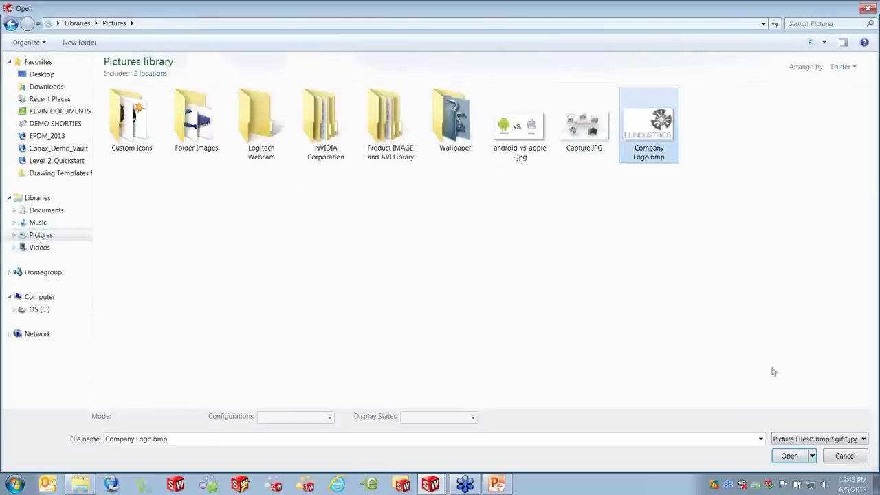
left_click(797, 453)
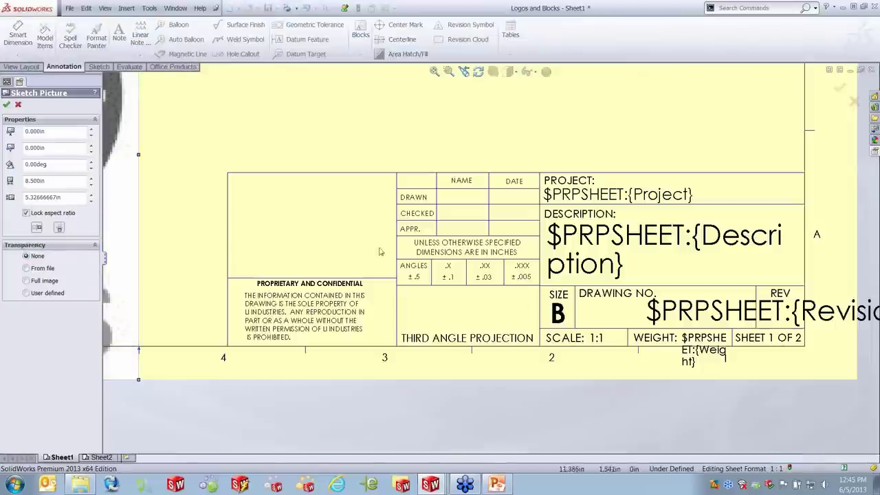
Shrink the logo picture to about 1.57 in wide and move it into the empty box above the proprietary note
key("f")
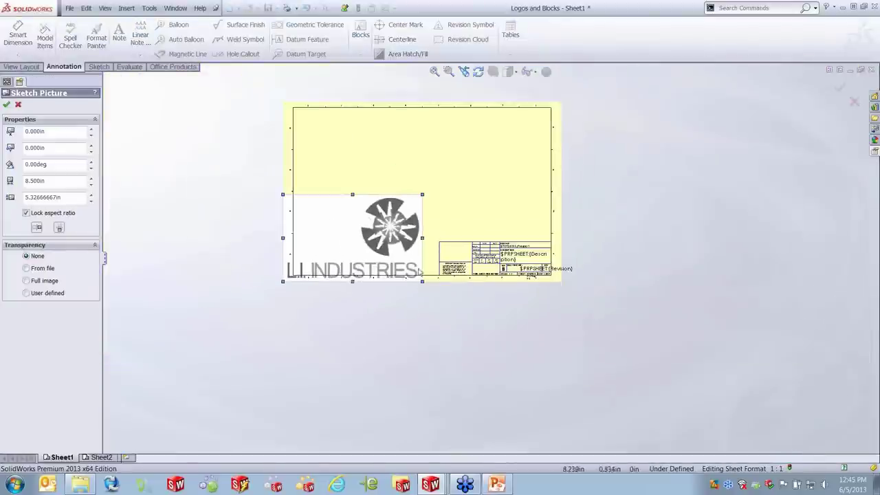
scroll(435, 228, "down", 2)
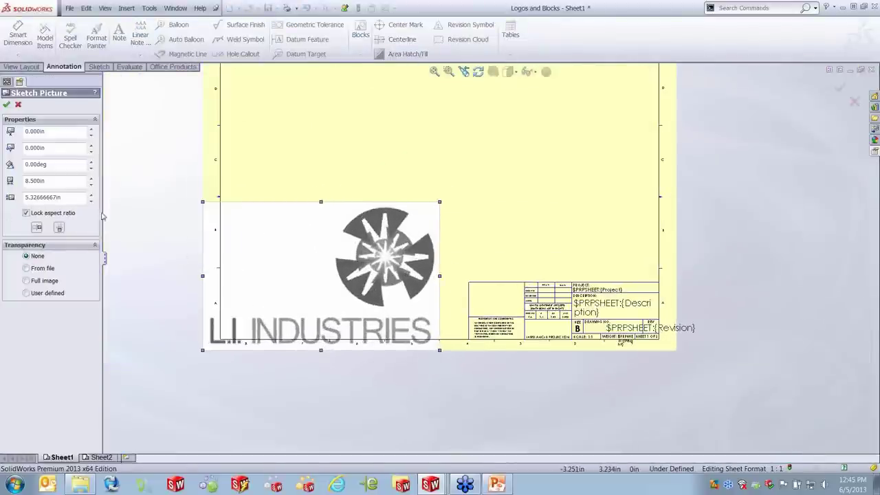
left_click_drag(438, 202, 462, 260)
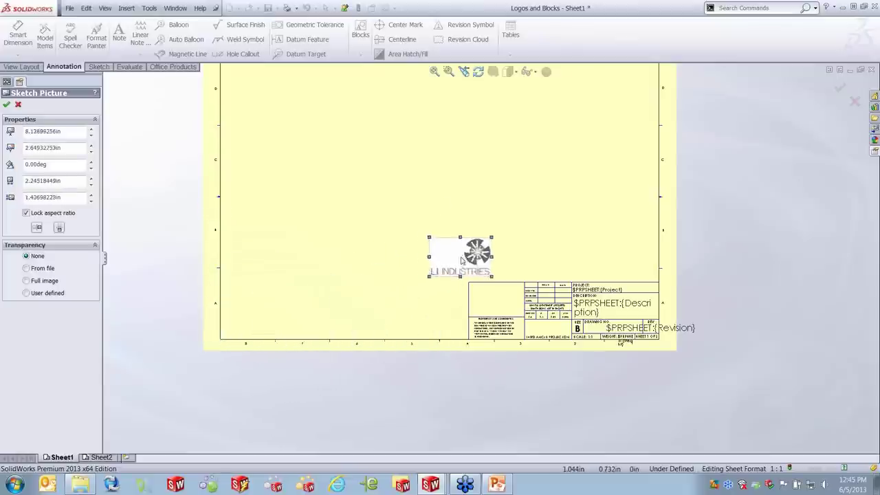
scroll(445, 285, "down", 4)
left_click_drag(543, 186, 503, 206)
left_click_drag(454, 231, 489, 284)
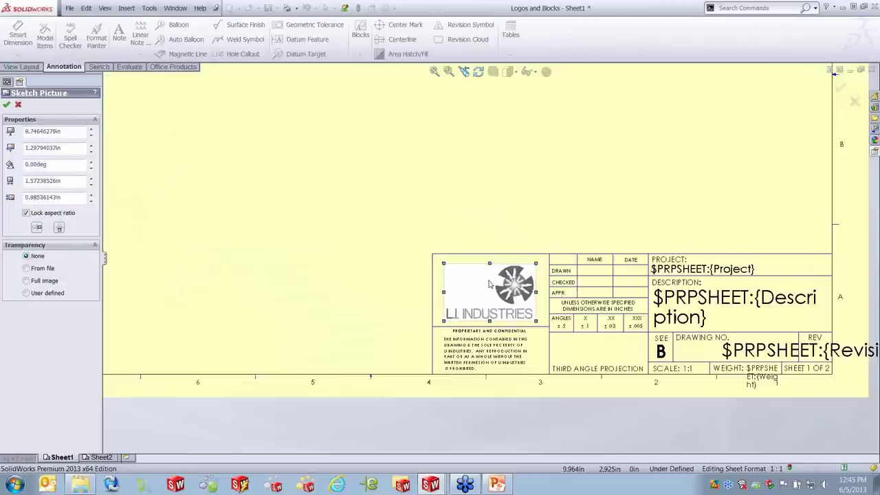
Fit the logo to its title block box at about 1.94 by 1.22 in and accept the sketch picture
scroll(489, 284, "down", 3)
left_click_drag(560, 242, 581, 233)
left_click_drag(545, 265, 528, 273)
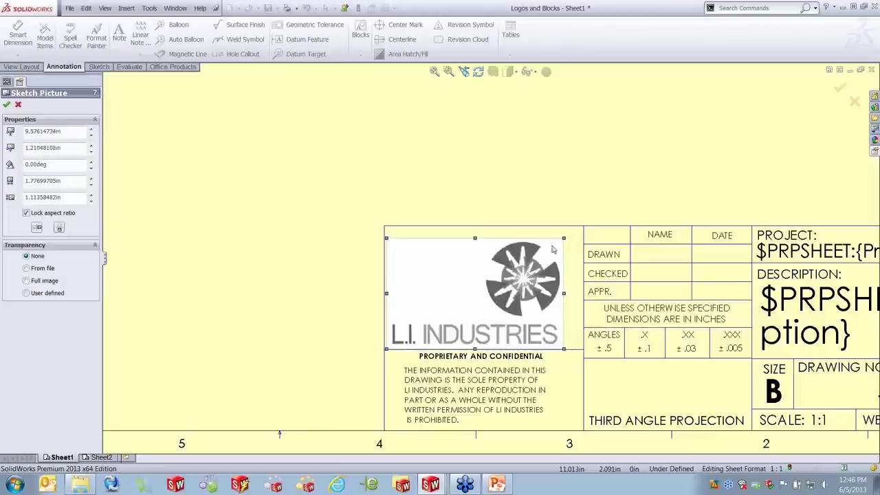
left_click_drag(564, 239, 581, 235)
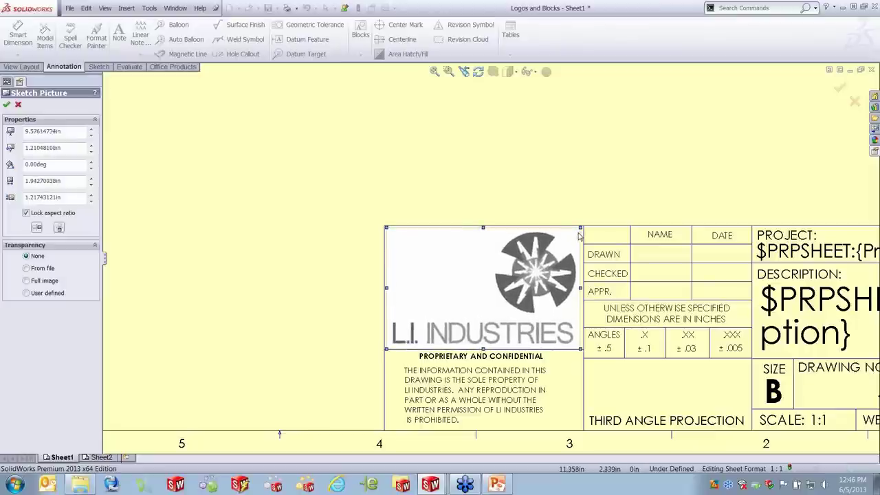
scroll(664, 190, "up", 3)
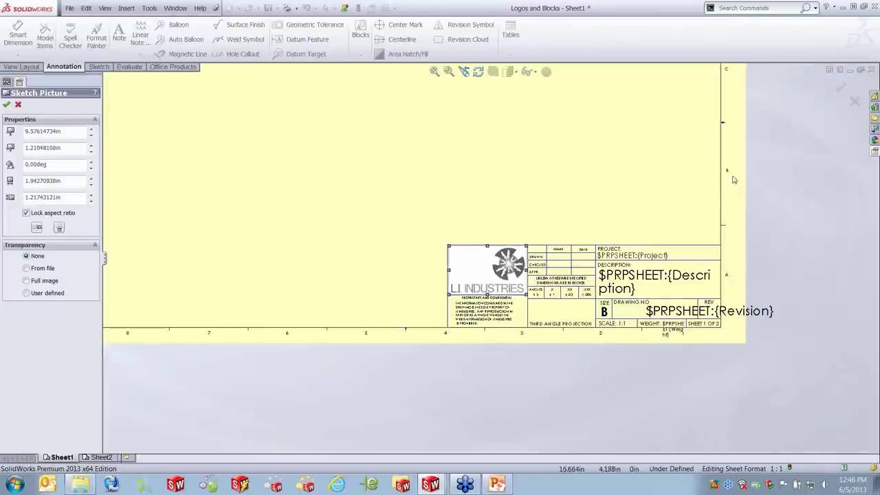
left_click(841, 87)
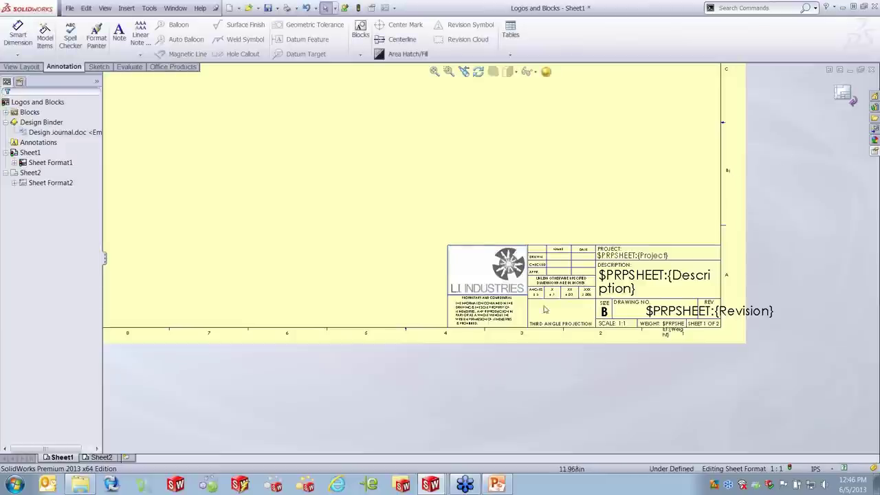
Insert the Projection block in the title block just above the Third Angle Projection text
scroll(571, 337, "down", 3)
left_click(149, 8)
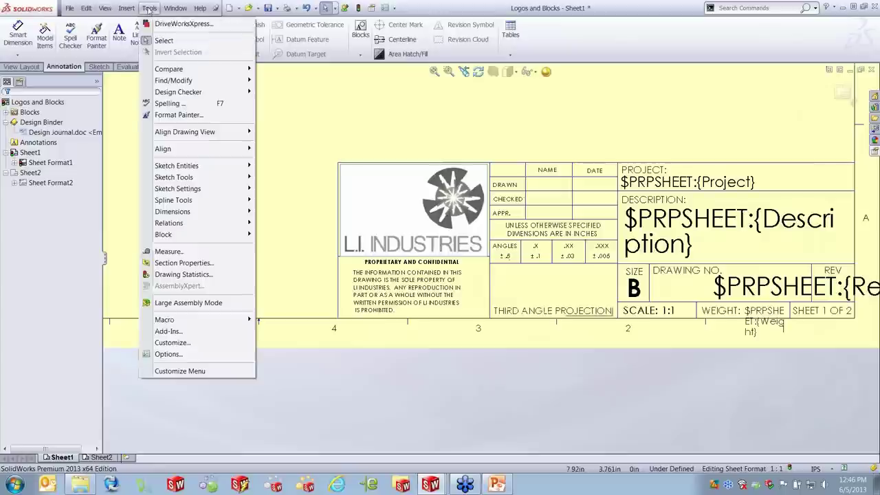
mouse_move(177, 234)
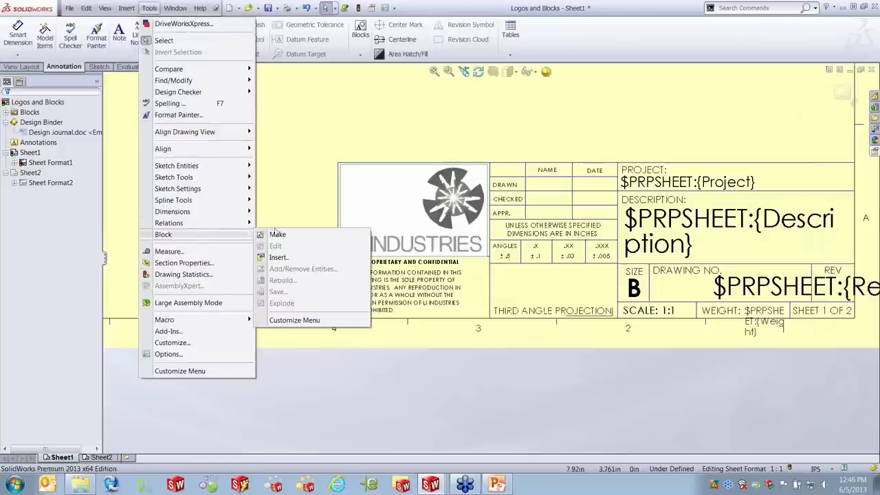
left_click(279, 257)
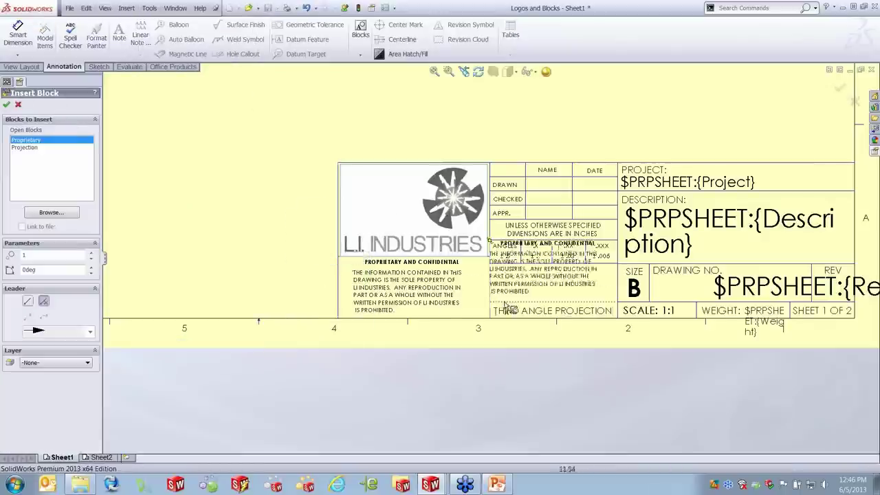
left_click(24, 147)
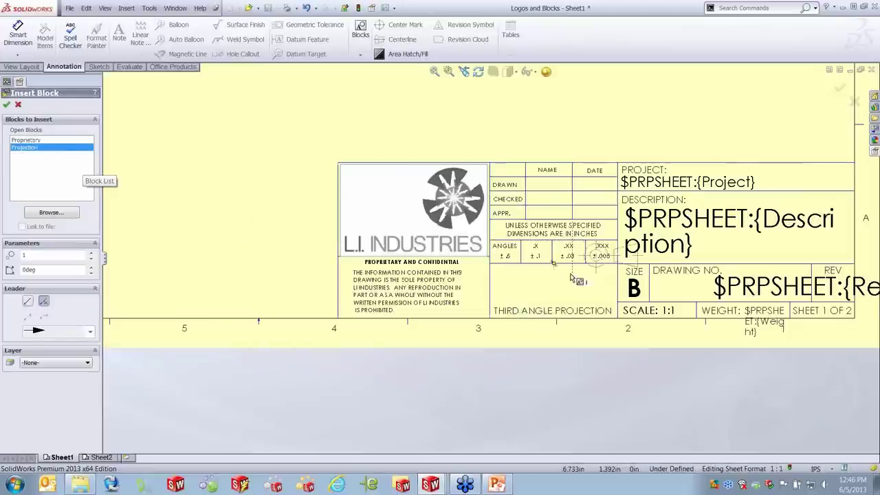
left_click(513, 303)
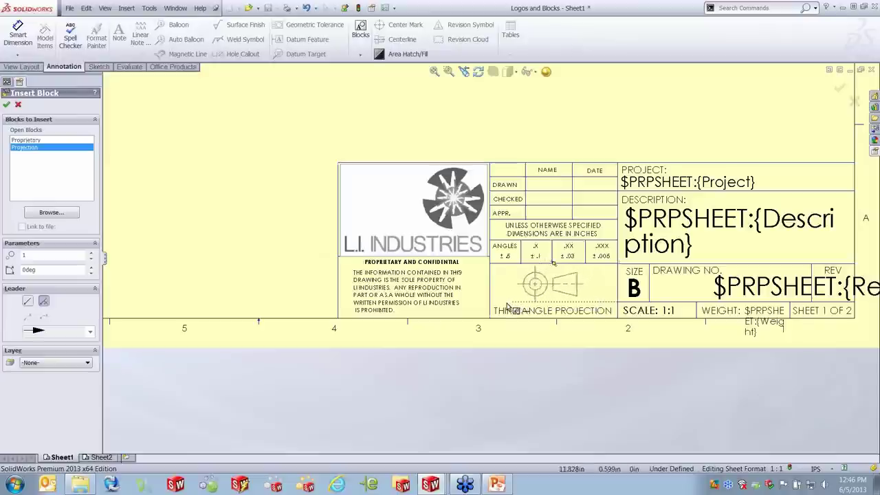
left_click(7, 104)
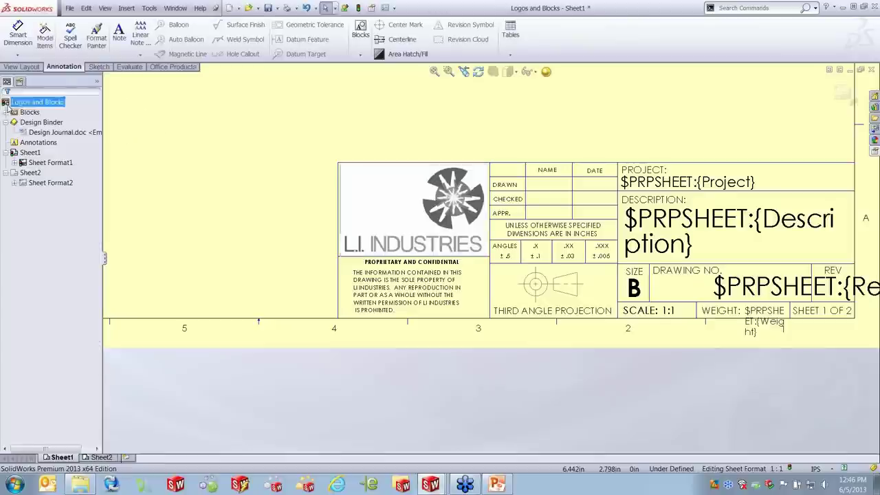
Switch to the Templates.pptx presentation in PowerPoint and run its slide show to the detailed Set Options slide
left_click(487, 488)
left_click(54, 258)
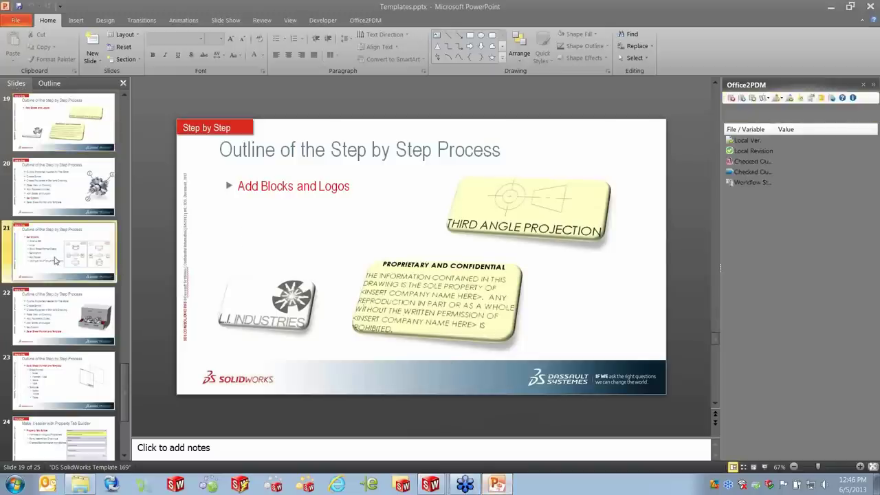
key("F5")
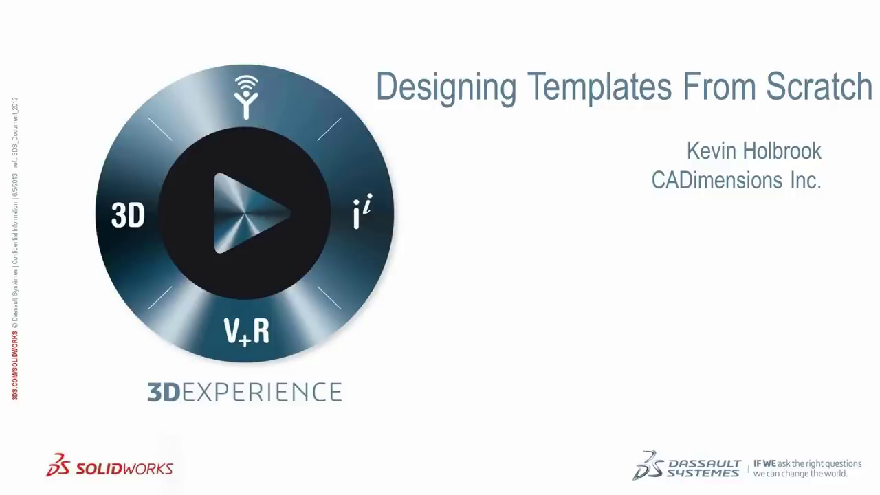
key("Right")
key("Right")
key("Right")
key("Right")
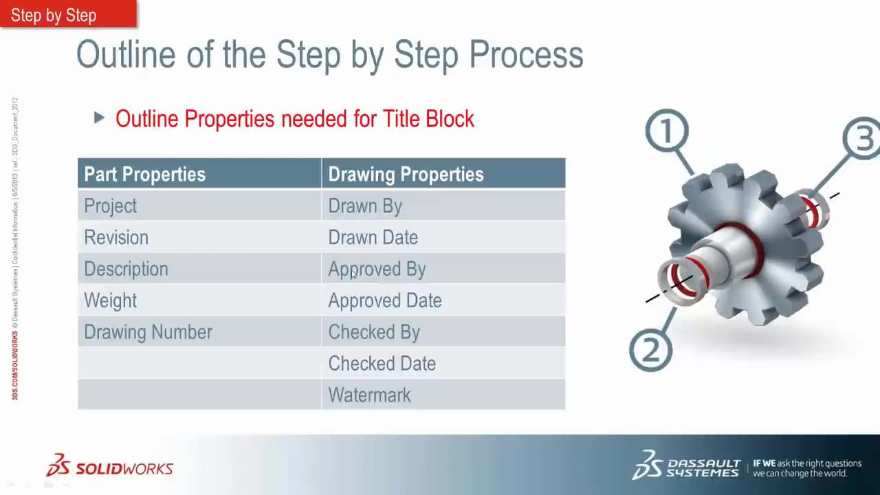
key("Right")
key("Right")
key("Right")
key("Right")
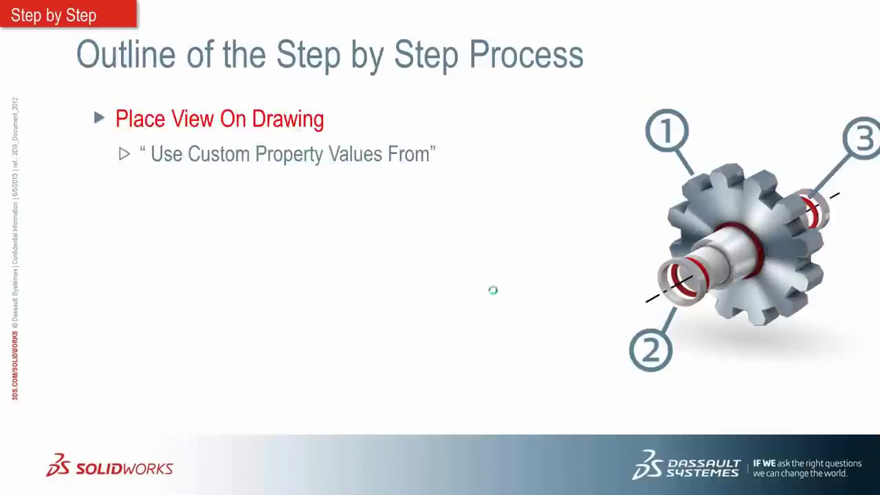
key("Right")
key("Right")
key("Right")
key("Right")
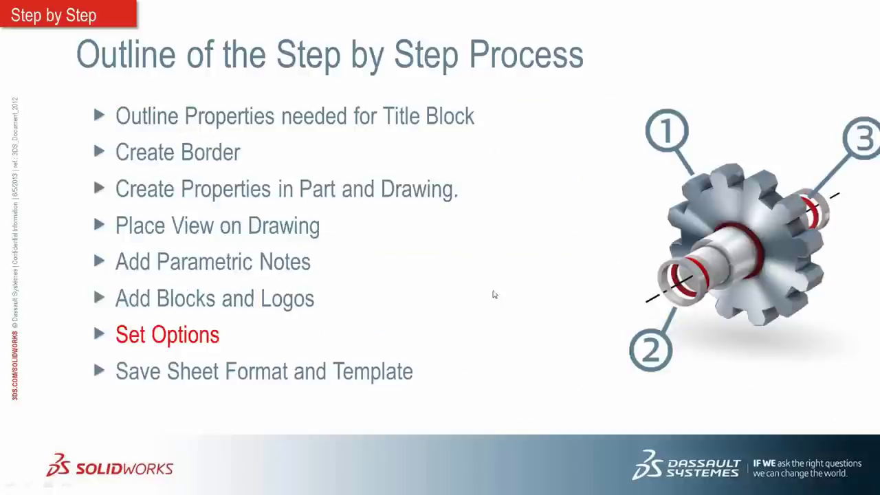
key("Left")
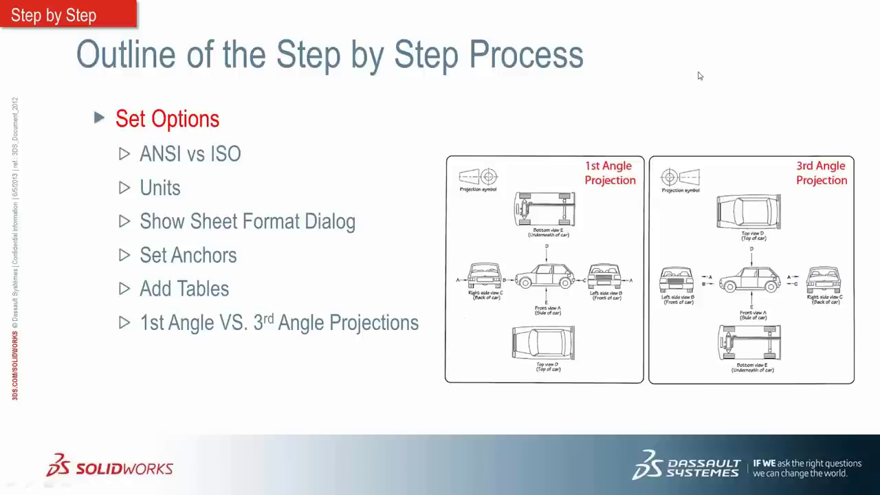
Switch from the slide show back to the Logos and Blocks drawing in SolidWorks and exit sheet format editing
key("Escape")
key("F1")
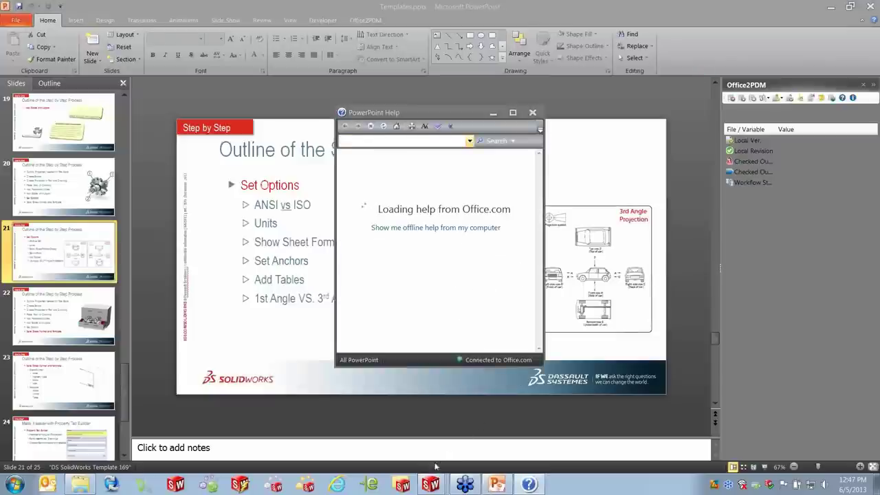
mouse_move(431, 484)
left_click(417, 444)
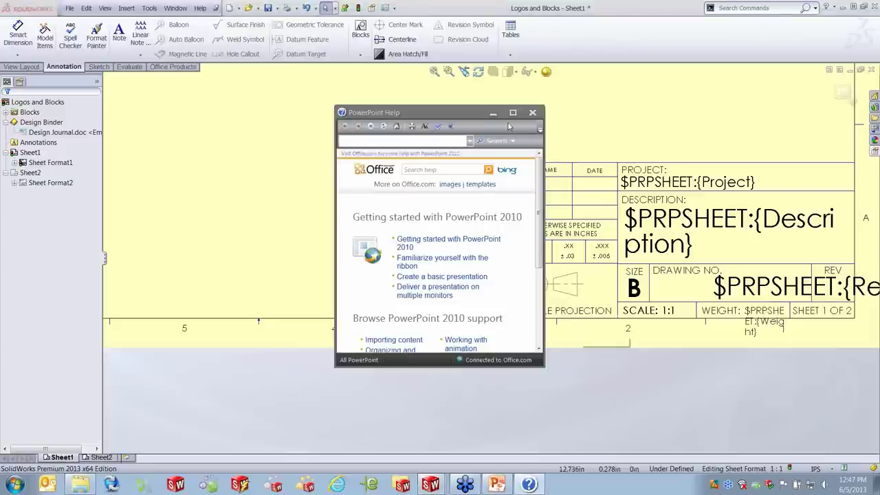
left_click(532, 112)
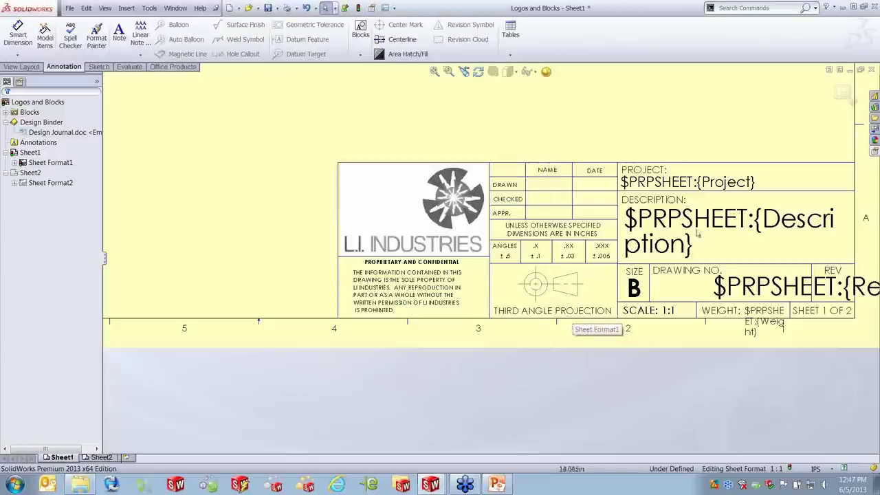
left_click(843, 96)
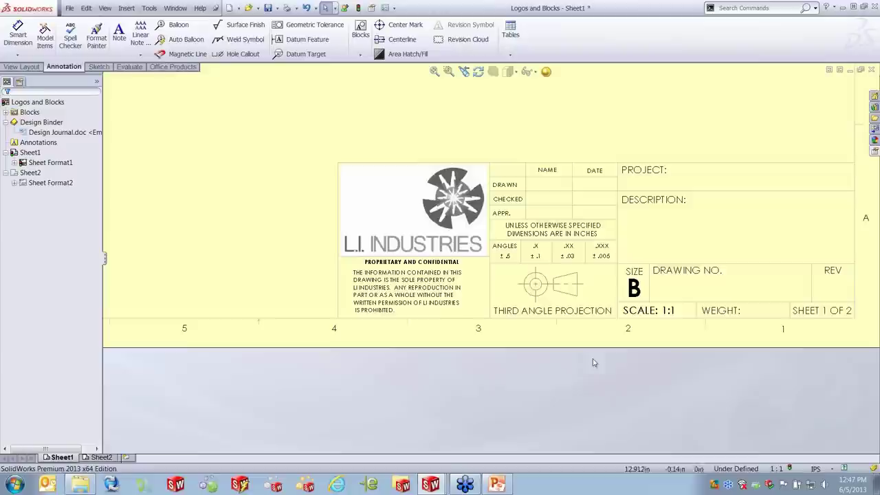
Add a custom text property named Watermark with the value Not For Production to the drawing's file properties
scroll(593, 222, "up", 3)
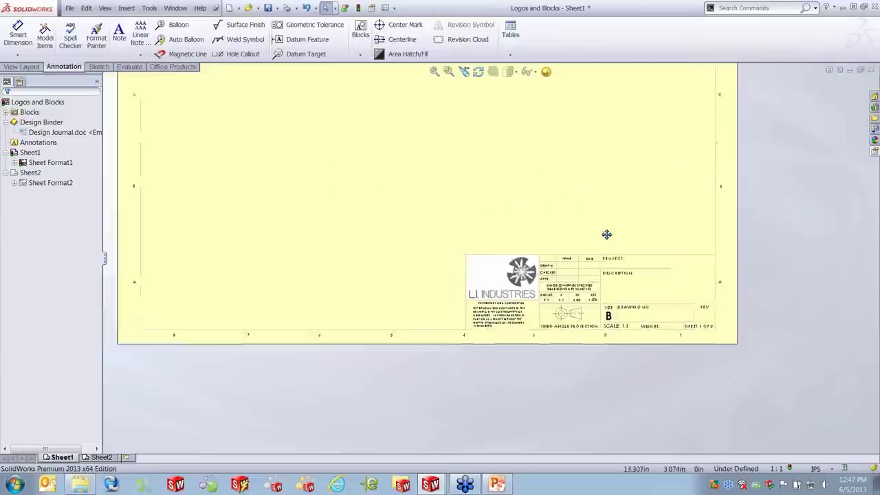
middle_click_drag(593, 222, 642, 289)
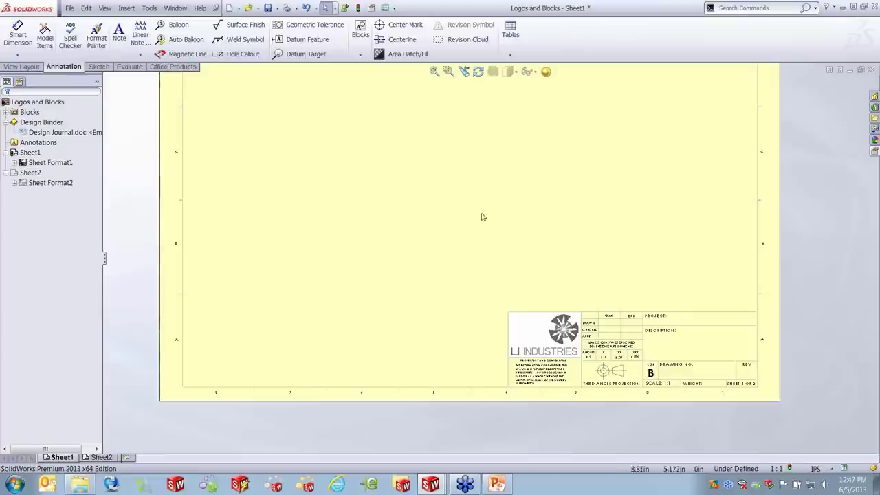
left_click(70, 8)
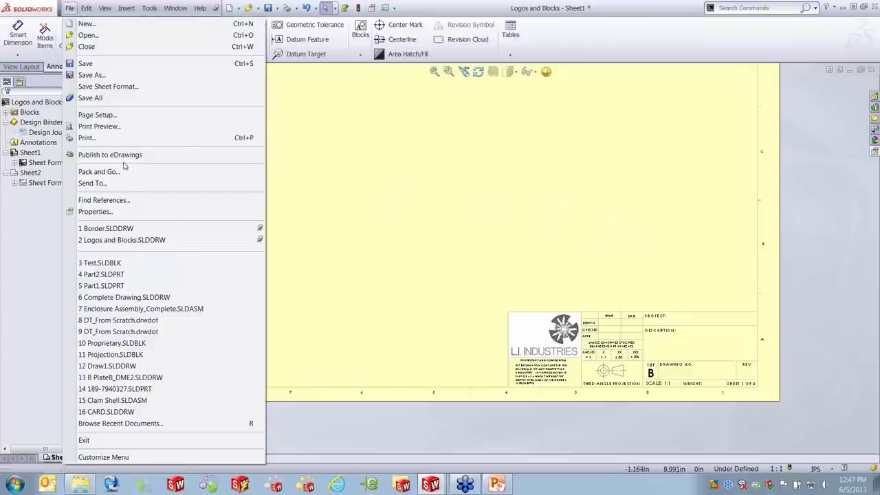
left_click(95, 212)
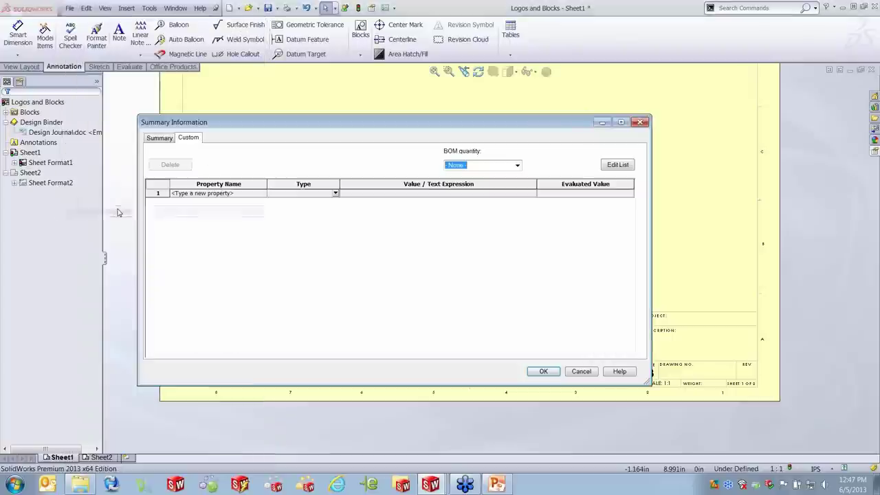
left_click(214, 193)
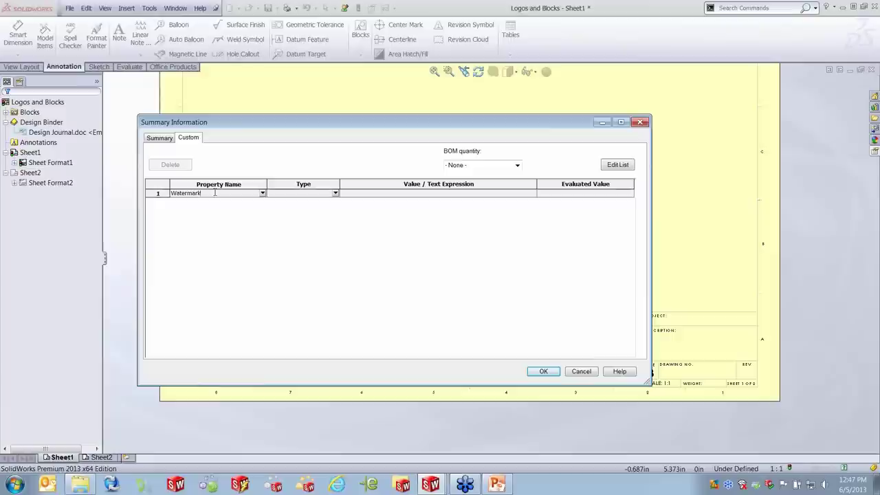
left_click(413, 196)
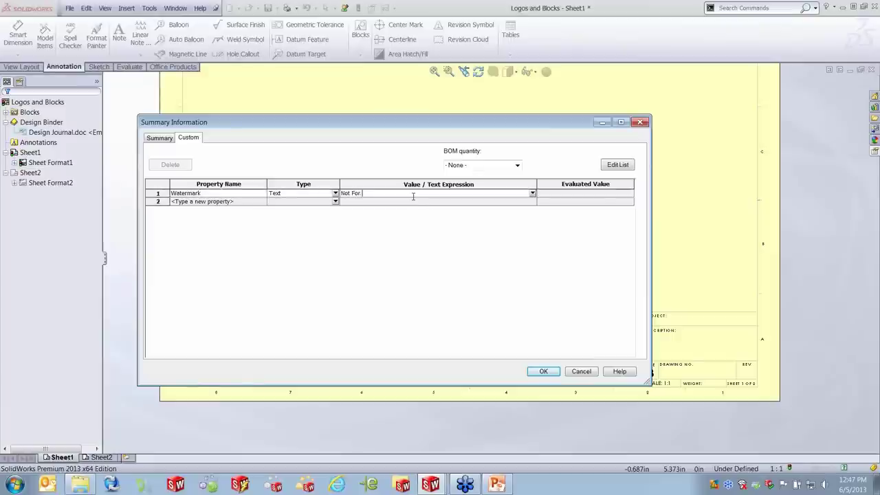
type("Not For Product")
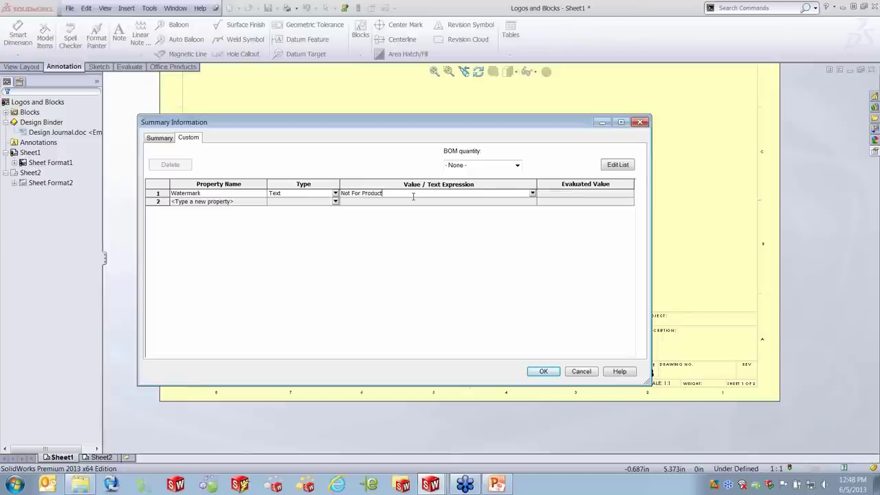
left_click(542, 371)
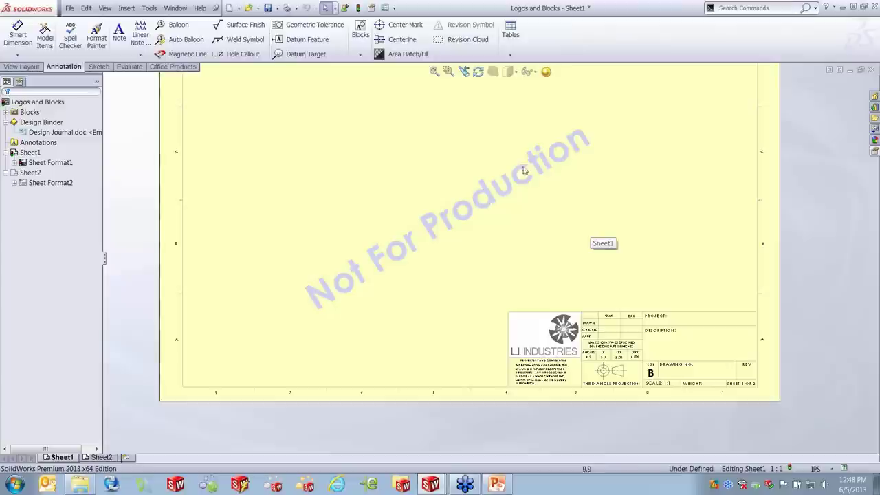
Edit the sheet format and open the diagonal watermark note to examine its linked property text and angle
right_click(610, 213)
left_click(677, 286)
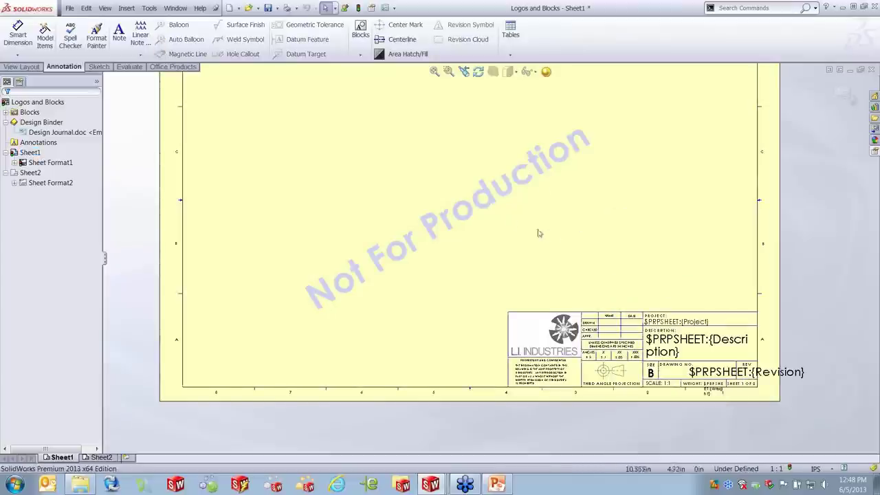
left_click(473, 211)
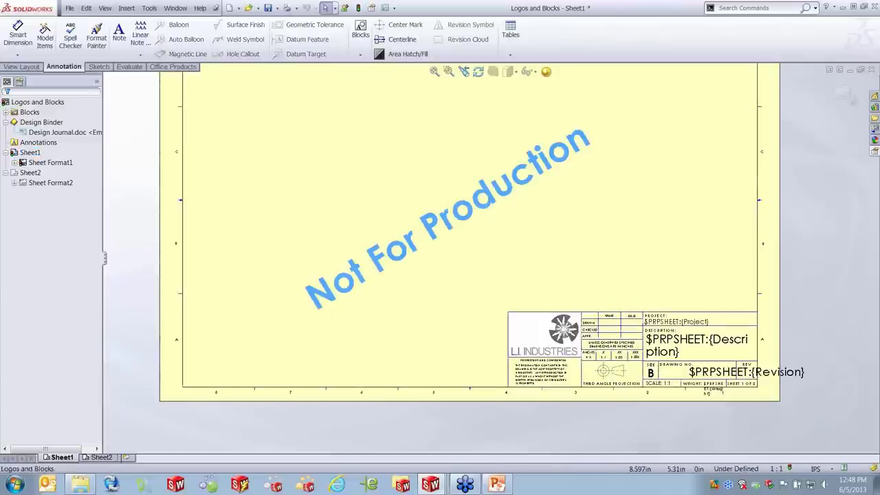
double_click(473, 211)
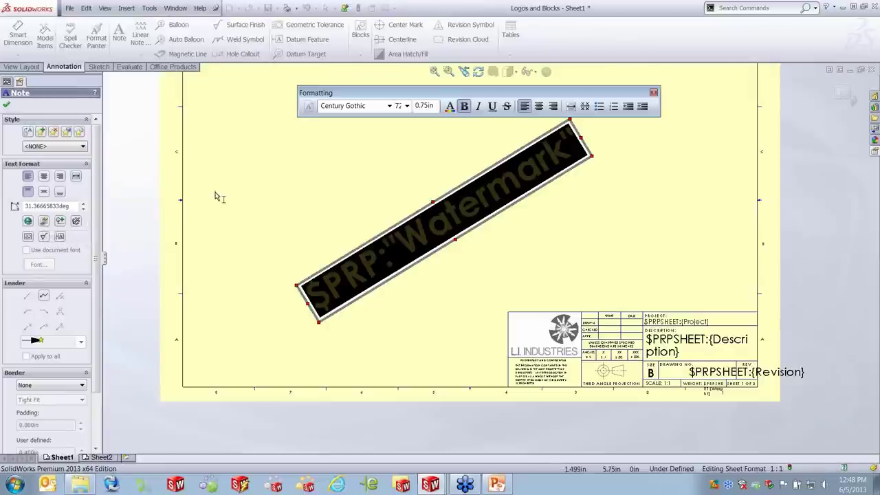
left_click(308, 184)
left_click(437, 217)
Look up the Rotate sketch tool and the watermark note's Display Note Behind Sheet option
left_click(155, 12)
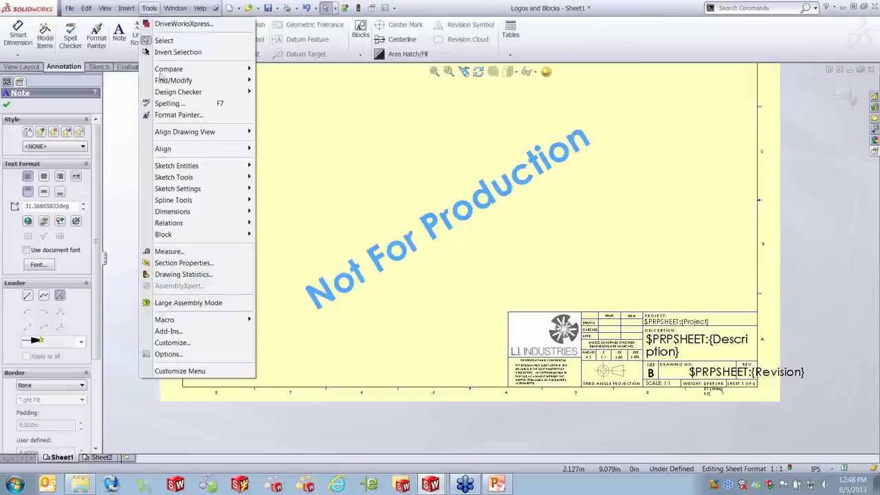
mouse_move(178, 179)
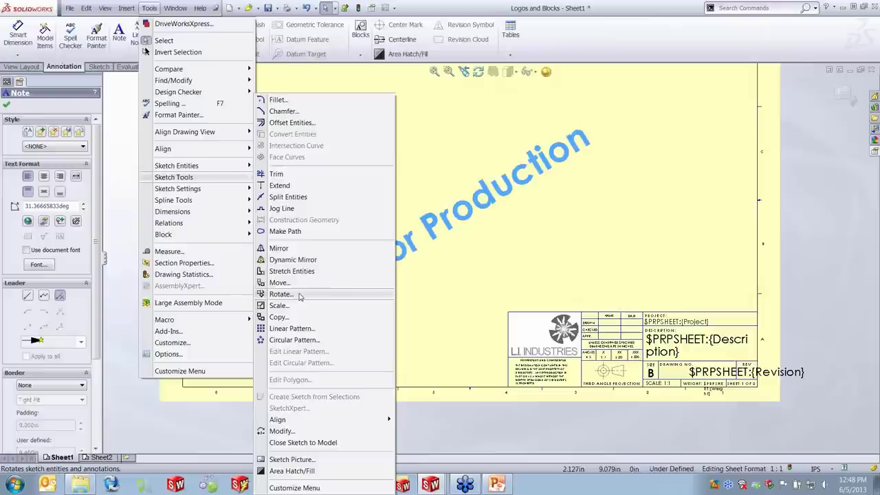
left_click(538, 252)
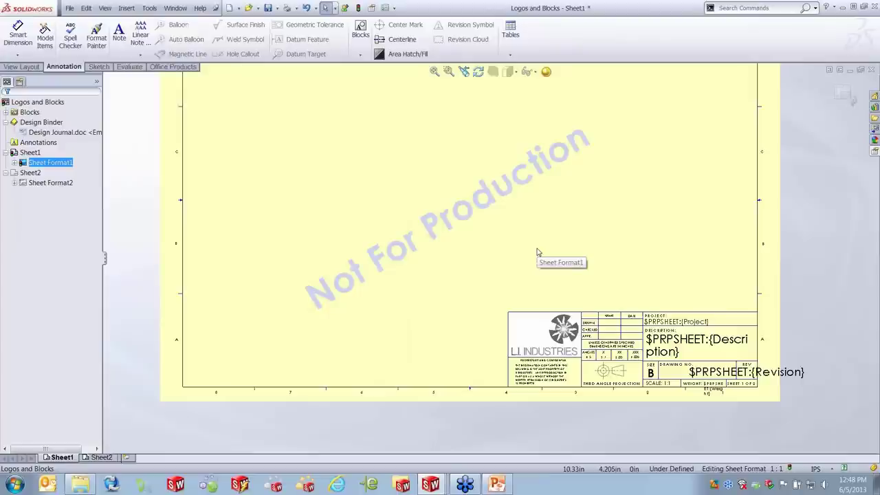
right_click(465, 219)
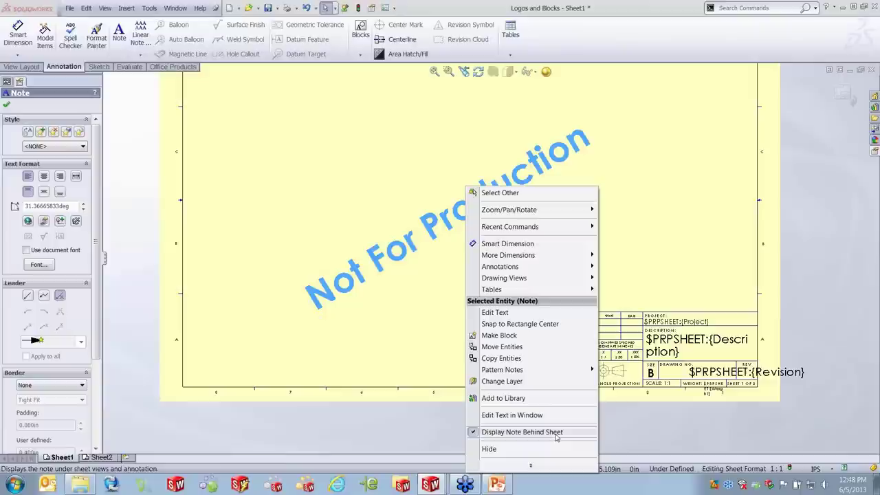
left_click(680, 226)
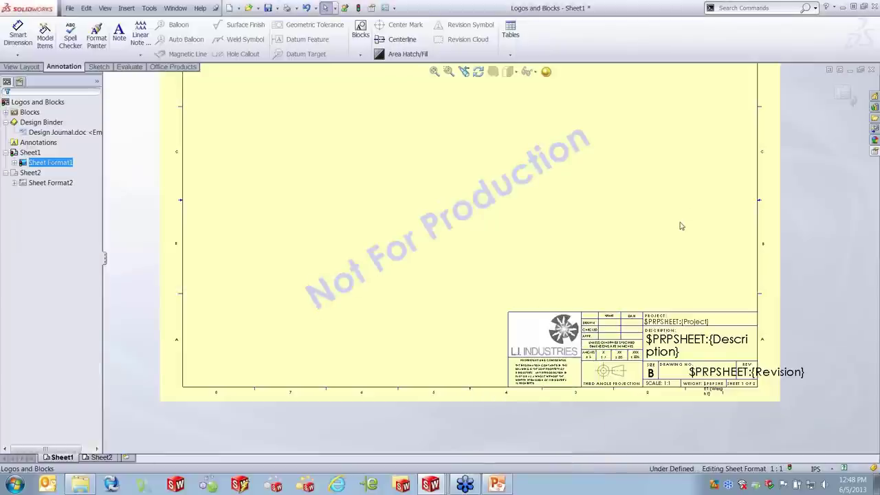
Delete the Watermark custom property from the drawing's file properties
left_click(69, 8)
left_click(103, 212)
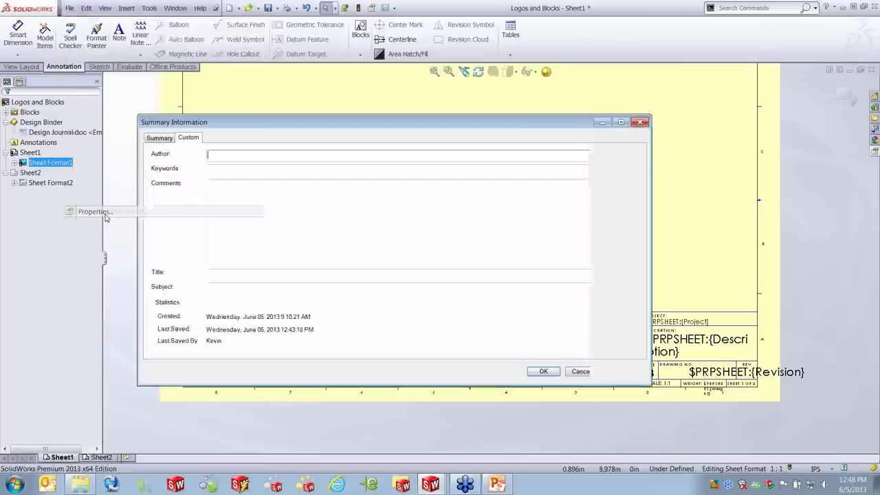
left_click(160, 194)
left_click(170, 165)
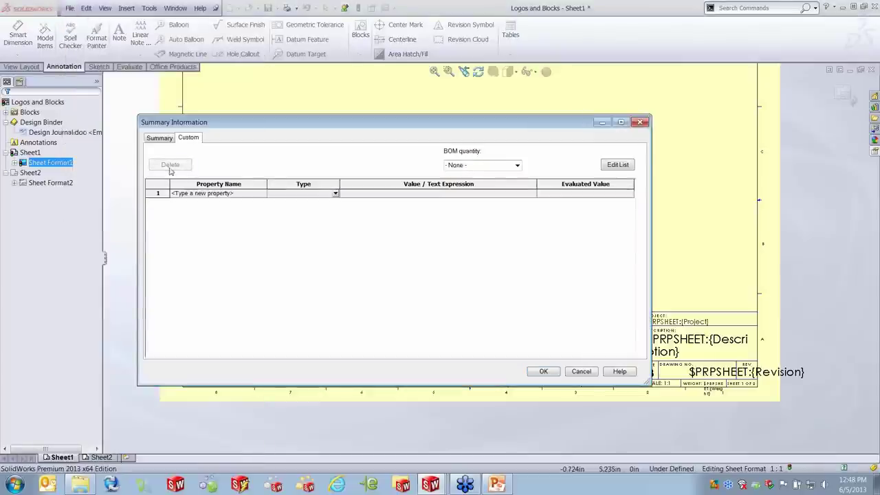
left_click(543, 371)
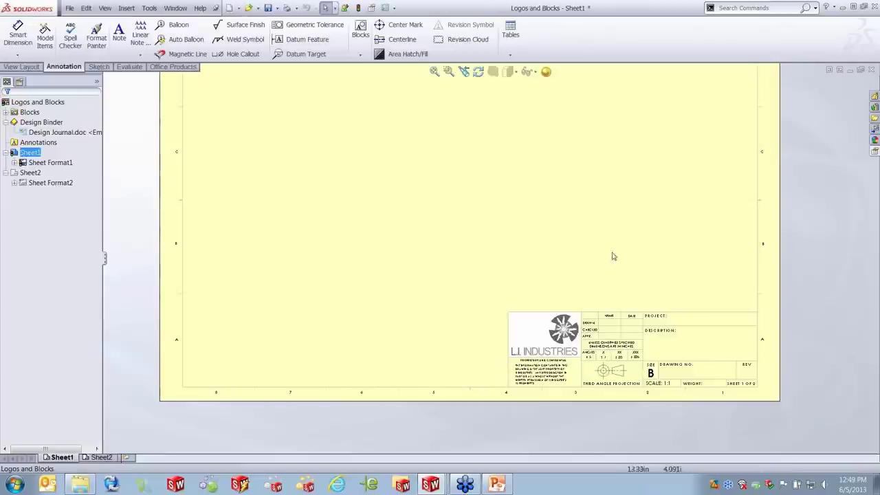
Display Sheet2 and examine its reduced title block
left_click(101, 457)
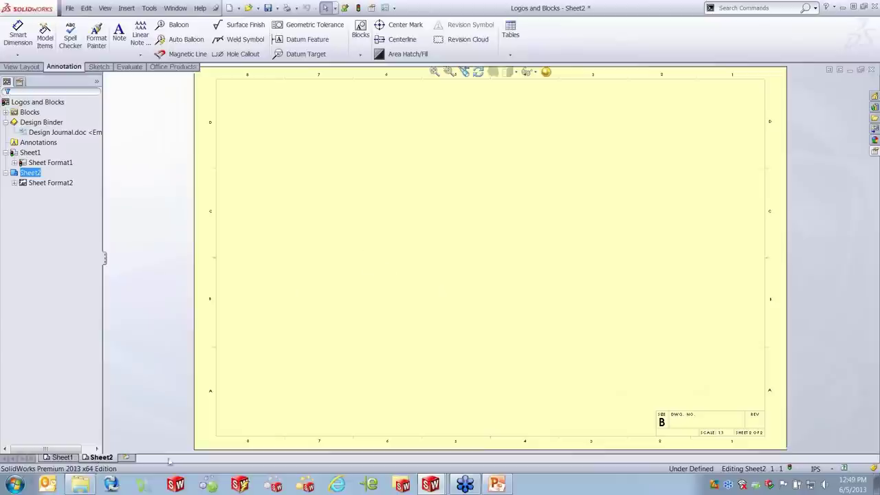
scroll(760, 422, "down", 5)
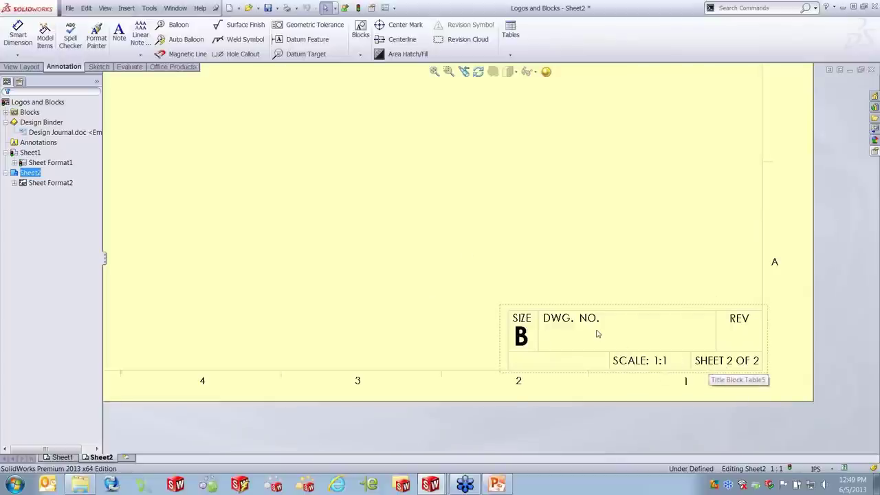
scroll(596, 333, "up", 4)
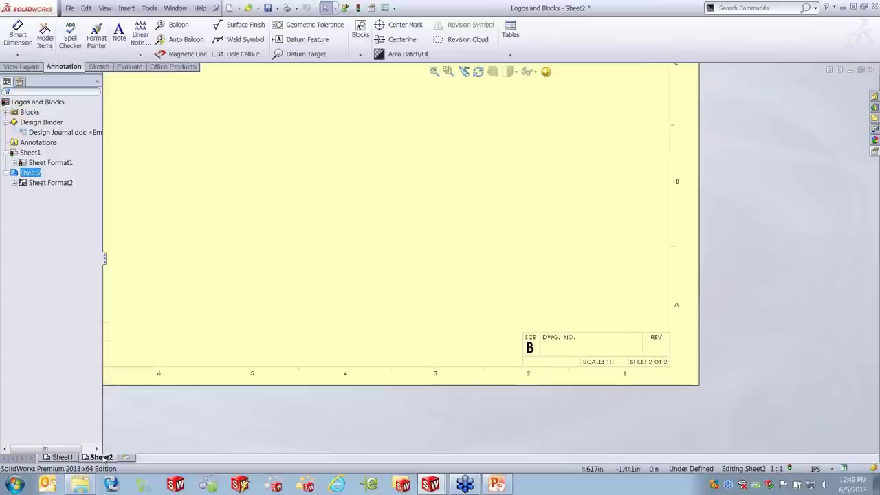
Add a new sheet after Sheet2 and examine its title block
right_click(101, 457)
left_click(145, 375)
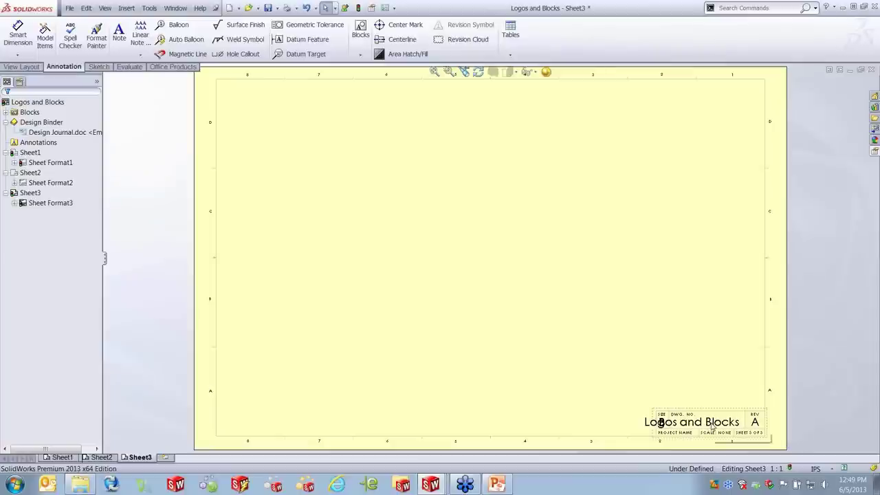
scroll(712, 427, "down", 2)
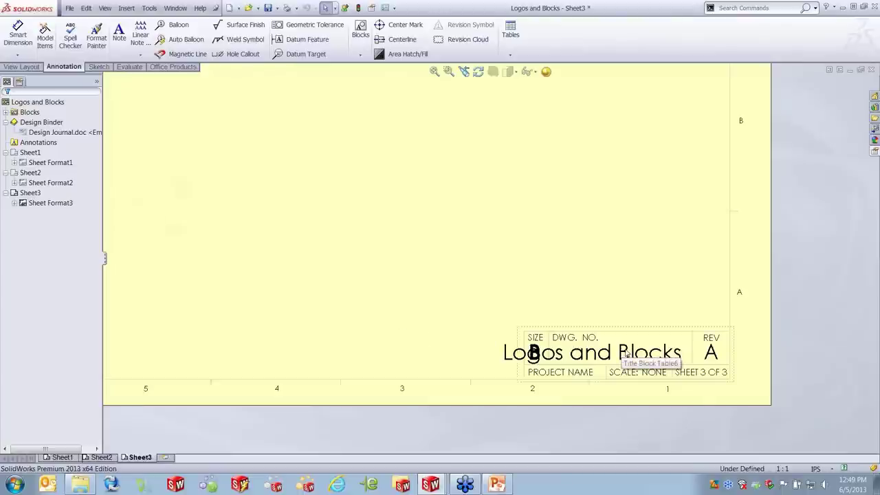
middle_click_drag(392, 298, 415, 308, "ctrl")
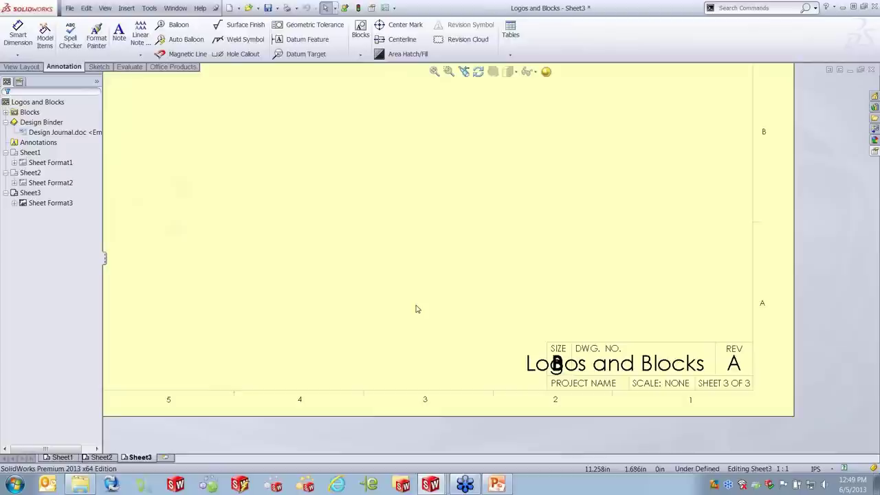
Examine the sheet format file path in Sheet3's properties, closing them without changes
left_click(31, 173)
left_click(30, 193)
right_click(31, 194)
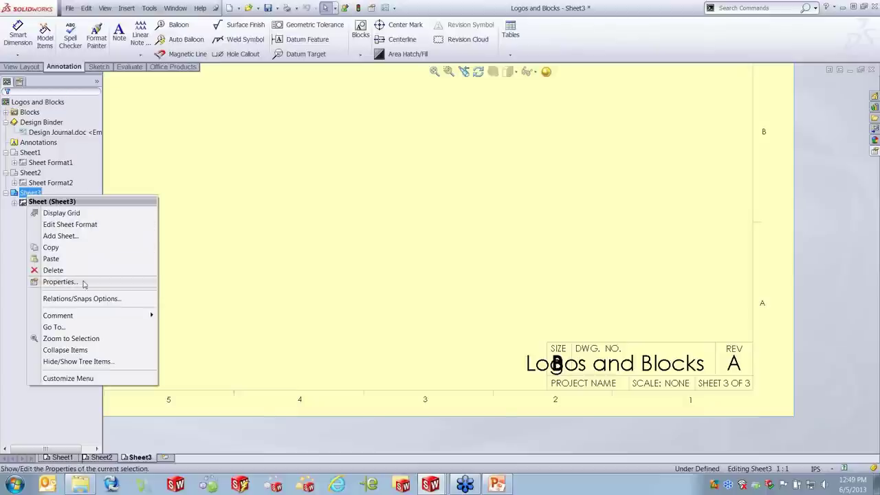
left_click(61, 282)
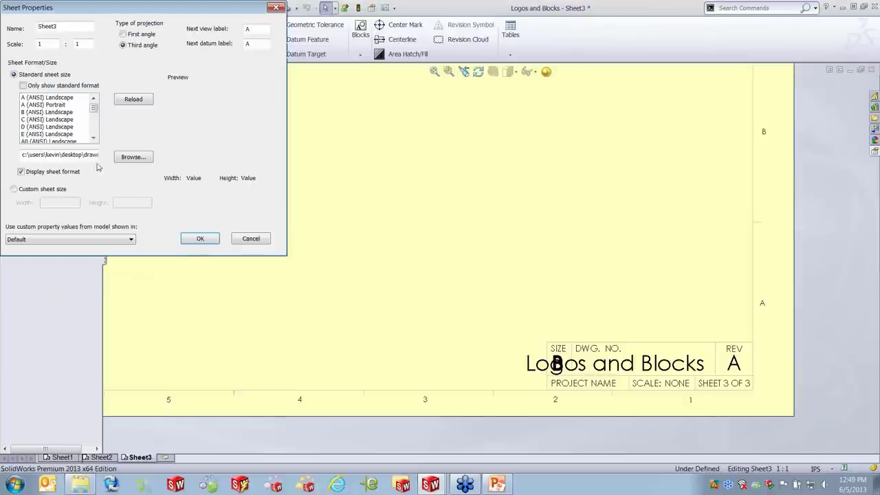
left_click_drag(25, 154, 110, 163)
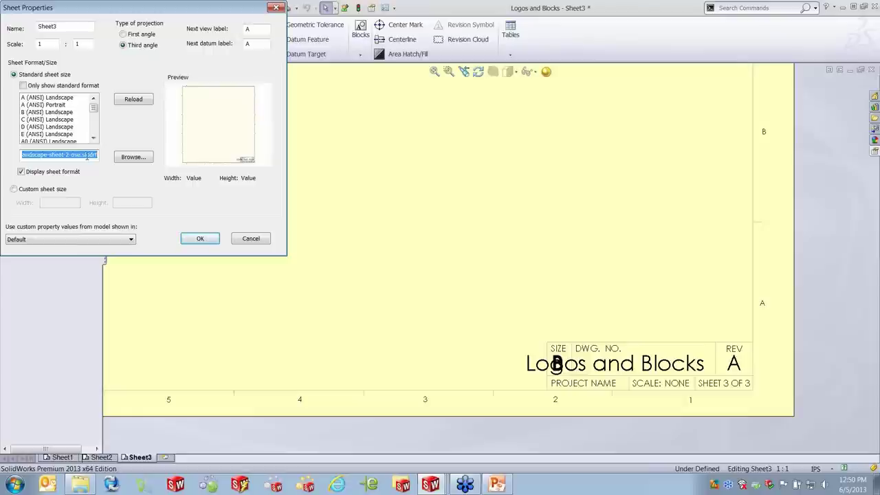
left_click_drag(112, 14, 230, 95)
left_click(146, 235)
left_click_drag(145, 235, 224, 237)
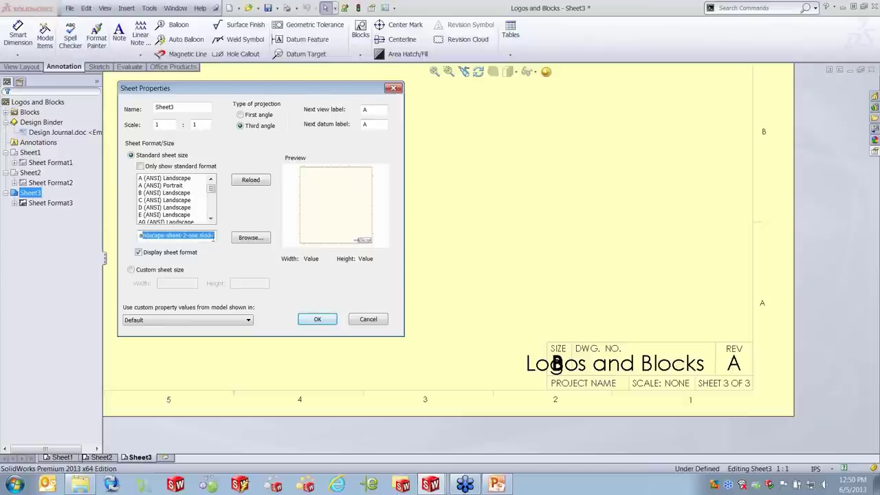
left_click(372, 323)
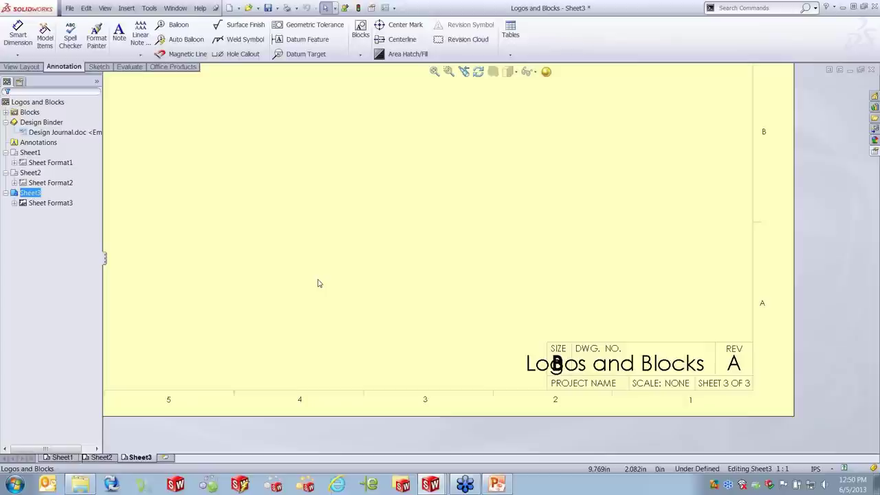
Add another sheet after Sheet3
right_click(141, 458)
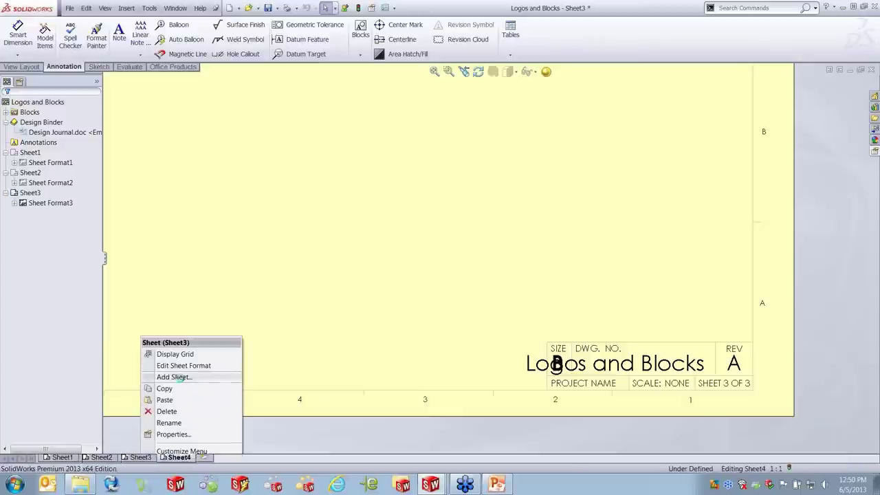
left_click(176, 377)
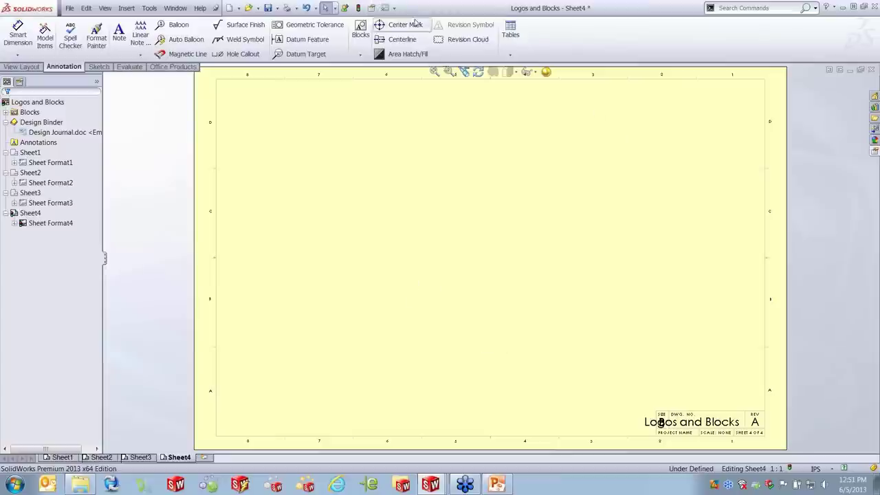
Search the system options for "form" and examine "Show sheet format dialog on add new sheet", closing the options without changes
left_click(394, 8)
left_click(406, 22)
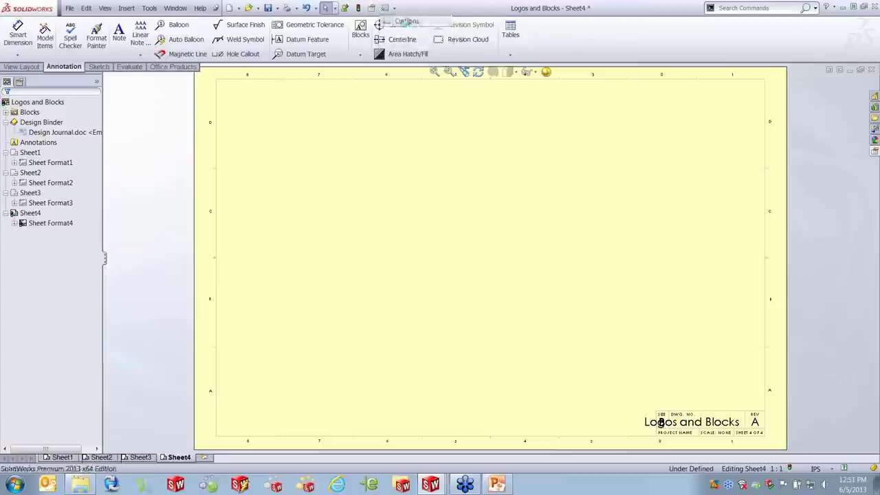
left_click(605, 39)
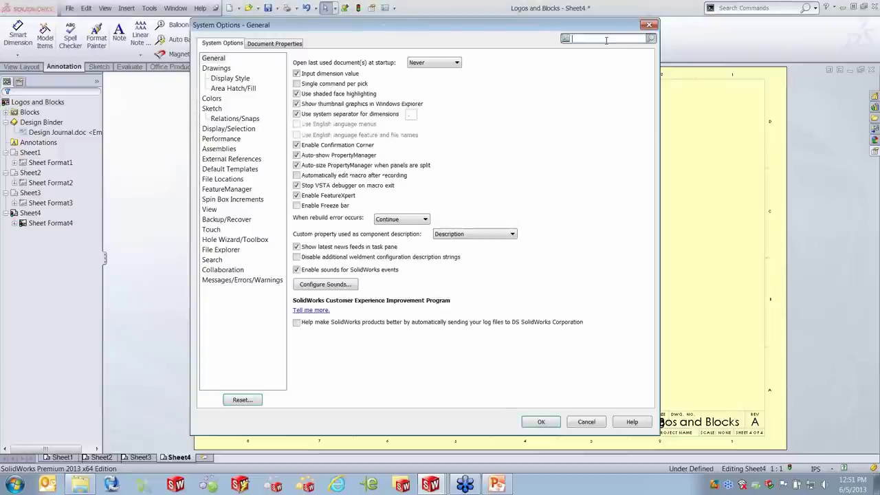
type("form")
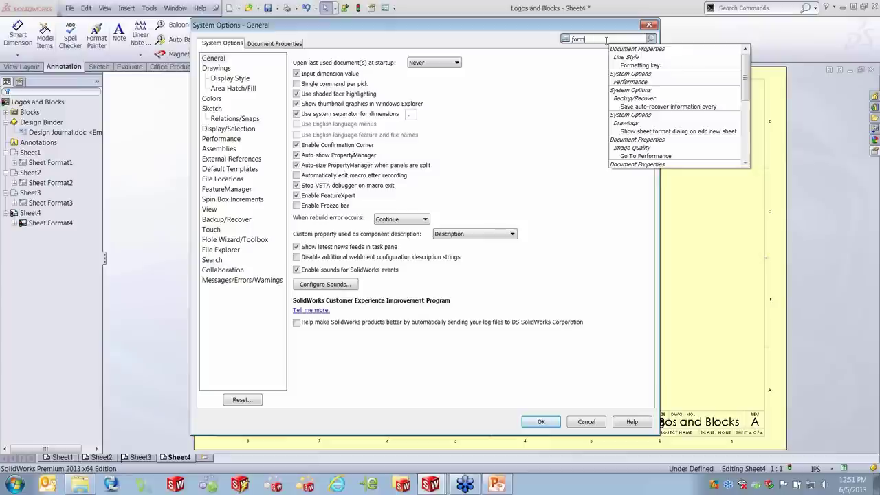
left_click(685, 134)
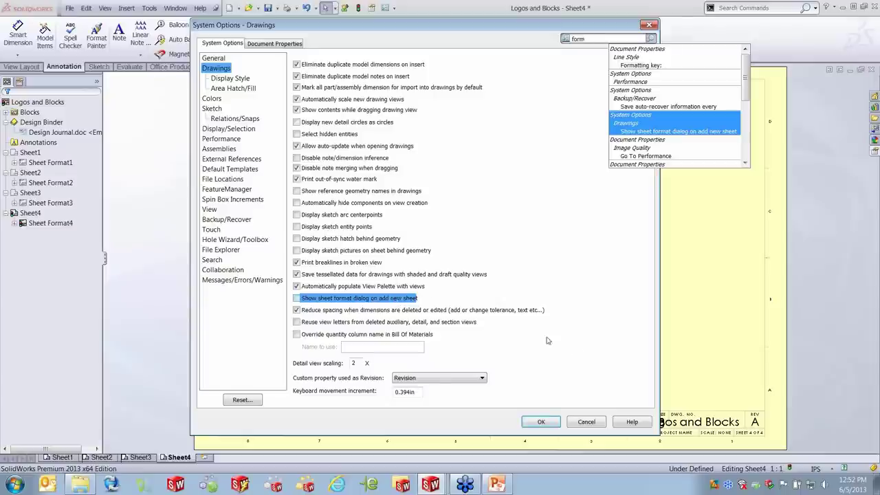
left_click(592, 428)
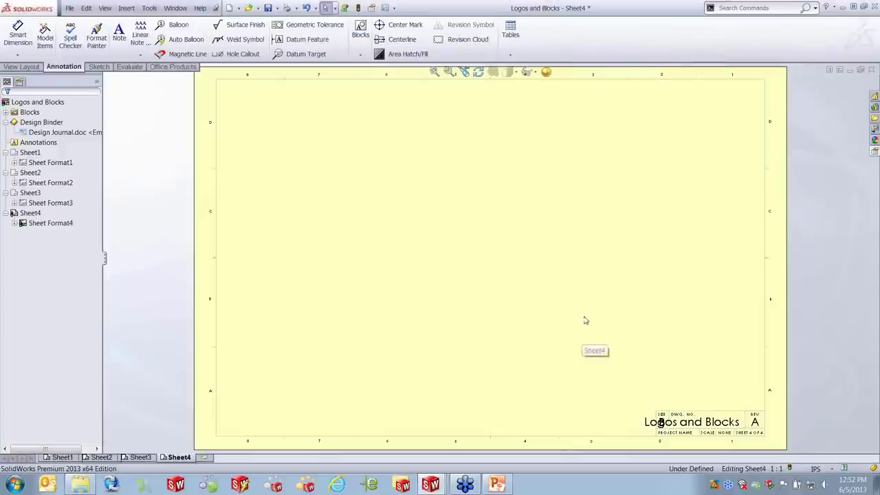
Delete Sheet4 from the drawing
right_click(175, 458)
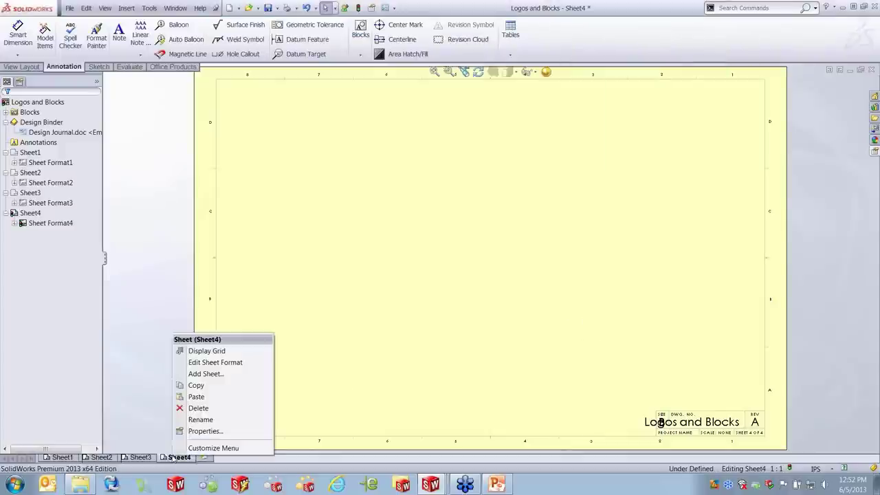
left_click(198, 407)
left_click(512, 200)
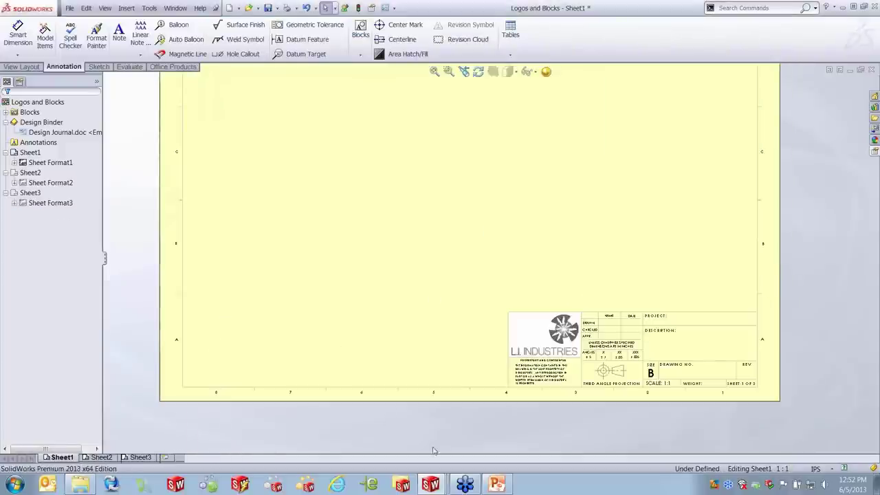
Switch to PowerPoint and present the Set Options slide full screen, ending the show after reading it
left_click(496, 484)
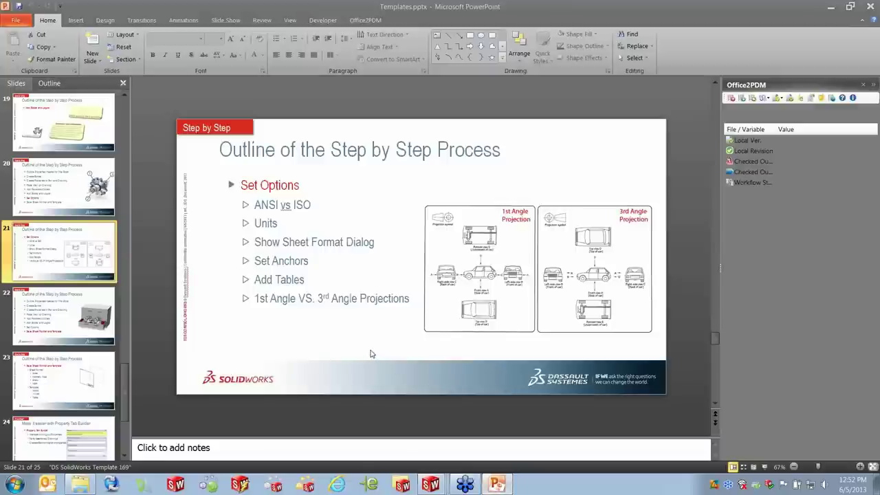
left_click(231, 22)
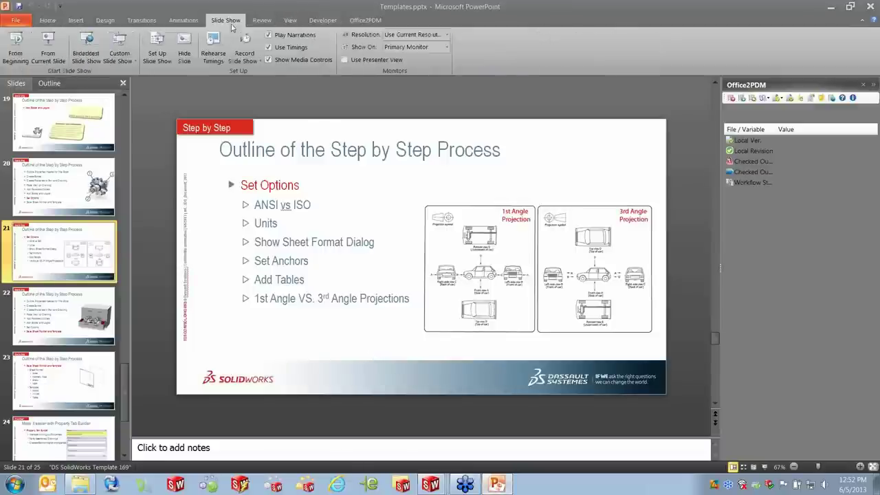
left_click(48, 46)
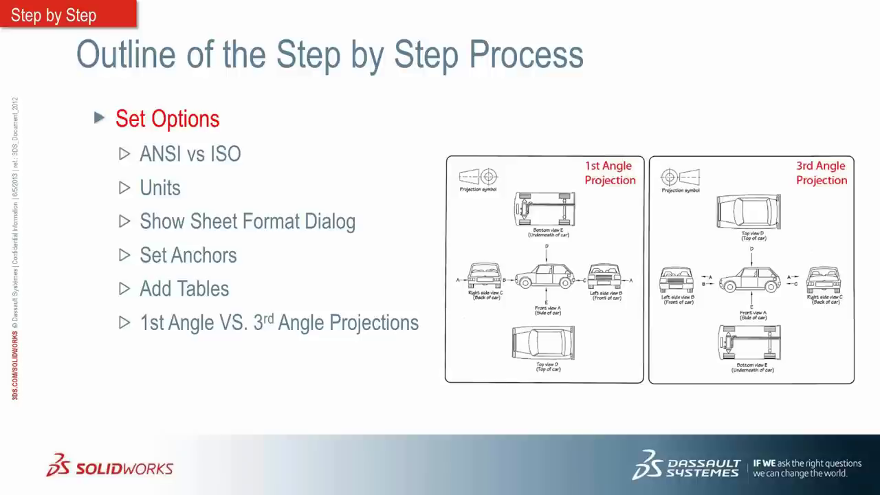
key("Escape")
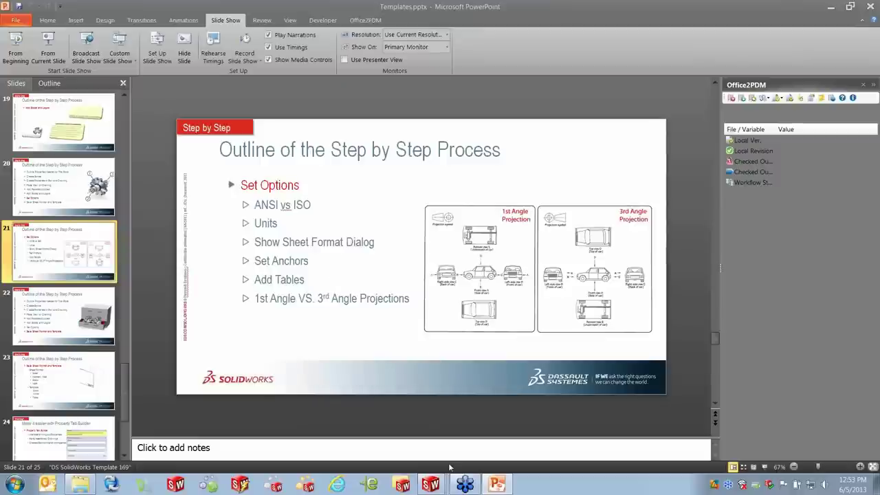
Return to SolidWorks and examine the document properties for drafting standard, annotations and centerlines/center marks, discarding any changes
mouse_move(431, 485)
left_click(428, 441)
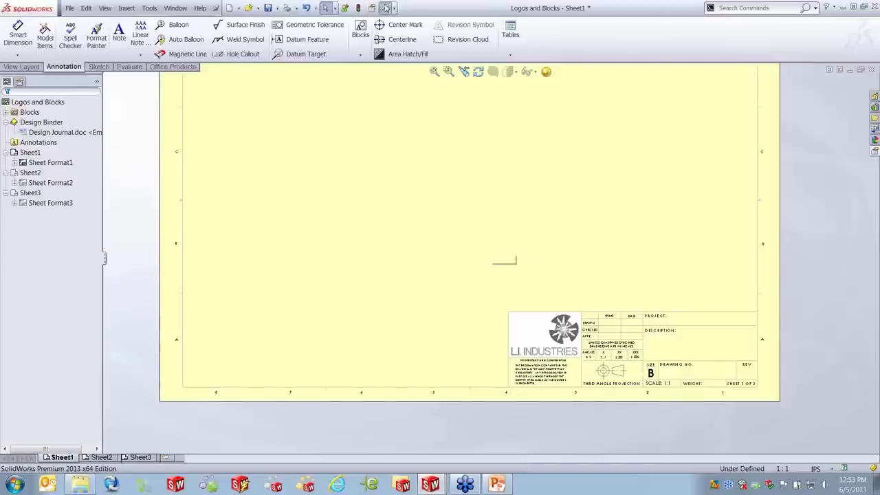
left_click(385, 7)
left_click(281, 45)
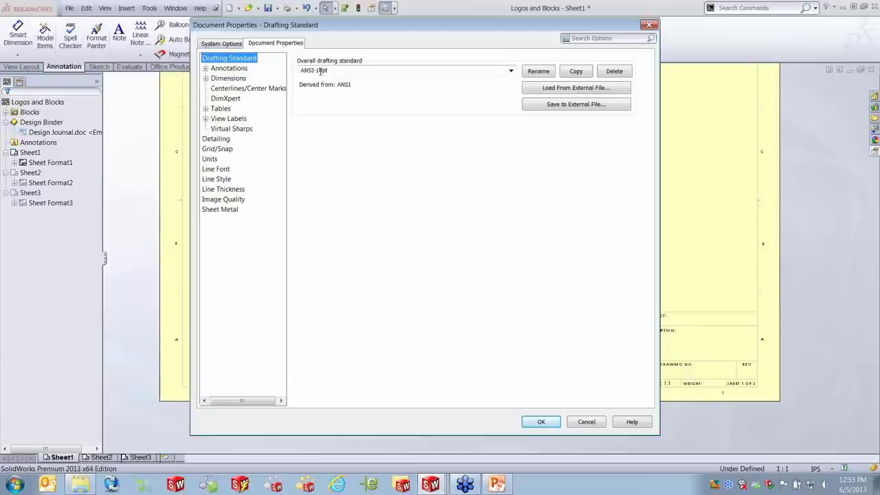
left_click(236, 70)
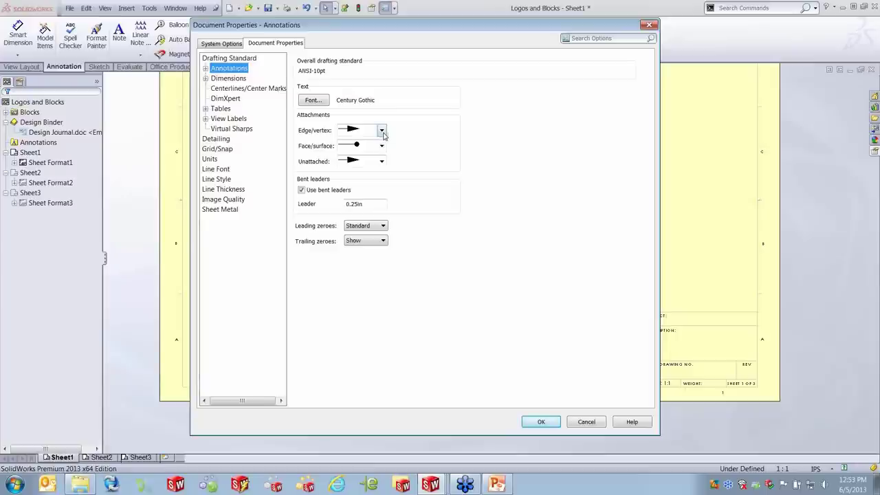
left_click(232, 89)
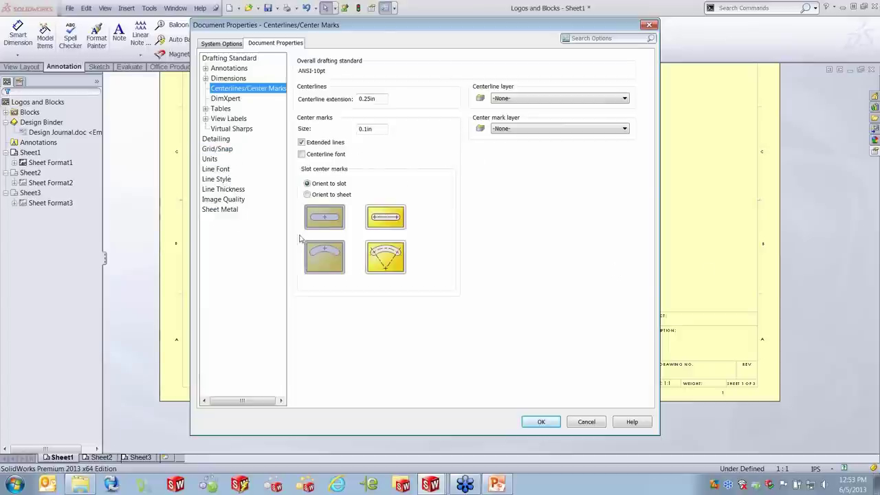
left_click(595, 424)
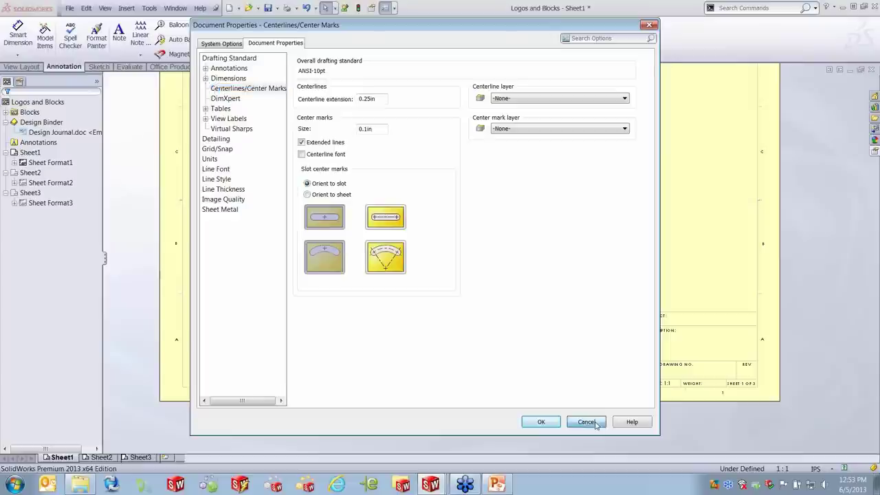
Examine the type of projection in Sheet1's properties, closing them without changes
left_click(36, 155)
right_click(36, 155)
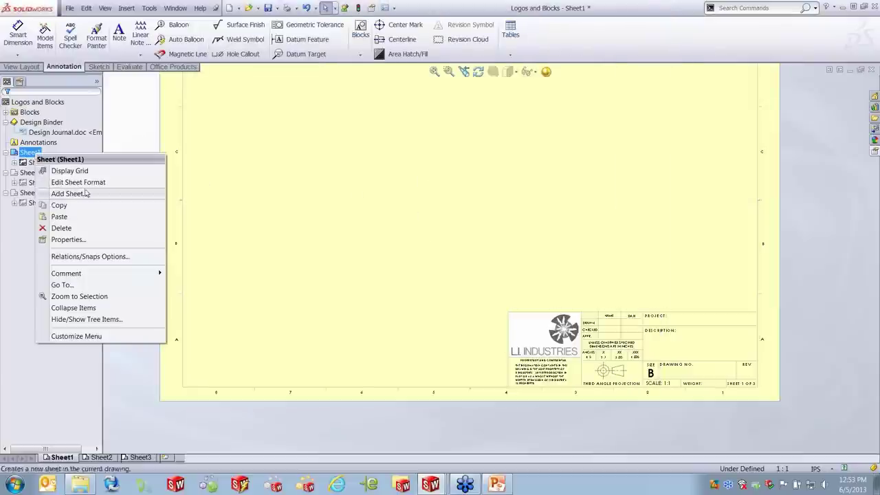
left_click(84, 240)
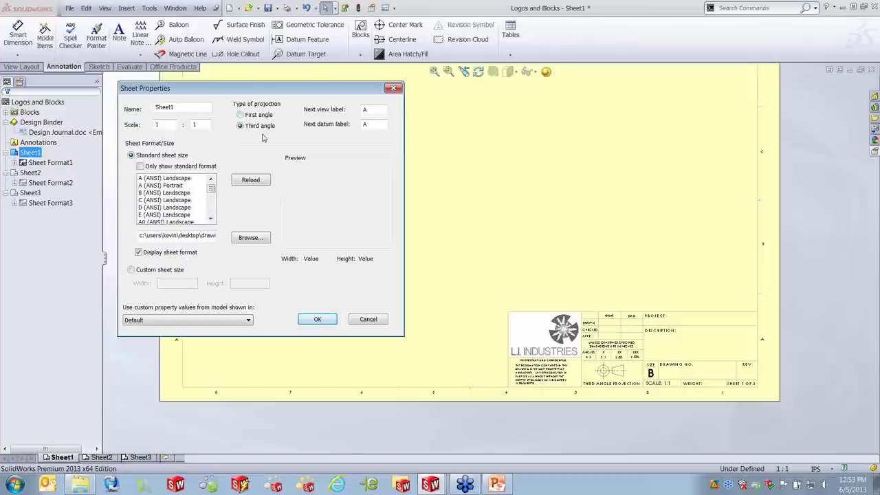
left_click(371, 322)
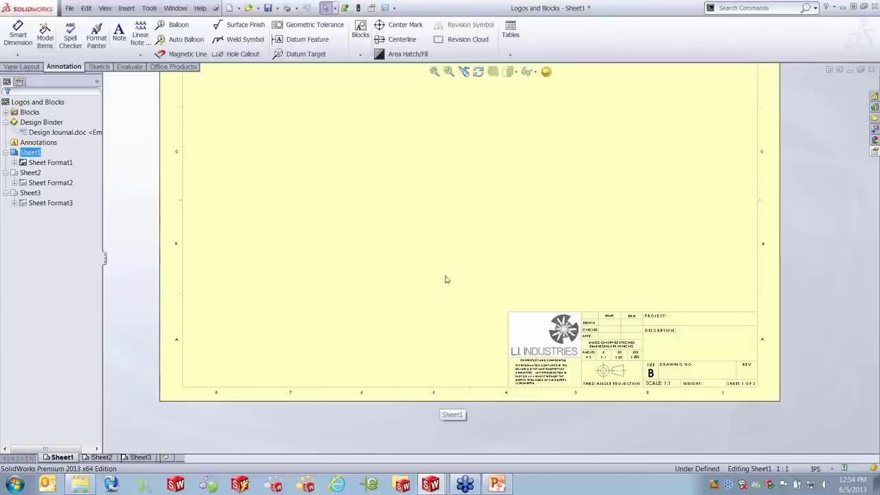
left_click(498, 485)
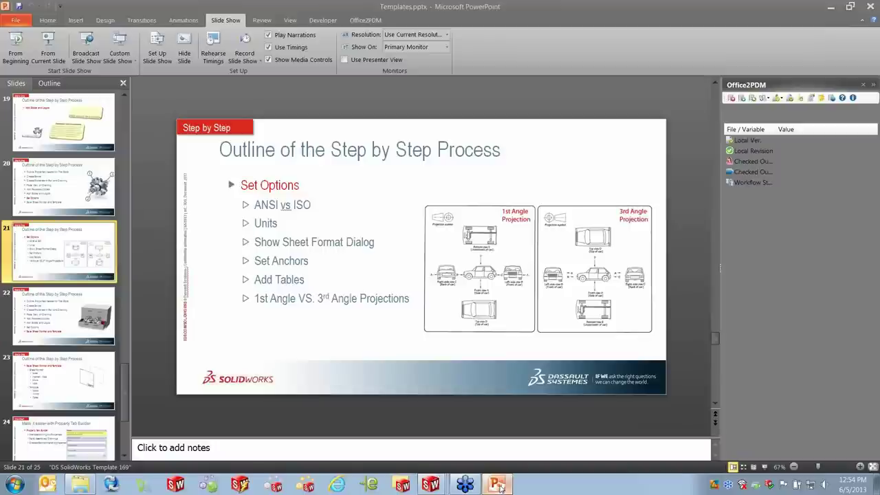
left_click(831, 6)
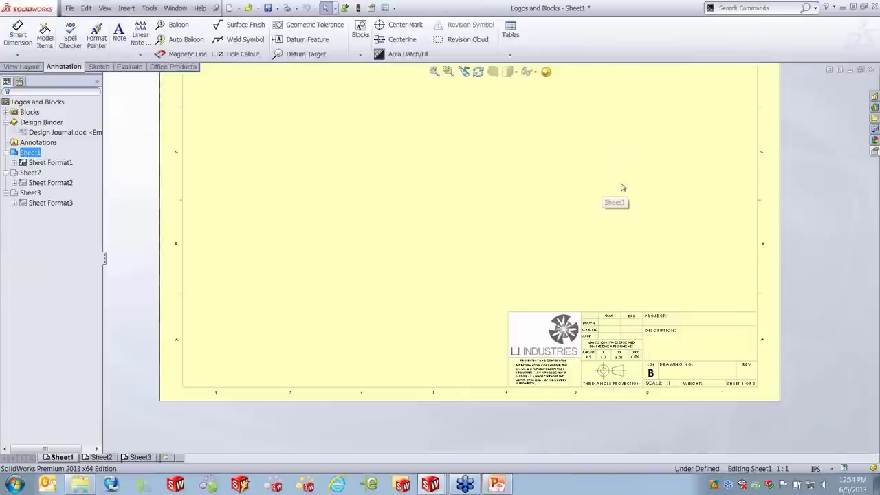
Open Sheet1's sheet format for editing
key("f")
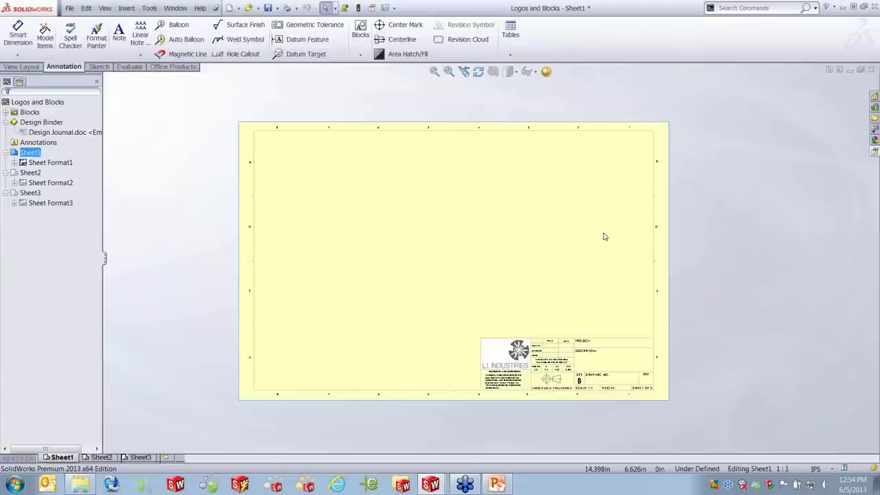
right_click(525, 211)
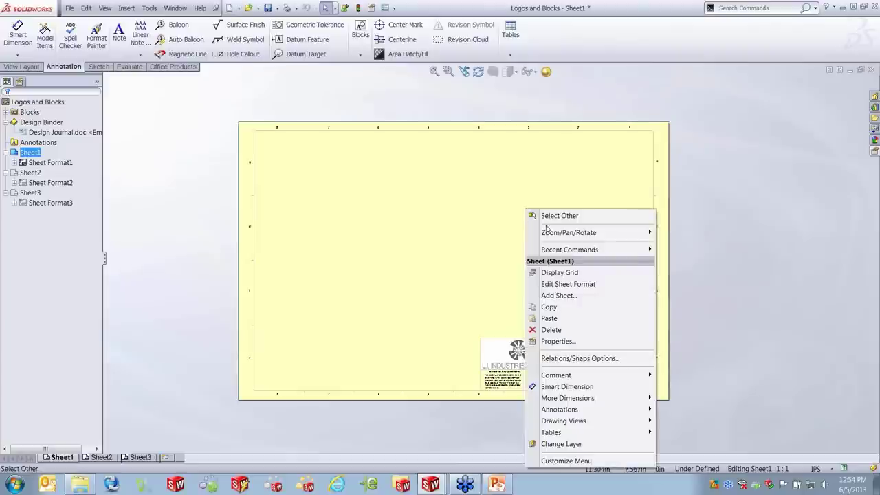
left_click(568, 284)
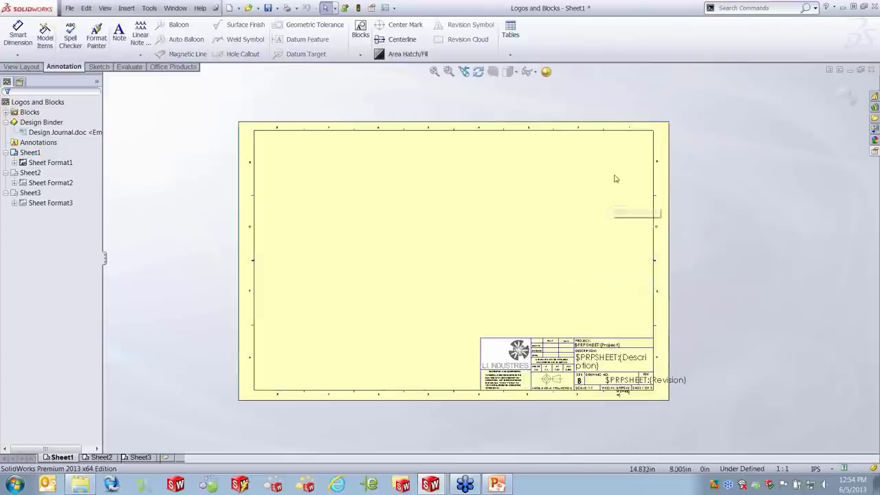
Inspect the top-right corner point of the sheet border and expand Sheet Format1 to examine its table anchors
left_click(654, 132)
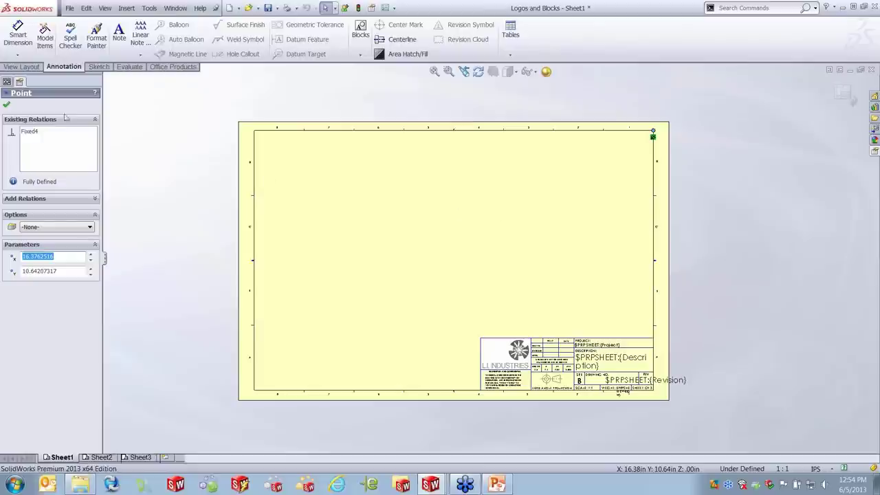
left_click(8, 83)
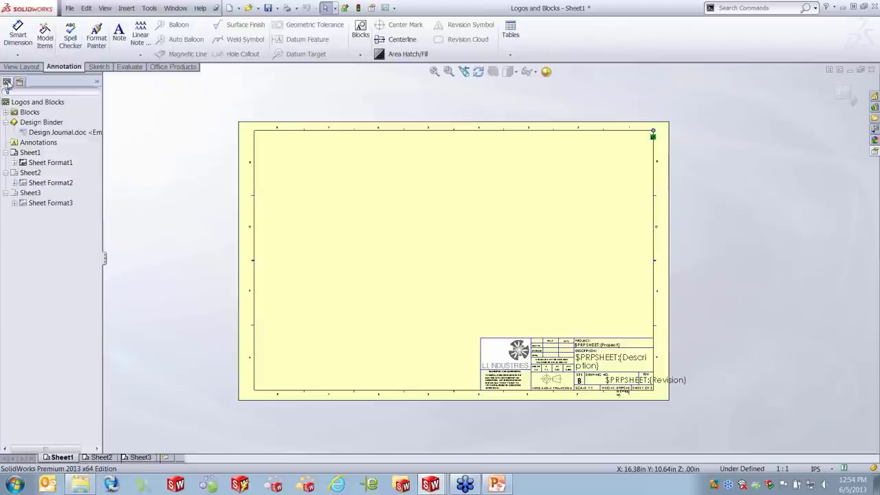
left_click(14, 163)
left_click(34, 154)
left_click(43, 164)
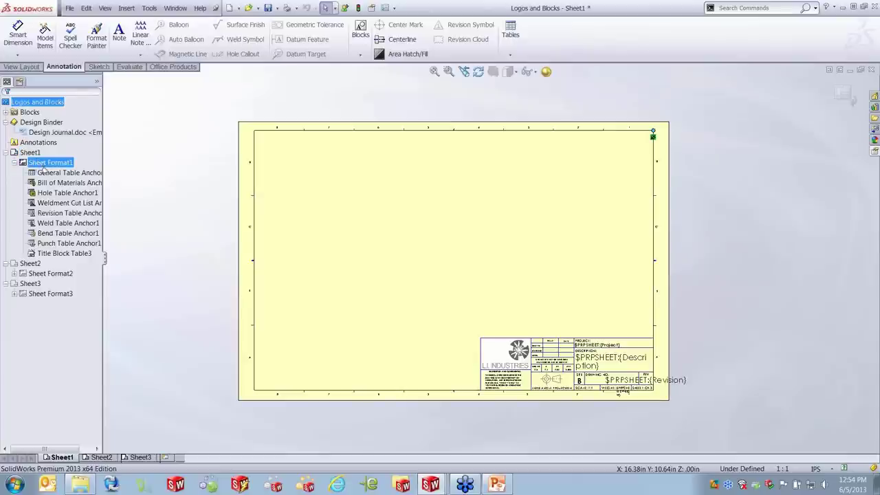
left_click(148, 167)
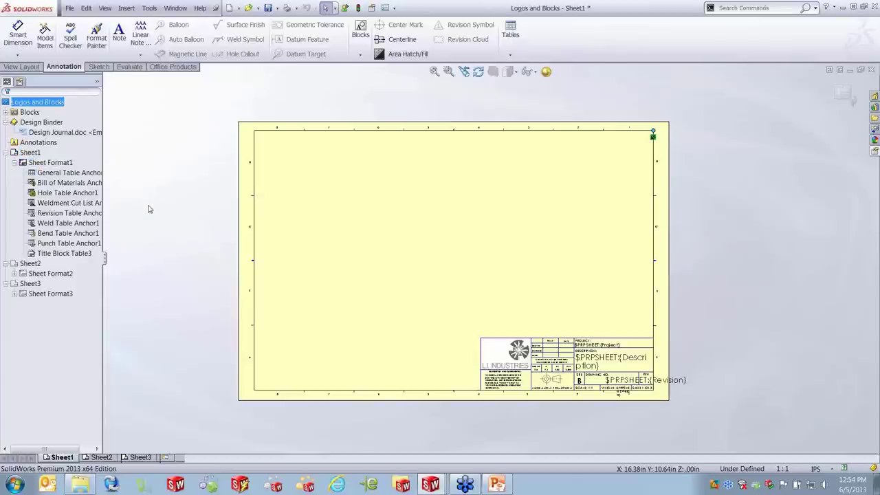
Try to set the Revision Table Anchor's position in Sheet Format1
right_click(75, 215)
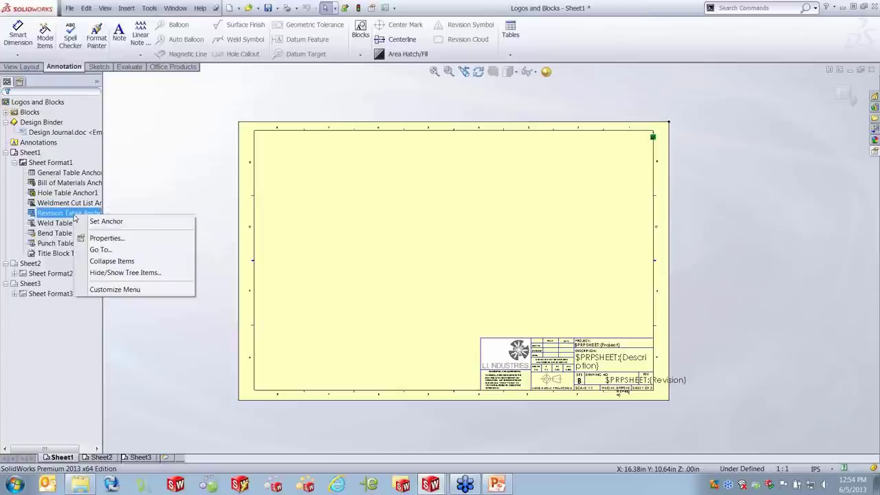
left_click(105, 222)
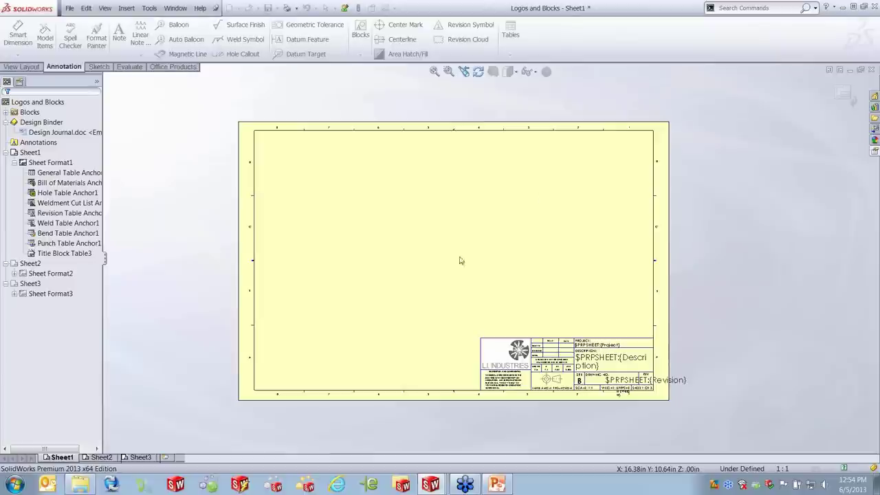
left_click(75, 224)
key("Escape")
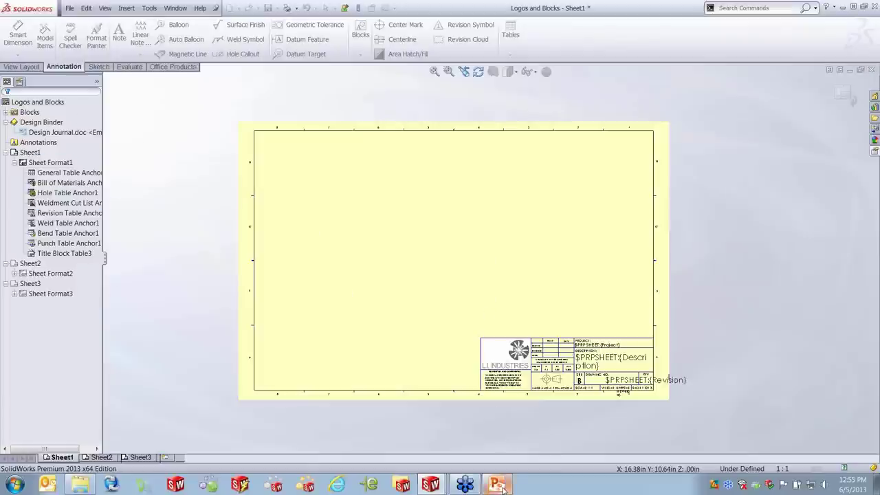
left_click(840, 96)
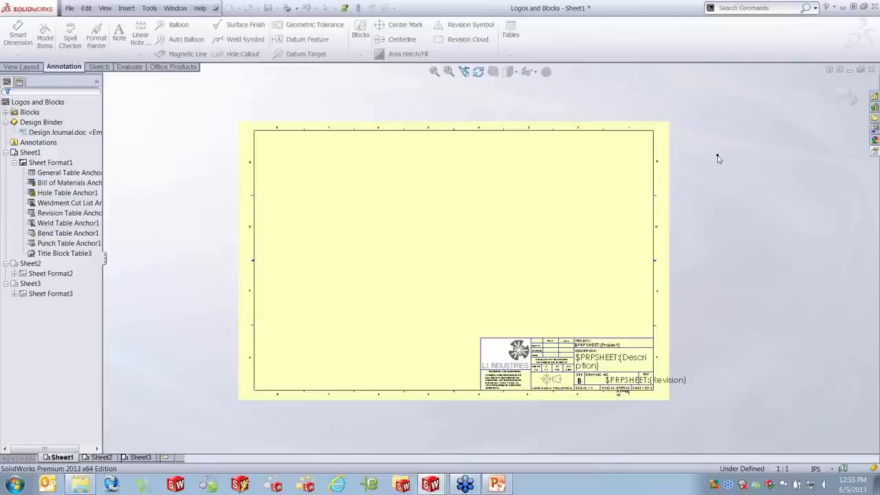
Switch to the Templates presentation in PowerPoint and present from the Set Options slide to the Save Sheet Format and Template outline
left_click(497, 485)
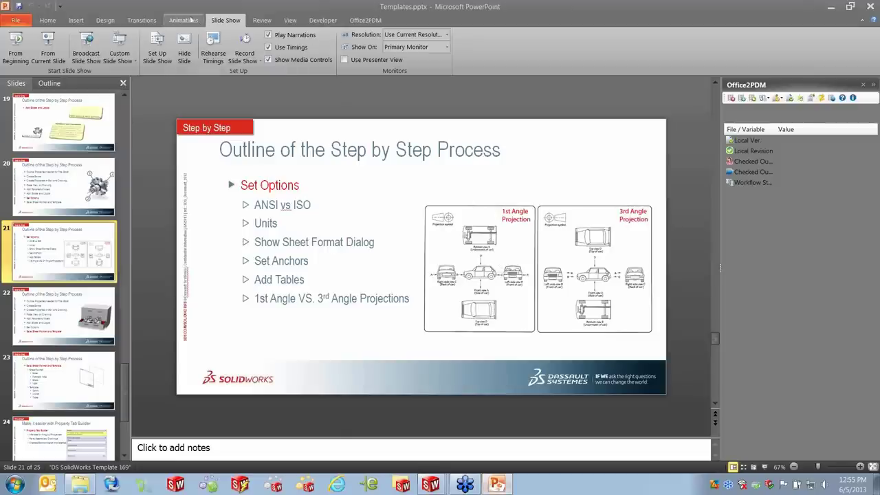
left_click(48, 45)
left_click(417, 253)
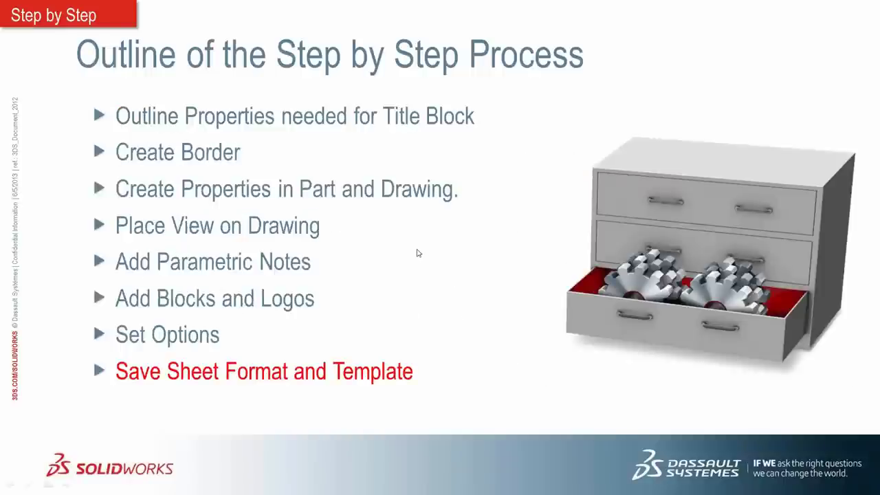
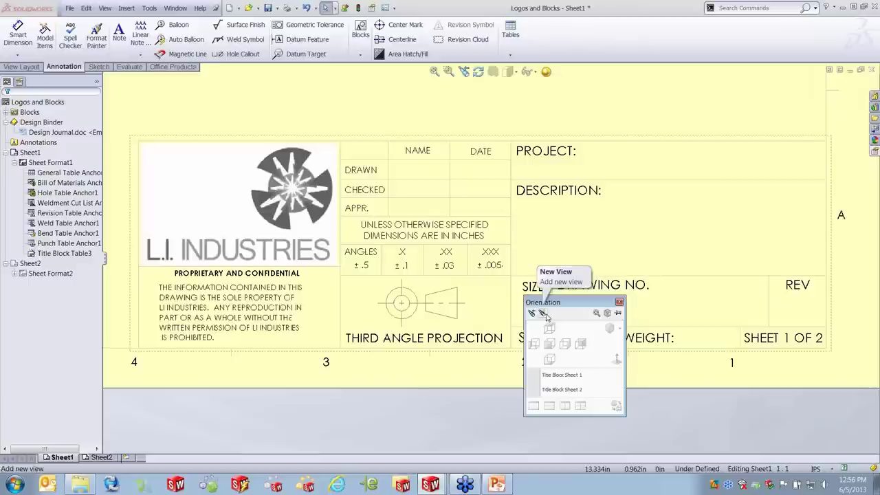
Examine Sheet1's title block using the saved named views, ending with the whole sheet fitted on screen
left_click(569, 394)
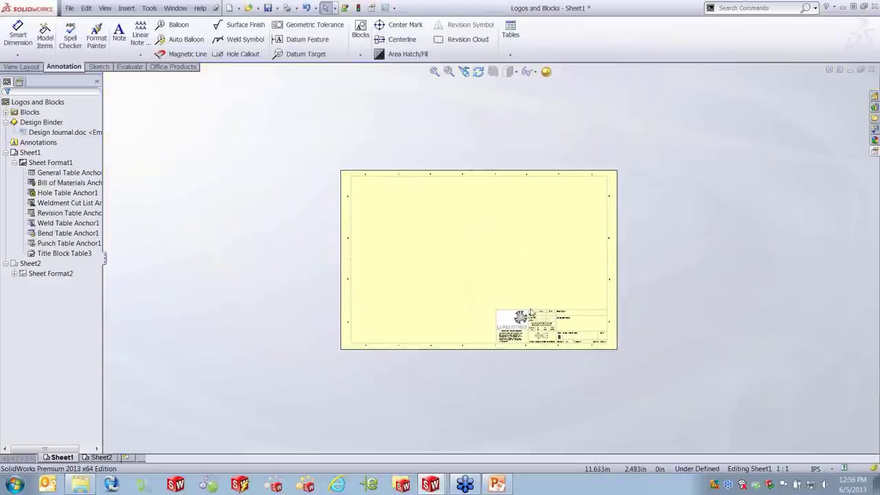
key("space")
left_click(568, 389)
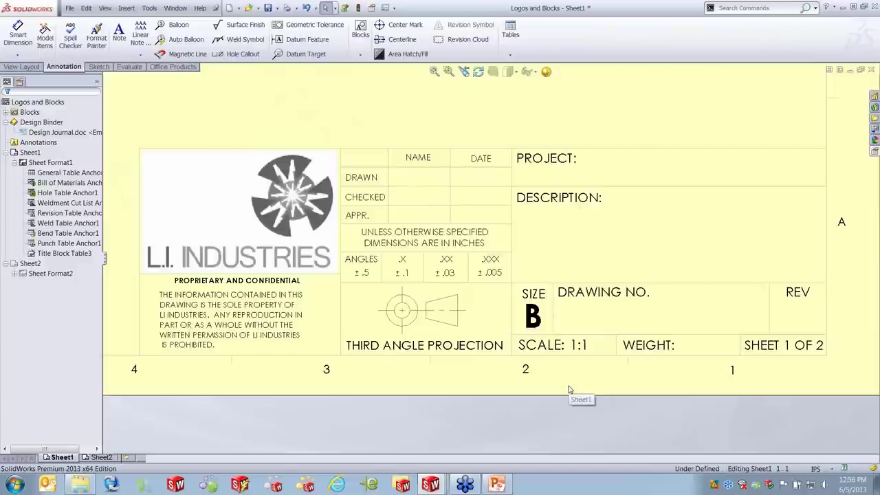
key("f")
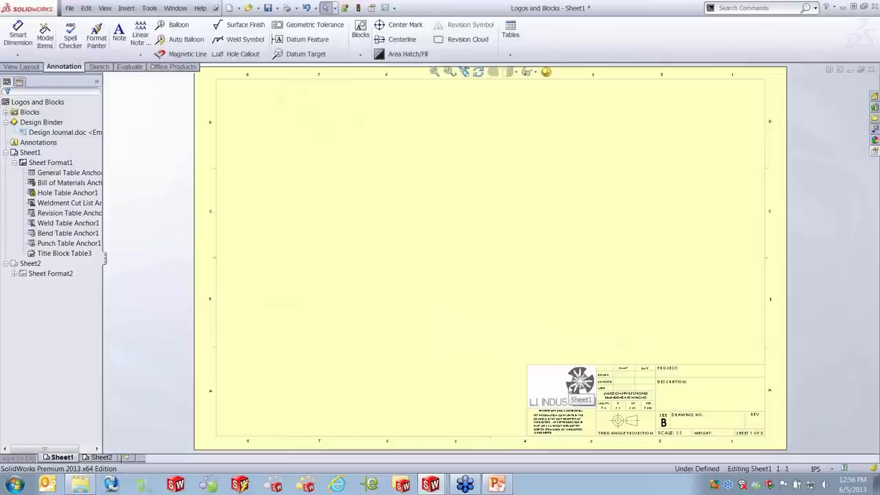
Save Sheet1's sheet format to the Desktop as b-landscape-sheet-1-ose.slddrt
left_click(70, 8)
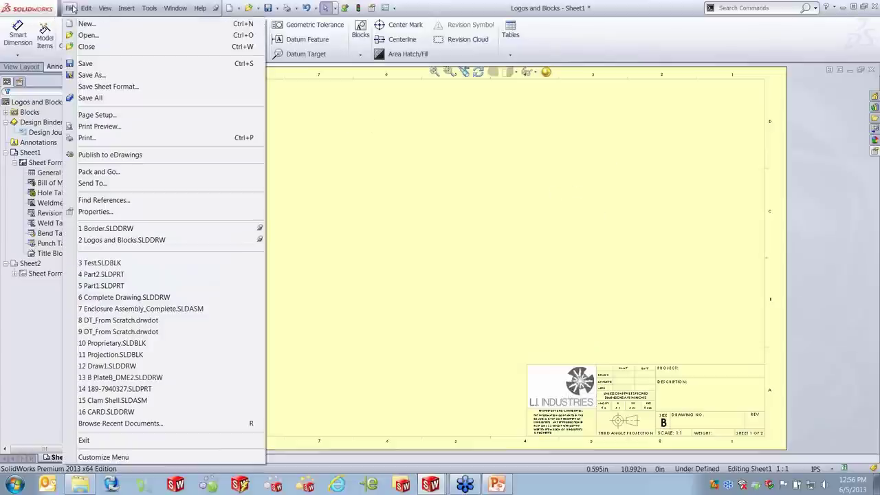
left_click(103, 86)
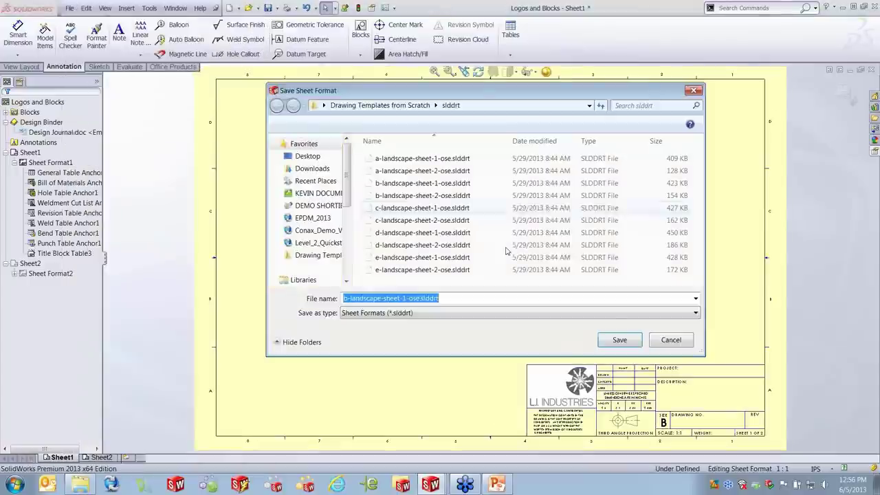
left_click(308, 157)
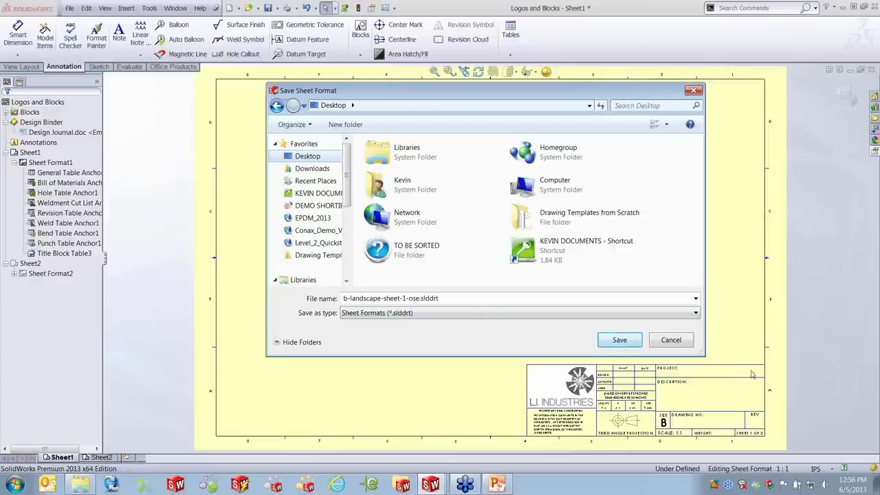
left_click(443, 300)
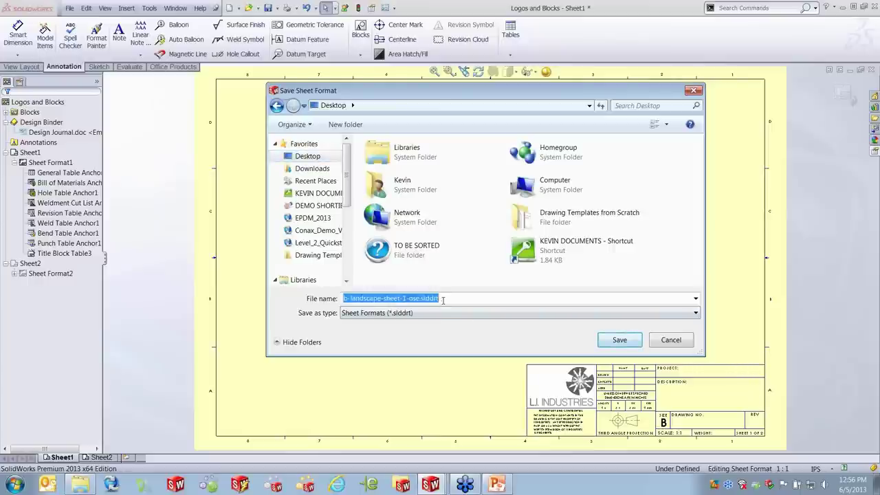
left_click(436, 298)
left_click_drag(436, 299, 426, 298)
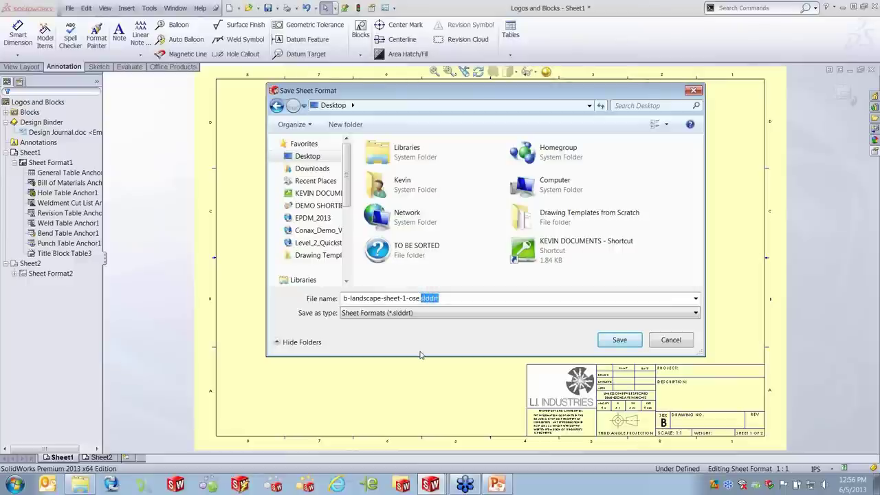
left_click(619, 340)
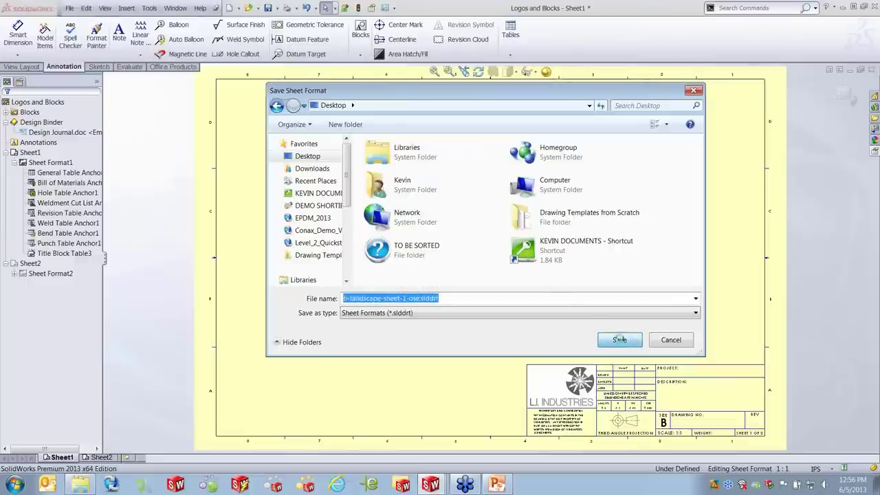
Save Sheet2's sheet format to the Desktop as b-landscape-sheet-2-ose.slddrt
left_click(103, 458)
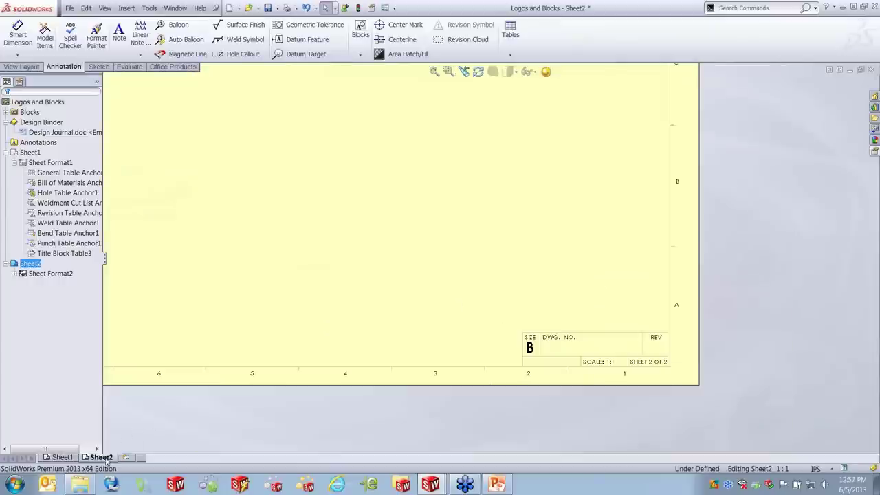
left_click(71, 8)
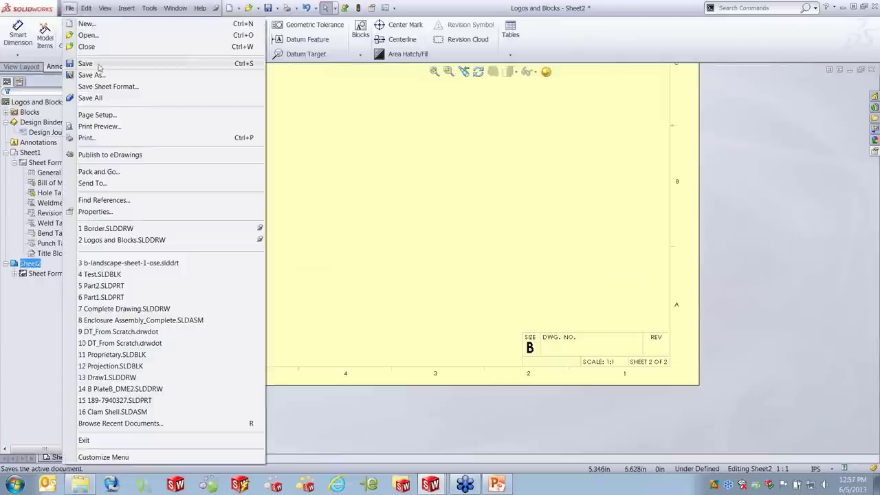
left_click(117, 86)
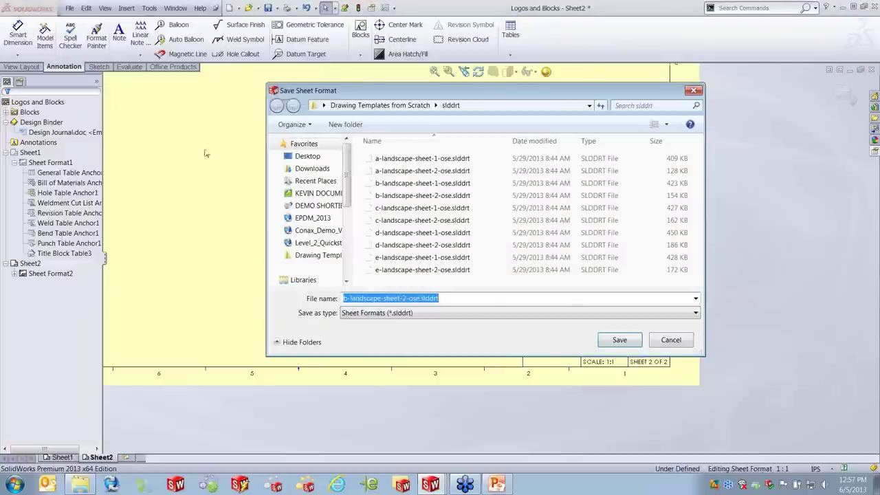
left_click(306, 157)
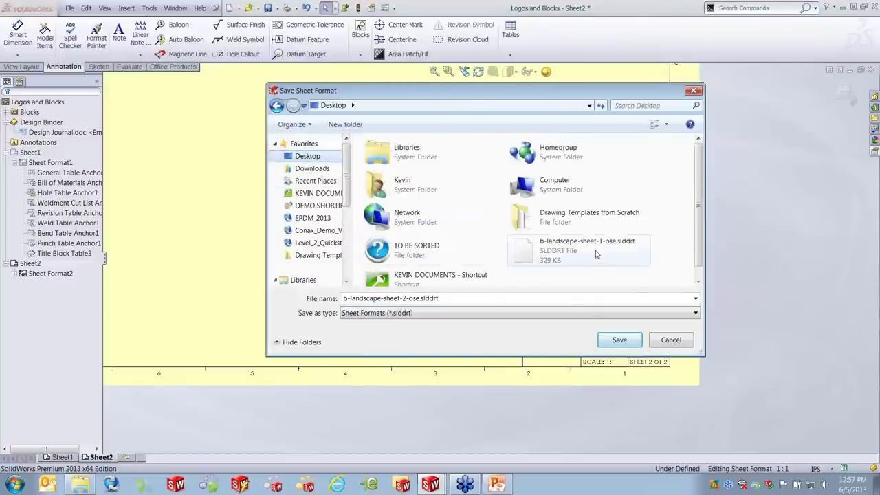
left_click(620, 339)
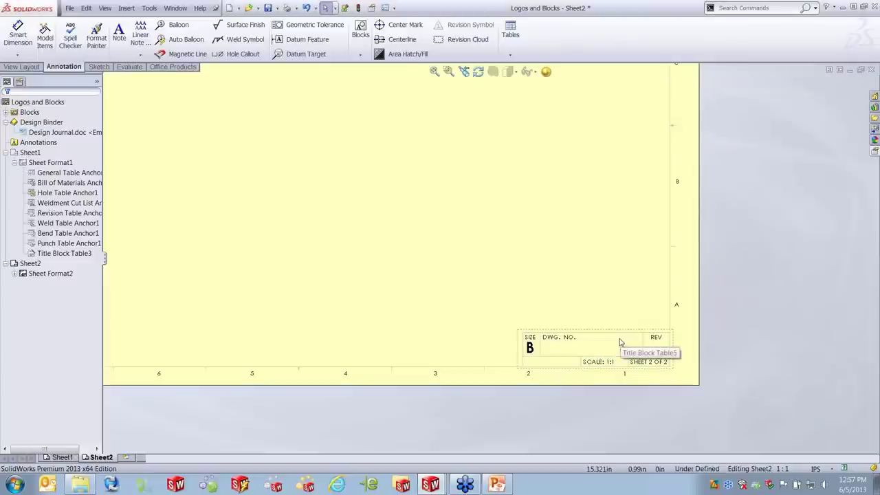
scroll(419, 192, "down", 3)
middle_click_drag(420, 192, 510, 276, "ctrl")
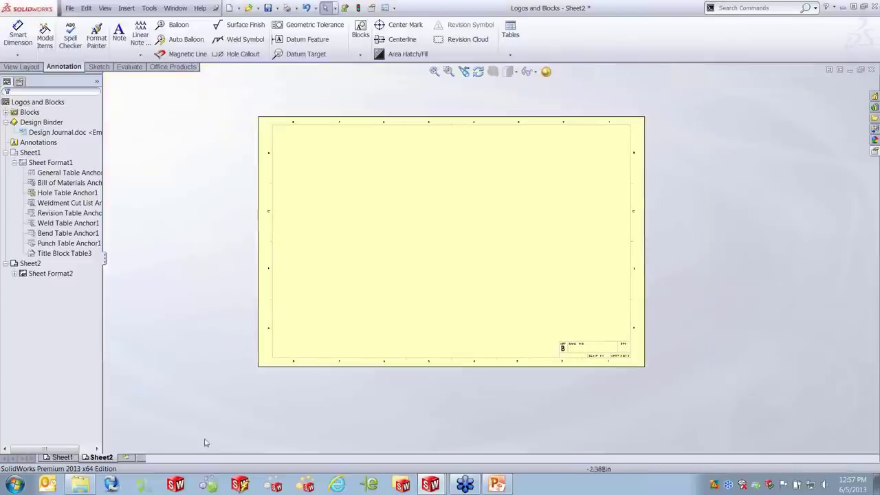
With Sheet1 active, save the drawing as a Drawing Templates (*.drwdot) file named LL& in Drawing Templates from Scratch > Finished
left_click(63, 457)
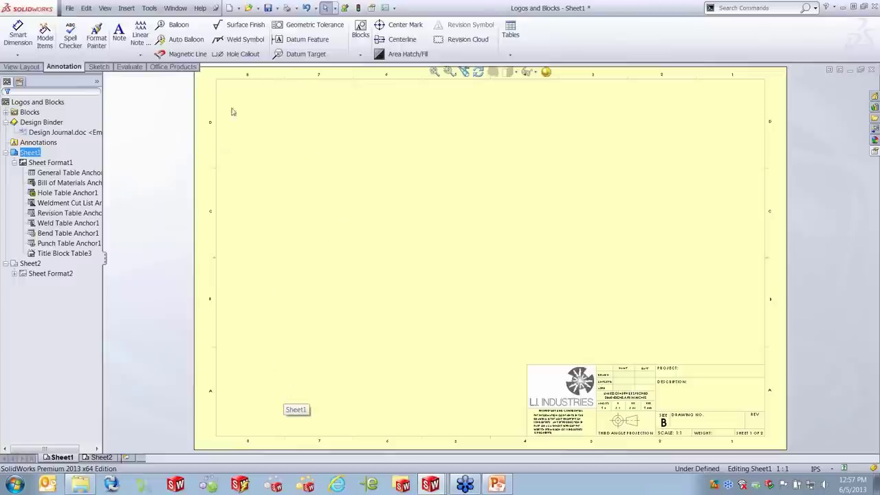
left_click(86, 7)
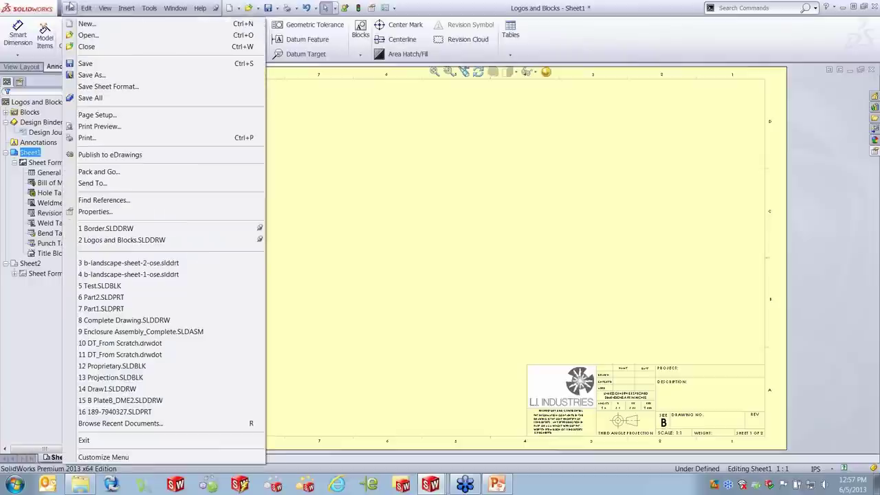
left_click(91, 75)
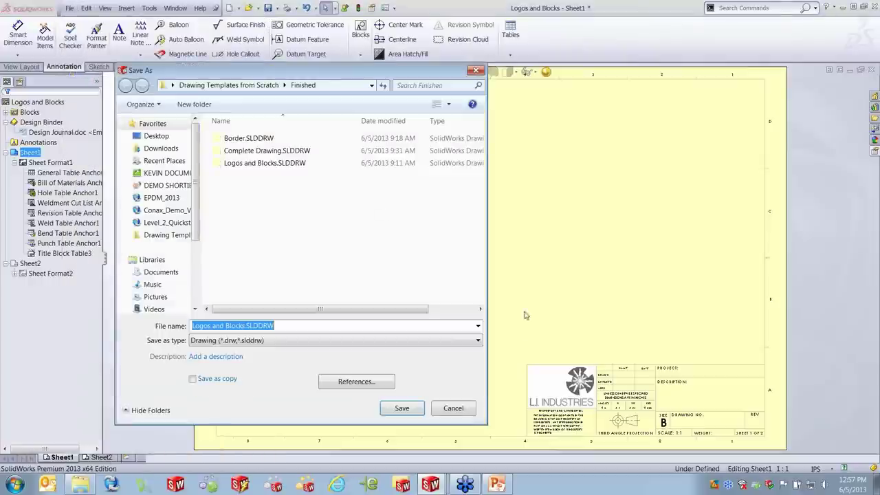
left_click(477, 341)
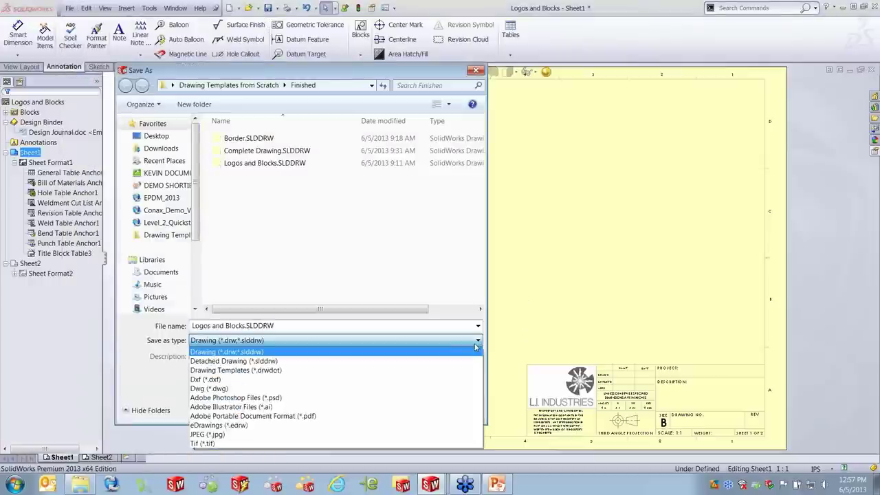
left_click(272, 371)
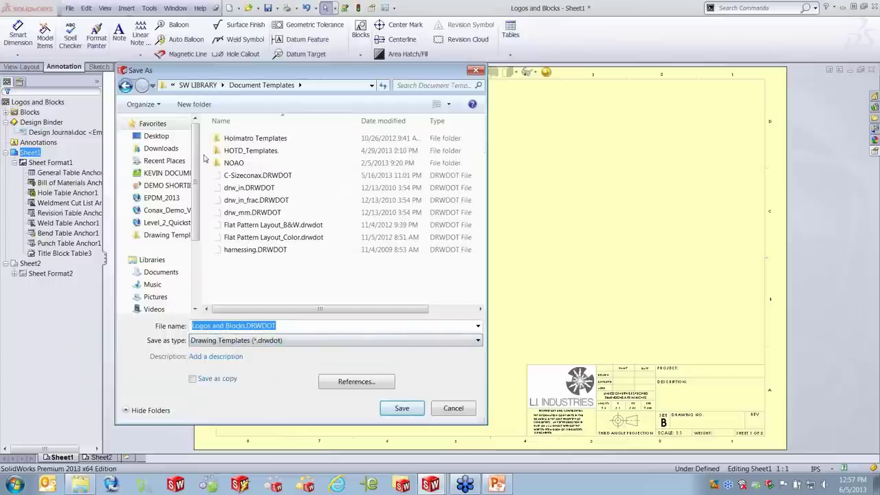
left_click(155, 137)
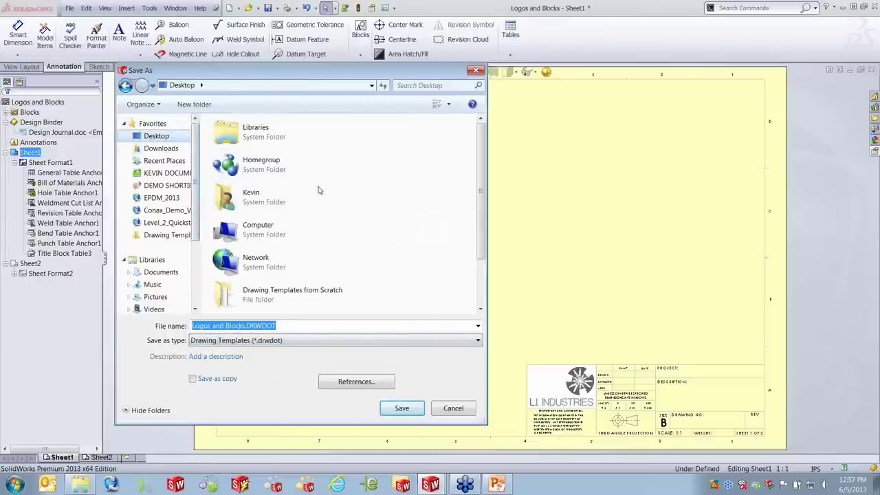
double_click(292, 292)
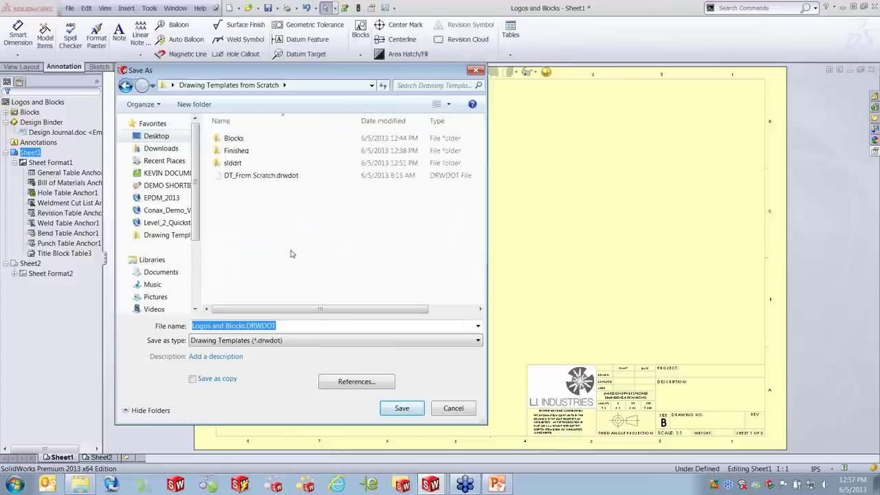
double_click(253, 150)
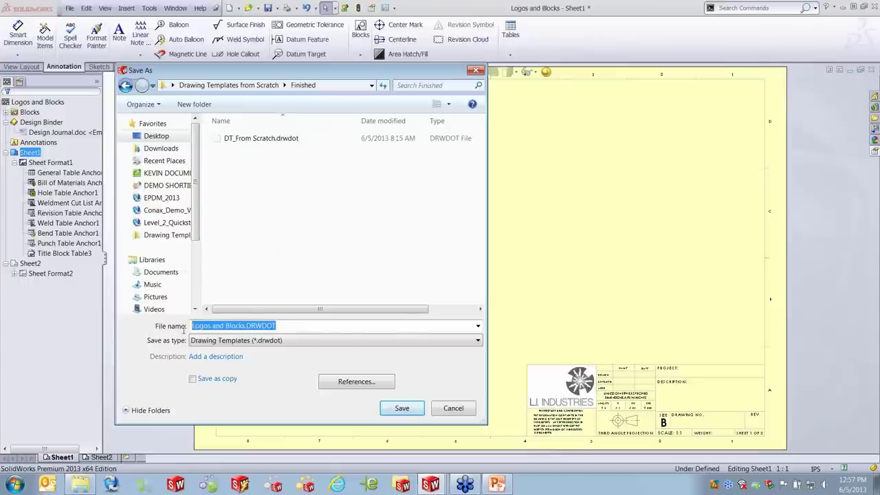
type("LI")
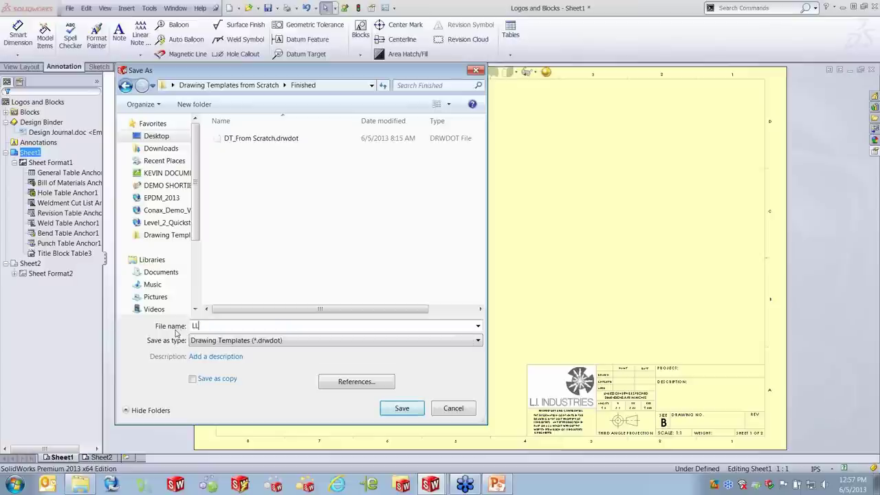
type("&")
left_click(422, 411)
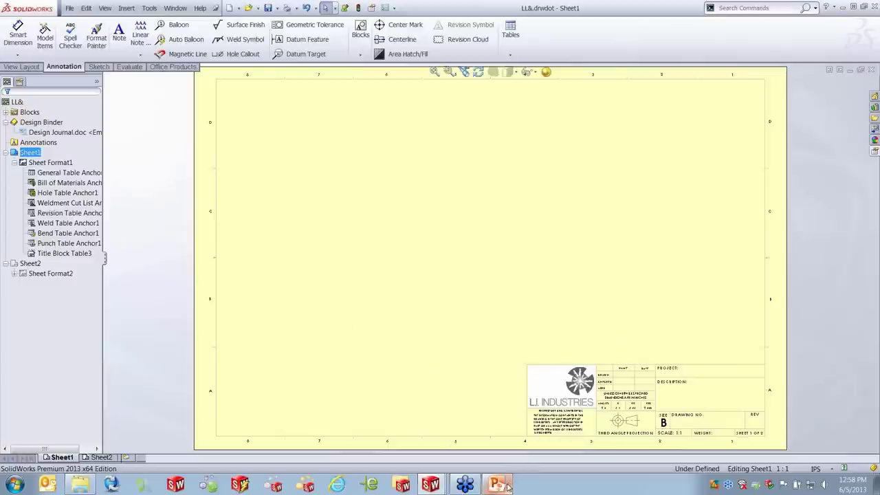
Add a custom file property named Watermmark with the value rtsdfh, and display the drawing's Custom Properties form
left_click(874, 154)
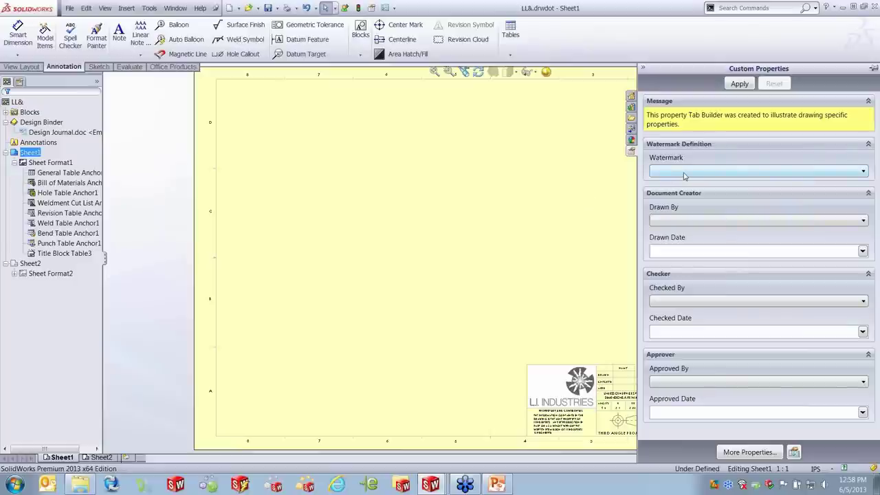
left_click(70, 8)
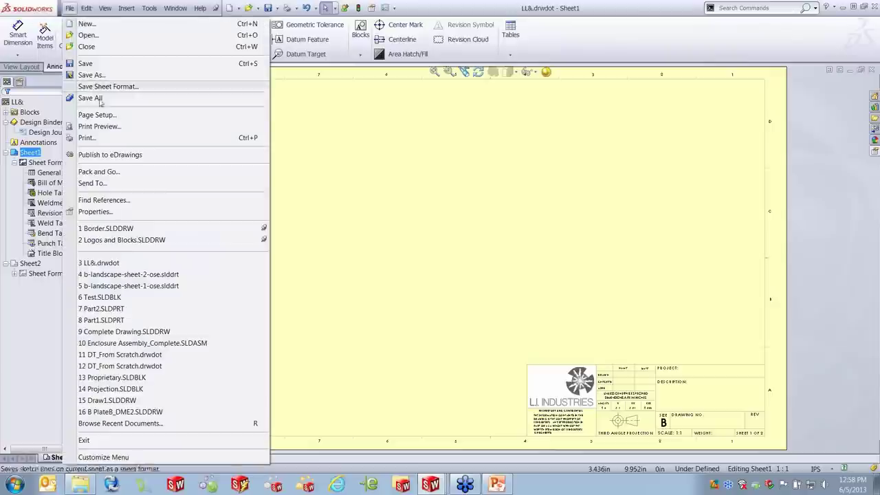
left_click(96, 211)
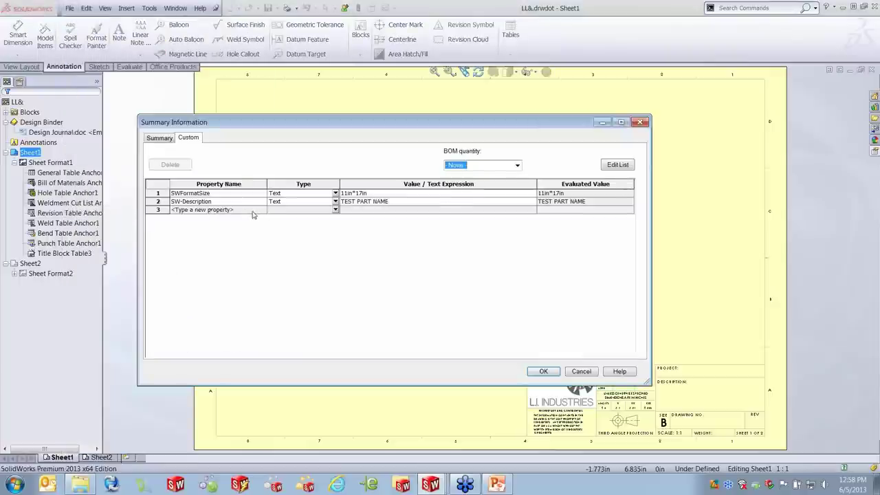
left_click(253, 211)
type("Water")
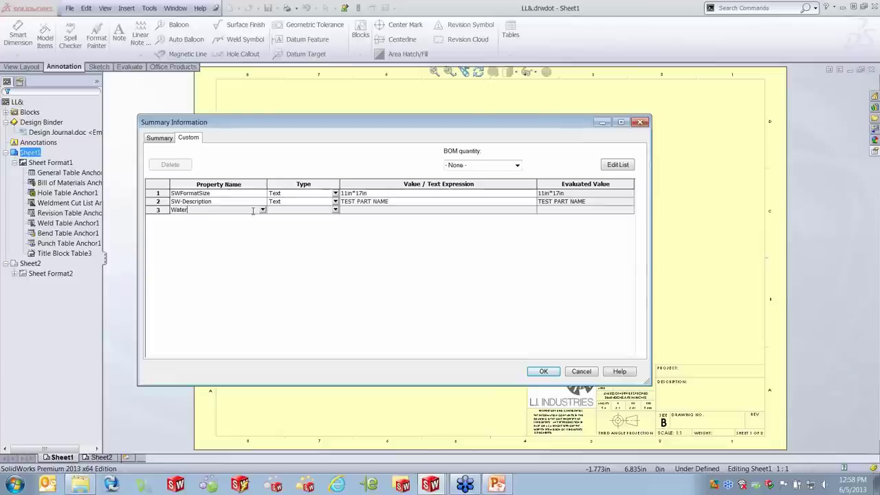
type("mmark")
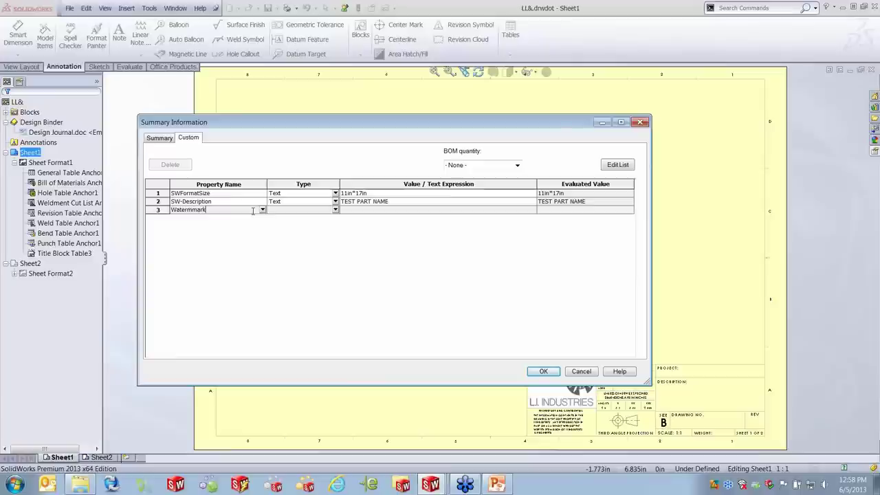
key("Tab")
left_click(360, 210)
type("rtsdfh")
left_click(542, 371)
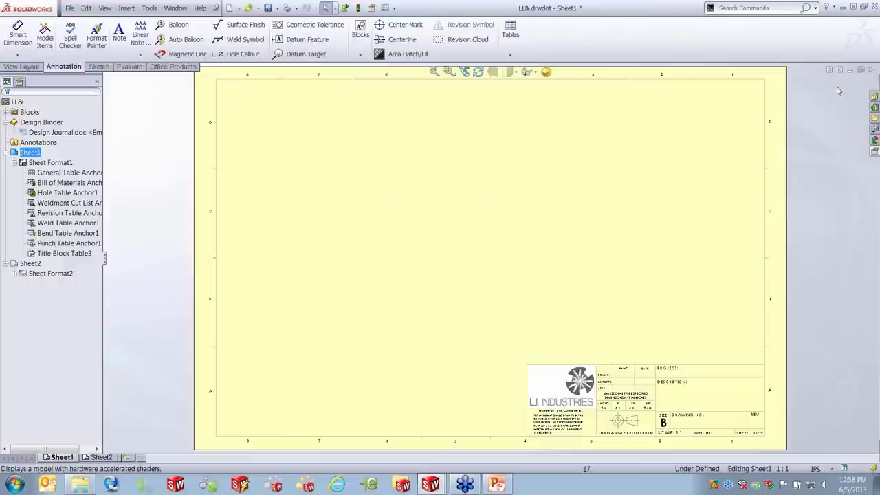
left_click(874, 154)
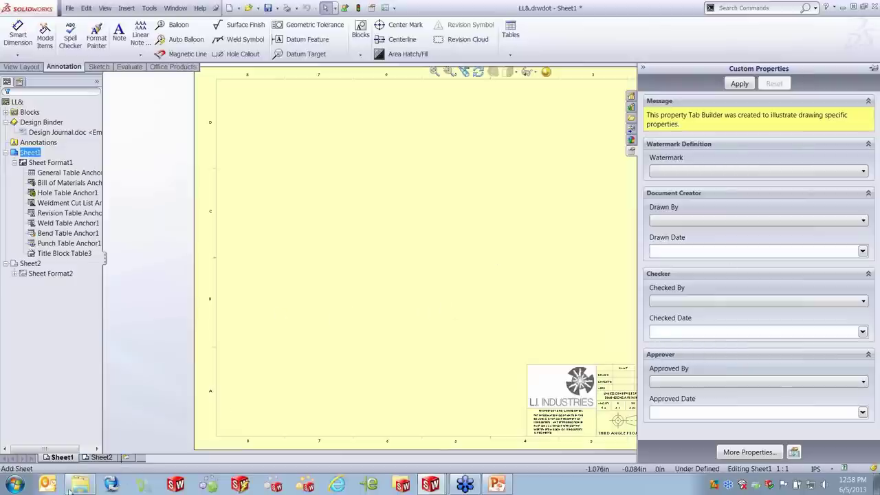
Launch Property Tab Builder from the SolidWorks 2013 tools
left_click(15, 484)
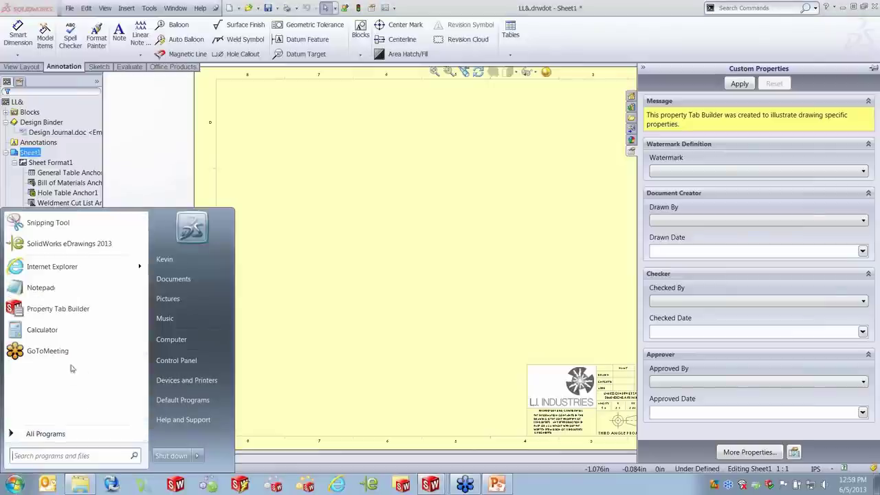
left_click(45, 433)
scroll(62, 399, "down", 8)
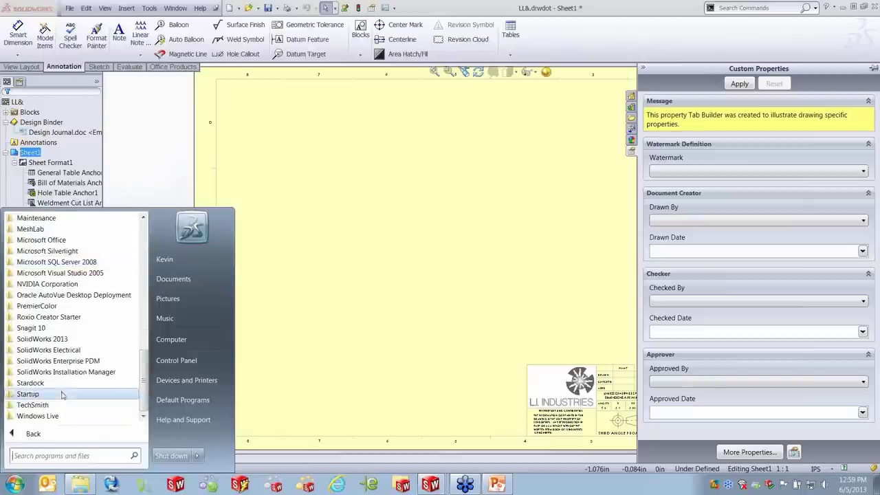
left_click(59, 339)
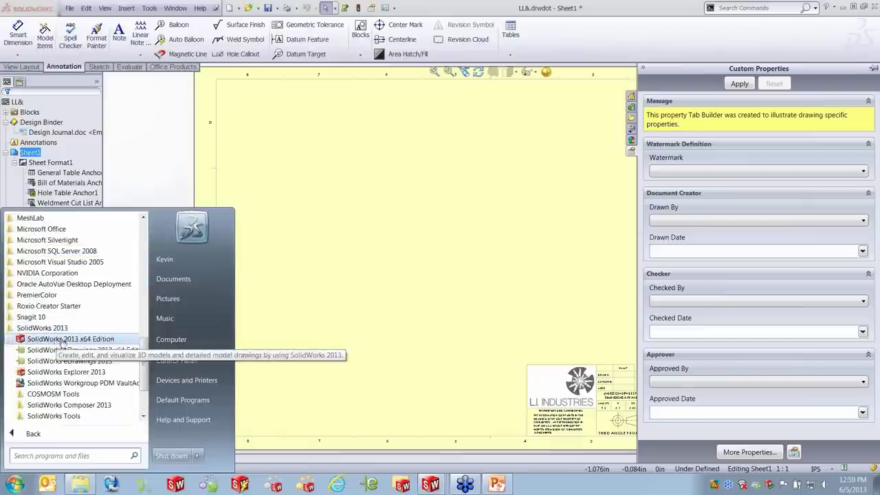
left_click(58, 416)
left_click(72, 329)
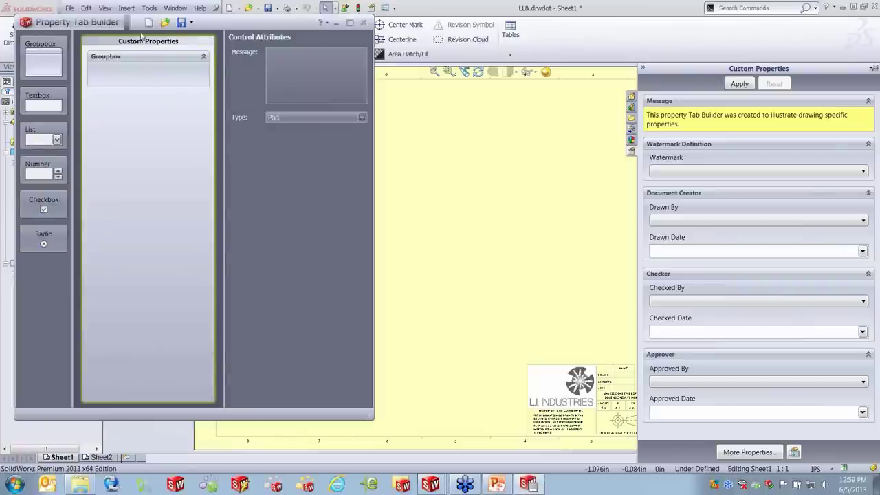
Set the new custom properties form's type to Drawing
left_click(361, 118)
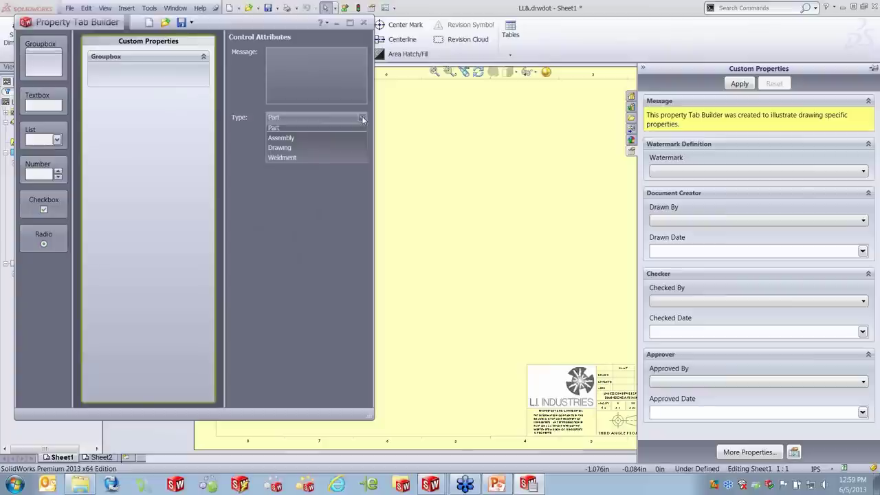
left_click(287, 150)
left_click(316, 118)
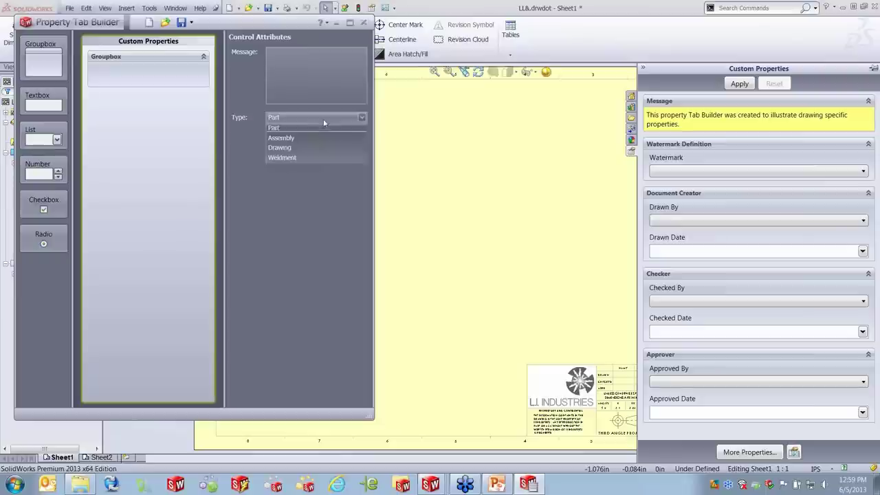
left_click(295, 145)
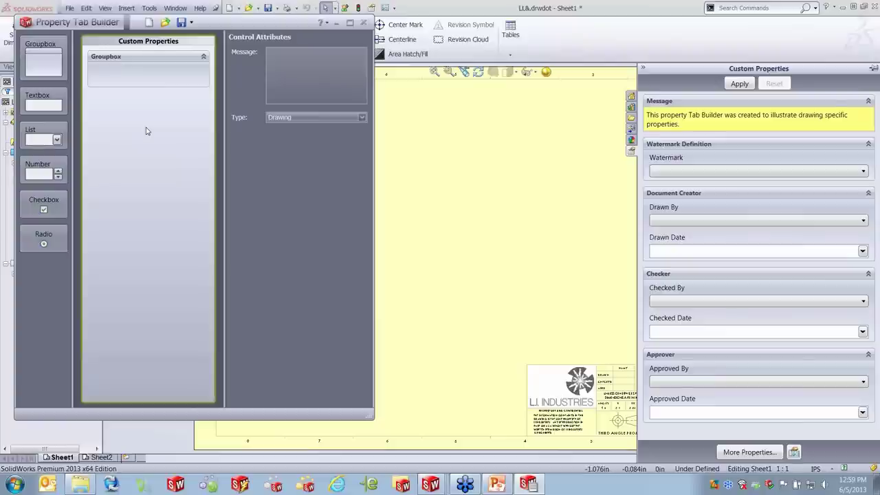
Caption the form's groupbox WaterMark Definition
left_click(137, 61)
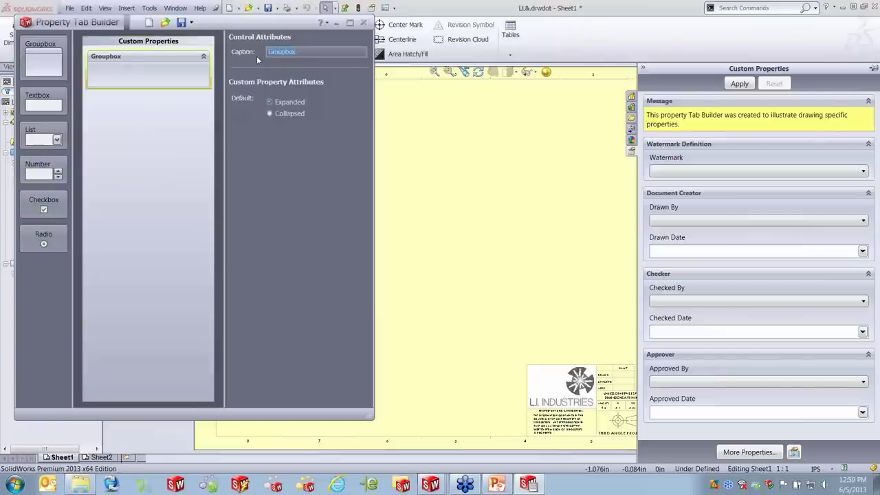
type("Water")
type("Mark Definition")
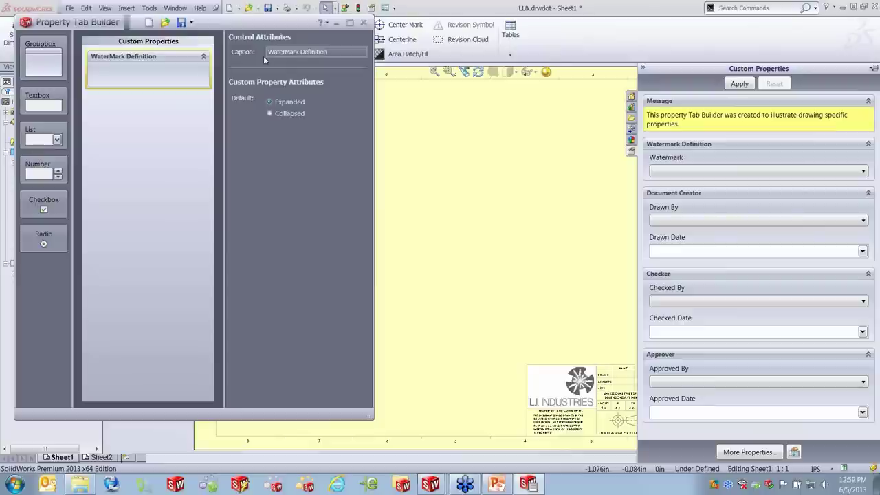
left_click(185, 141)
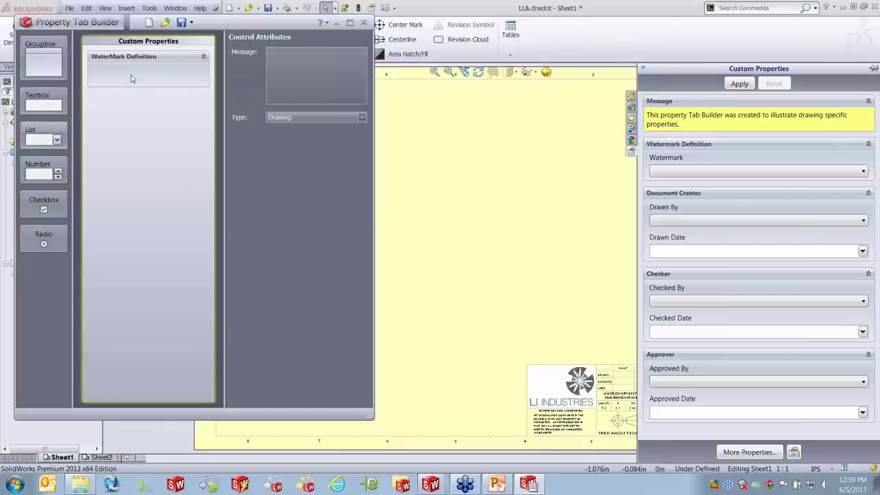
Add a list to the WaterMark Definition groupbox with caption and property name Watermark and the value NOT FOR PRODUCTION
left_click_drag(135, 77, 140, 77)
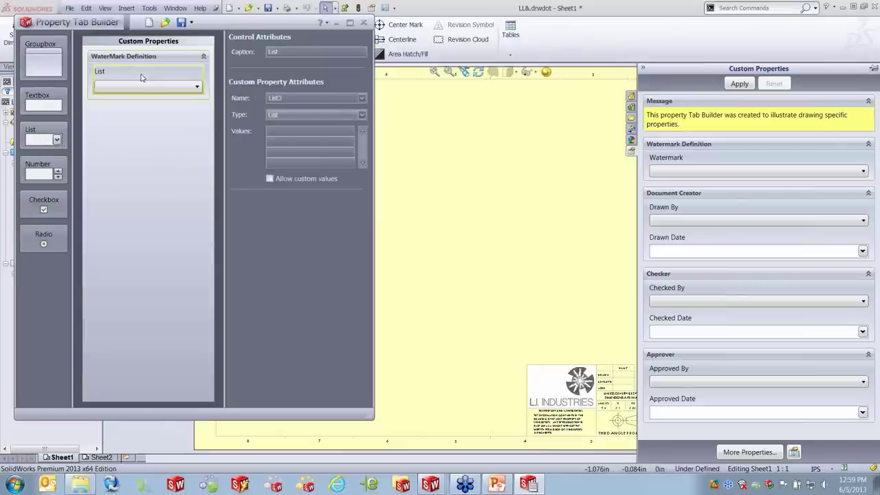
left_click(295, 51)
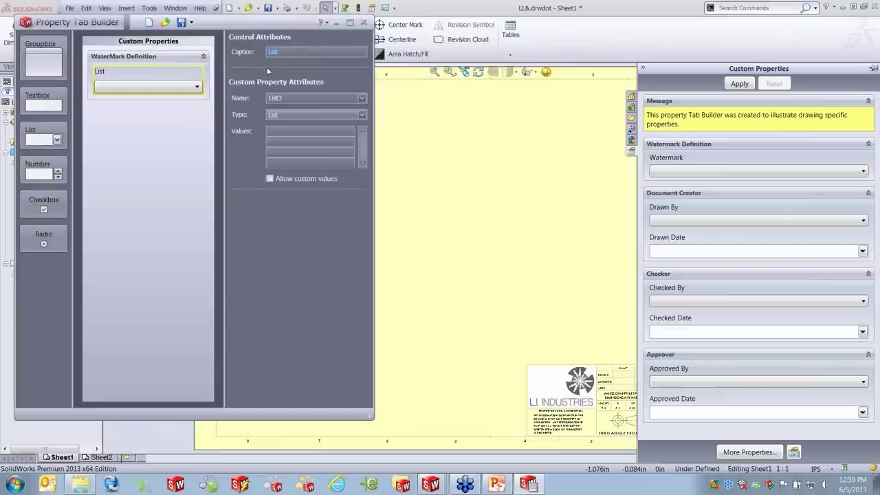
type("Watermark")
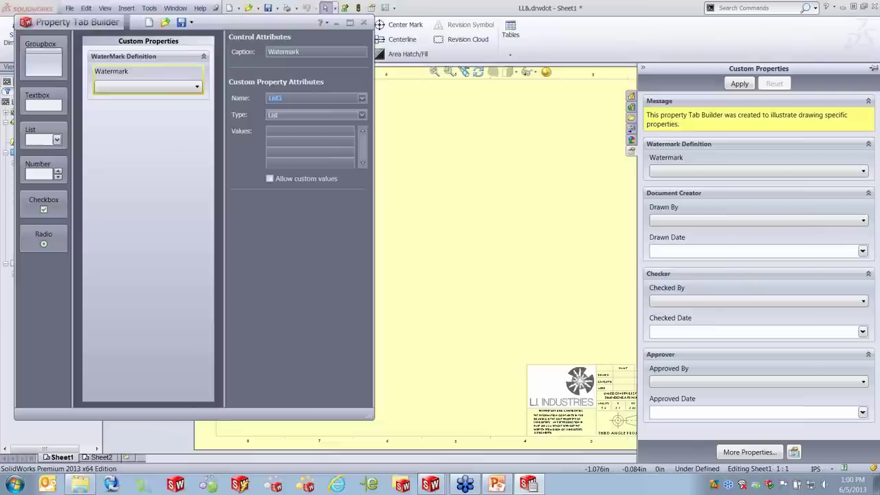
type("Watermark")
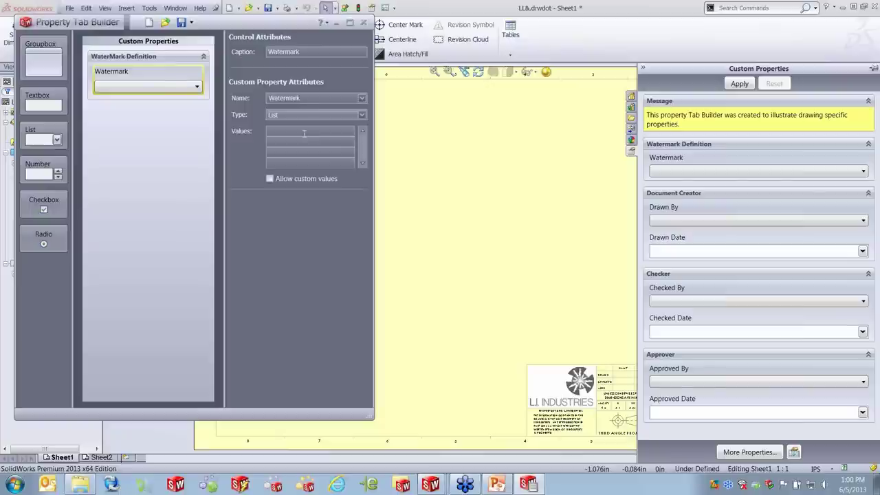
type("NOT")
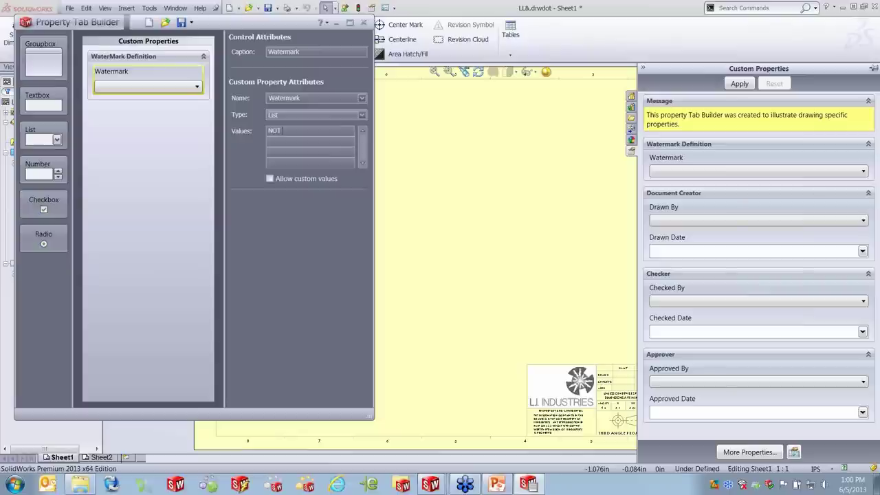
type(" FOR PRODUCTION")
left_click(185, 200)
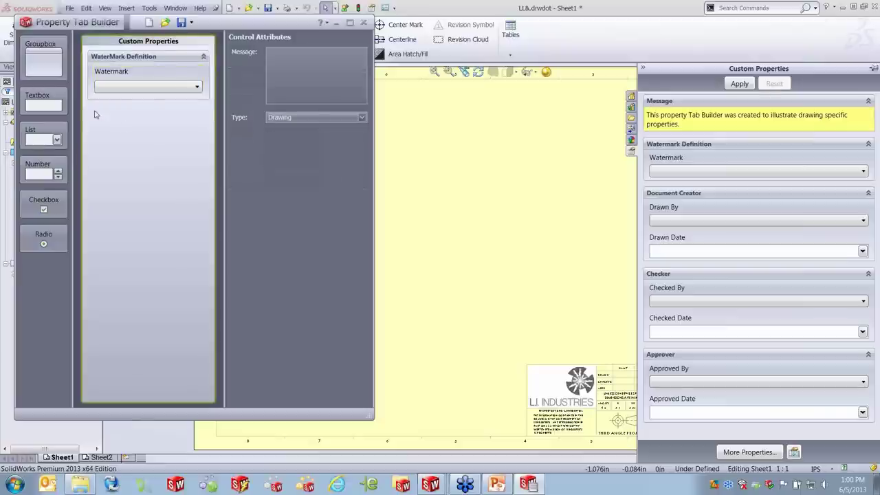
Add a second list and a textbox below the Watermark list, and set the textbox's property type to Date
left_click_drag(31, 144, 123, 100)
left_click(281, 130)
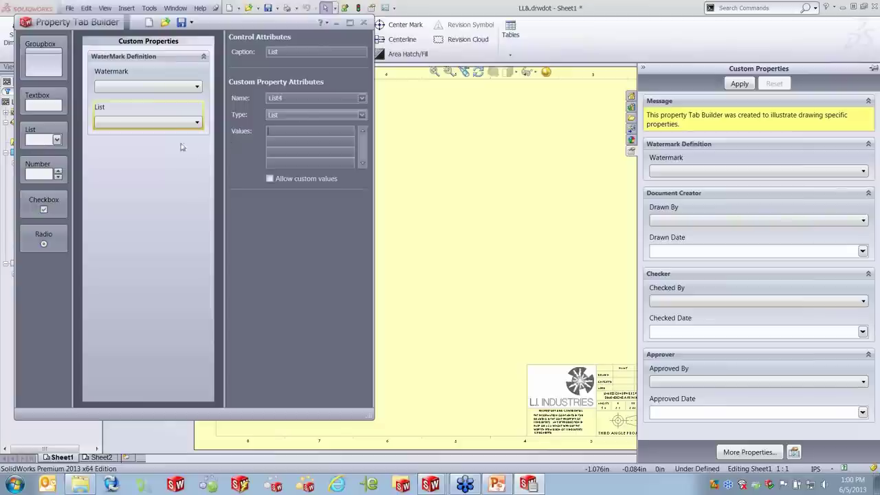
left_click_drag(44, 106, 146, 143)
left_click(362, 115)
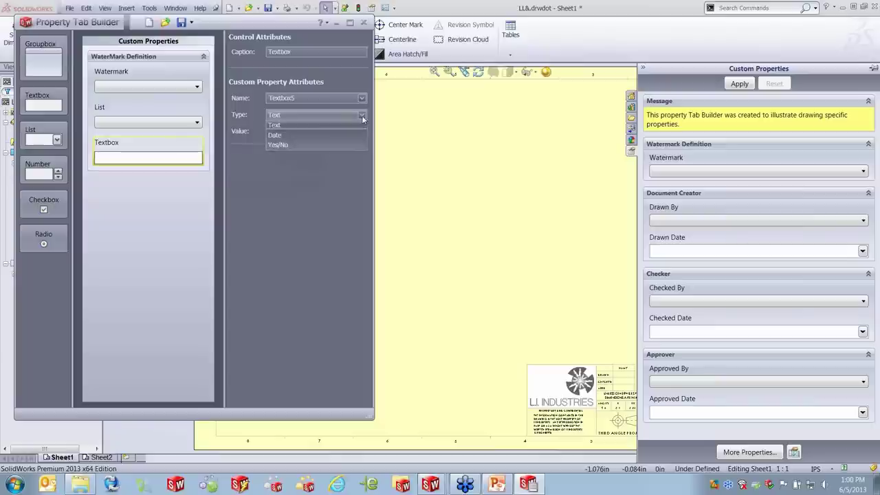
left_click(284, 136)
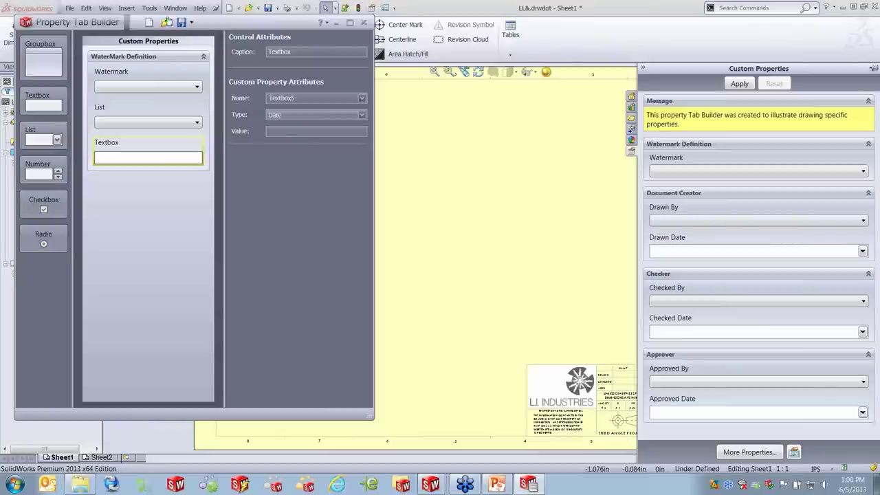
Discard the unsaved form and open the properties template LL.drwprp from Custom Property Files
left_click(150, 22)
left_click(465, 275)
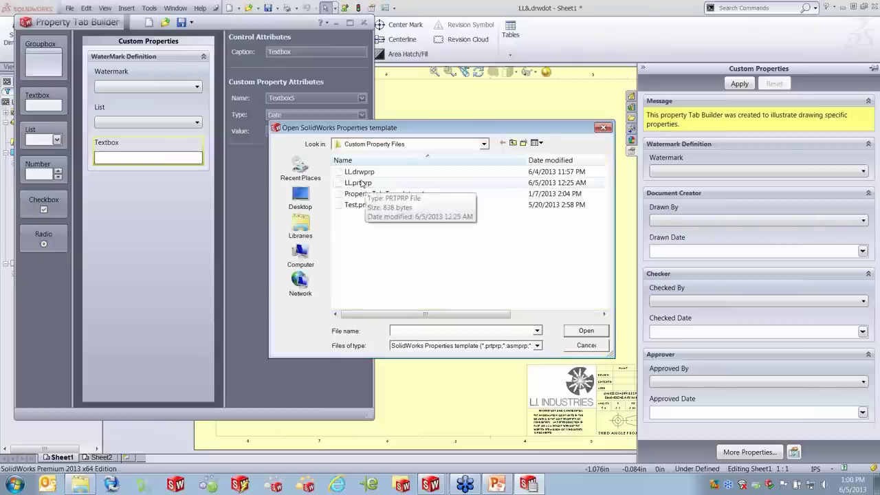
left_click(364, 172)
left_click(585, 330)
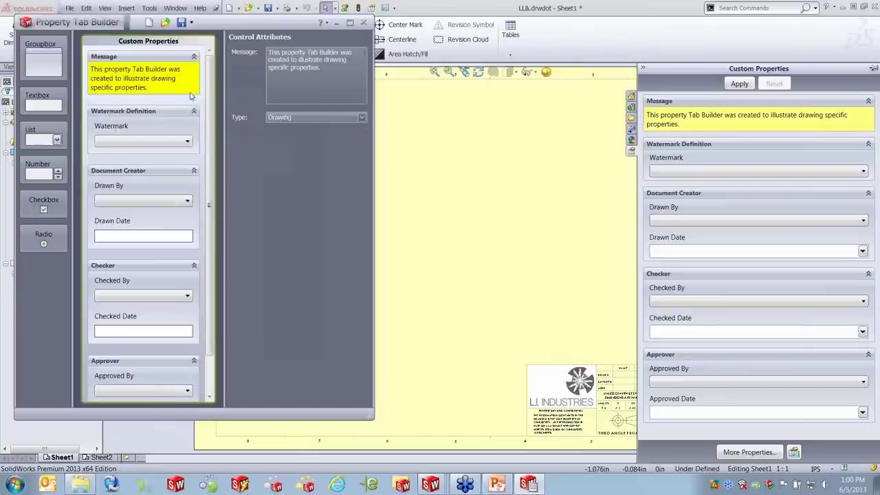
Review the Watermark and Drawn By list values and the Drawn Date attributes, and close Property Tab Builder to return to the full sheet
left_click(189, 143)
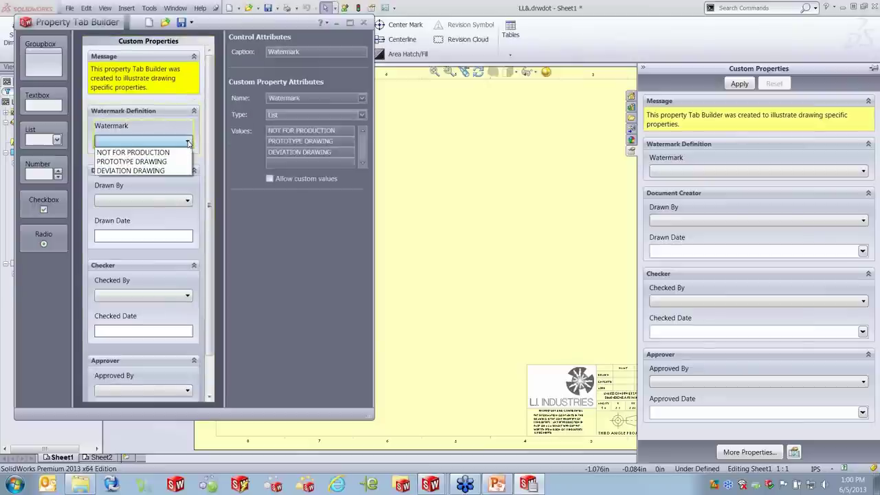
left_click(189, 143)
left_click(187, 201)
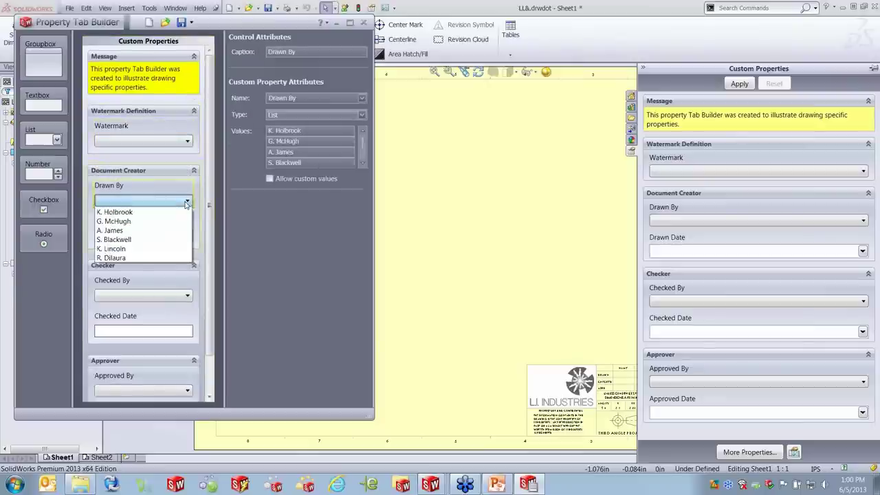
left_click(185, 202)
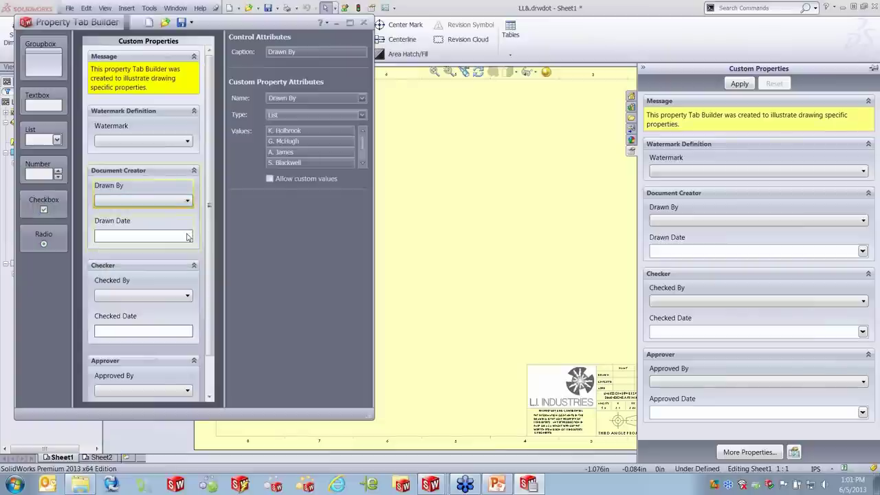
left_click(187, 236)
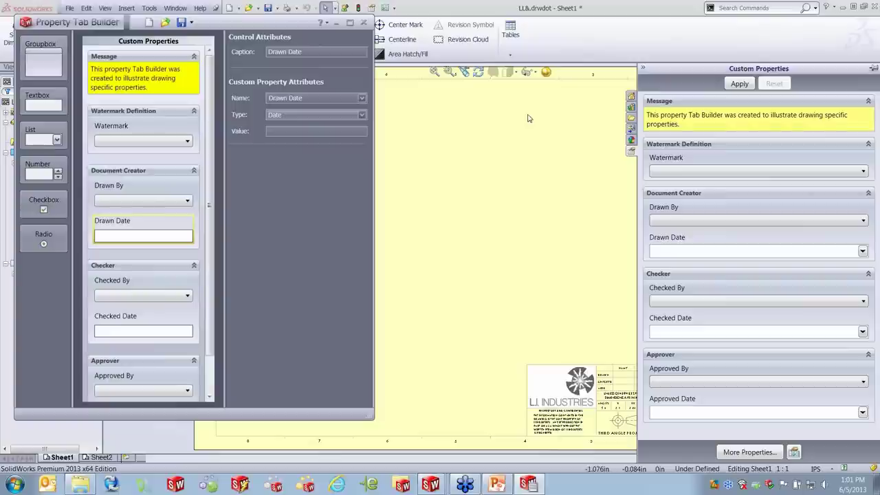
left_click(363, 22)
left_click(431, 277)
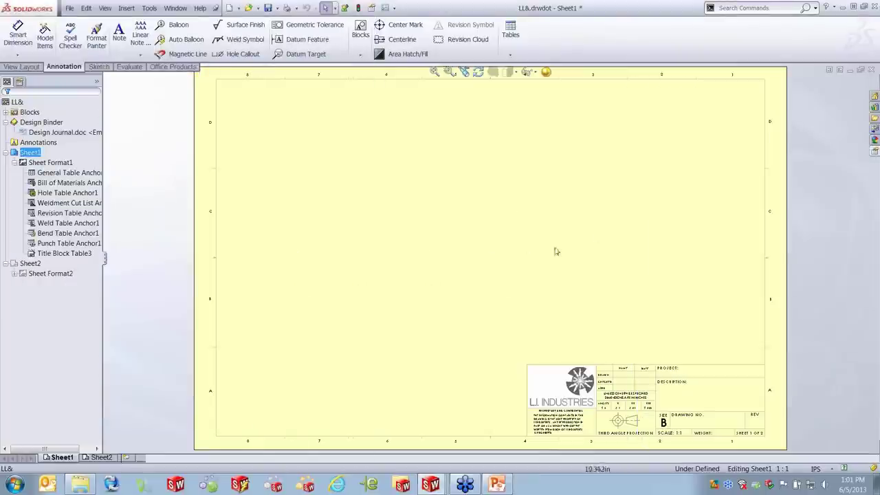
key("f")
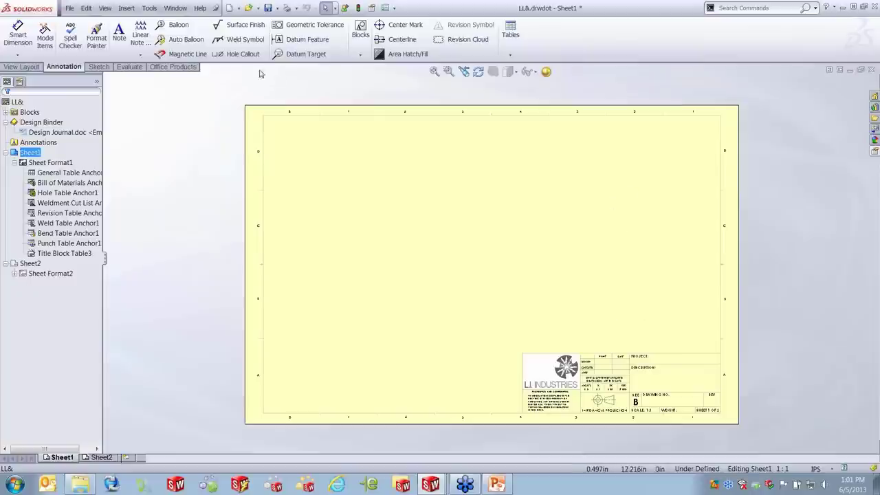
Create a new drawing from the drw_in_frac template with the B (ANSI) Landscape sheet size and its sheet format displayed
left_click(70, 8)
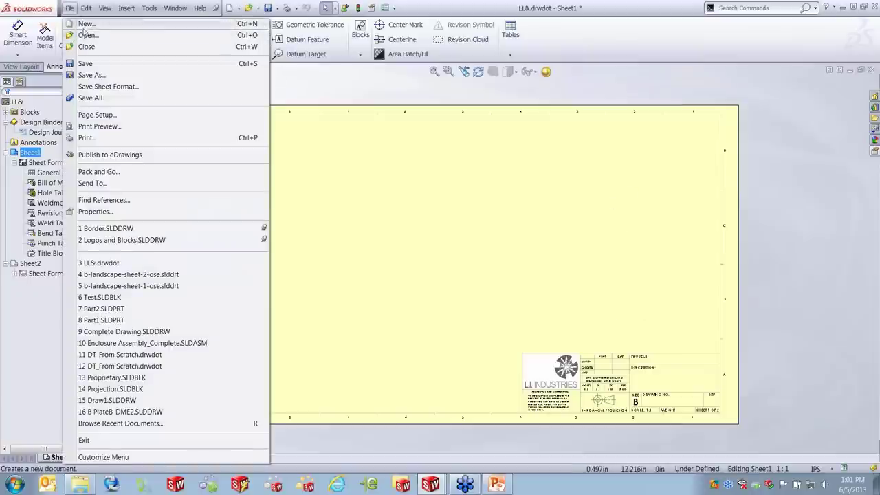
left_click(86, 24)
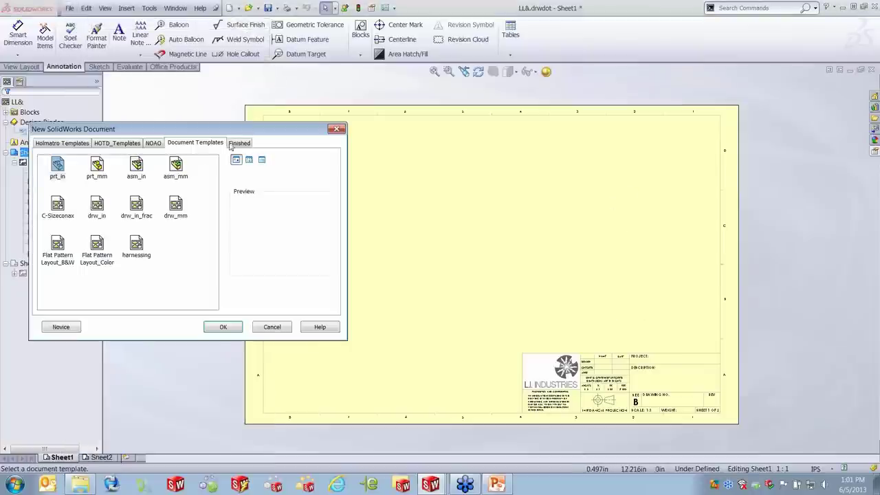
left_click(136, 204)
left_click(223, 328)
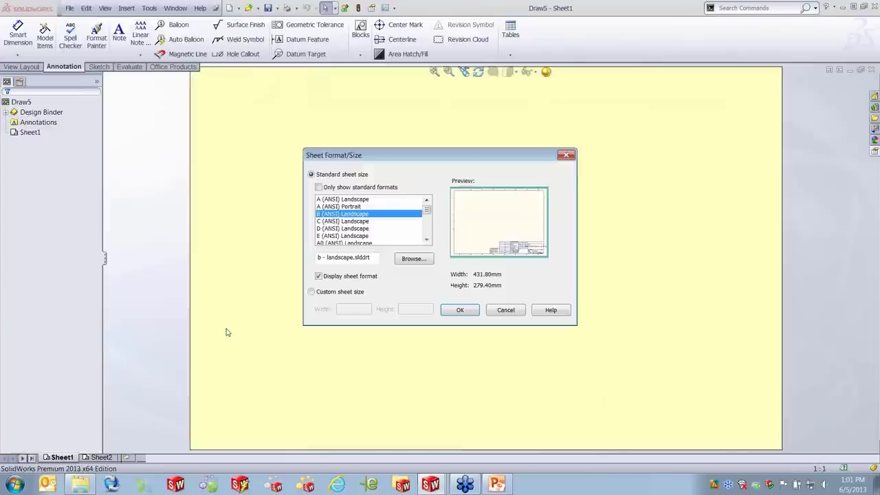
left_click(468, 311)
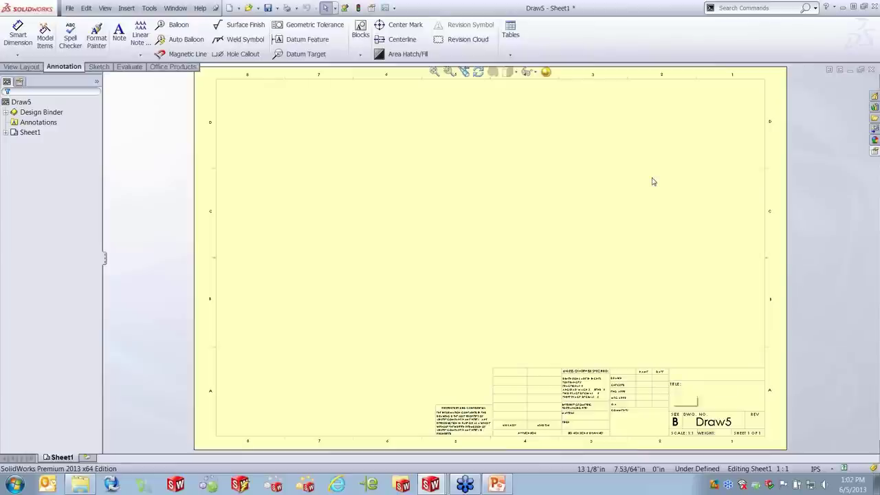
Replace Sheet1's sheet format with b-landscape-sheet-1-ose.slddrt from the Desktop through the sheet properties
left_click(27, 132)
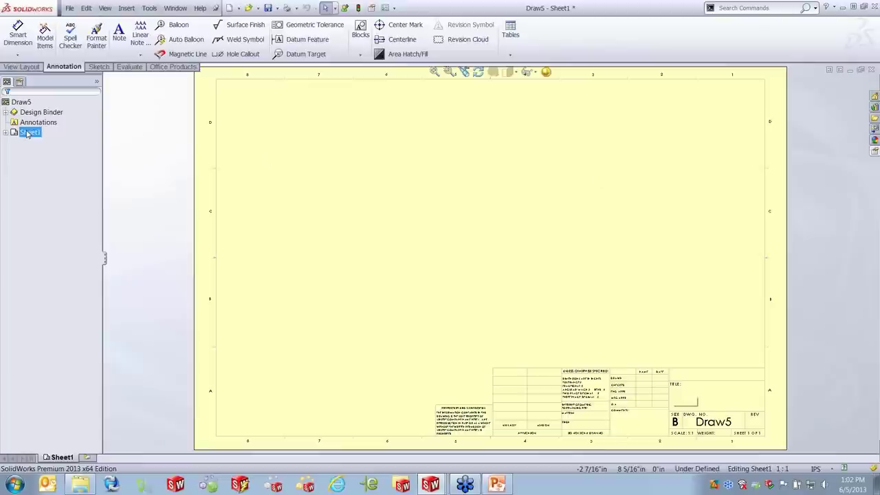
right_click(27, 133)
left_click(69, 212)
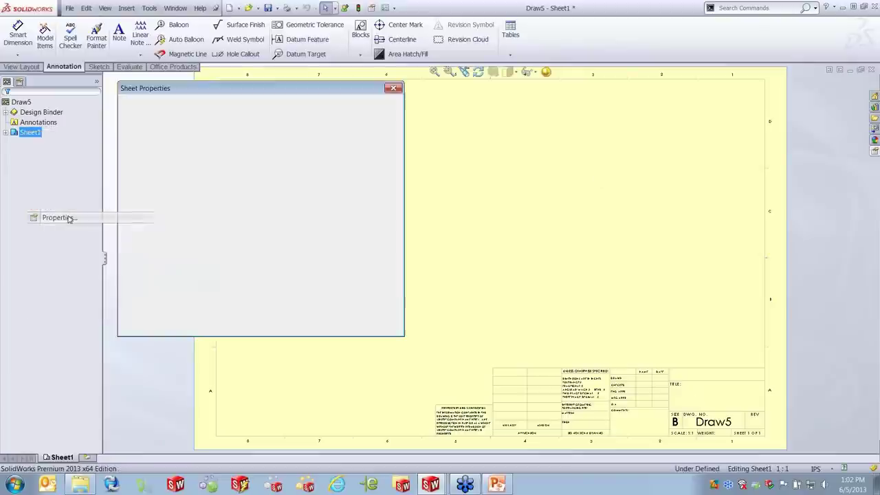
left_click(267, 237)
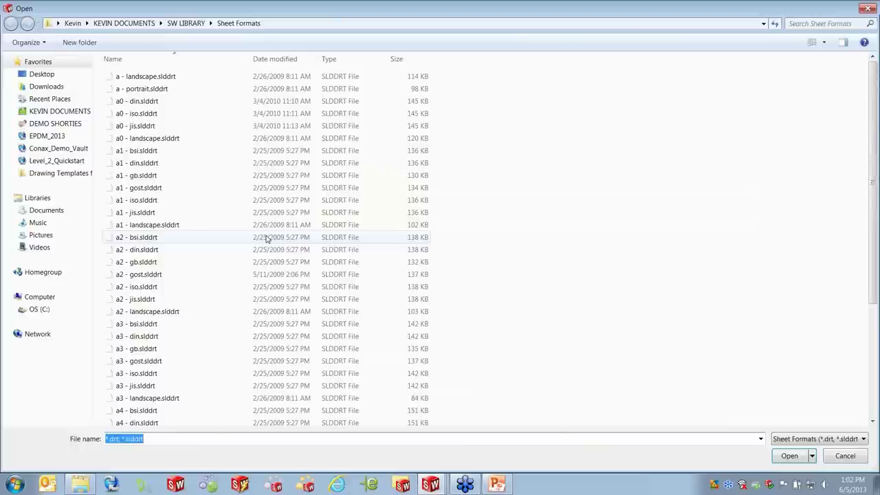
left_click(42, 74)
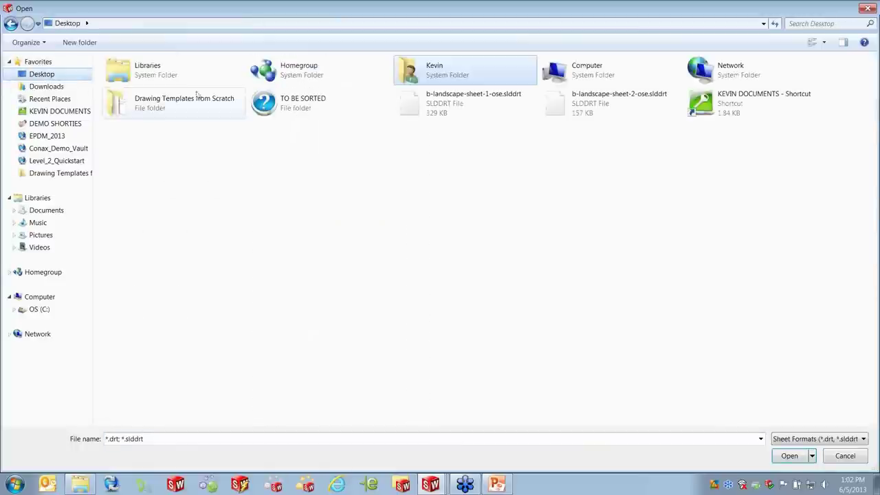
double_click(232, 113)
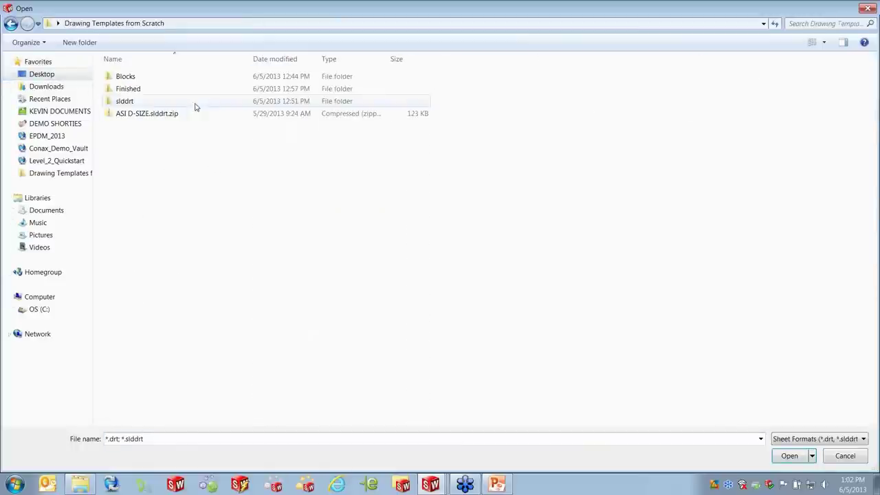
double_click(131, 89)
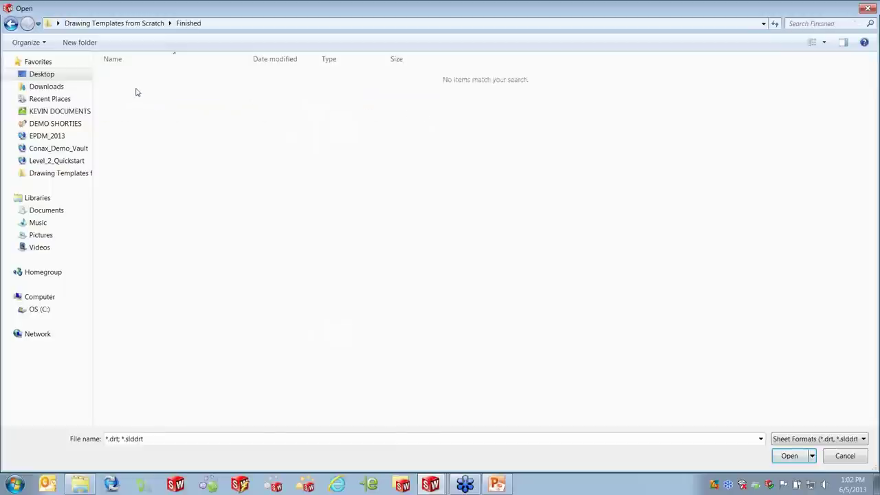
left_click(134, 23)
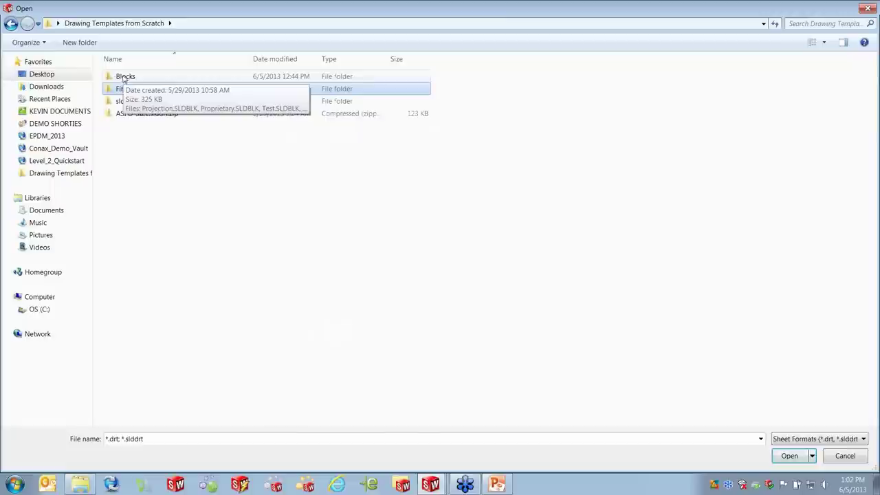
left_click(146, 141)
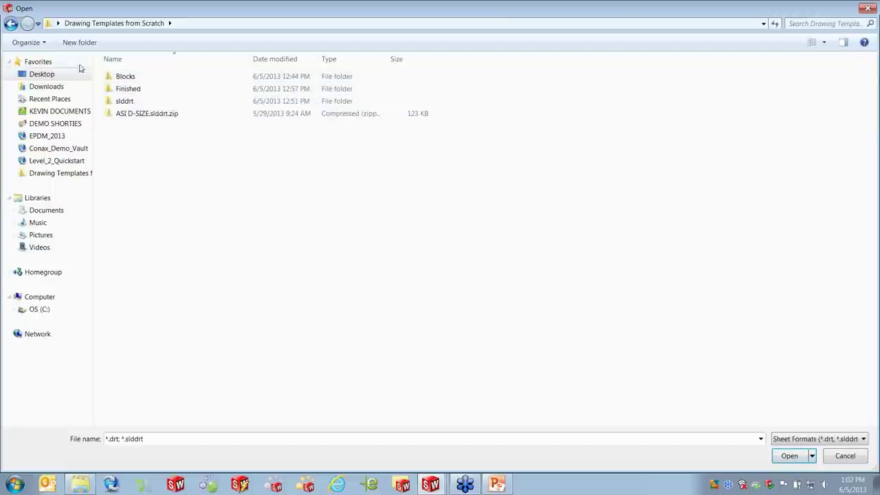
left_click(43, 75)
left_click(464, 104)
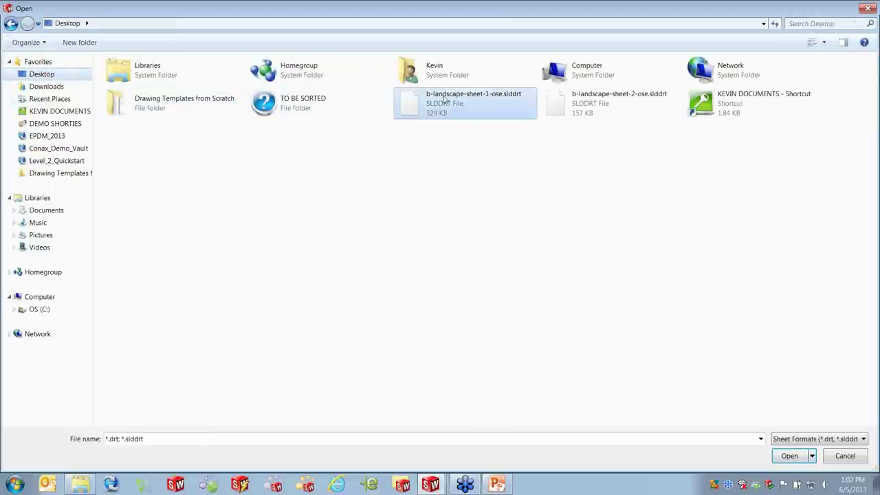
left_click(783, 455)
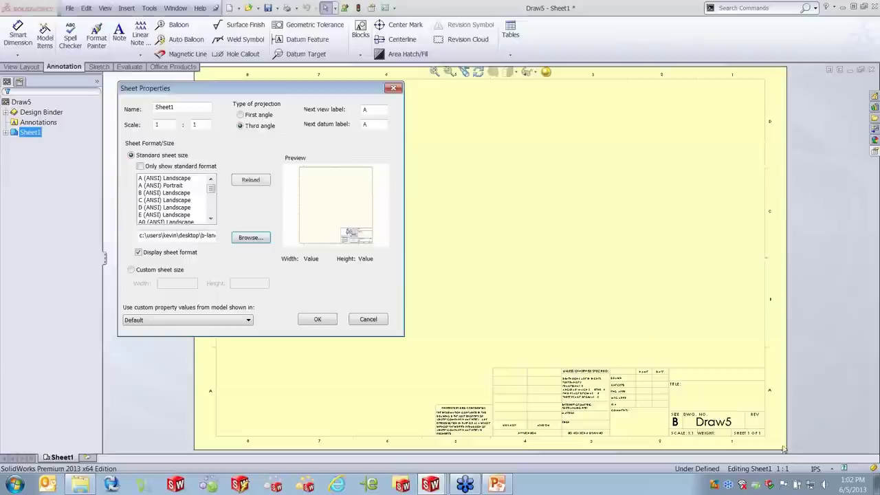
left_click(320, 319)
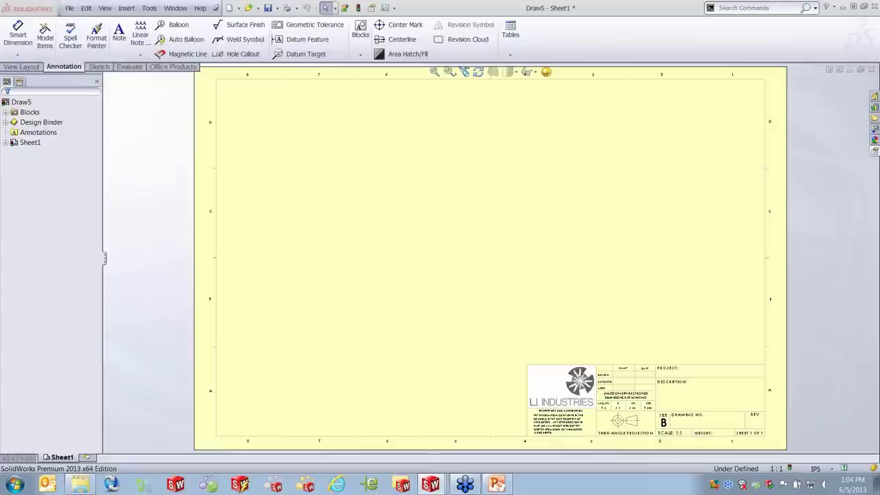
Insert a revision table with the standard revision block template in the sheet's upper right corner
left_click(558, 236)
right_click(558, 236)
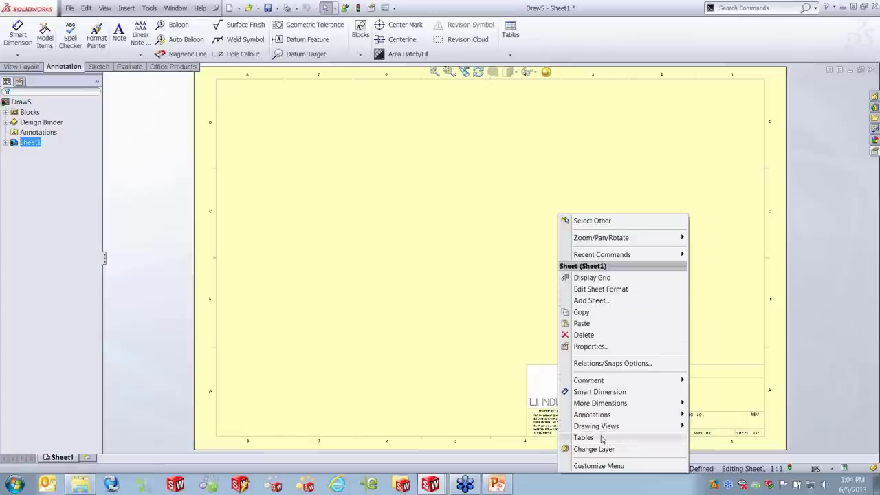
mouse_move(607, 438)
left_click(727, 403)
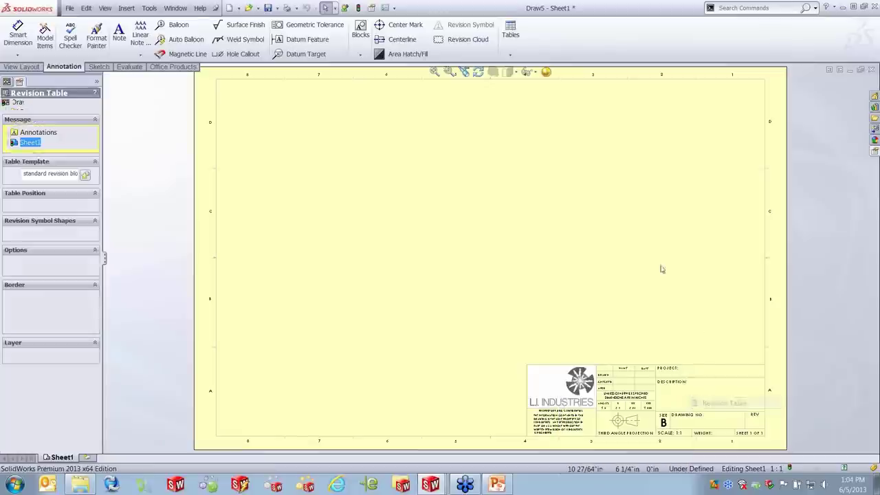
left_click(6, 103)
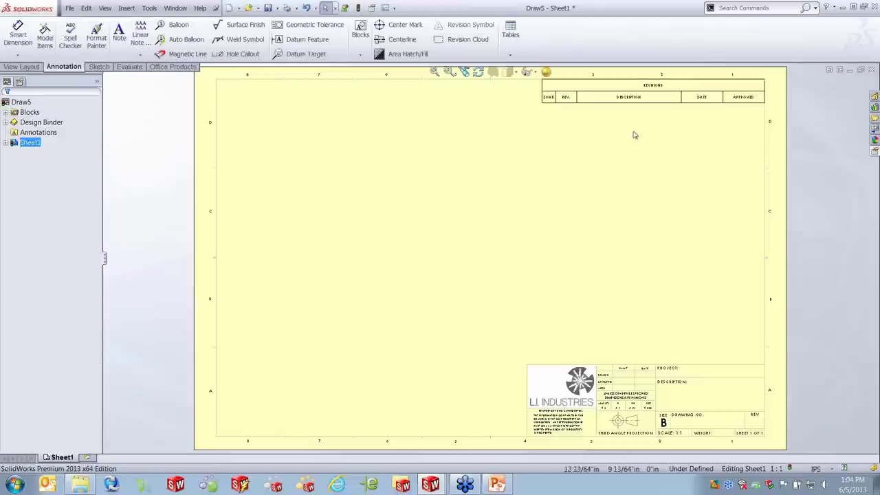
Insert a blank row below the header row of the revision table
scroll(637, 129, "down", 3)
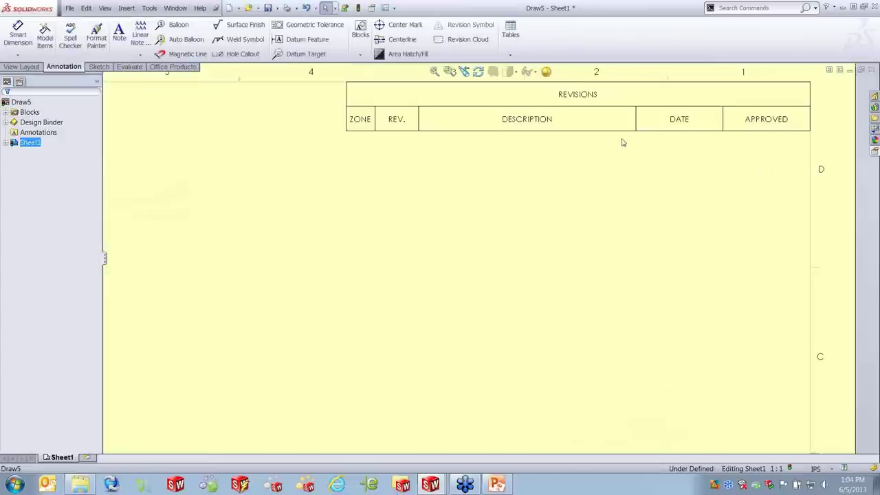
right_click(356, 120)
mouse_move(393, 182)
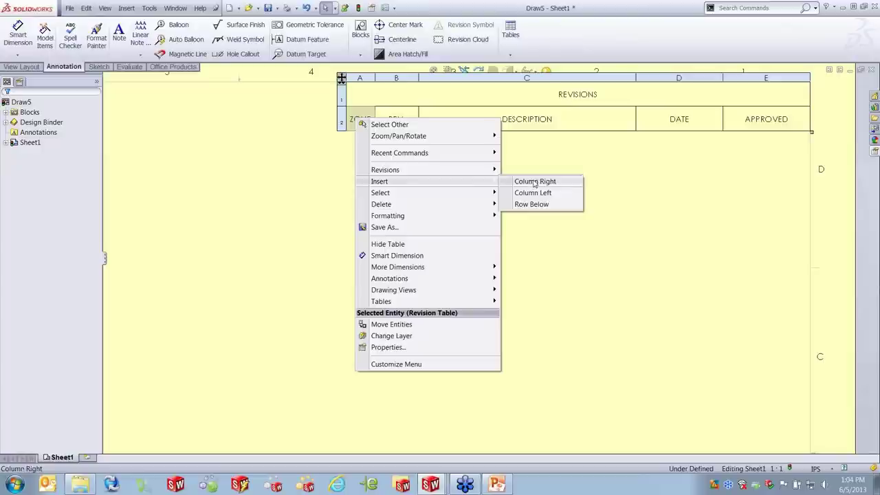
left_click(531, 204)
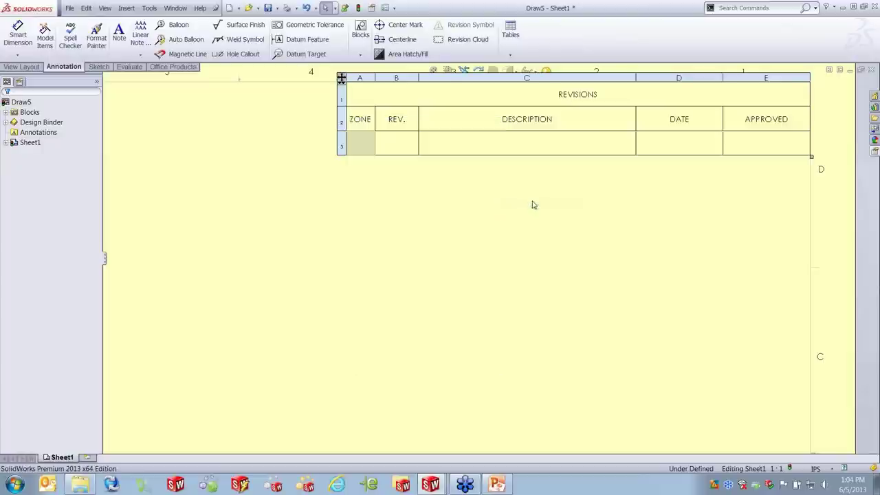
Open the Description cell of the blank revision row for text editing and check its editing options
double_click(522, 144)
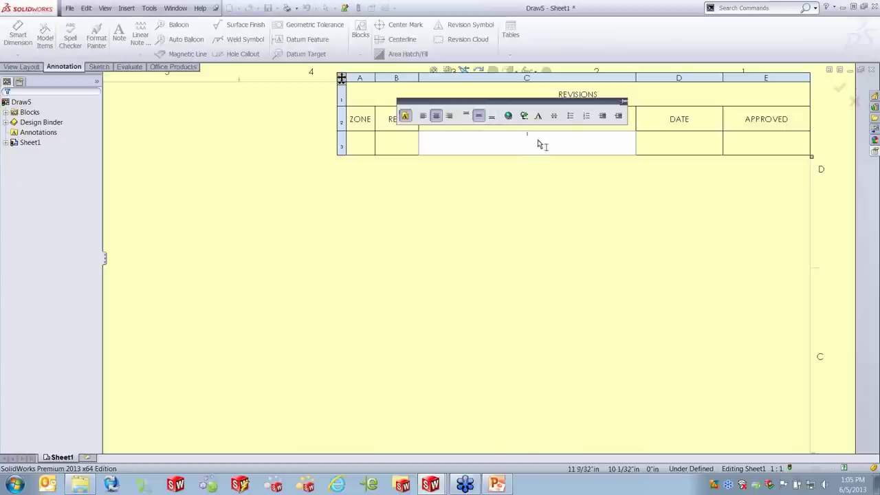
left_click_drag(571, 101, 552, 197)
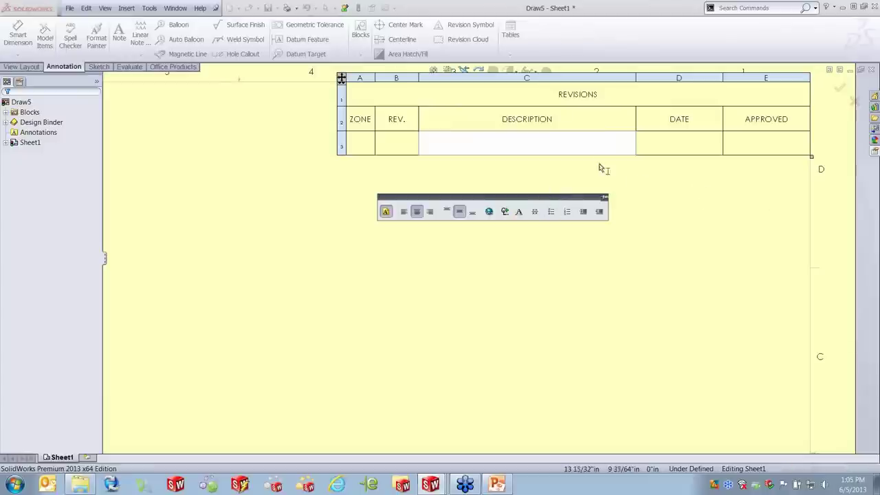
left_click(523, 147)
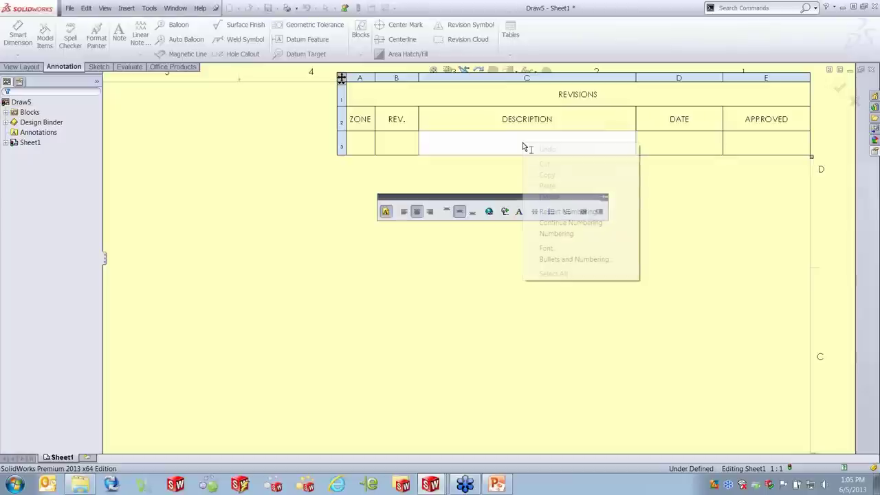
left_click(472, 175)
left_click(506, 143)
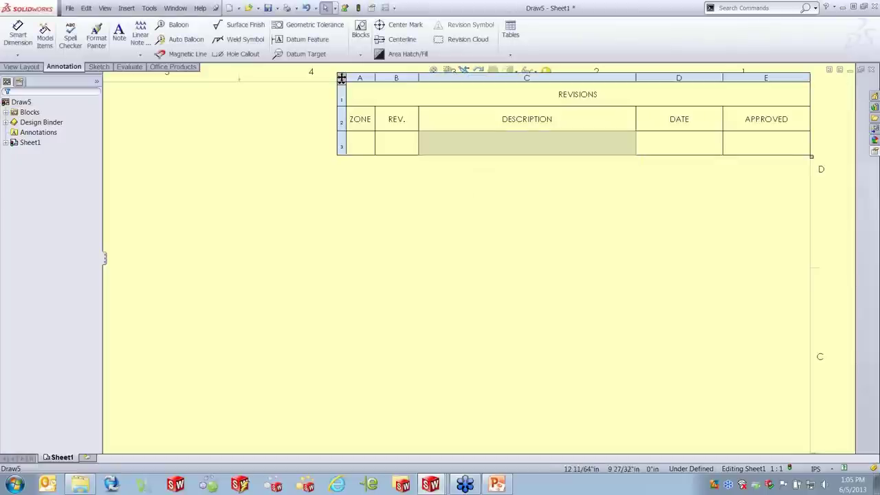
left_click(506, 142)
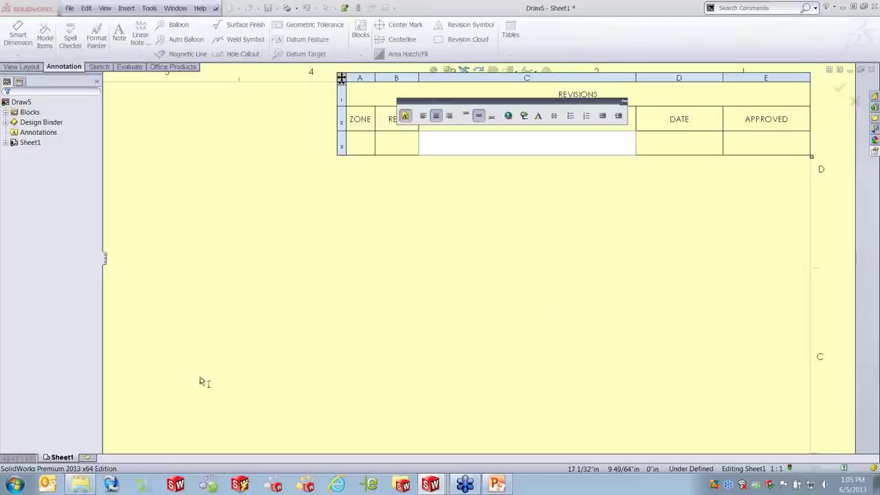
Open LL.prtprp in Property Tab Builder, review its part and assembly property fields, and return to the drawing with the cell edit closed
left_click(16, 484)
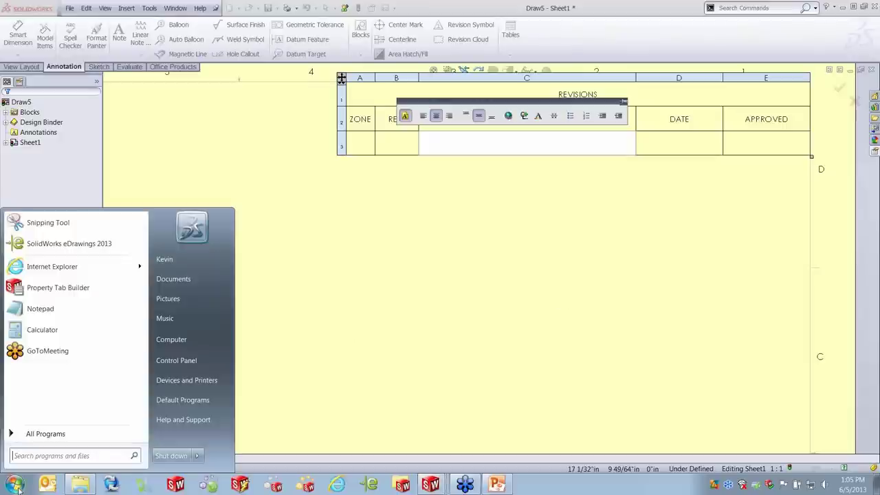
left_click(72, 290)
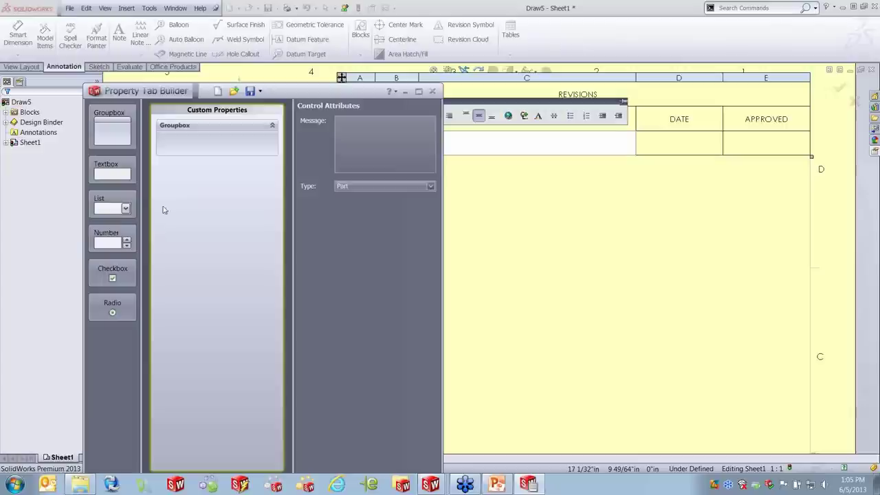
left_click(233, 91)
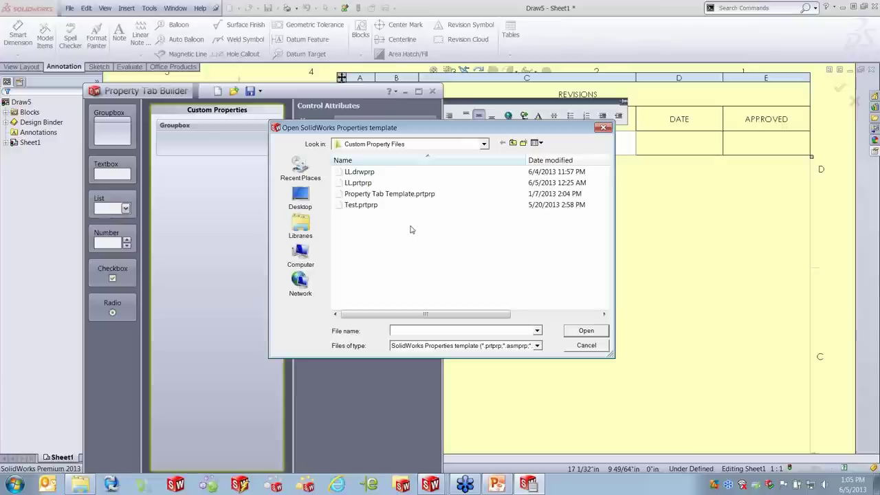
left_click(358, 183)
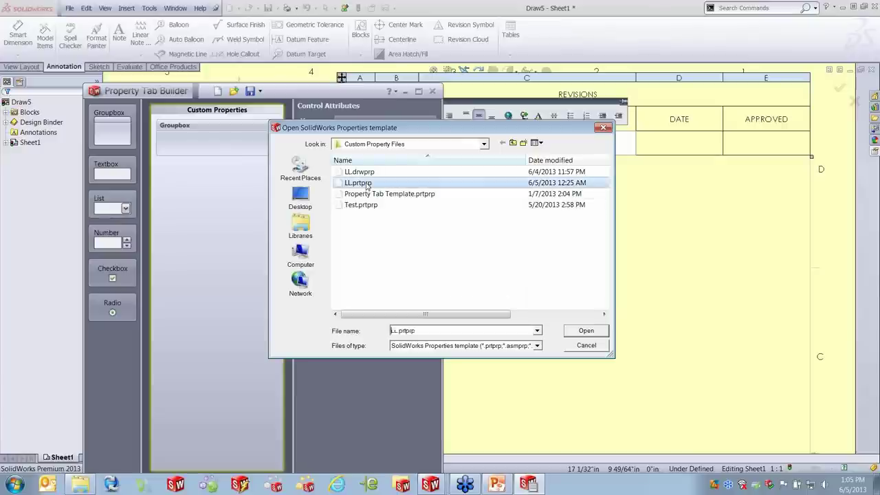
left_click(585, 331)
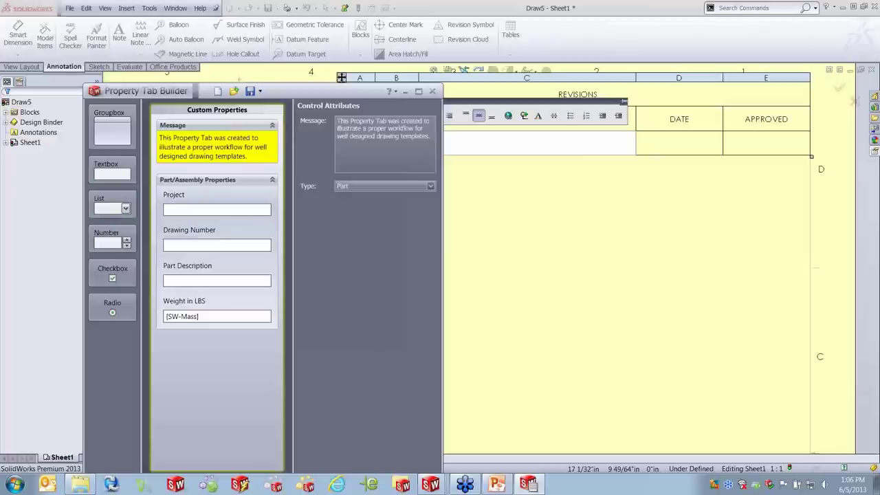
left_click(433, 92)
left_click(548, 202)
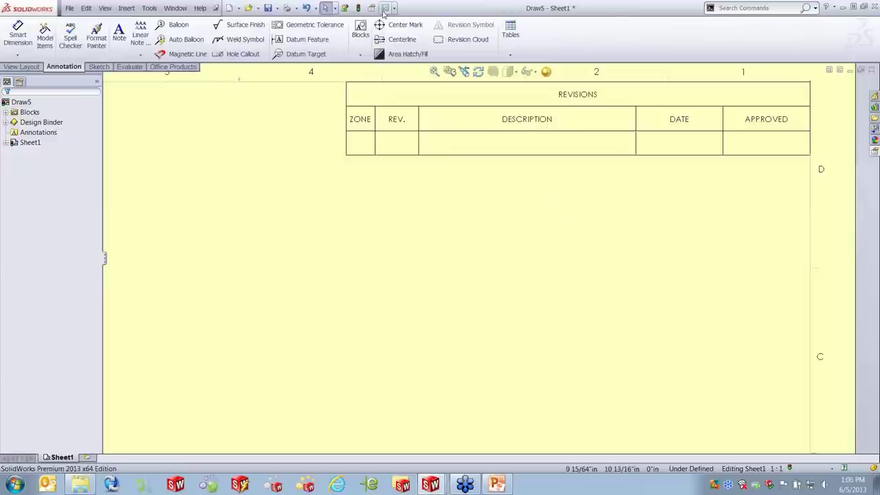
Look up the Custom Property Files folder path in the File Locations system options and leave the options without changes
left_click(395, 9)
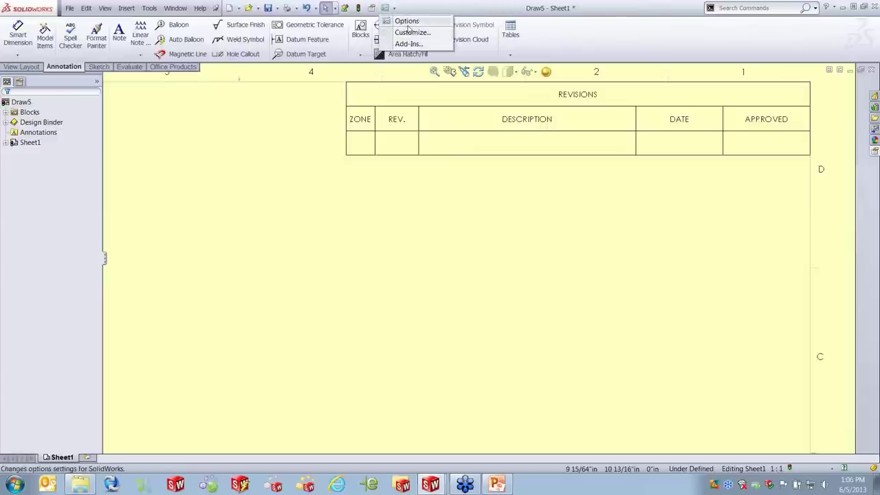
left_click(406, 21)
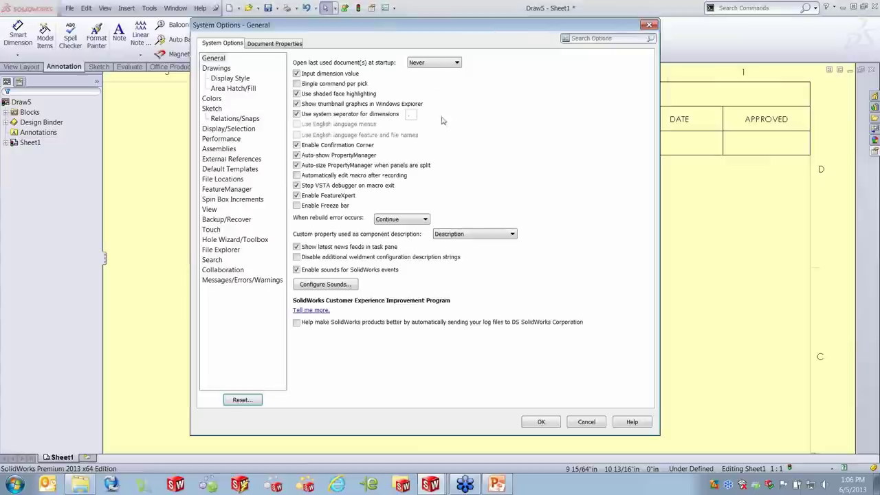
left_click(219, 180)
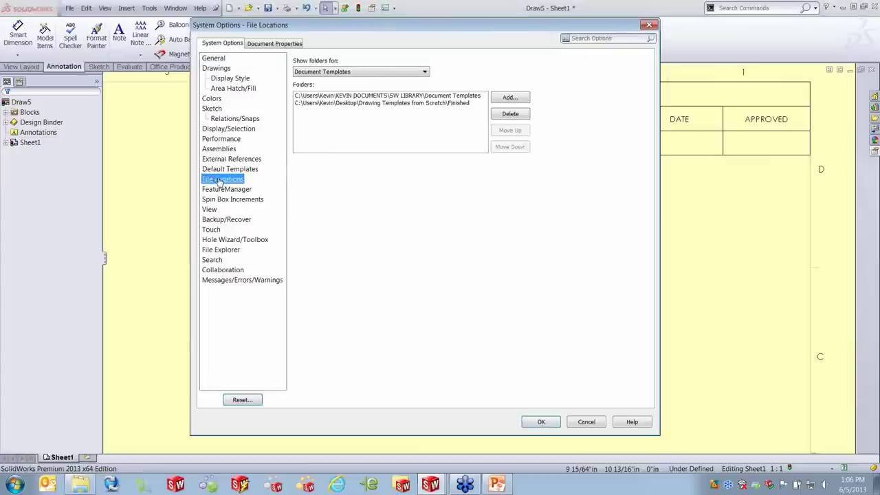
left_click(422, 71)
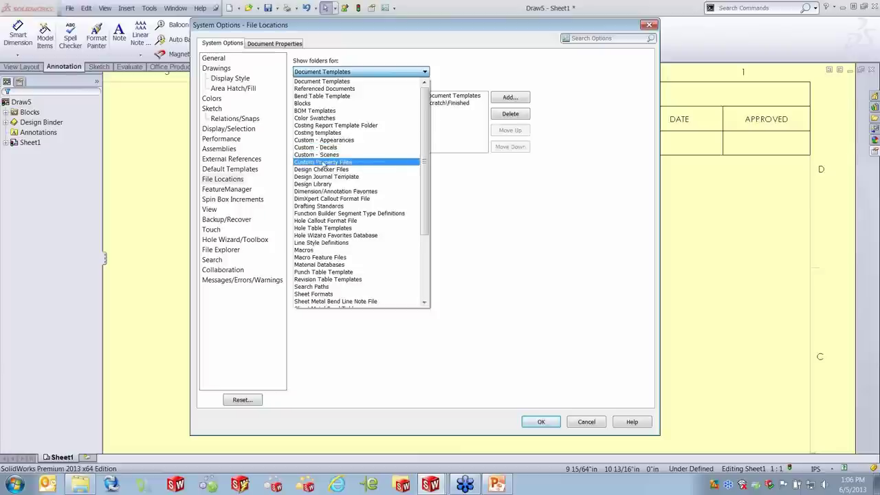
left_click(317, 163)
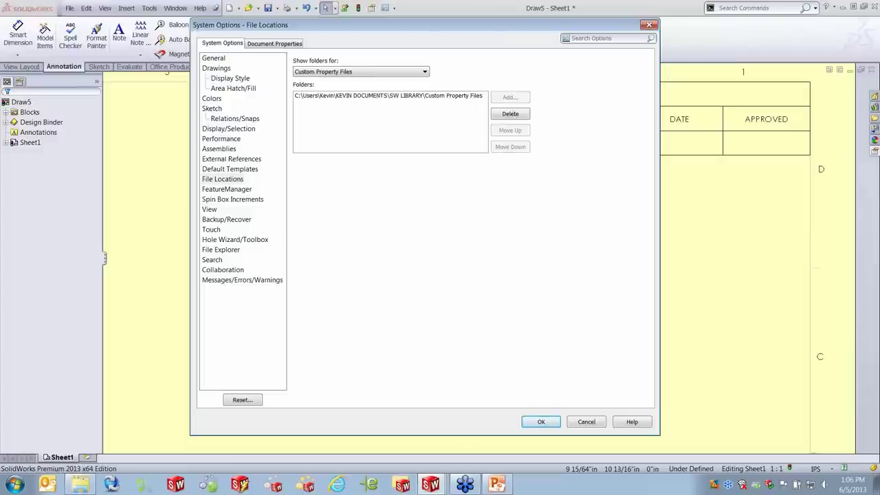
left_click(440, 96)
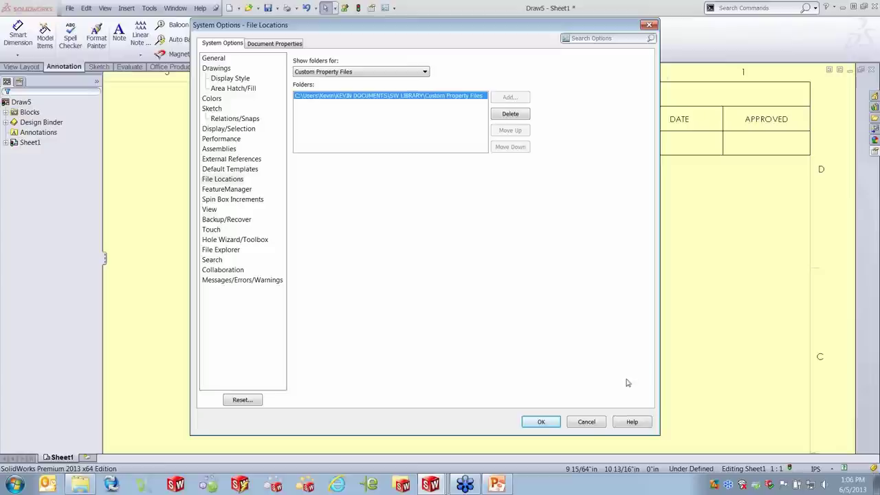
left_click(586, 421)
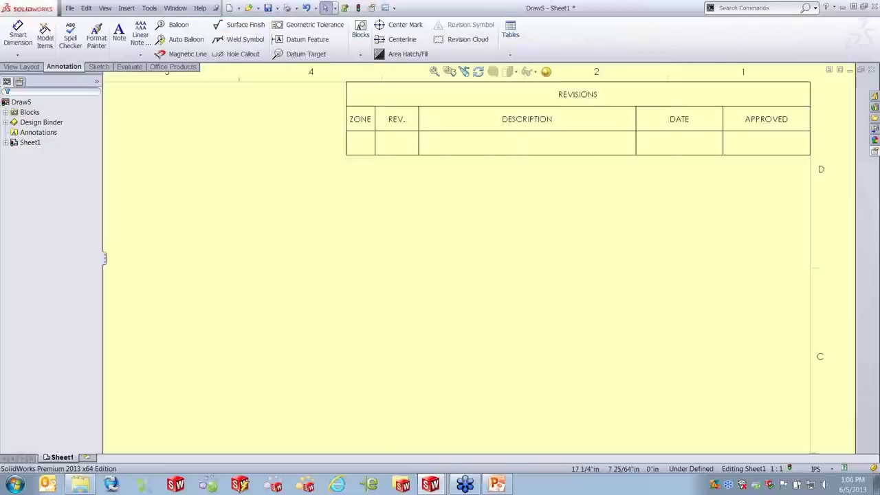